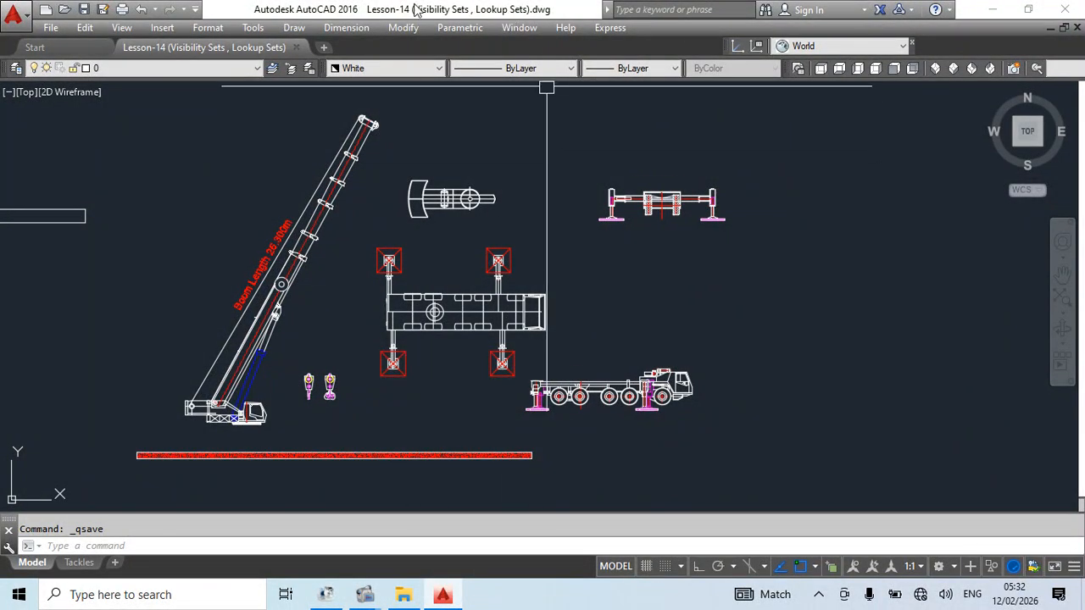
Step: Examine the crane drawing and the two hook block views beside the cab
middle_click_drag(335, 398, 398, 355)
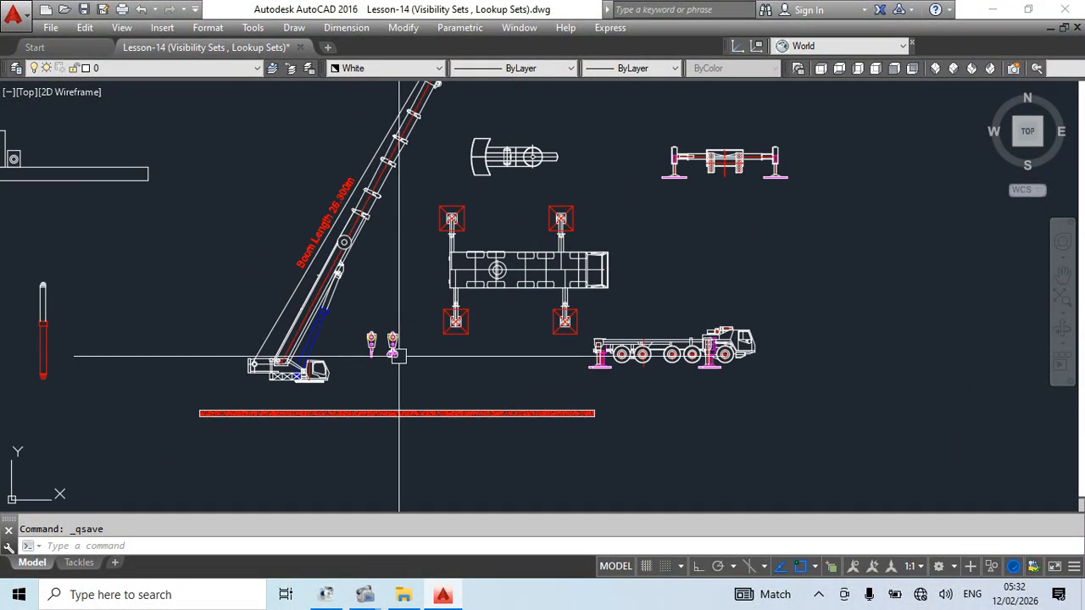
scroll(389, 351, "up", 4)
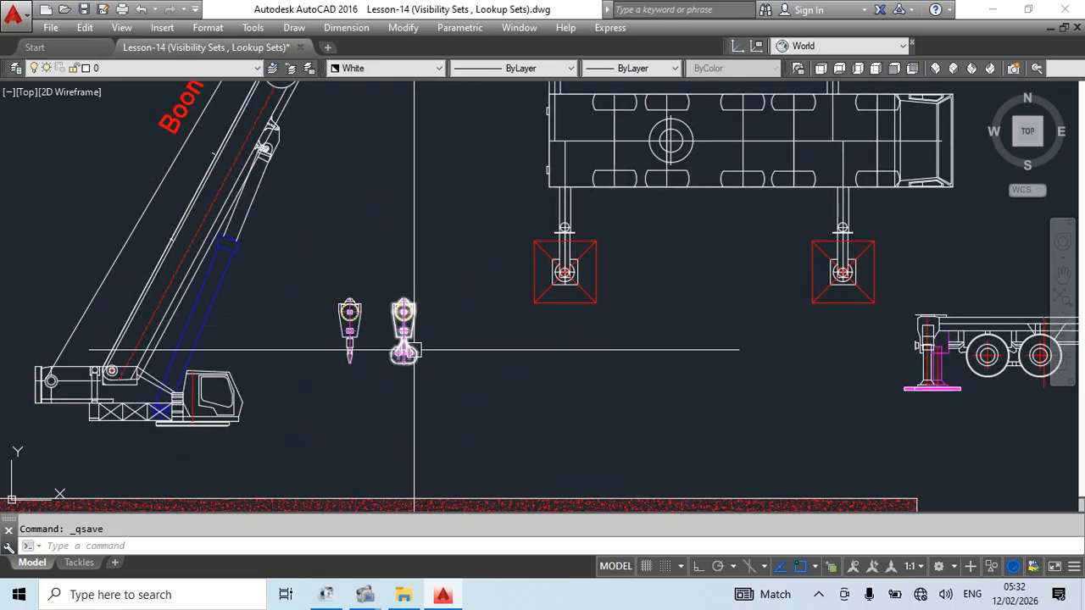
middle_click_drag(487, 372, 446, 348)
scroll(340, 356, "down", 4)
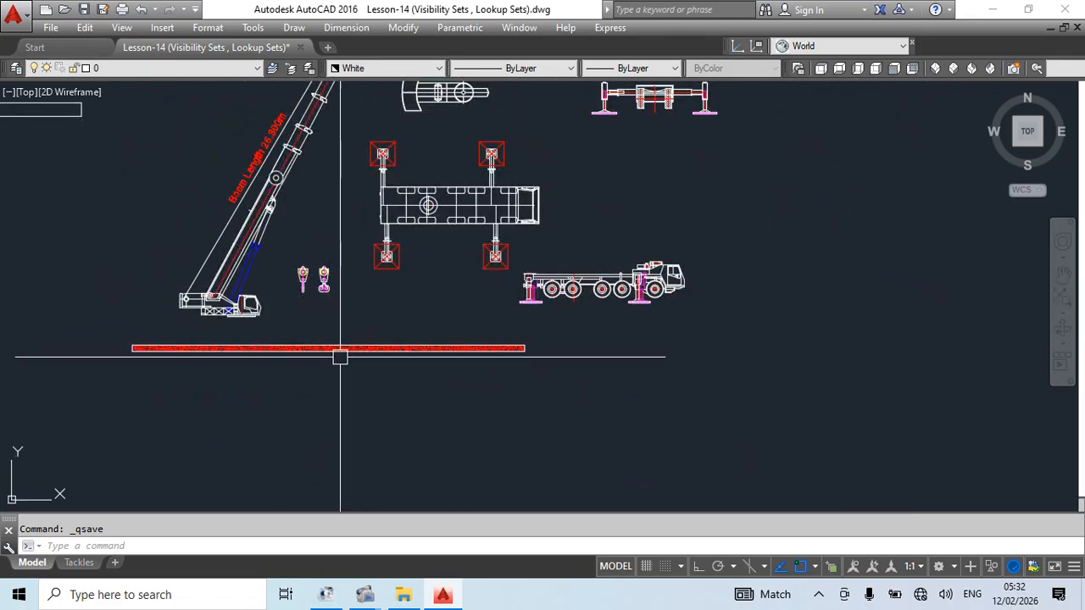
scroll(279, 293, "up", 4)
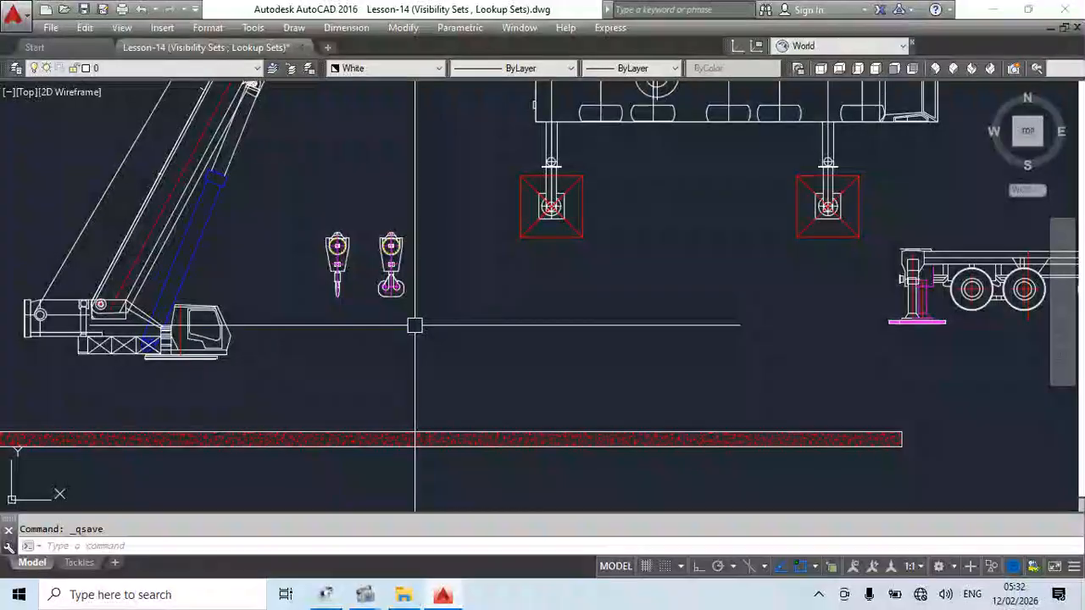
middle_click_drag(423, 300, 433, 354)
left_click(430, 276)
left_click(336, 380)
scroll(459, 331, "down", 6)
mouse_move(347, 318)
middle_mouse_down()
mouse_move(371, 343)
mouse_move(418, 355)
middle_mouse_up()
middle_click_drag(644, 269, 528, 310)
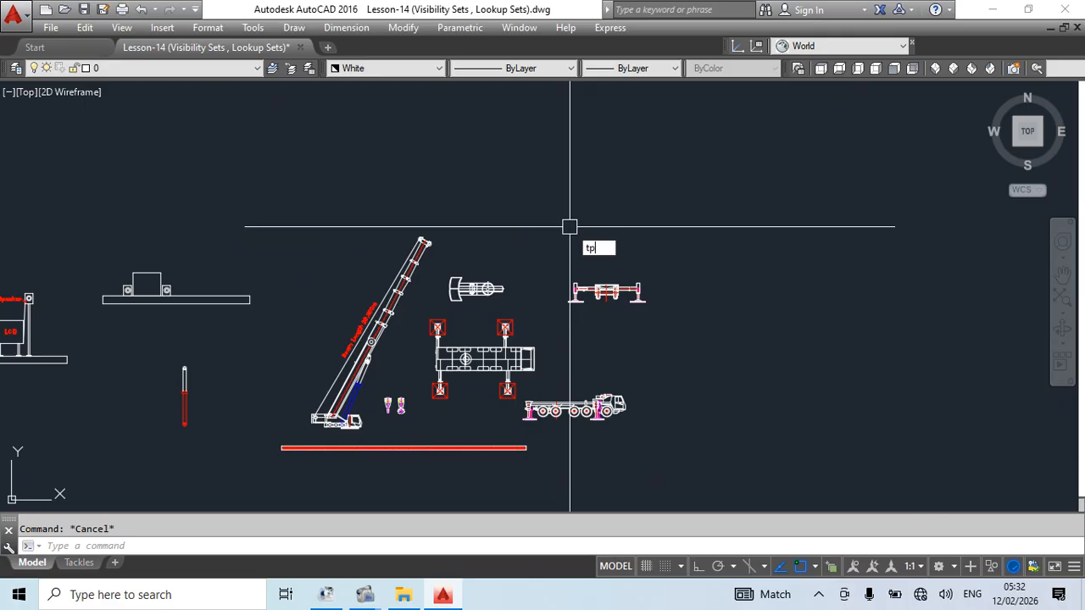
Step: Display the tool palettes and insert the Vehicles - Imperial sample block in the empty space above the crane drawings
key("Escape")
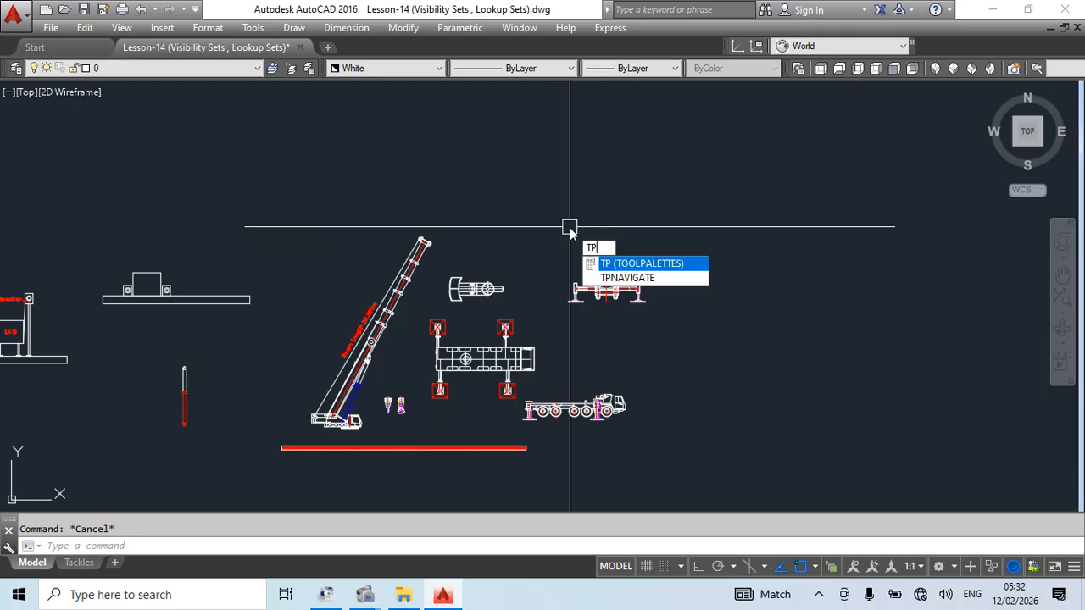
key("BackSpace")
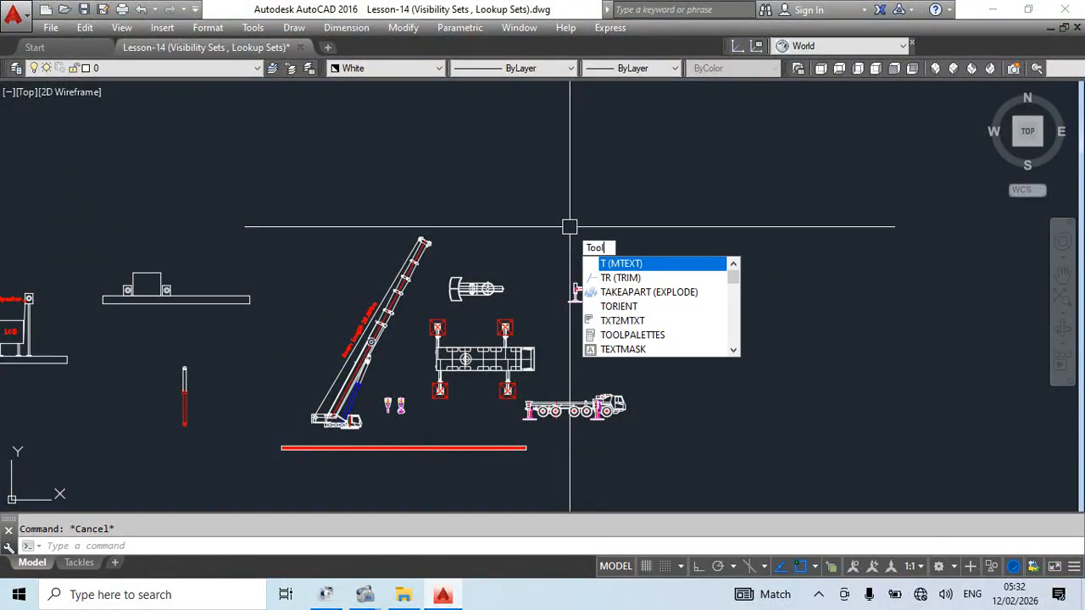
type("ool")
key("Return")
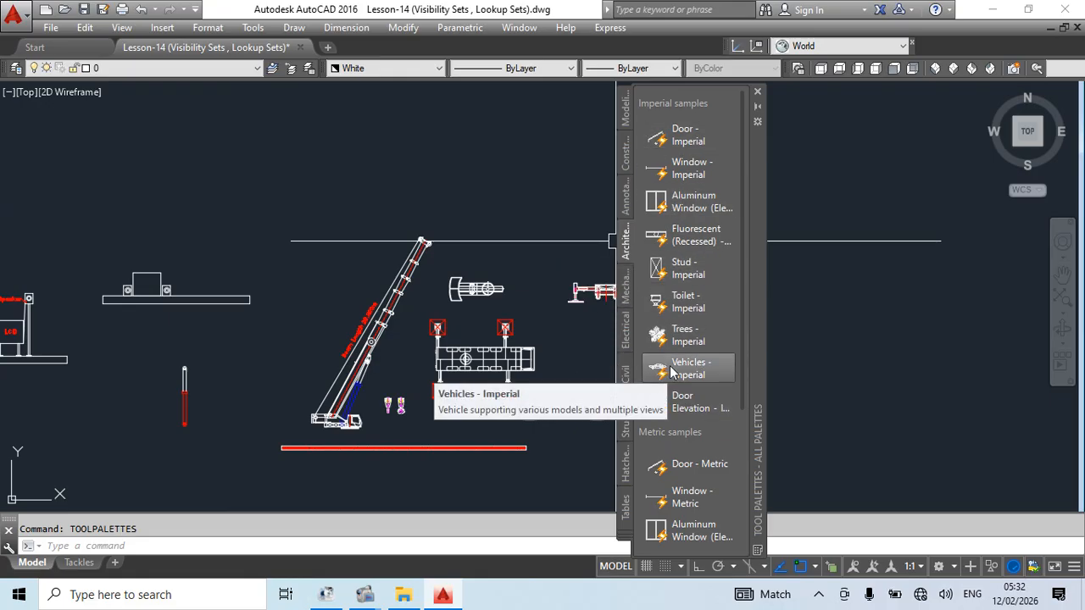
left_click(688, 268)
middle_click_drag(531, 196, 286, 368)
left_click(438, 239)
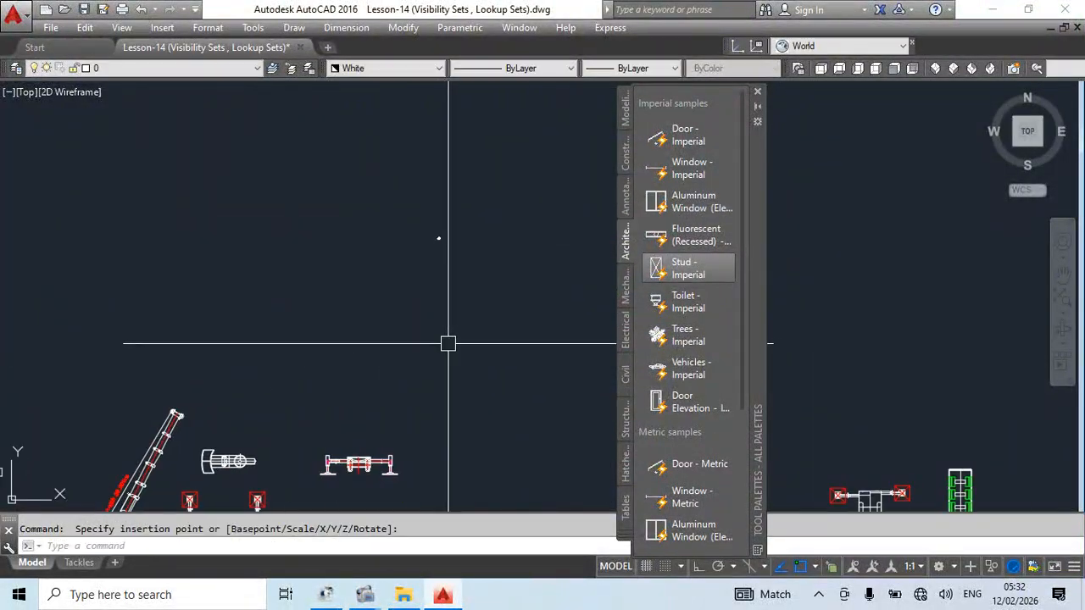
Step: Switch the vehicle block through Sports Car (Top), Sports Car (Front) and Sports Car (Rear), ending with Sedan (Side)
scroll(426, 235, "up", 8)
left_click(412, 218)
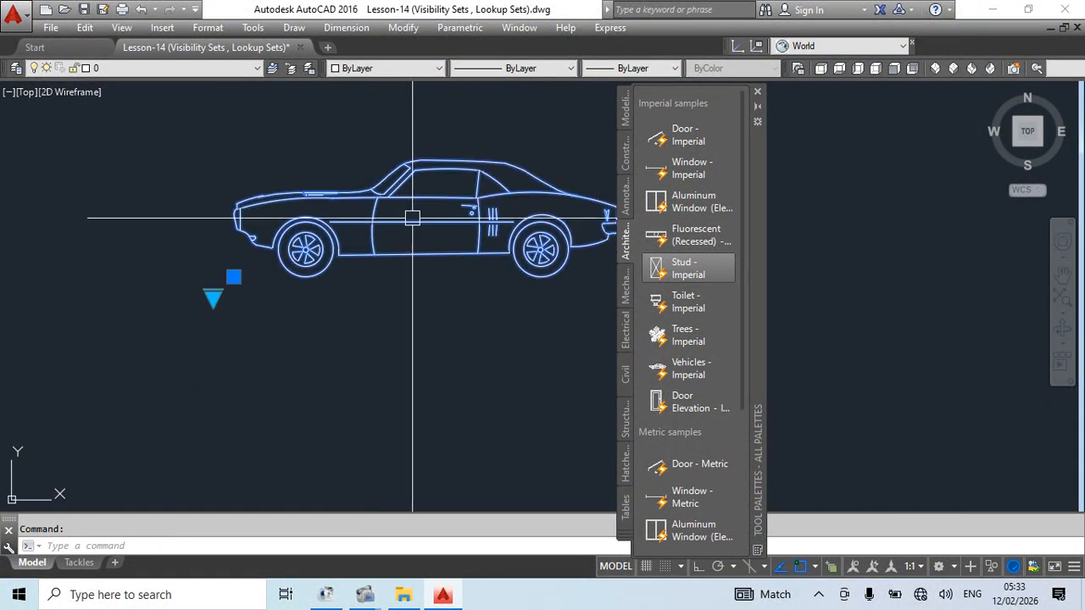
scroll(296, 243, "down", 4)
scroll(296, 243, "up", 4)
left_click(295, 245)
left_click(347, 274)
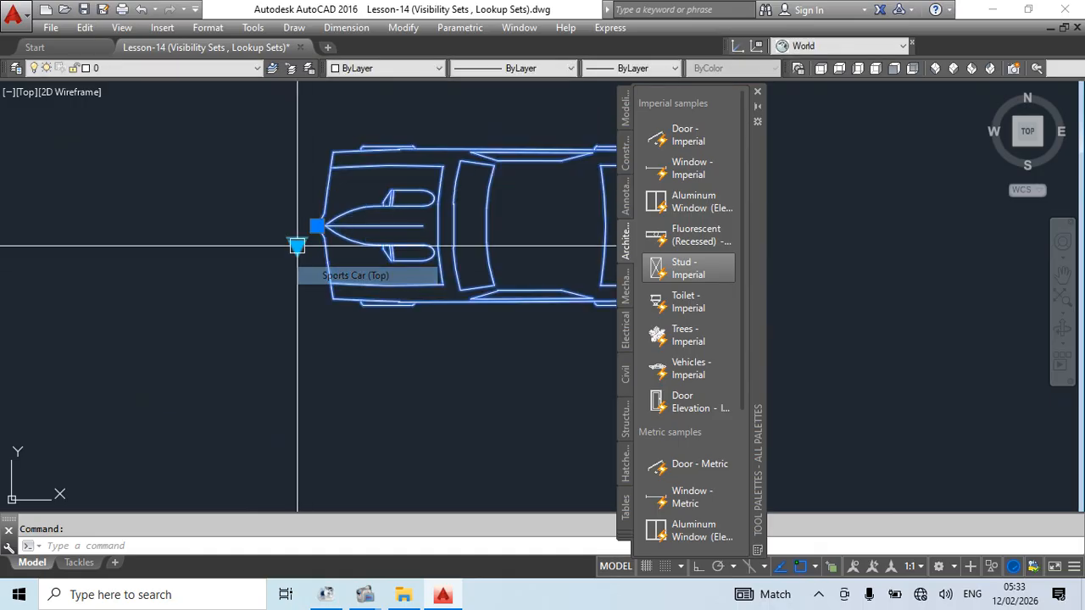
left_click(296, 245)
left_click(335, 289)
left_click(296, 244)
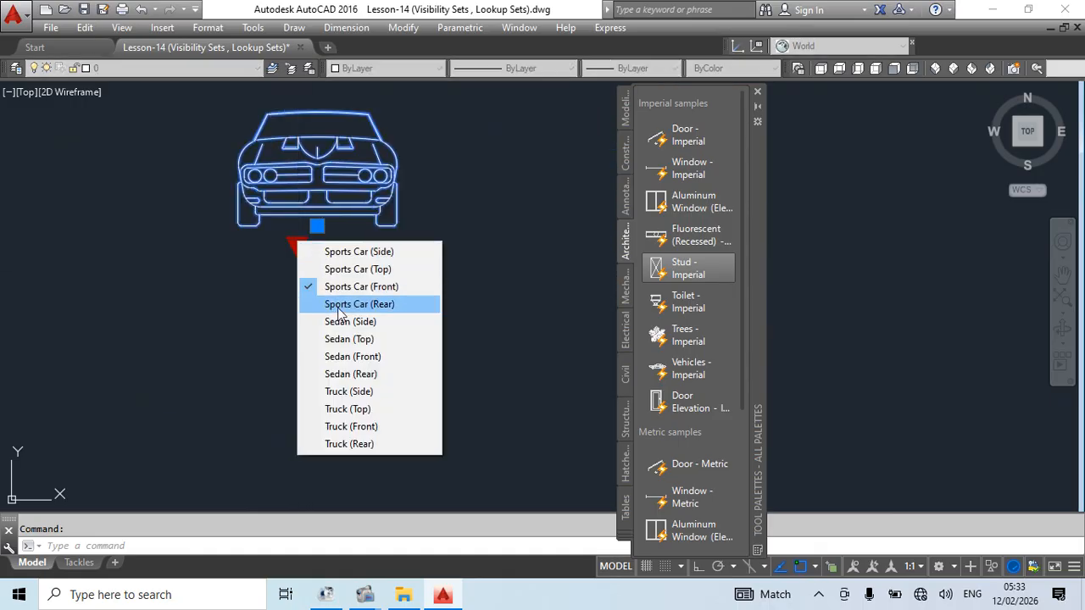
left_click(337, 305)
left_click(295, 245)
left_click(318, 327)
scroll(392, 302, "down", 1)
middle_click_drag(393, 301, 384, 326)
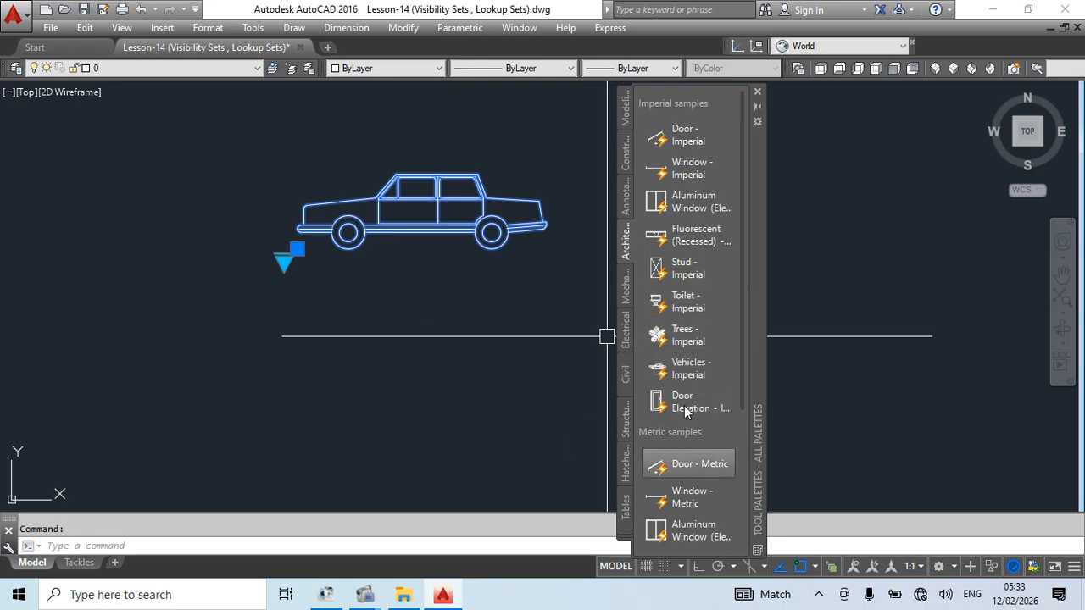
Step: Insert the Trees - Imperial sample block in front of the sedan
left_click(680, 337)
middle_click_drag(497, 307, 93, 388)
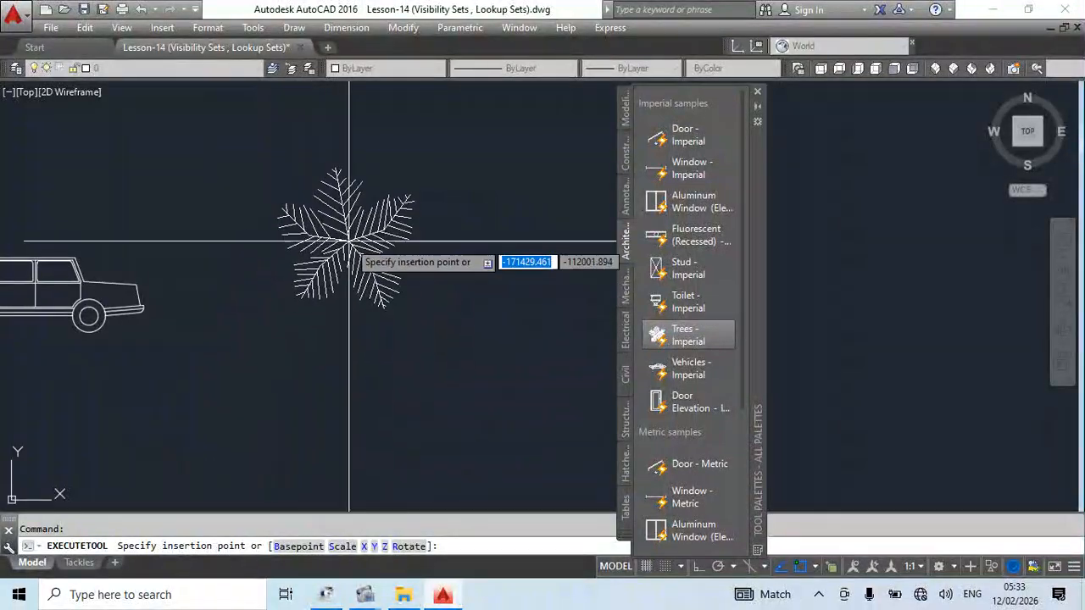
left_click(349, 241)
Step: Switch the tree block through several tree types and views, including Shrub (Elevation) and a conifer elevation
left_click(361, 245)
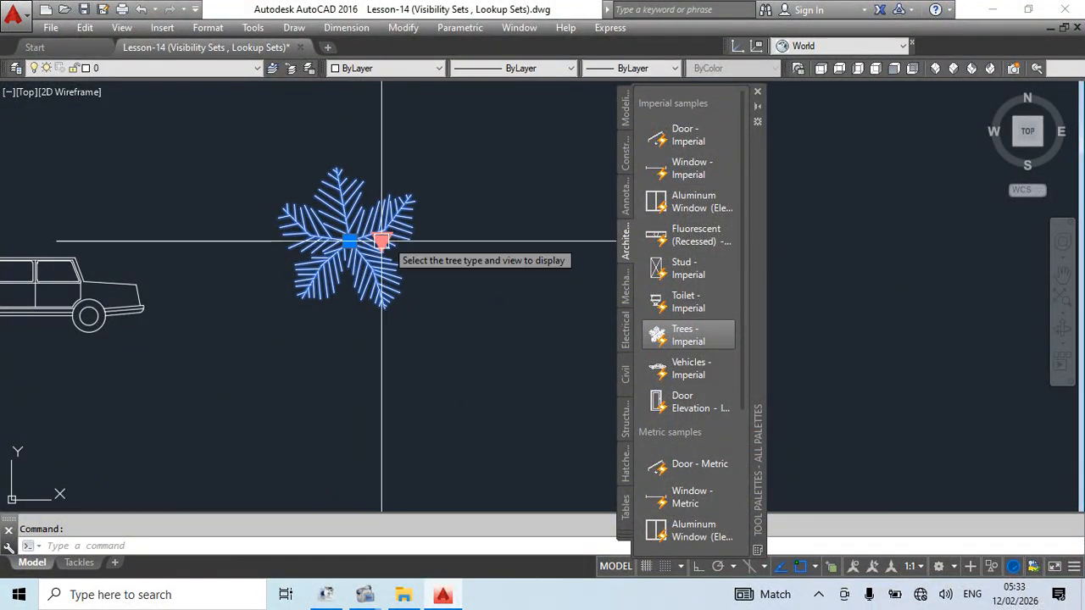
left_click(382, 241)
left_click(449, 267)
middle_click_drag(417, 250, 445, 401)
left_click(404, 392)
left_click(414, 241)
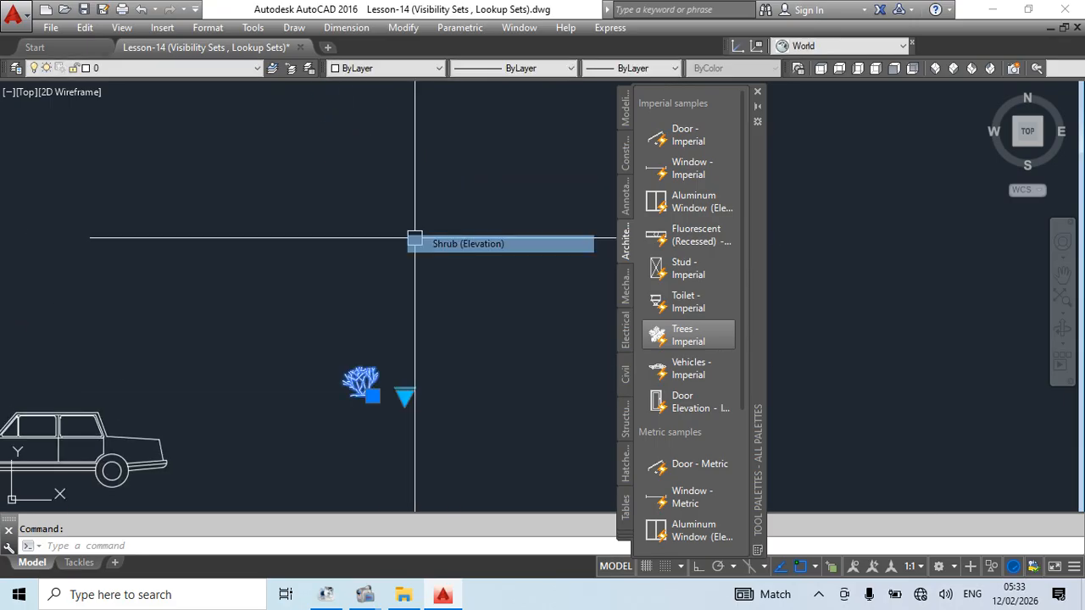
left_click(404, 396)
left_click(419, 279)
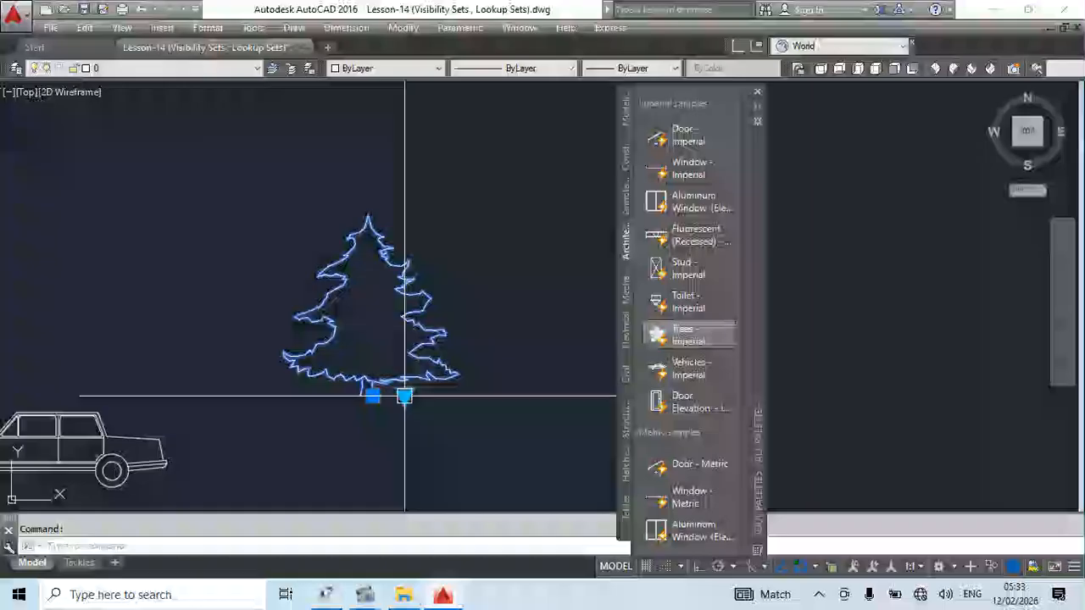
left_click(404, 396)
left_click(494, 338)
Step: Delete the inserted vehicle and tree blocks, and close the tool palettes
scroll(455, 280, "down", 3)
left_click(469, 266)
left_click(271, 392)
key("Delete")
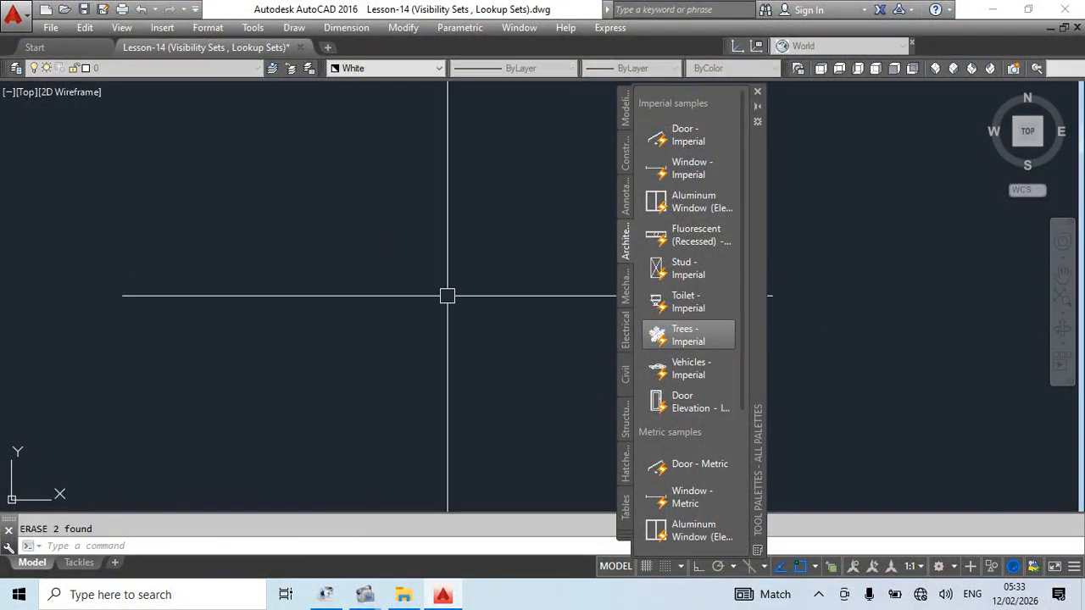
middle_click(431, 270)
middle_click(431, 270)
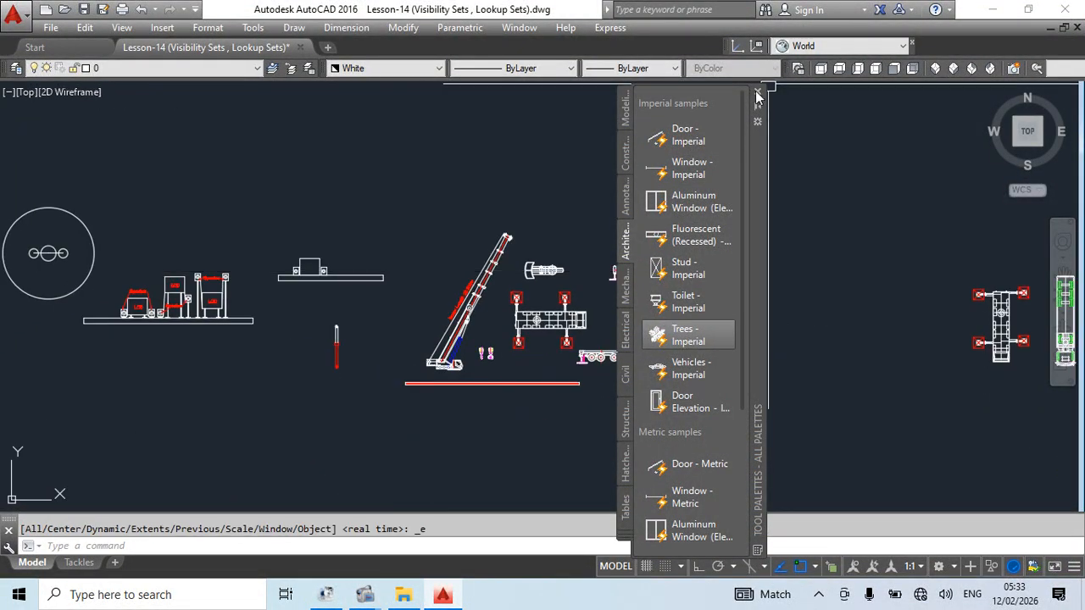
left_click(756, 93)
Step: Inspect the two separate hook blocks up close, comparing the side and front views
scroll(657, 274, "up", 6)
scroll(388, 259, "down", 4)
middle_click_drag(310, 303, 372, 285)
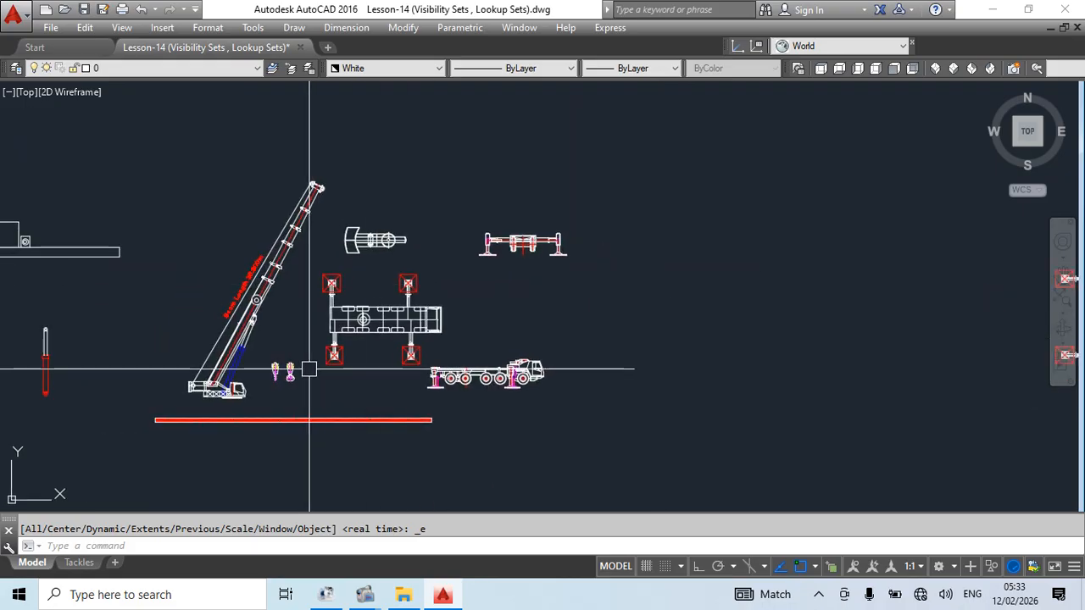
scroll(266, 379, "up", 3)
left_click(301, 374)
left_click(359, 337)
scroll(302, 341, "up", 1)
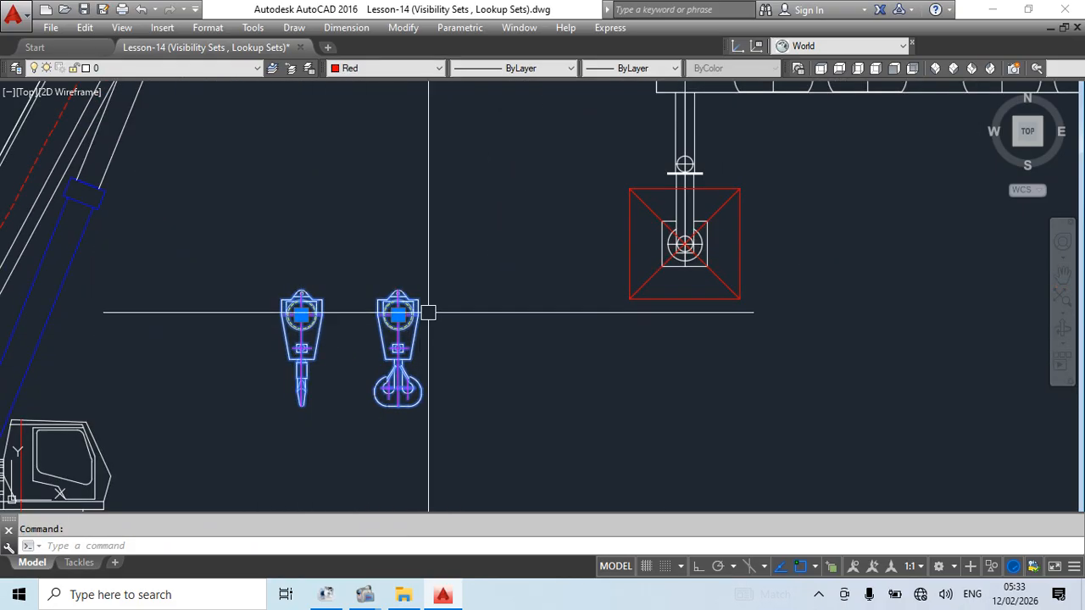
key("Escape")
left_click(469, 326)
left_click(391, 388)
key("Escape")
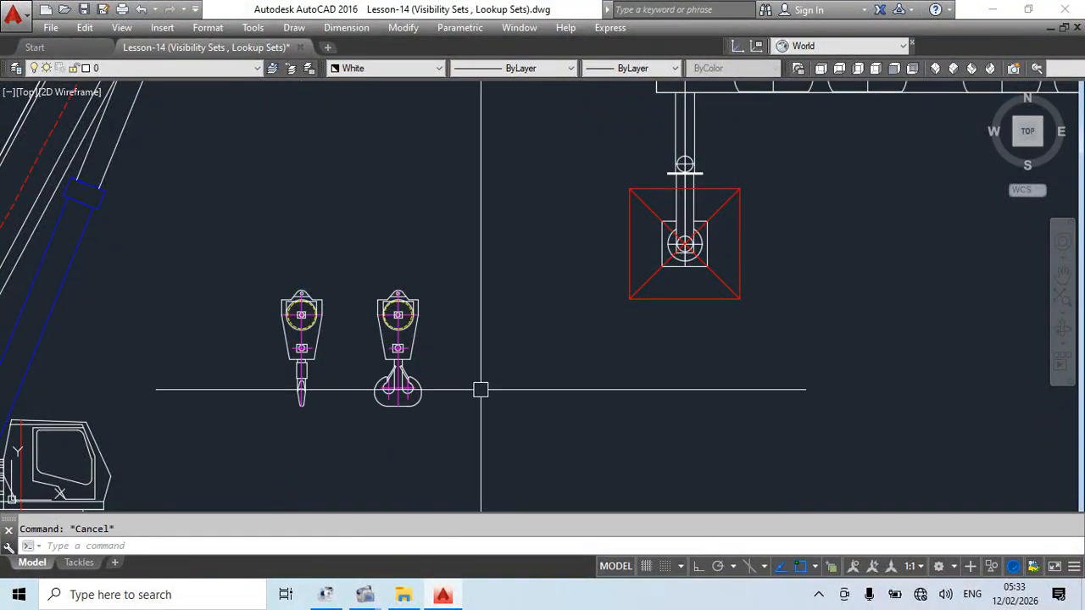
scroll(500, 424, "down", 3)
scroll(433, 292, "up", 3)
Step: Draw a small placeholder circle above the two hook blocks
type("c")
key("Return")
left_click(436, 284)
left_click(461, 273)
Step: Define the circle as a block named Hook Blocks with its base point at the circle's center
left_click(506, 279)
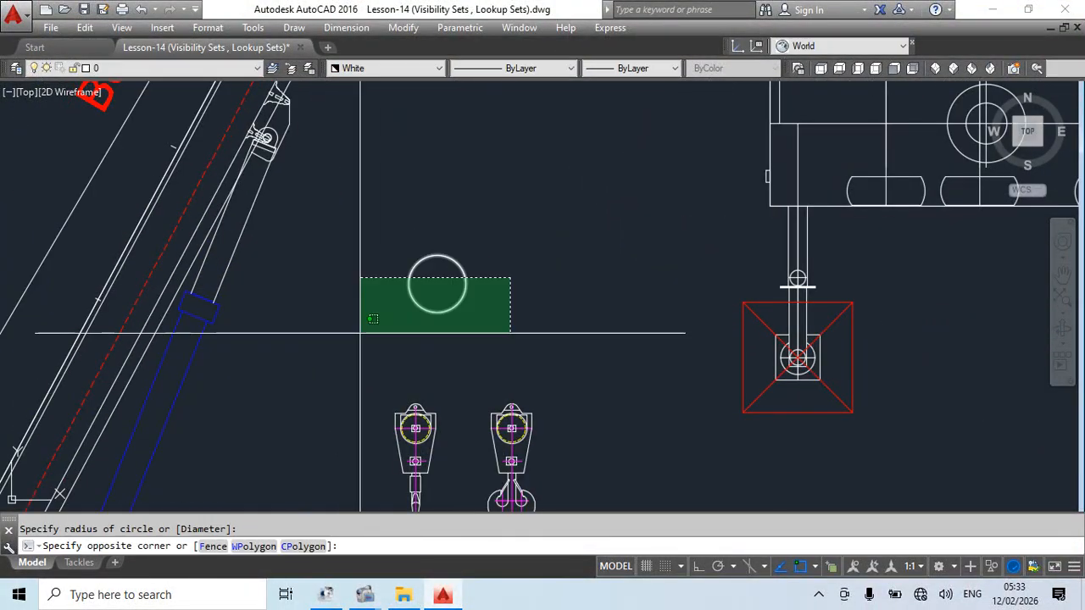
left_click(344, 337)
type("b")
key("Return")
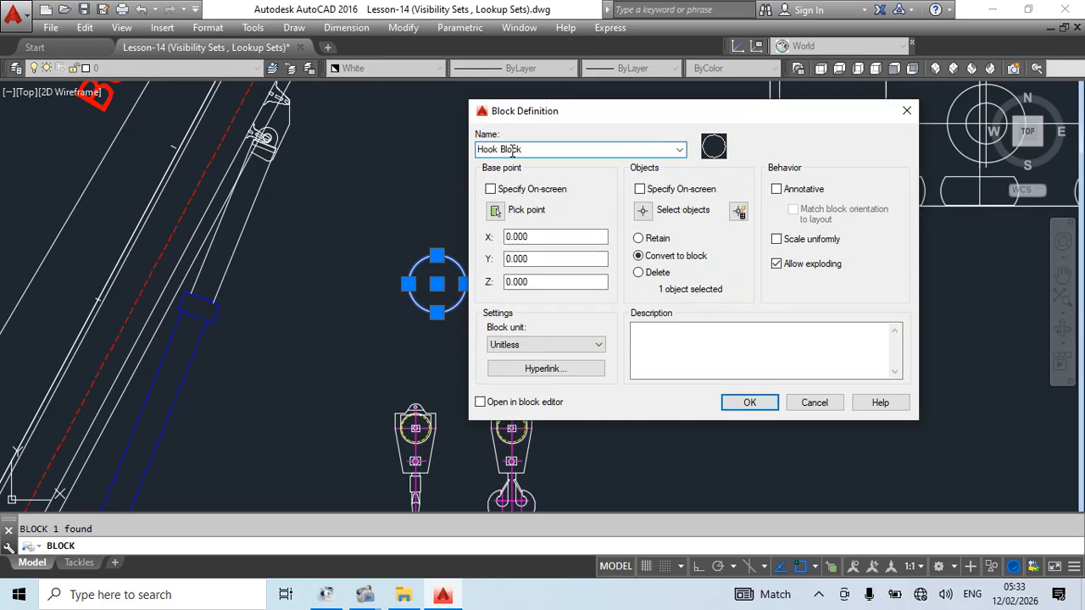
type("Hook Blocs")
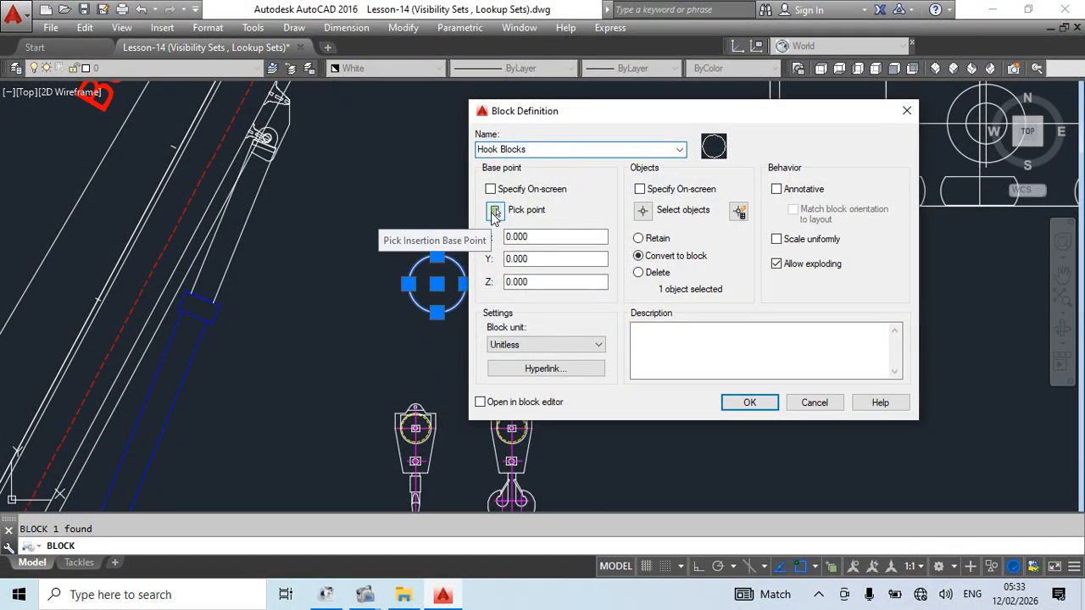
left_click(494, 212)
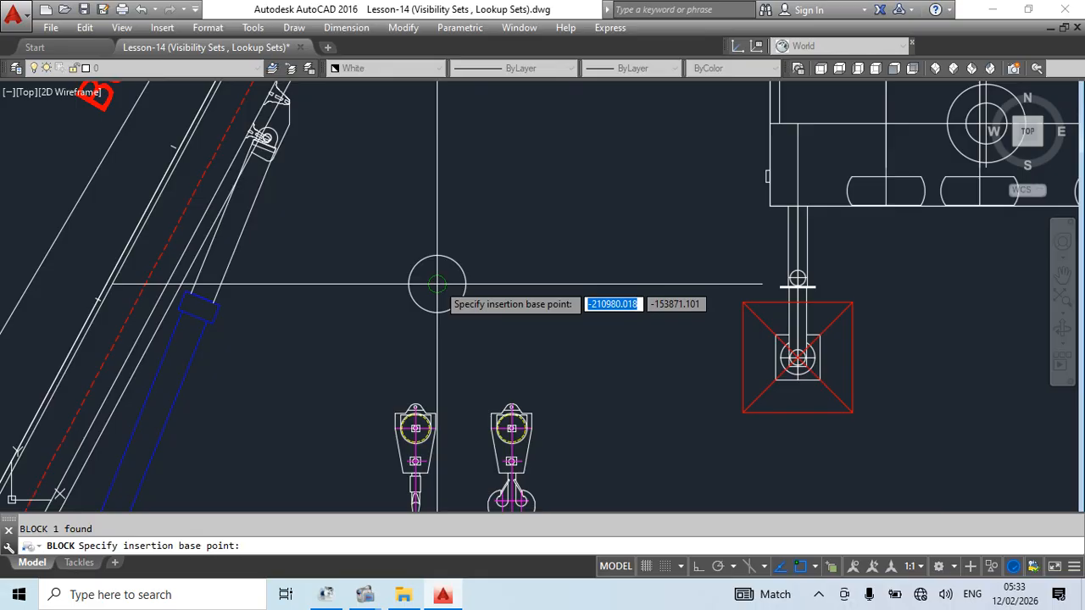
left_click(436, 283)
left_click(749, 402)
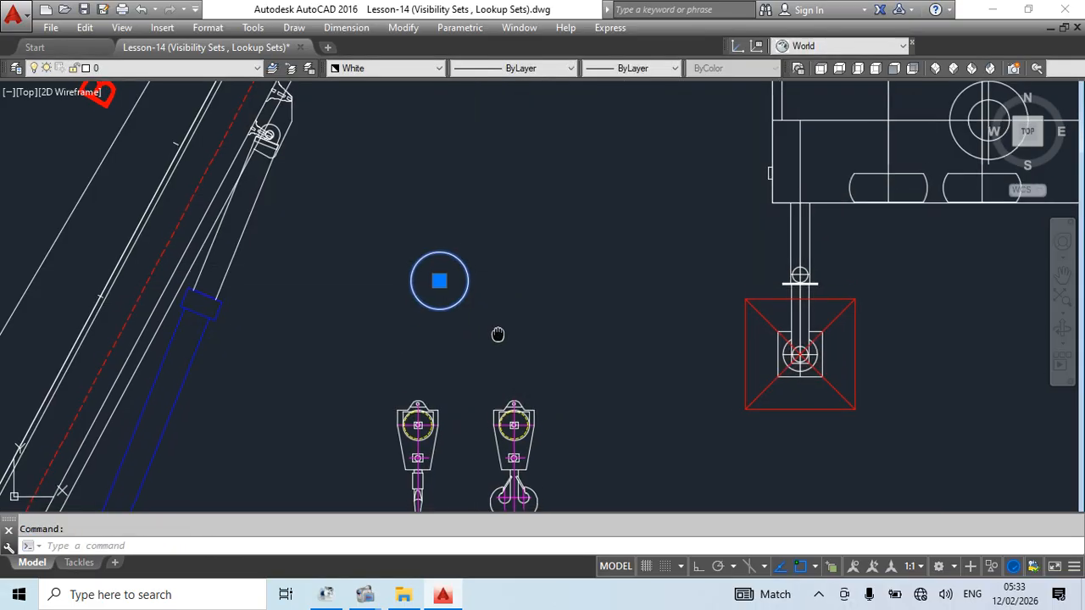
double_click(458, 247)
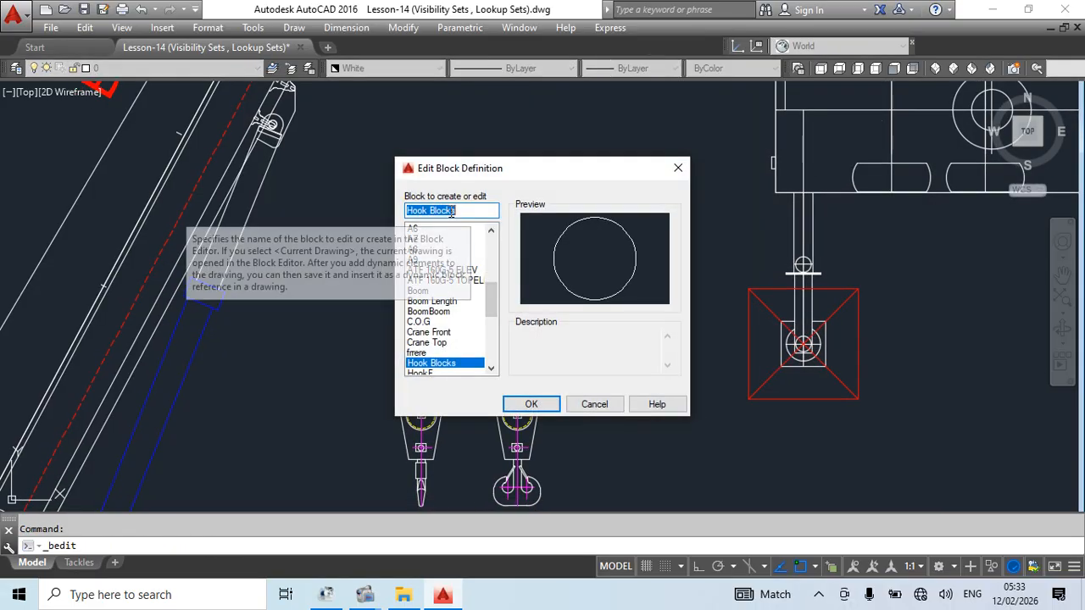
left_click(677, 168)
middle_click_drag(588, 423, 603, 333)
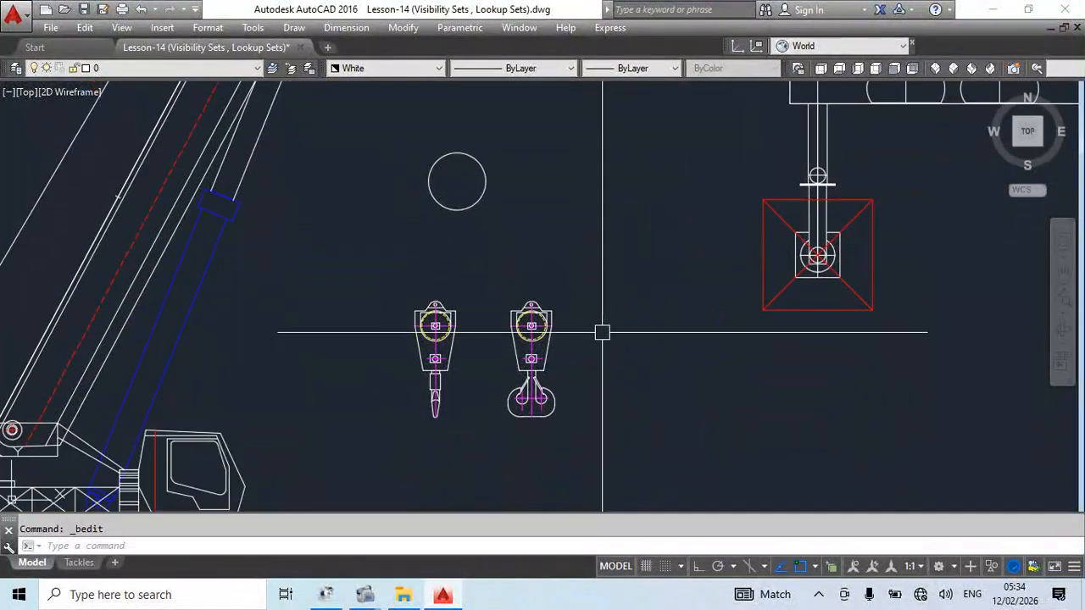
left_click(603, 334)
left_click(333, 415)
scroll(525, 390, "down", 2)
key("Escape")
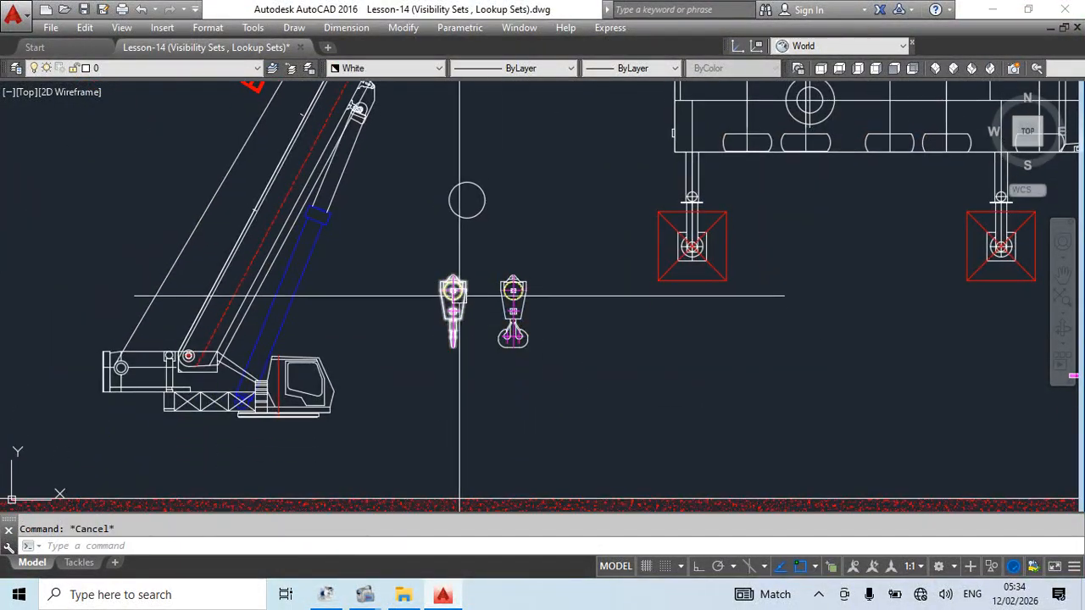
scroll(500, 356, "up", 4)
left_click(389, 315)
left_click(569, 315)
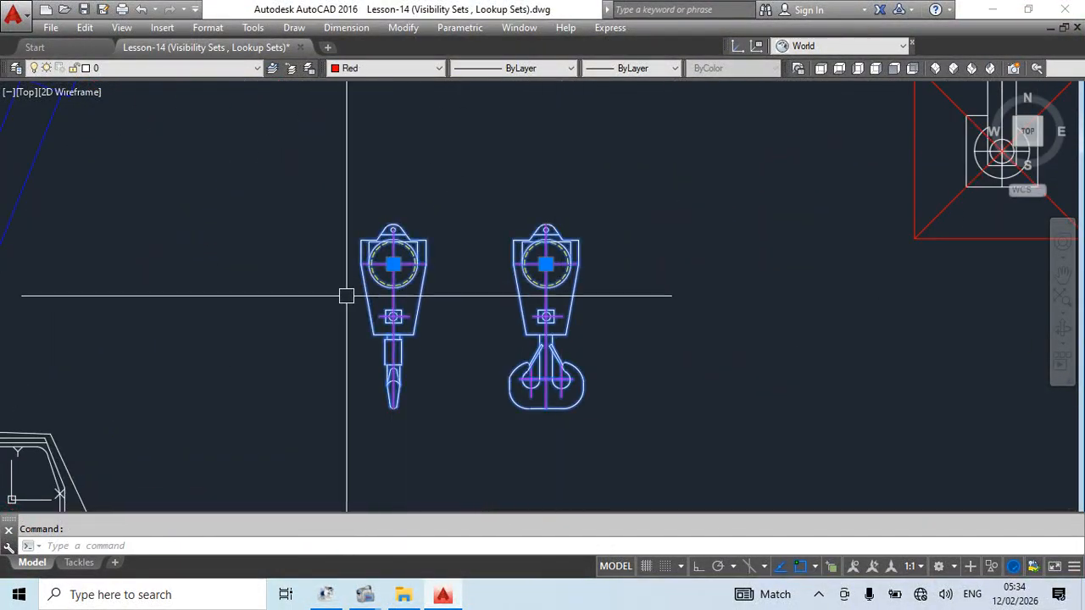
key("Escape")
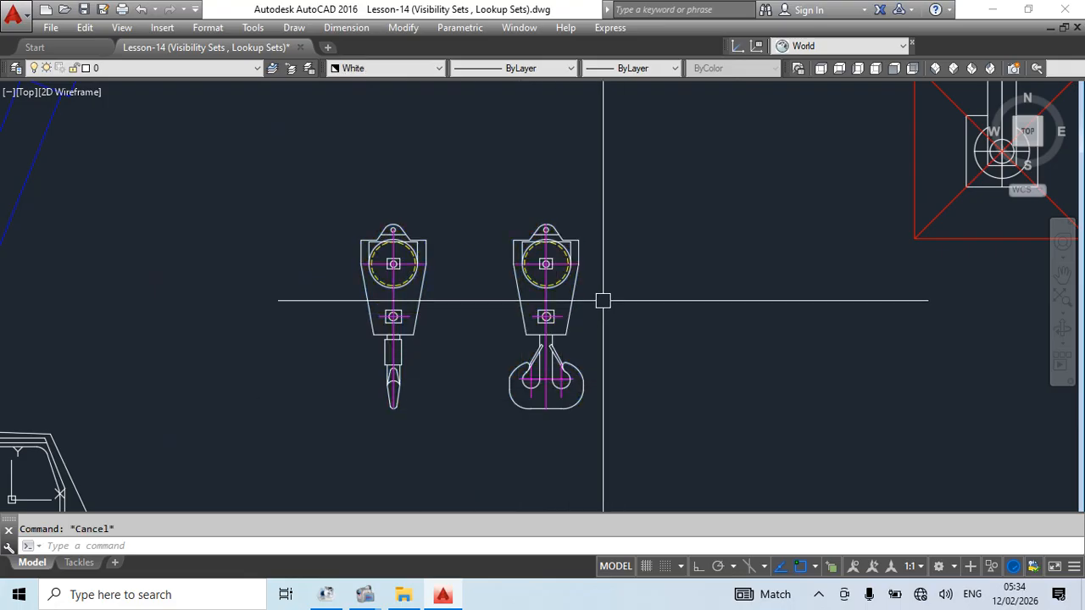
left_click(570, 268)
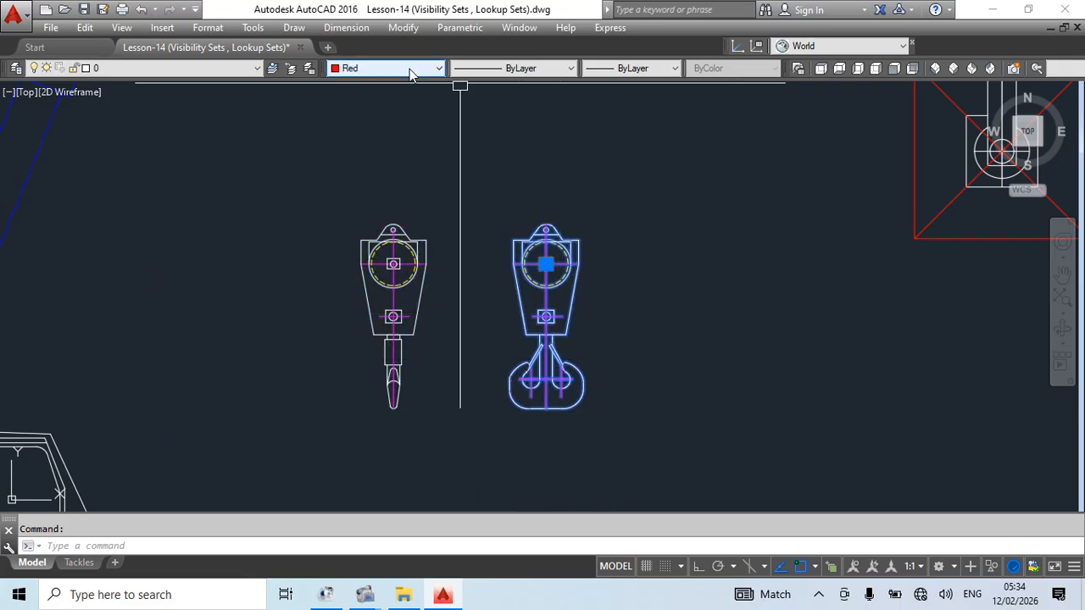
left_click(382, 238)
key("Escape")
Step: Copy both hook block views to the clipboard and open the Hook Blocks circle in the Block Editor
left_click(598, 245)
left_click(315, 373)
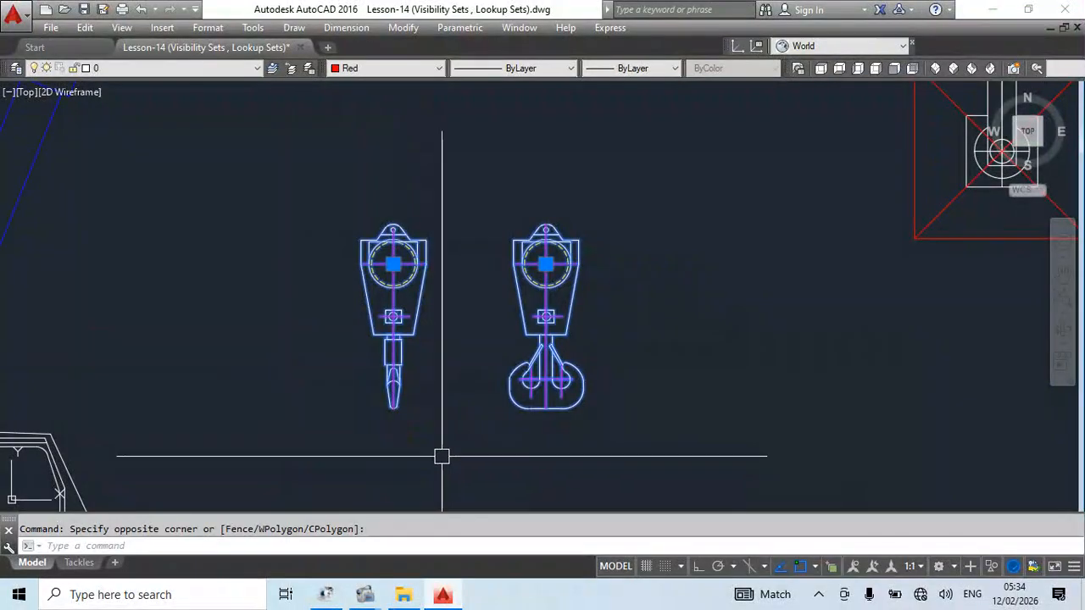
key("ctrl+c")
scroll(489, 356, "down", 4)
key("Escape")
double_click(478, 238)
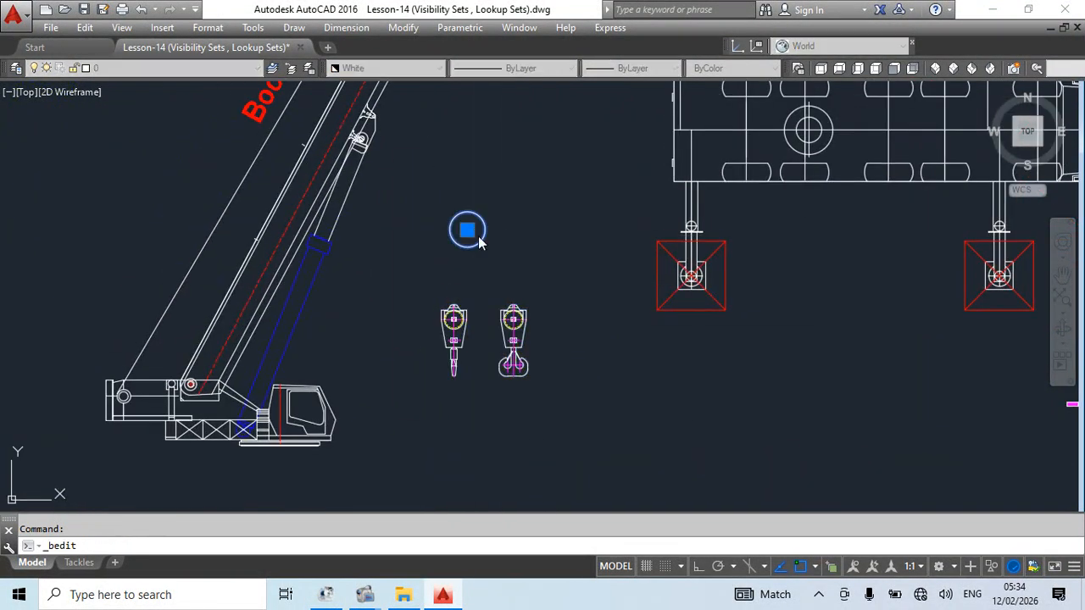
left_click(547, 407)
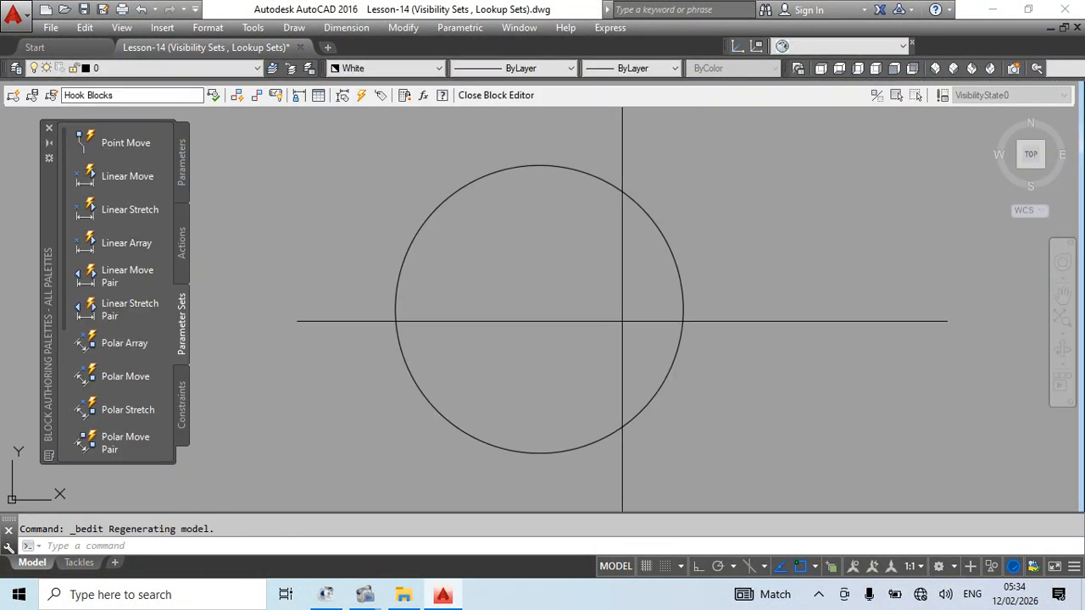
Step: Paste the two hook views into the block and move the side view onto the circle's center
key("ctrl+v")
left_click(659, 388)
left_click(698, 212)
left_click(699, 208)
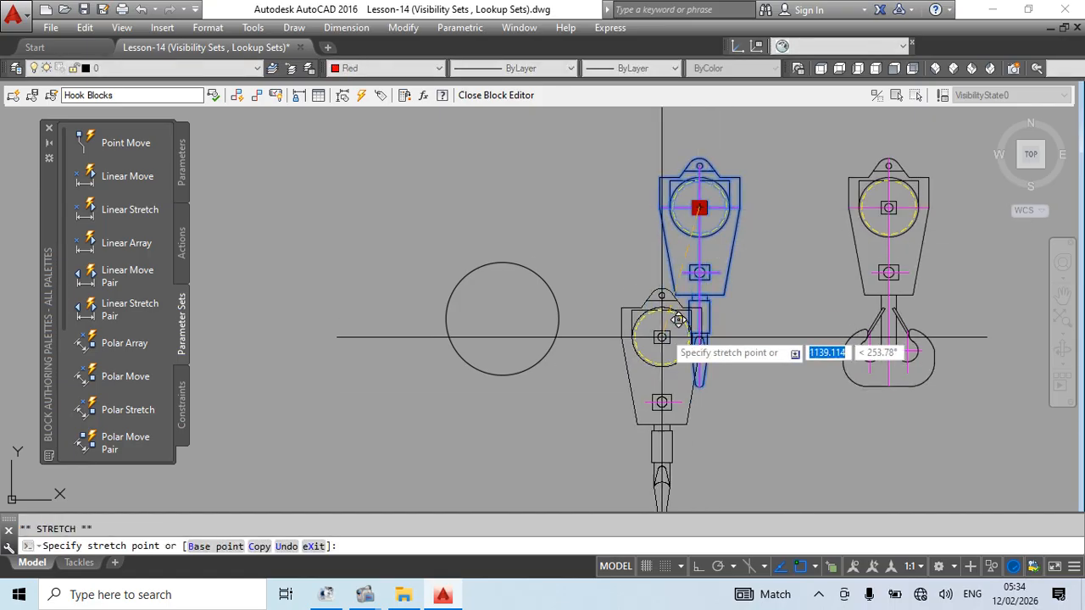
left_click(502, 319)
key("Escape")
Step: Move the front-view hook block onto the circle's center so it overlaps the side view
left_click(888, 207)
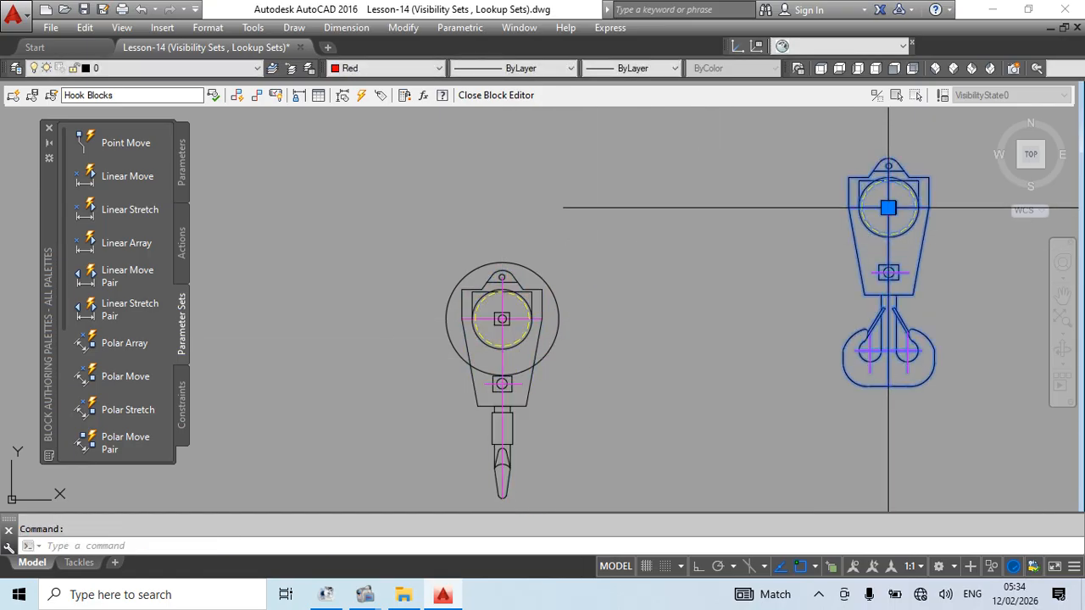
left_click(888, 207)
scroll(527, 364, "up", 9)
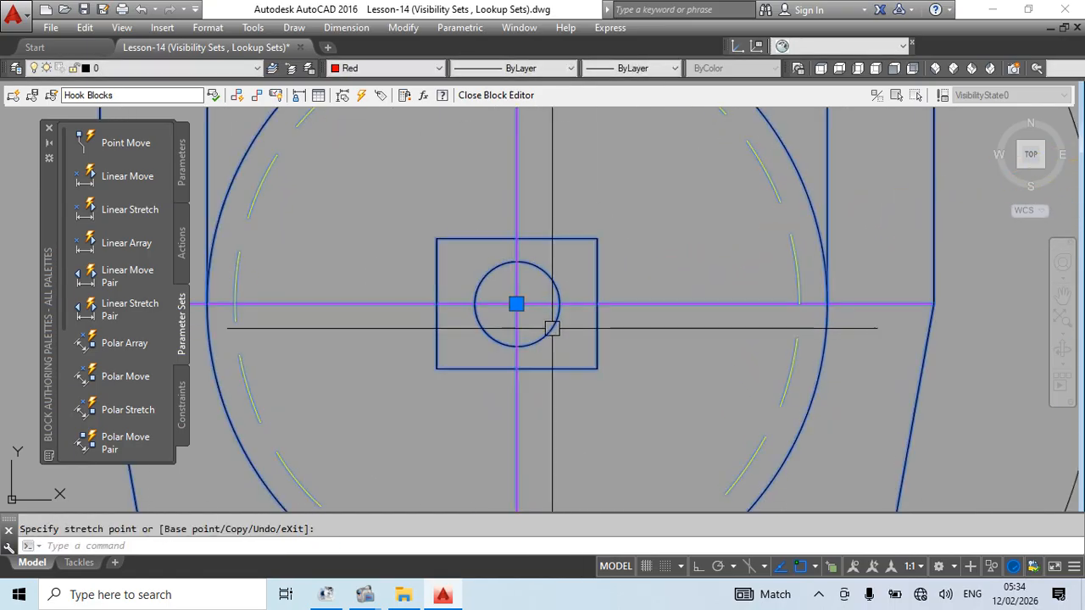
key("Escape")
scroll(552, 327, "down", 5)
Step: Delete the placeholder circle around the overlapping hook views
left_click(536, 213)
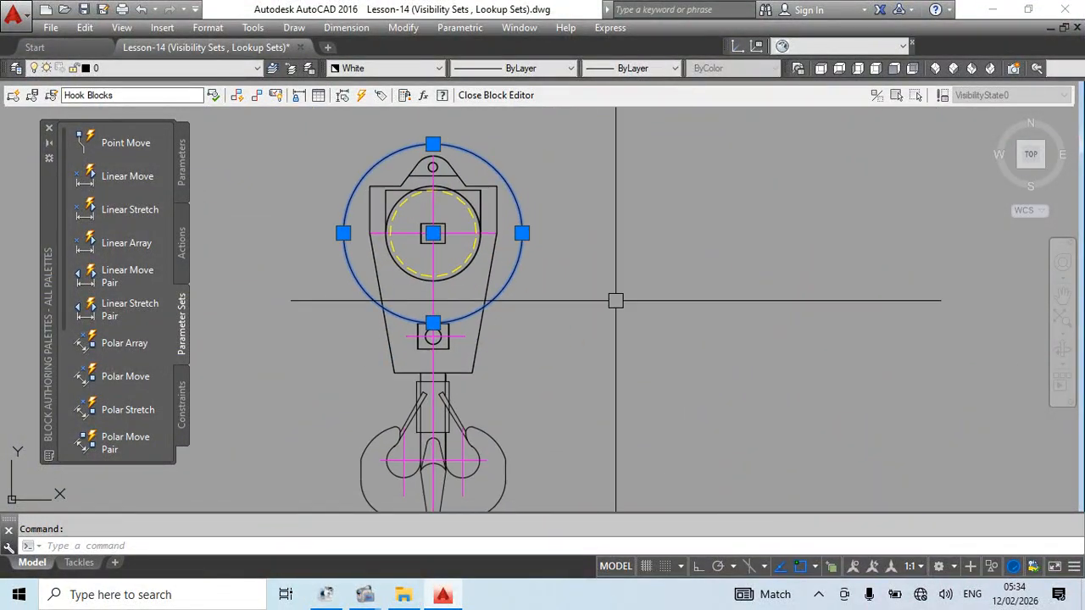
key("Delete")
scroll(518, 238, "down", 6)
middle_click_drag(603, 310, 601, 323)
middle_click(627, 312)
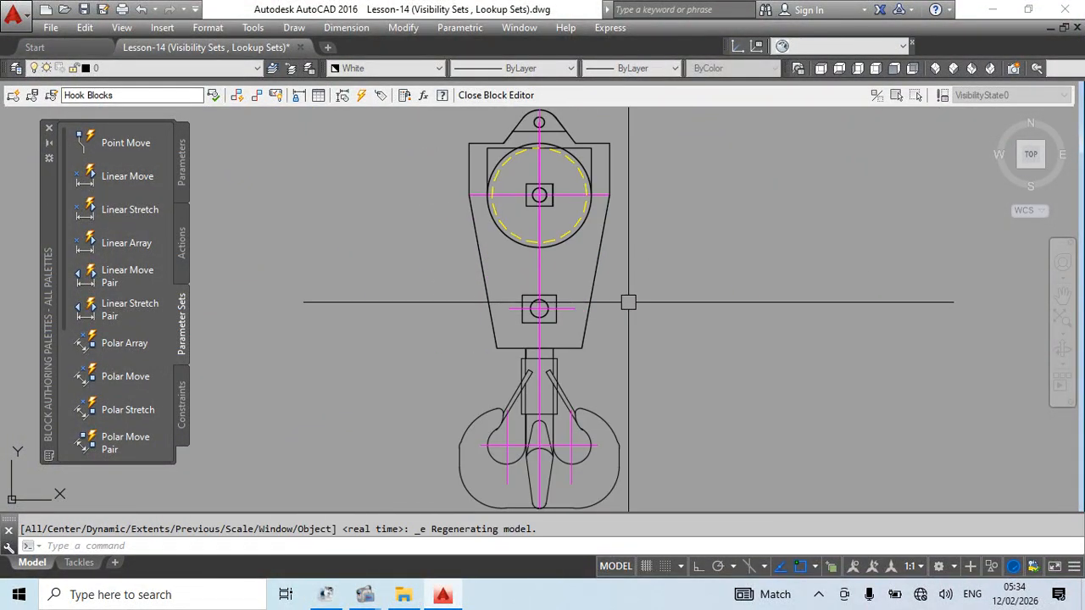
left_click(180, 160)
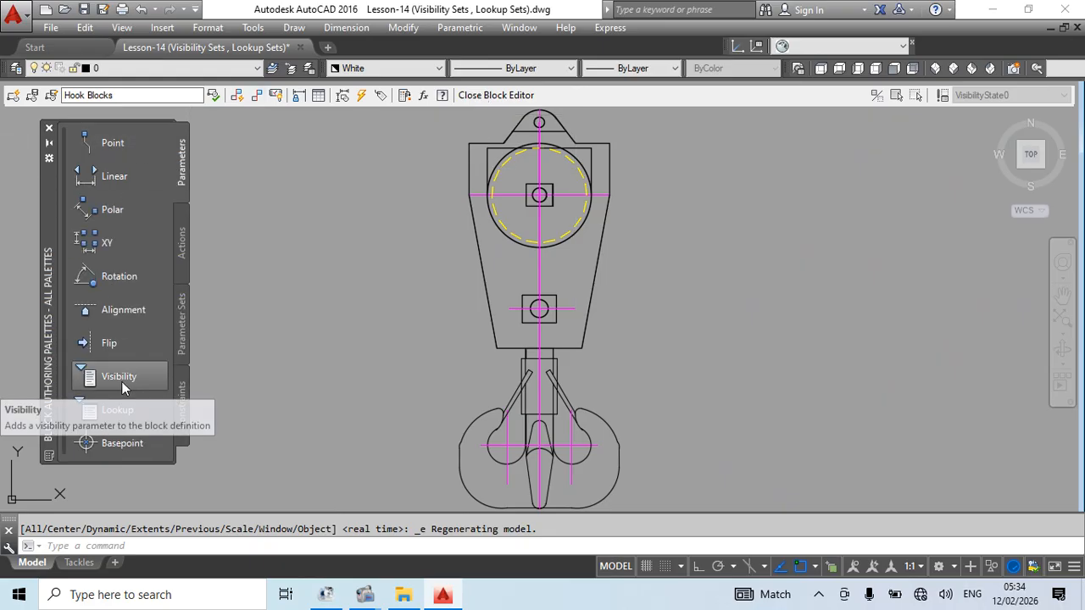
left_click(119, 379)
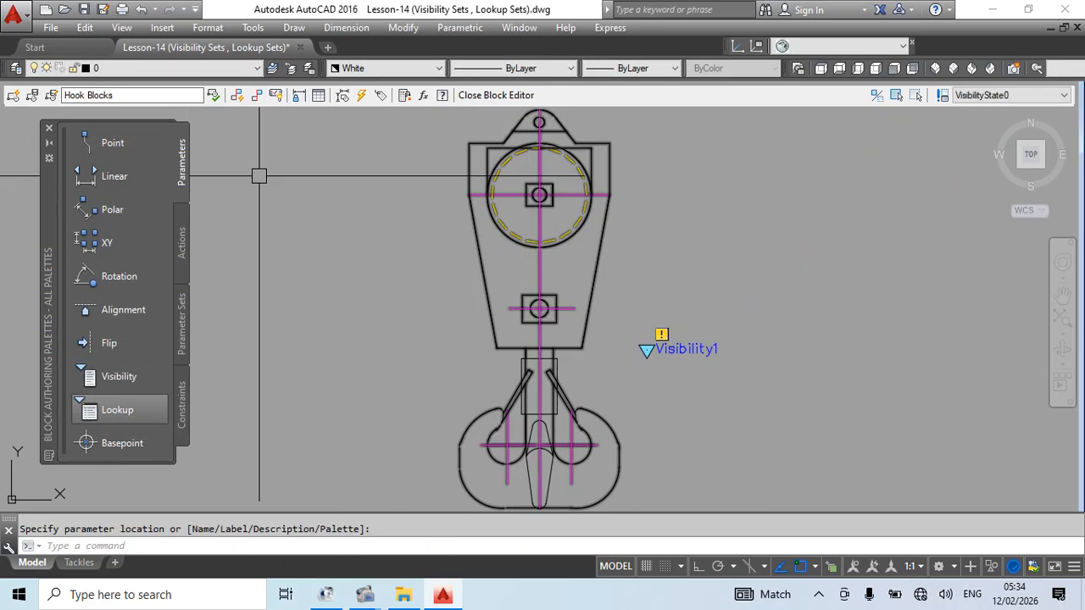
left_click(180, 246)
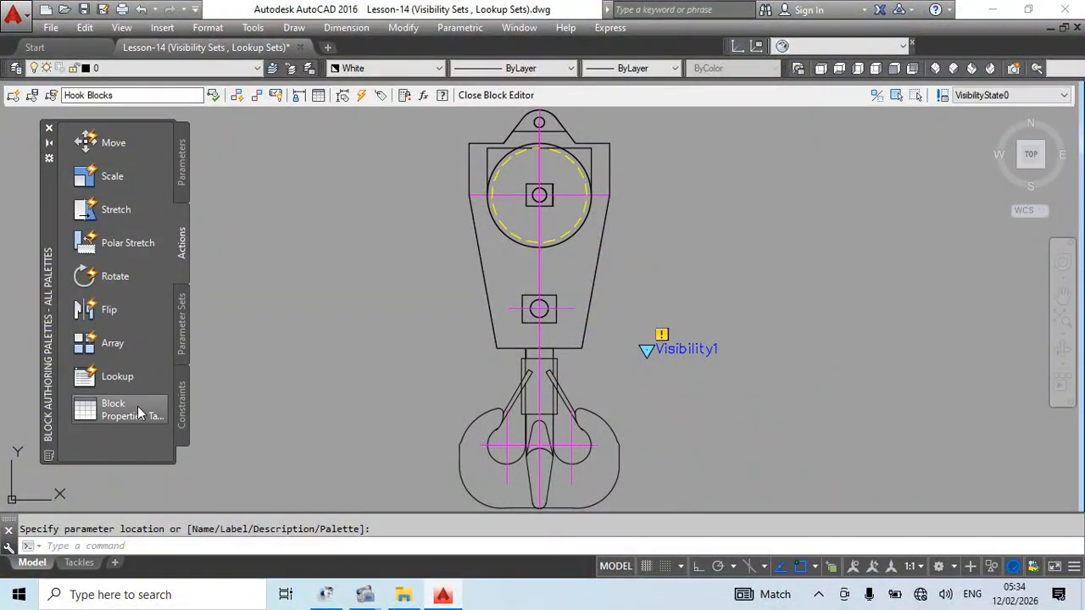
left_click(703, 366)
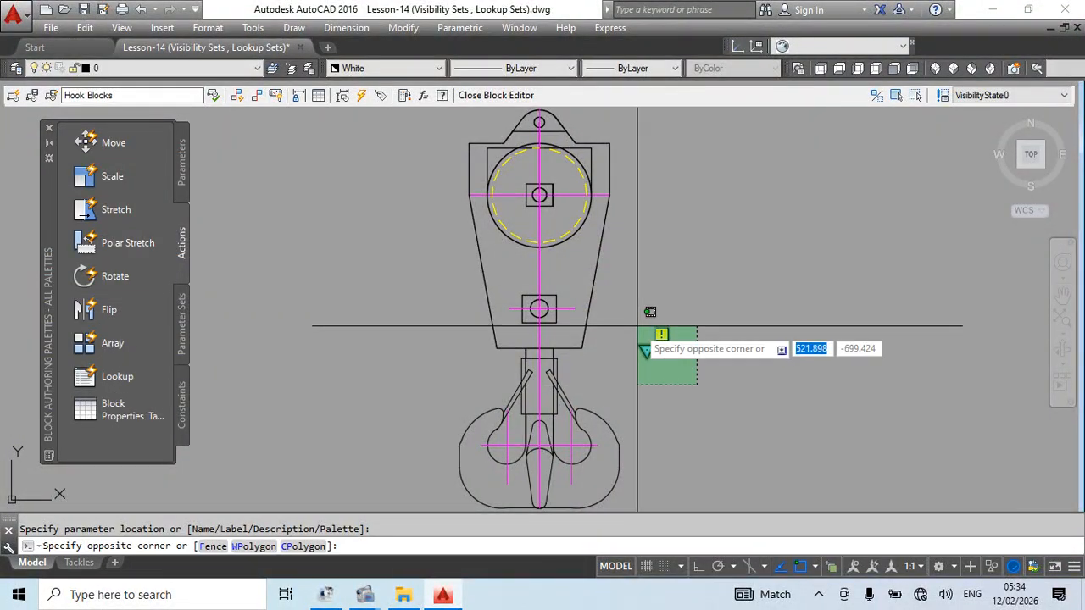
left_click(648, 322)
left_click(179, 166)
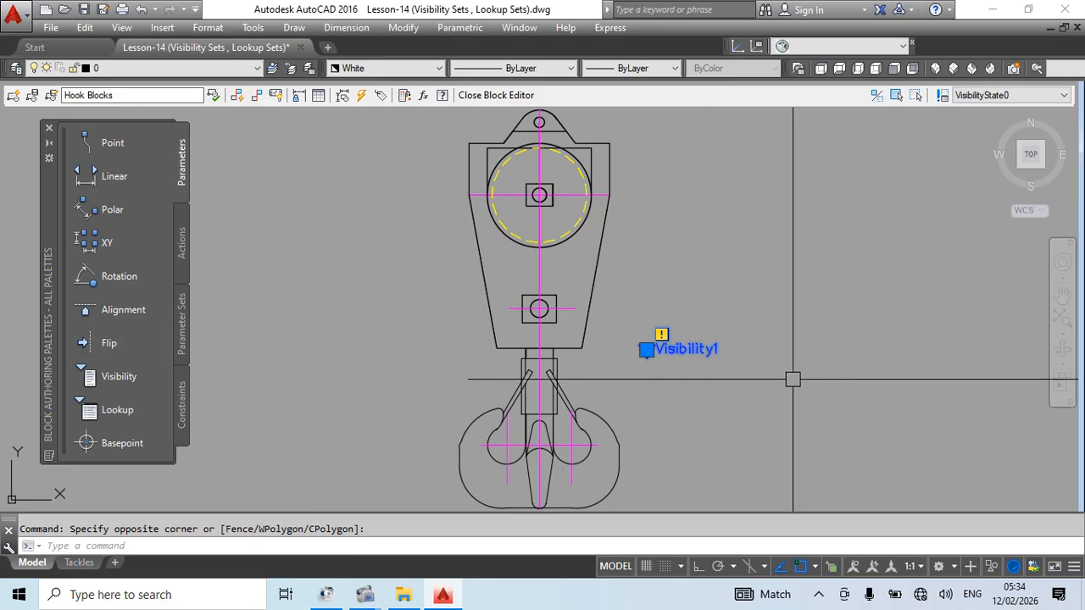
key("Delete")
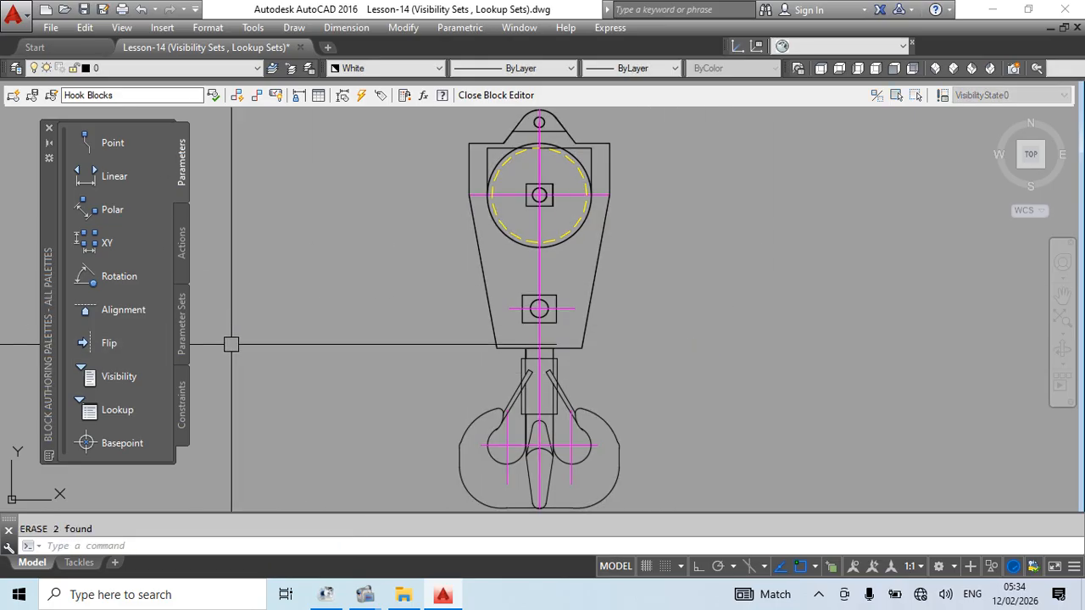
Step: Add a Visibility Set parameter to the block, placed just beside the hooks
left_click(180, 334)
scroll(127, 346, "down", 3)
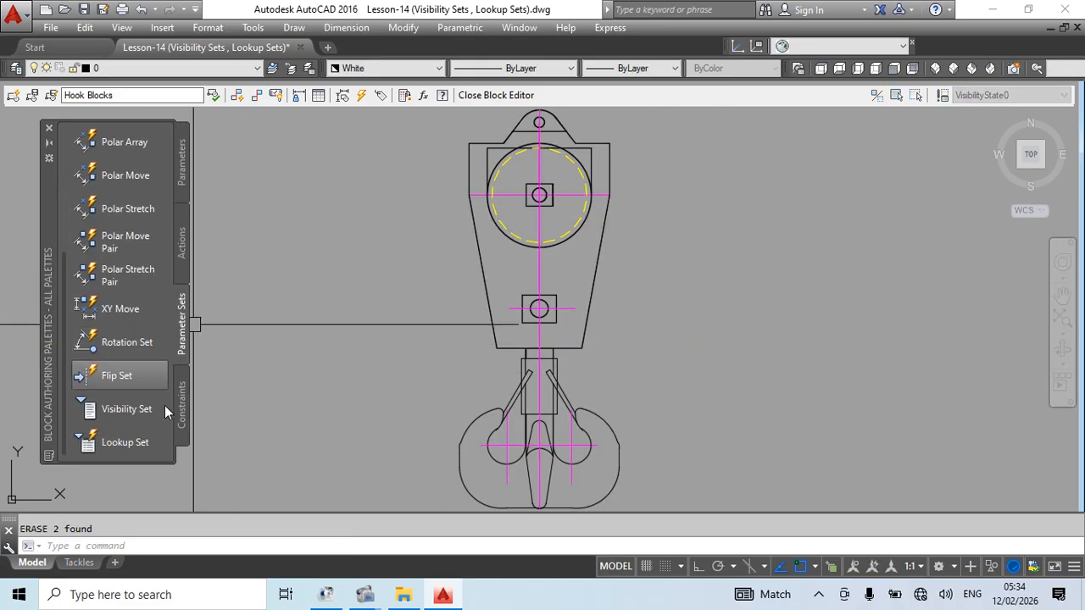
left_click(127, 407)
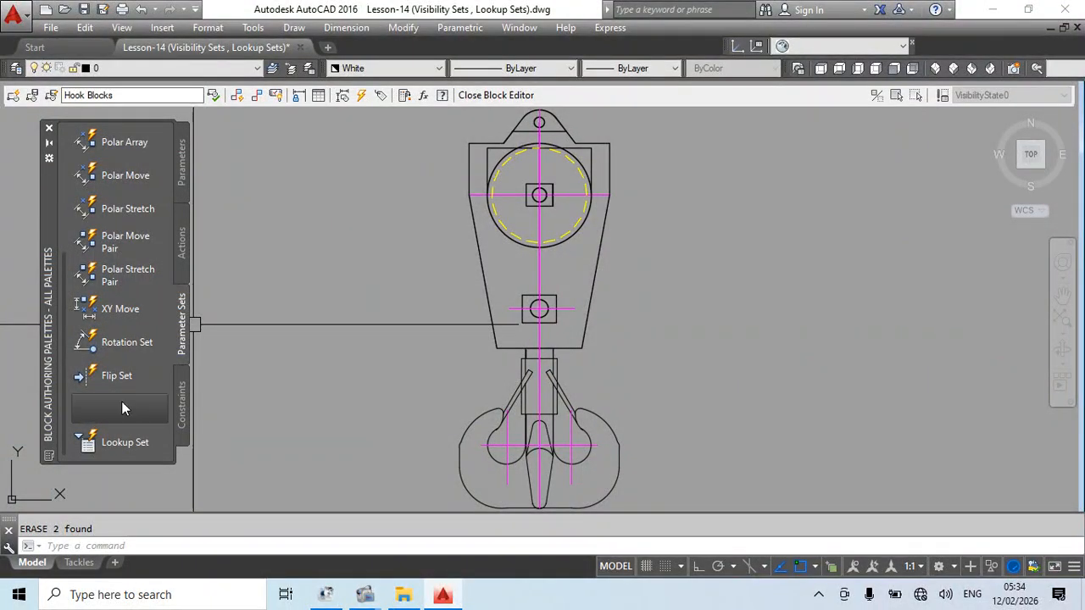
scroll(537, 310, "down", 4)
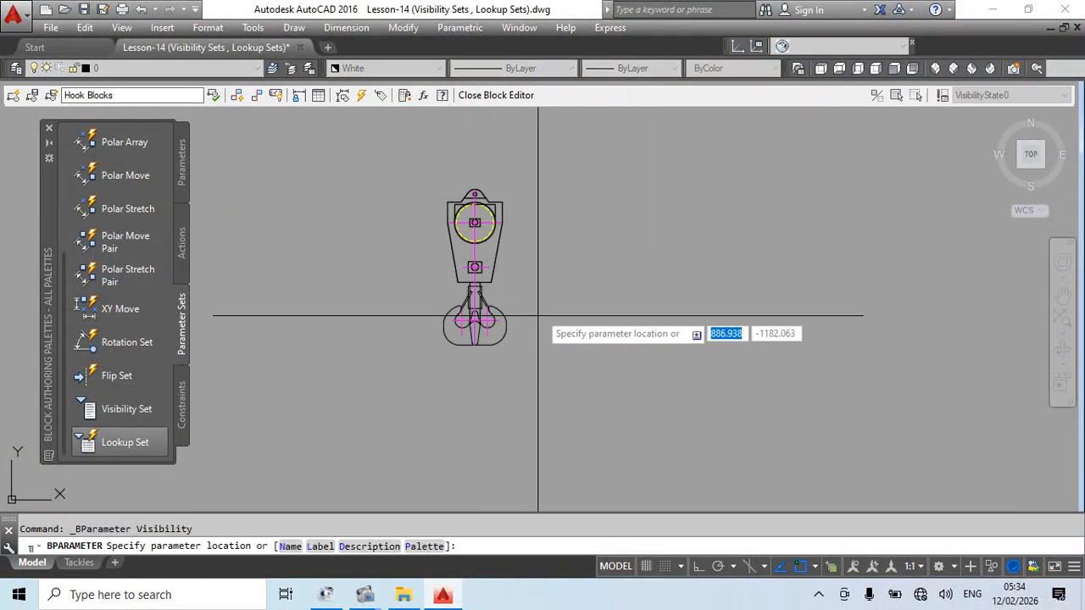
scroll(473, 257, "up", 2)
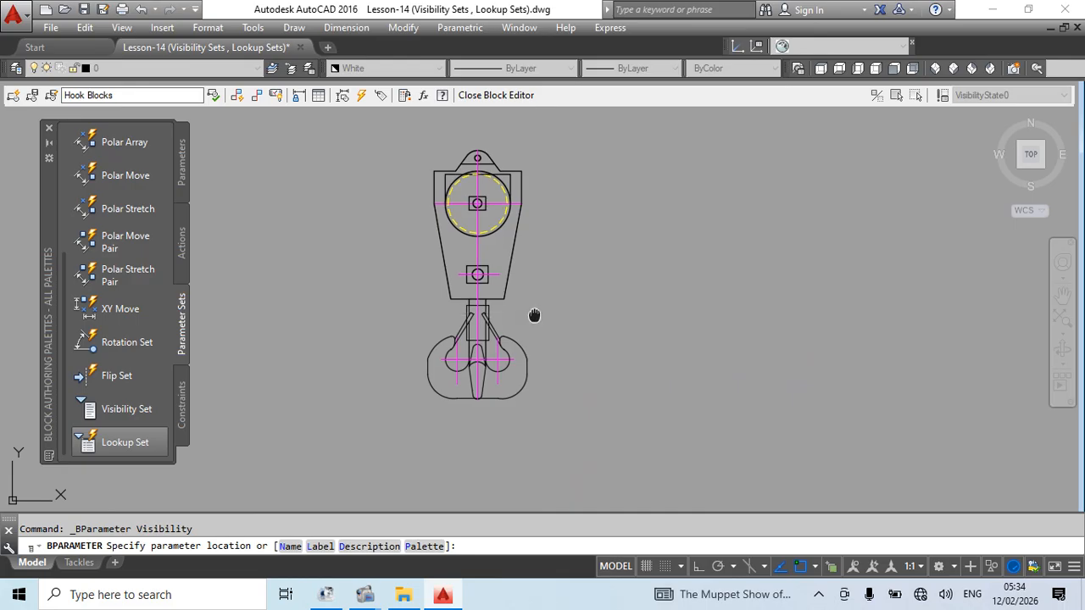
middle_click_drag(534, 313, 548, 335)
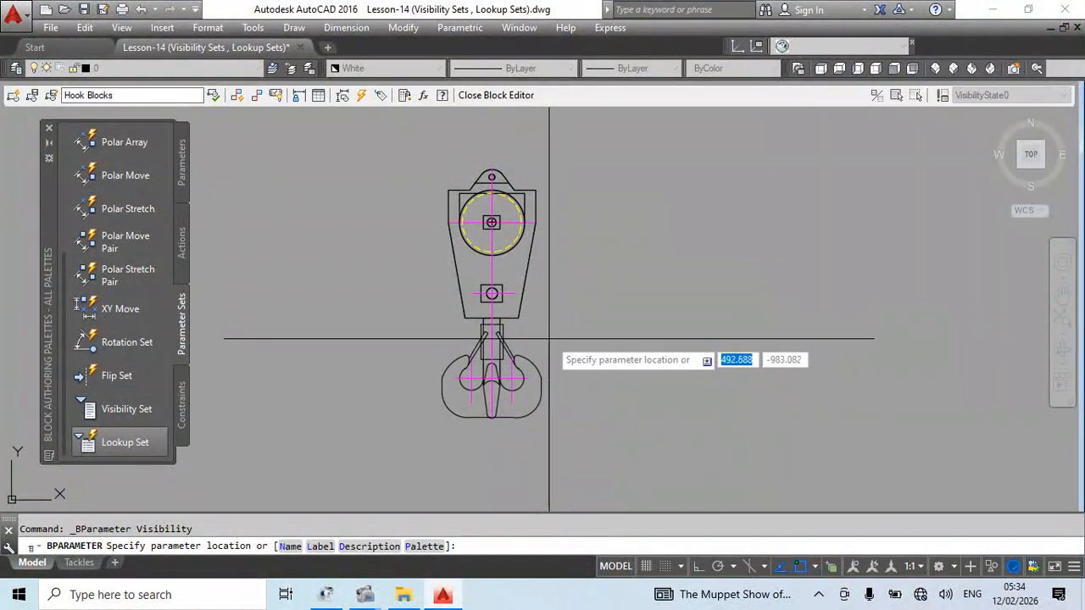
left_click(537, 337)
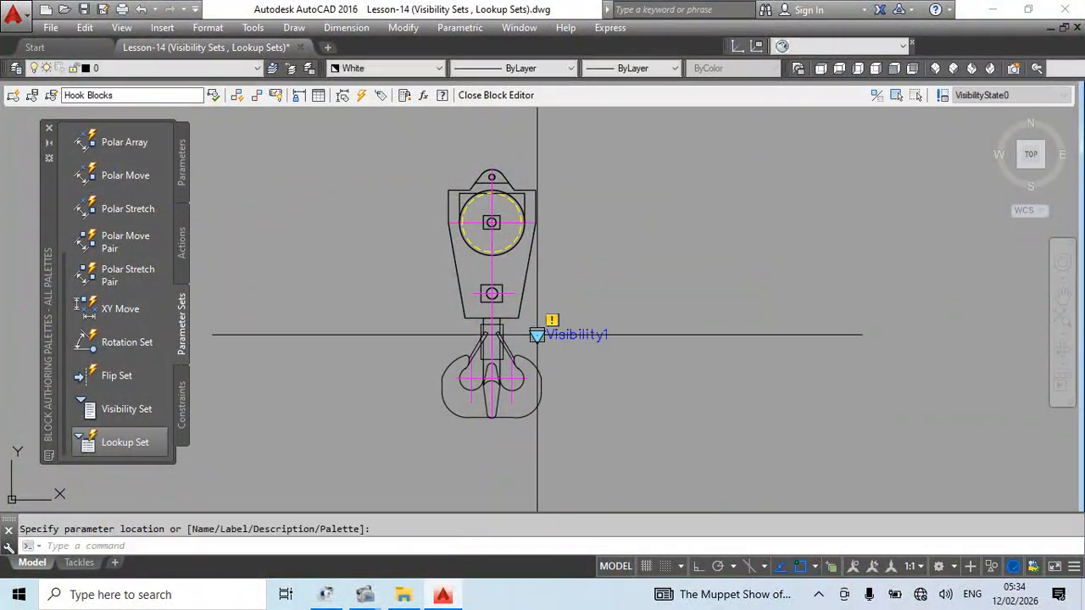
Step: Create a visibility state named Hook Block Front View, leaving the visibility of existing objects unchanged
left_click(975, 97)
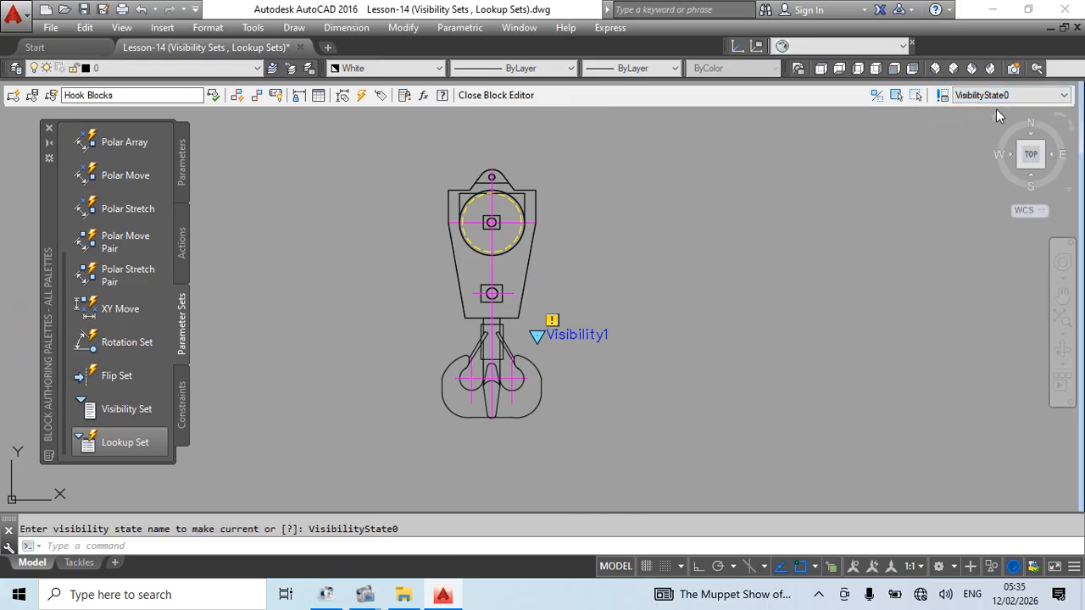
left_click(941, 96)
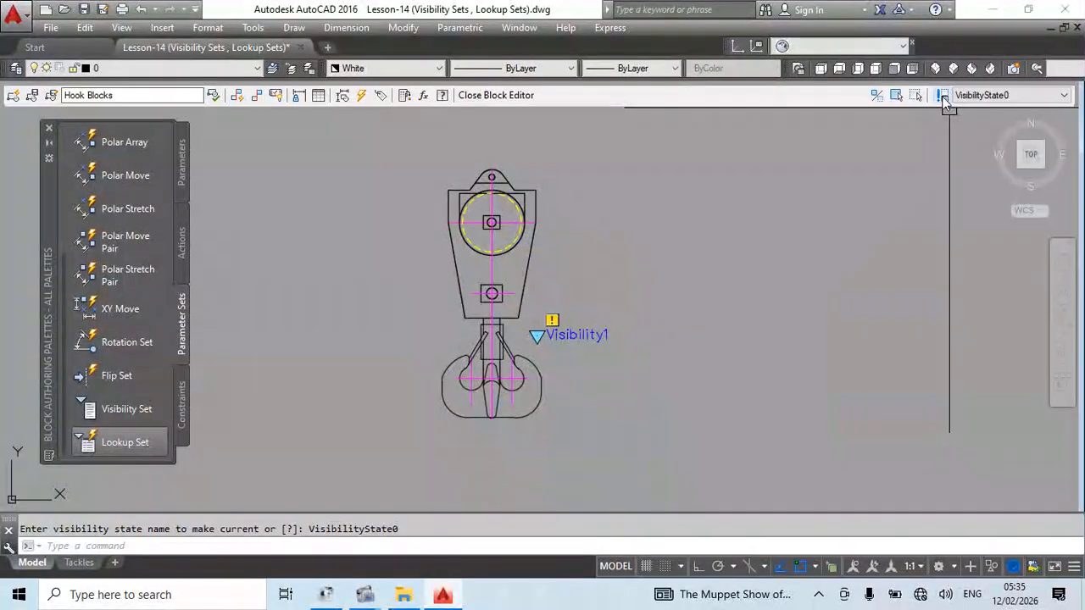
left_click_drag(851, 149, 814, 160)
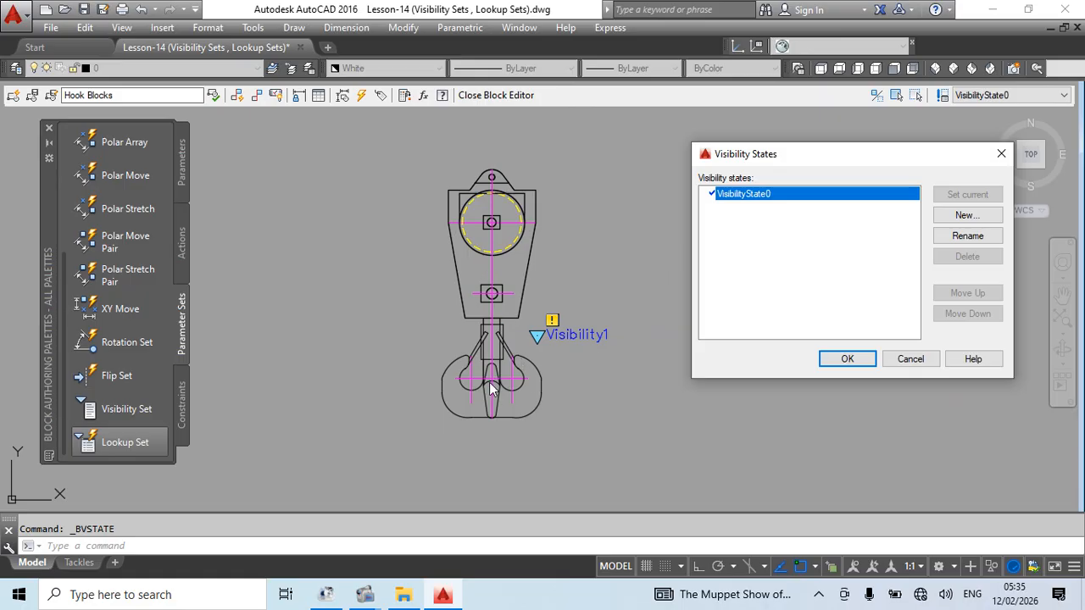
left_click(965, 215)
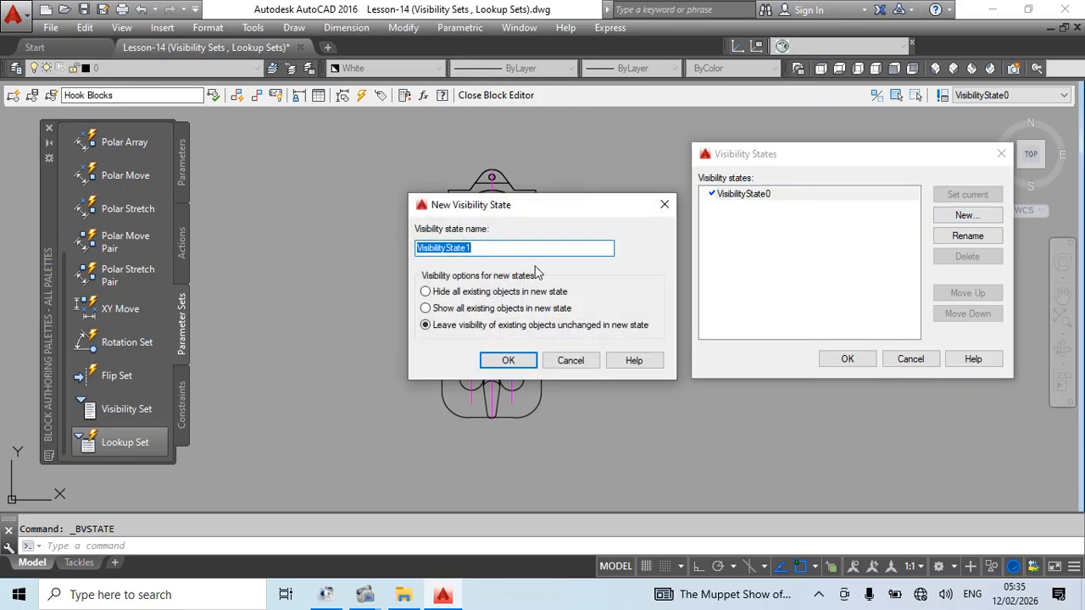
type("Hook Block Front View")
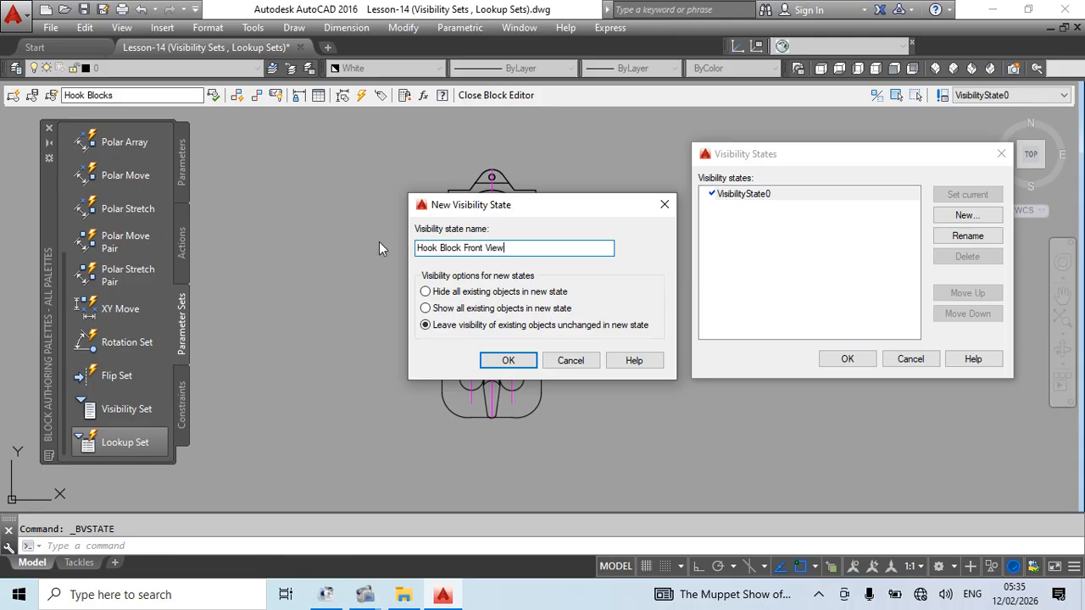
left_click(509, 361)
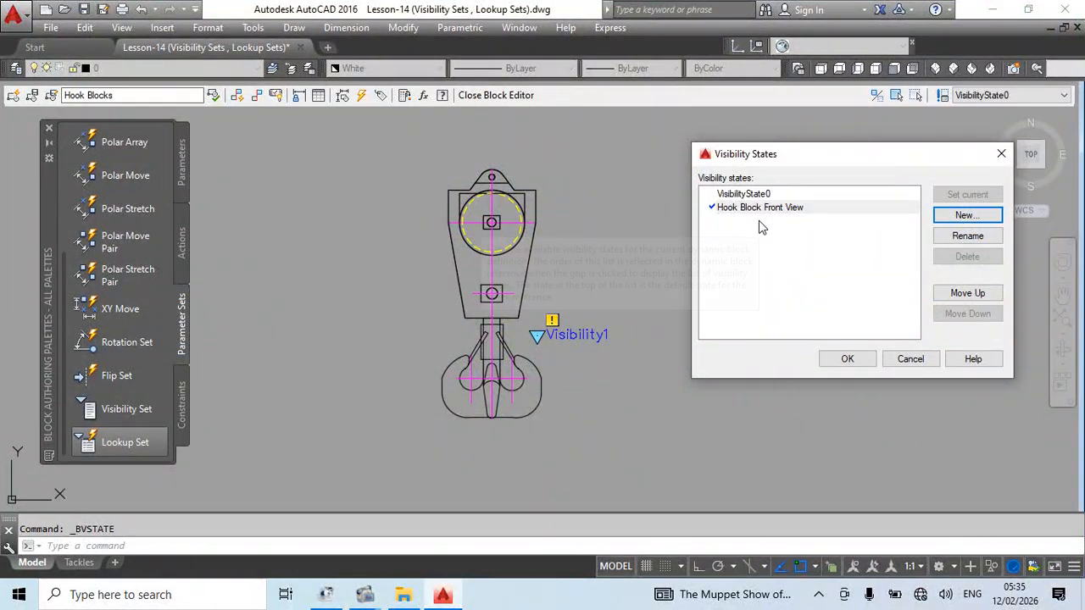
Step: Rename VisibilityState0 as Hook Block Side View and accept the visibility states
left_click(743, 194)
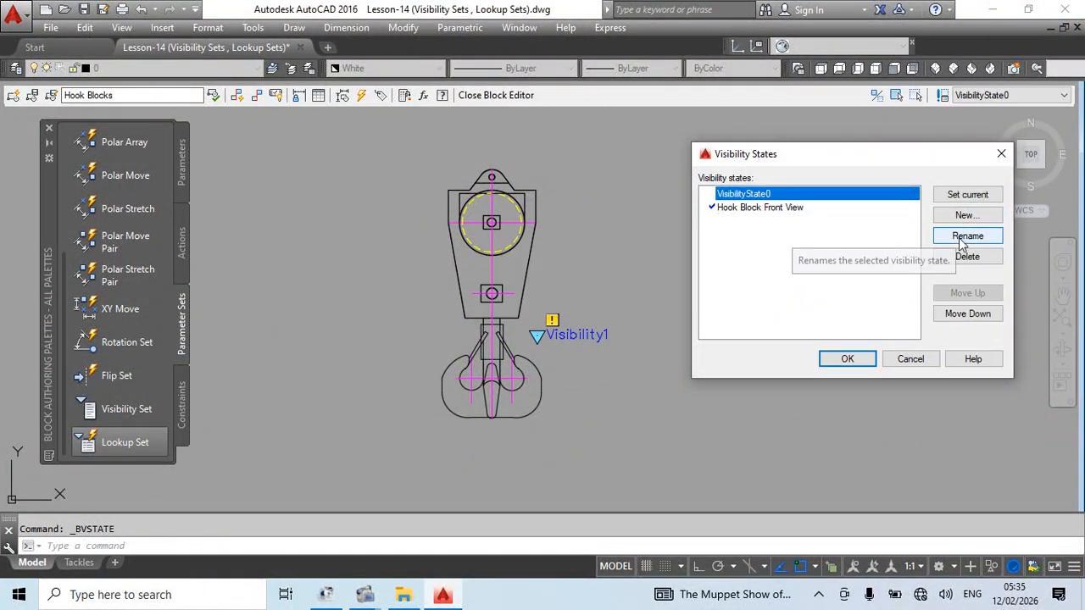
left_click(966, 237)
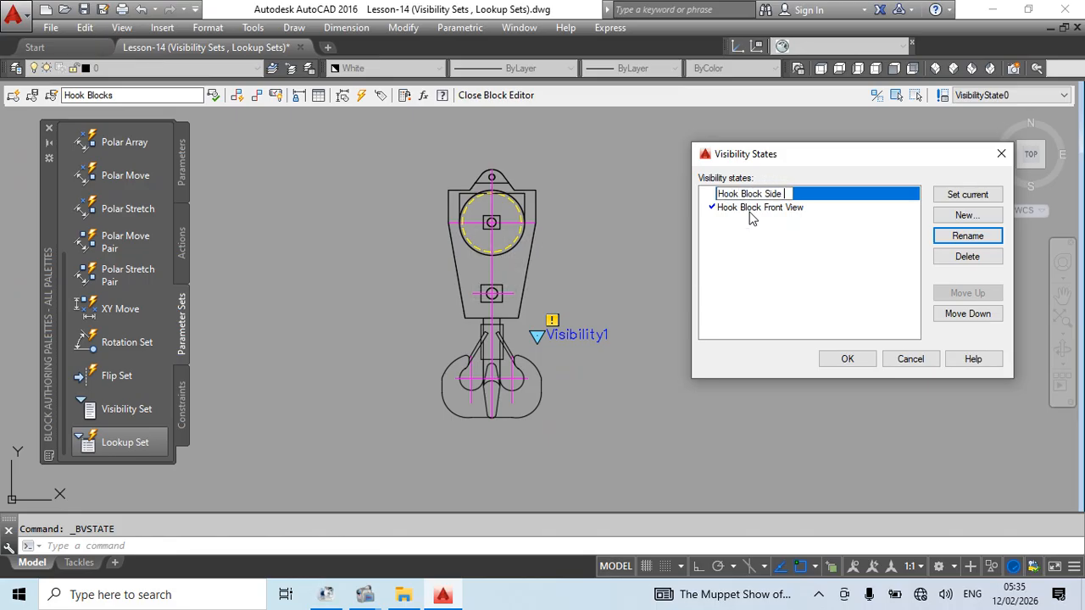
type("Hook Block Side View")
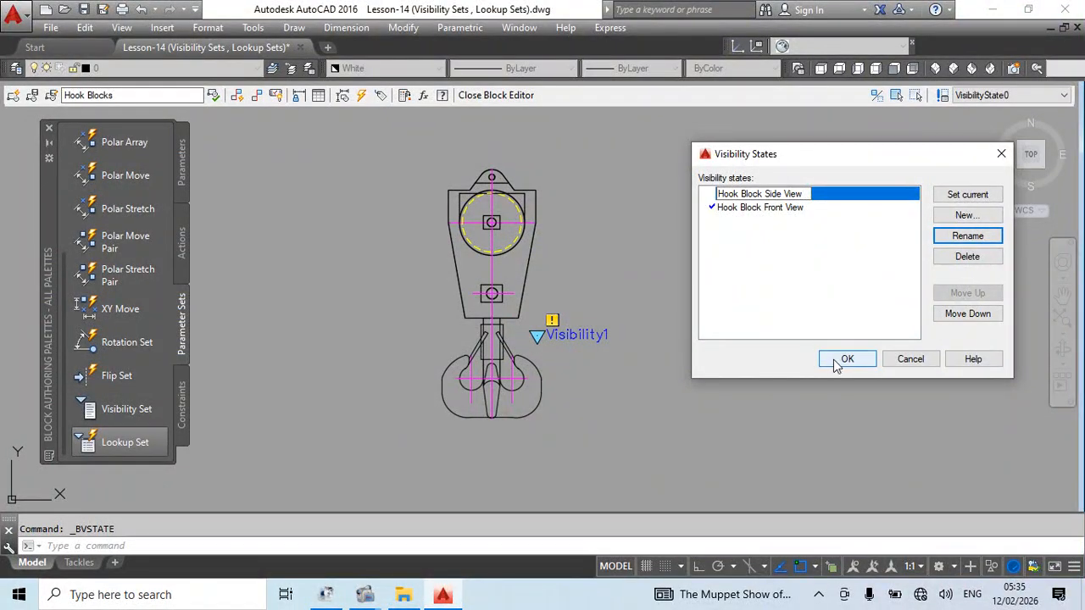
left_click(836, 361)
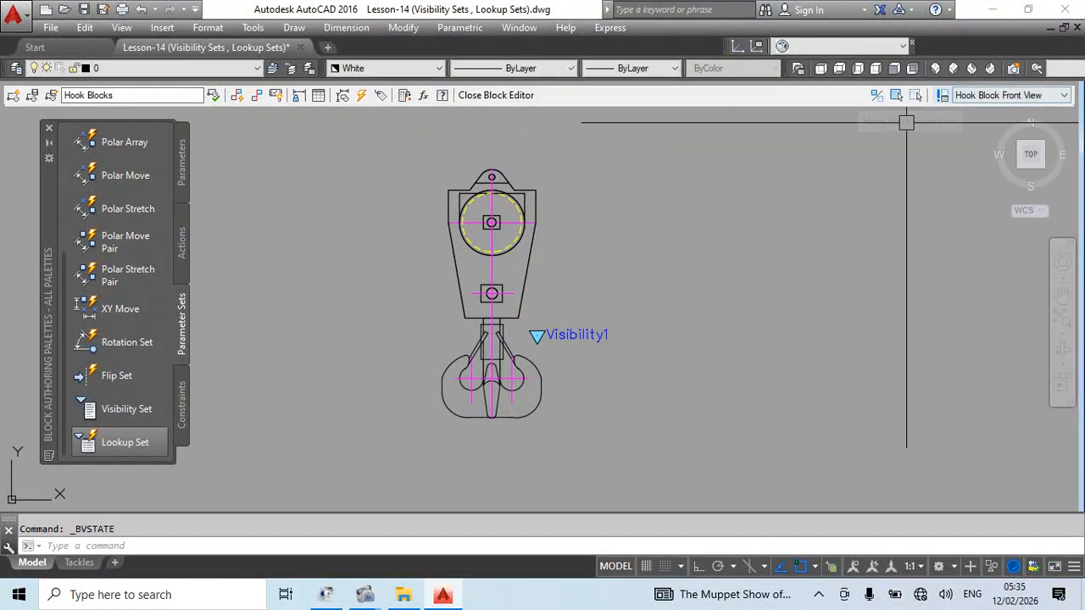
Step: Examine the overlapping front and side hook geometry up close in the Hook Block Front View state
middle_click_drag(678, 339, 673, 312)
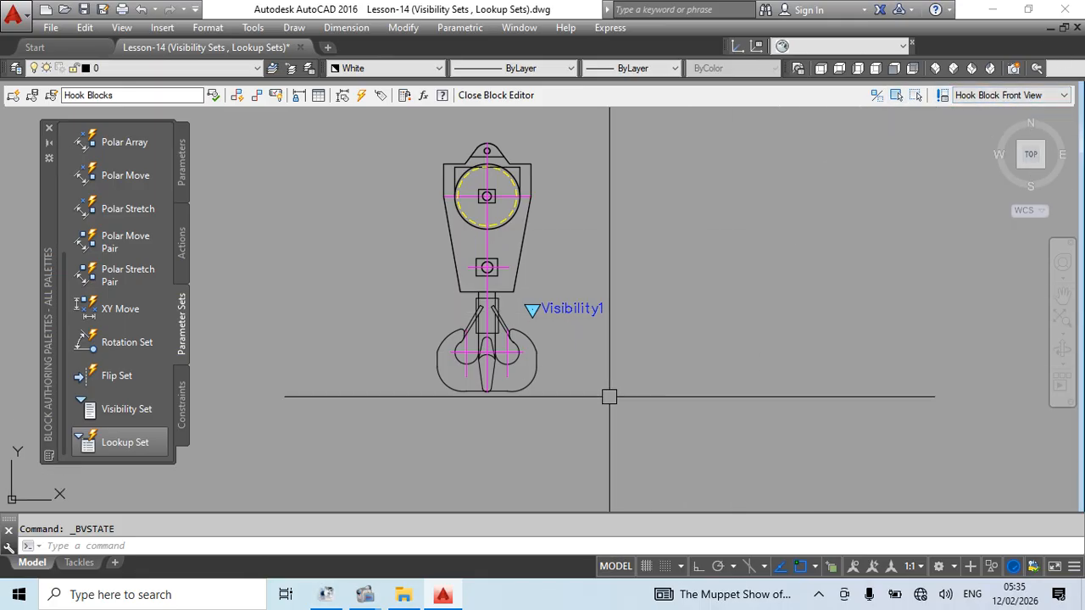
scroll(486, 403, "up", 2)
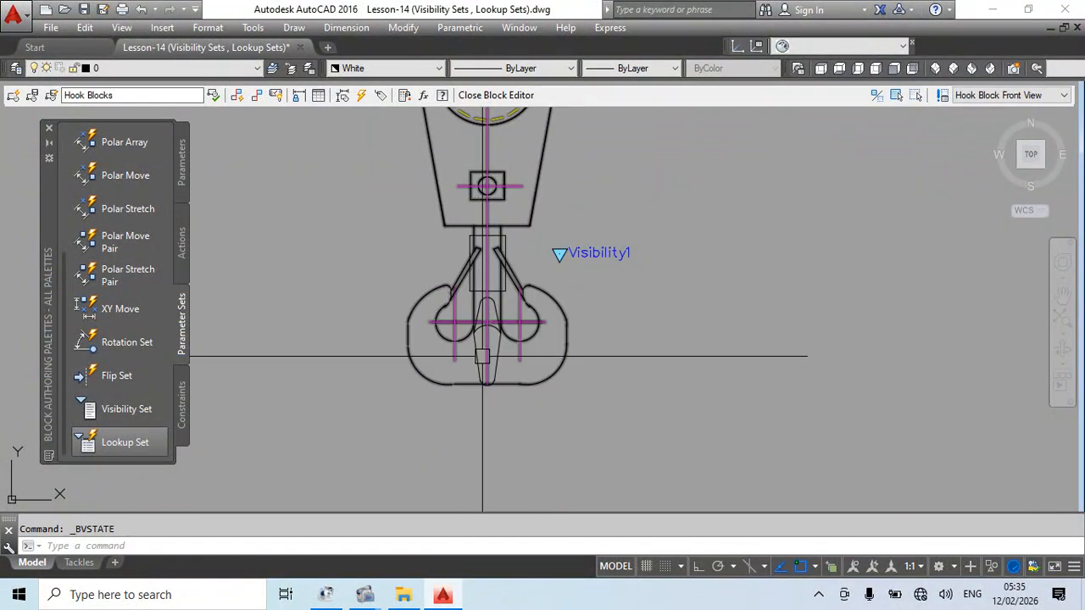
scroll(494, 358, "up", 2)
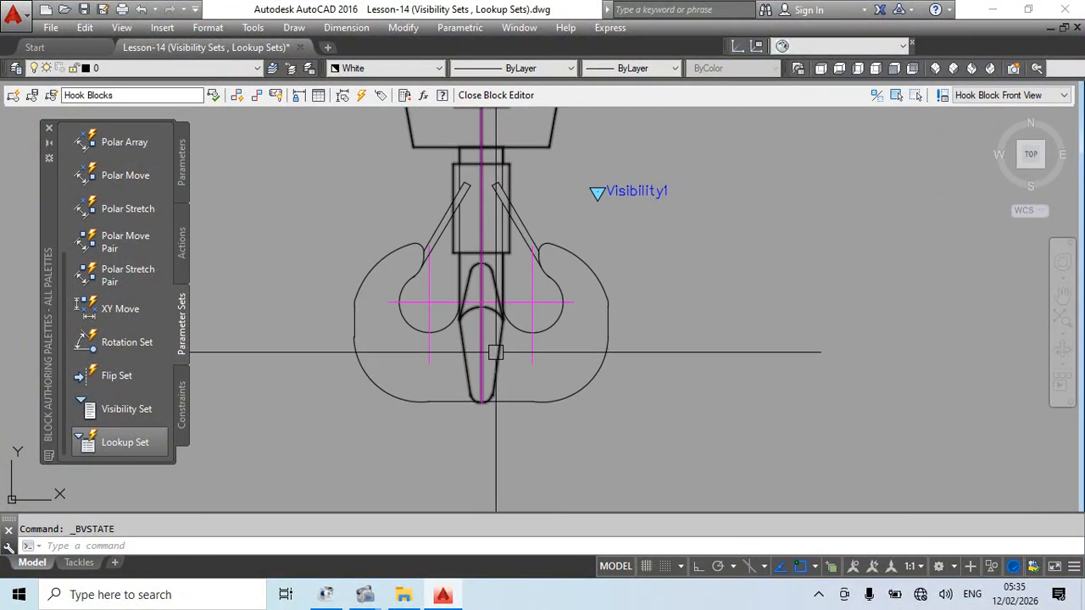
scroll(495, 343, "down", 4)
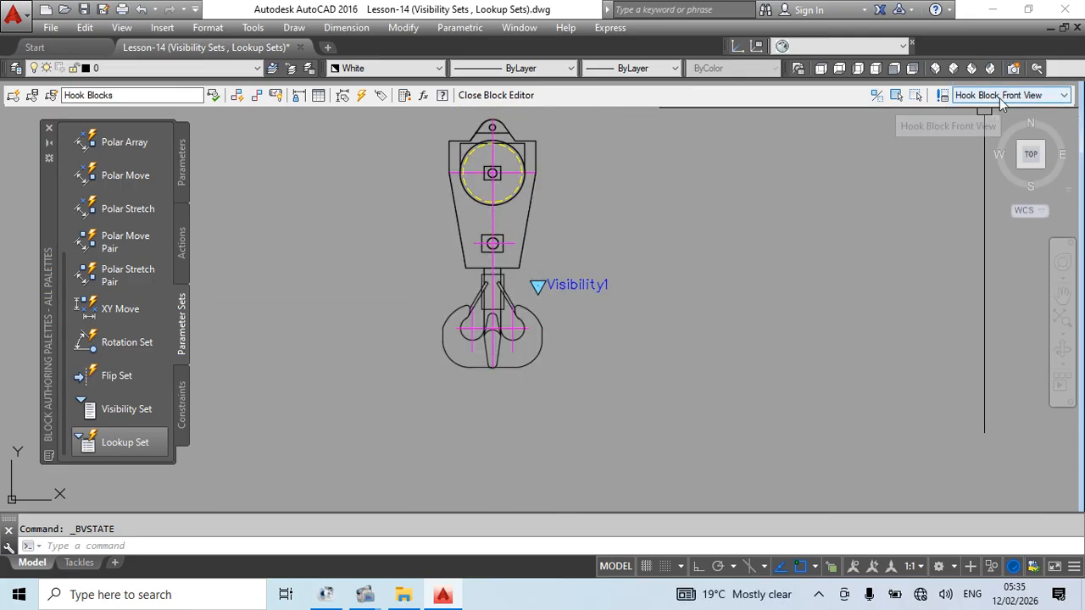
scroll(509, 358, "up", 4)
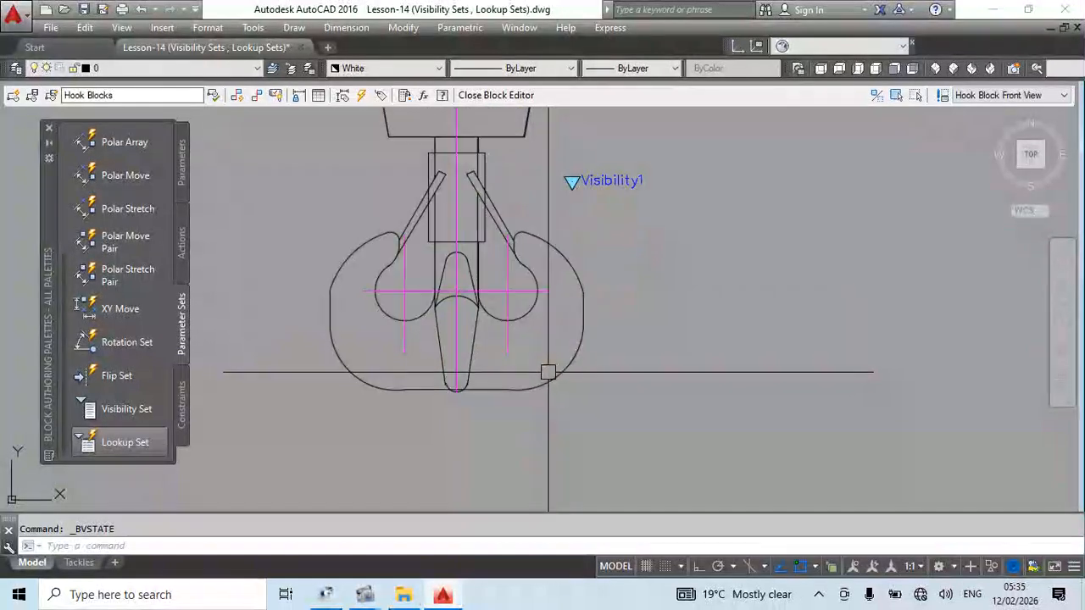
Step: Hide the side-view hook geometry in the Hook Block Front View state
left_click(474, 347)
scroll(506, 298, "down", 4)
scroll(509, 237, "down", 2)
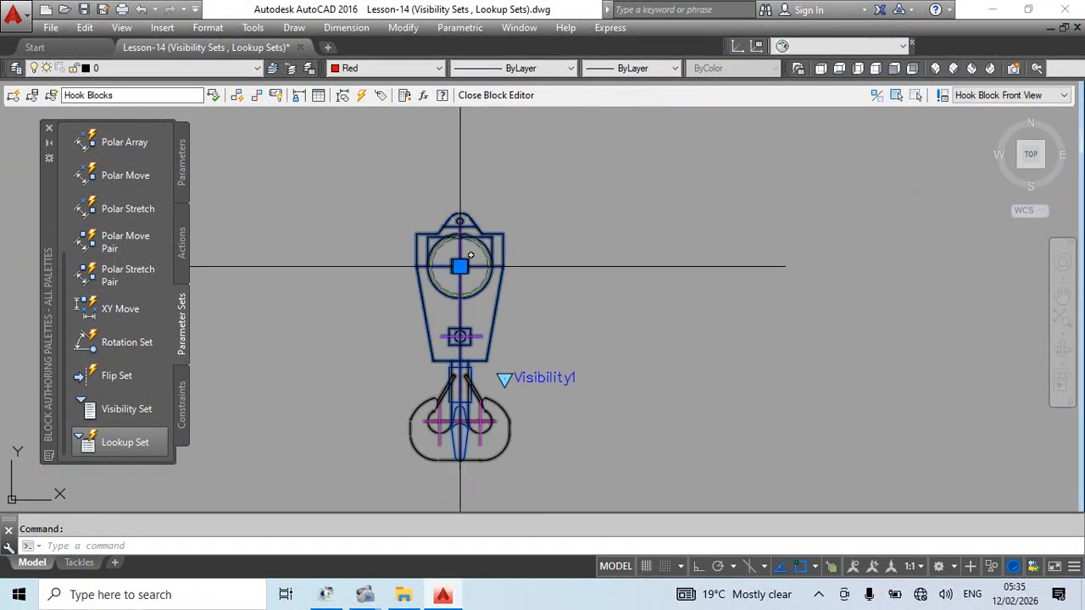
scroll(666, 327, "up", 6)
scroll(645, 321, "down", 3)
scroll(610, 318, "down", 2)
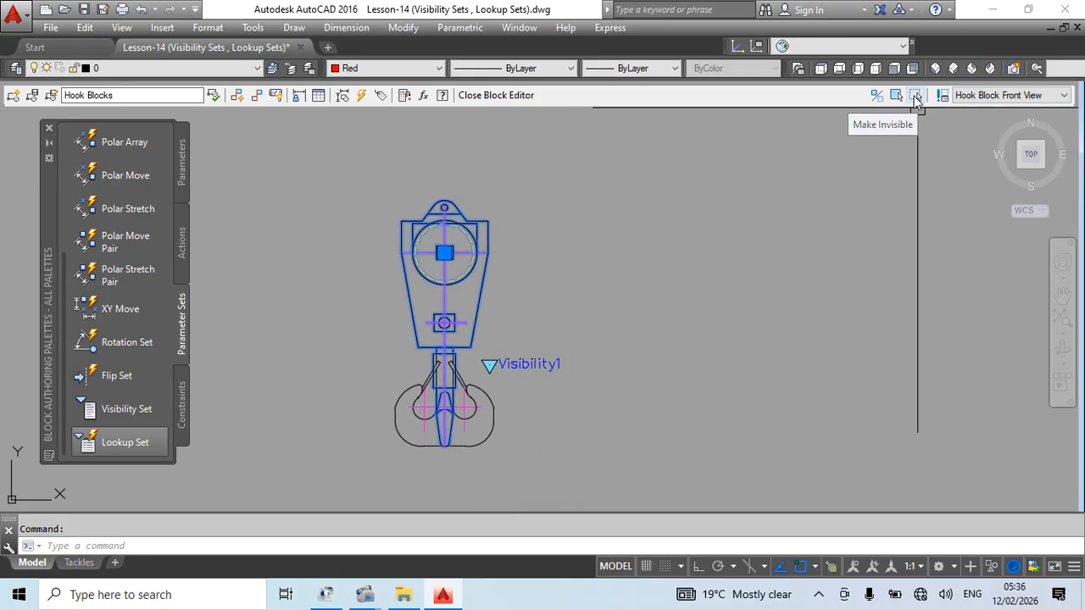
left_click(915, 96)
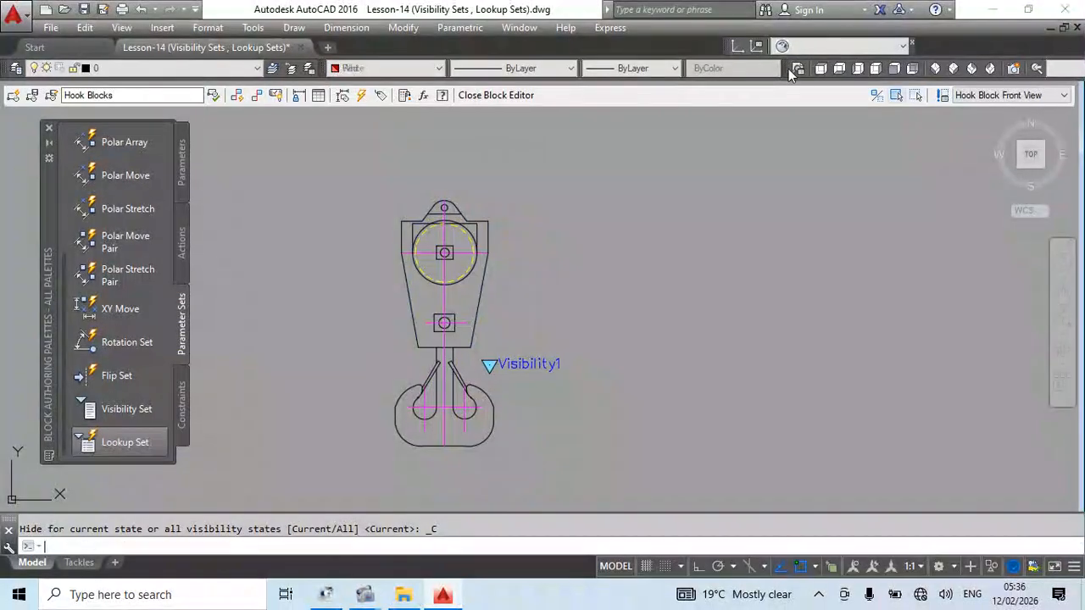
Step: Make Hook Block Side View the current visibility state and hide the front-view hook geometry in it
left_click(994, 96)
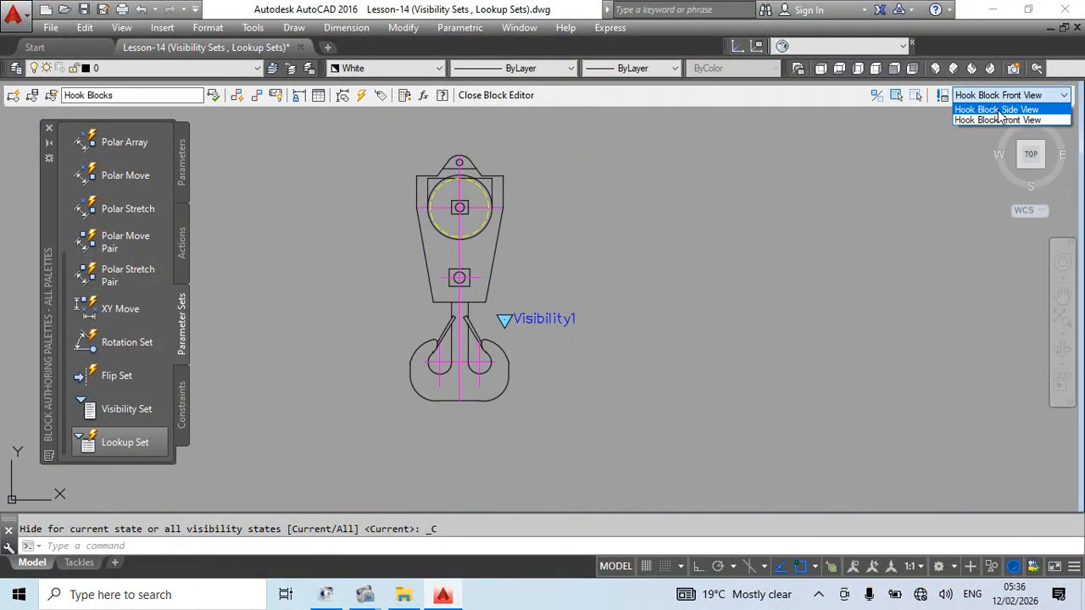
left_click(1000, 111)
scroll(495, 300, "up", 2)
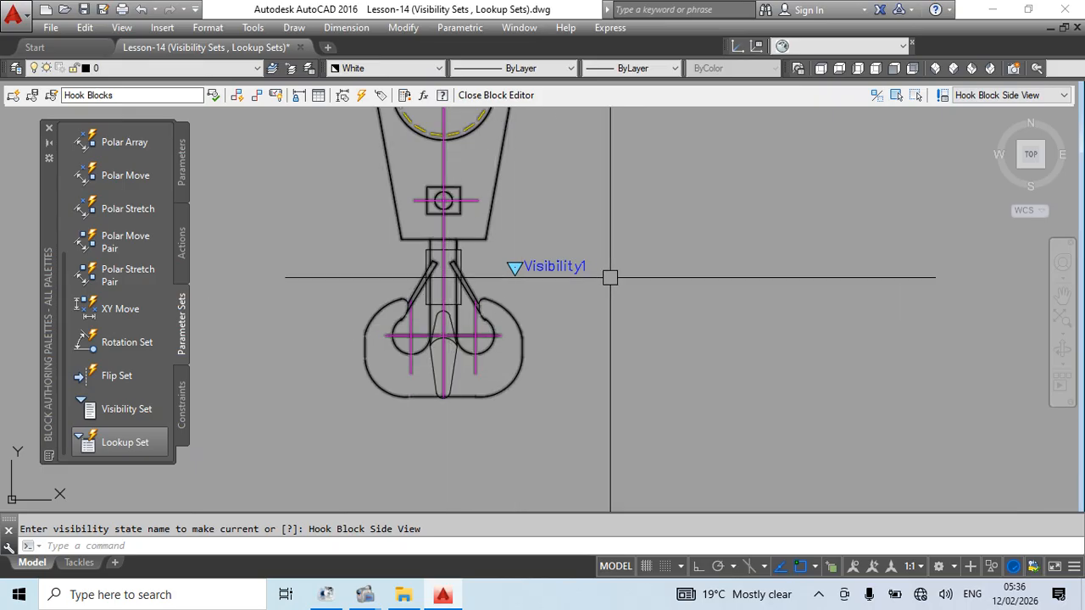
scroll(610, 277, "down", 2)
left_click(516, 359)
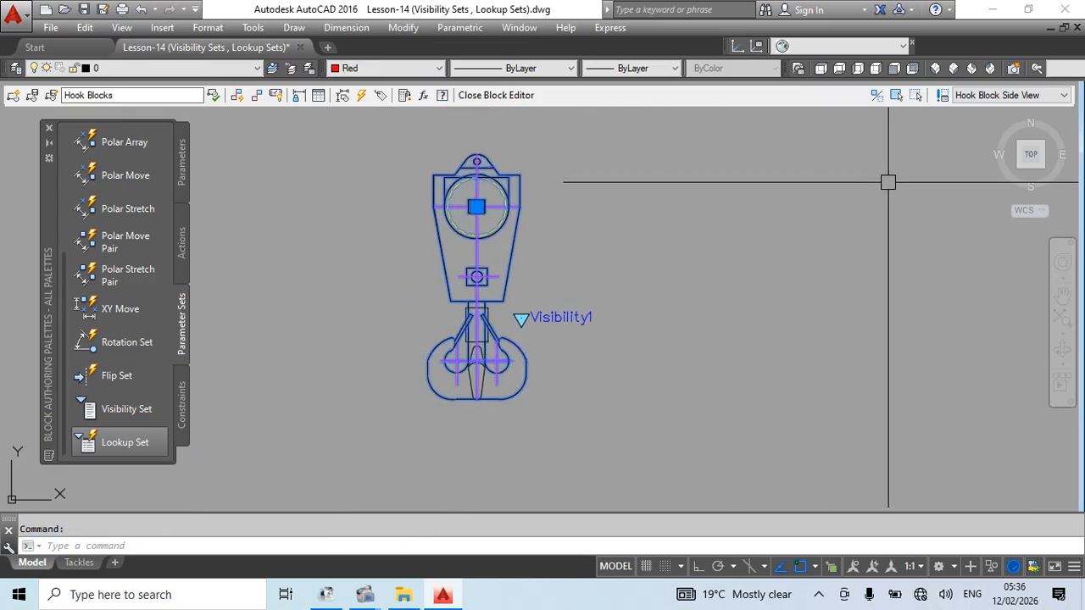
scroll(542, 386, "up", 2)
left_click(914, 97)
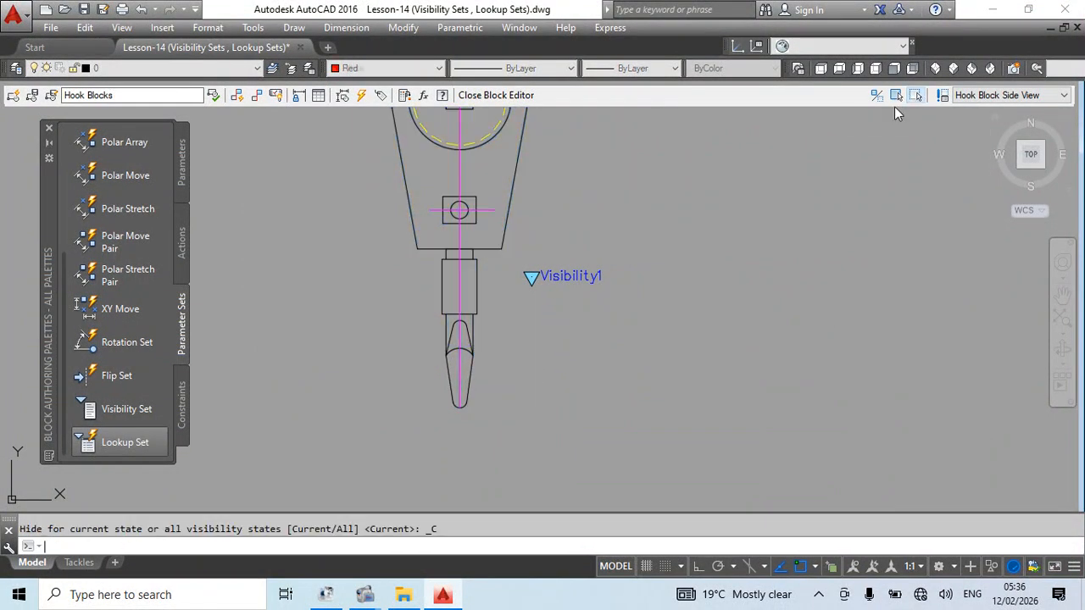
Step: Close the block editor and save the changes to the Hook Blocks definition
scroll(673, 308, "down", 3)
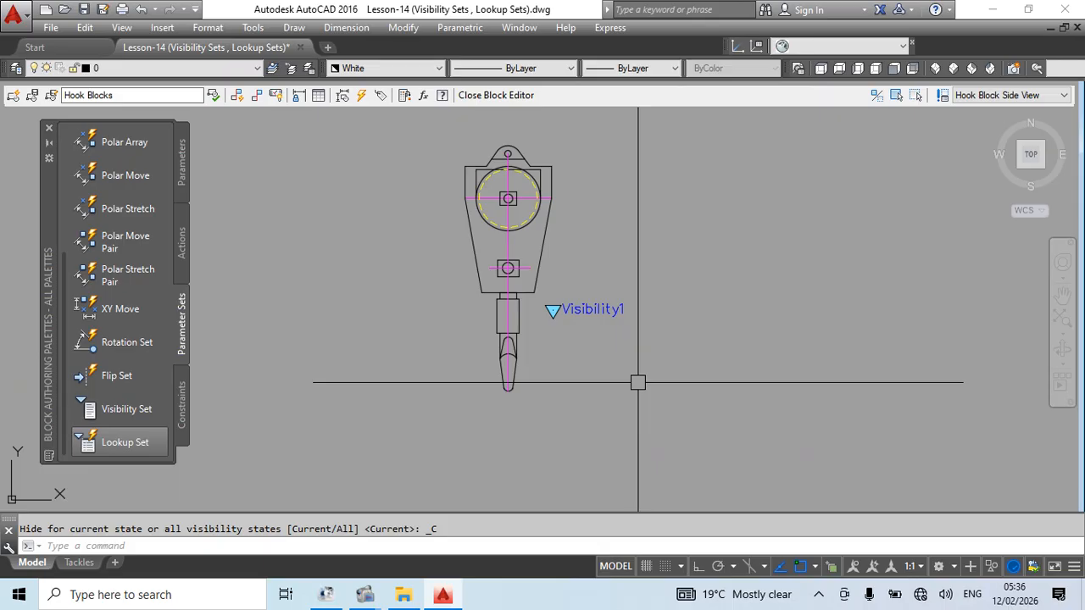
key("Return")
key("Return")
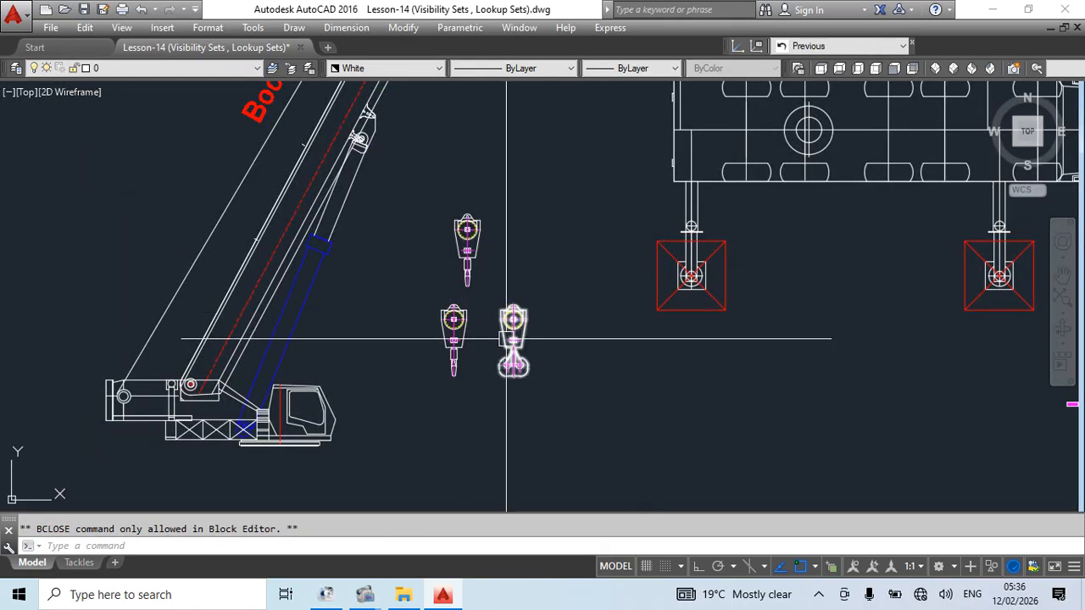
Step: Test the upper hook block's visibility by switching it to Hook Block Front View and back to Hook Block Side View
left_click(571, 317)
left_click(429, 369)
scroll(483, 273, "up", 2)
key("Escape")
left_click(464, 222)
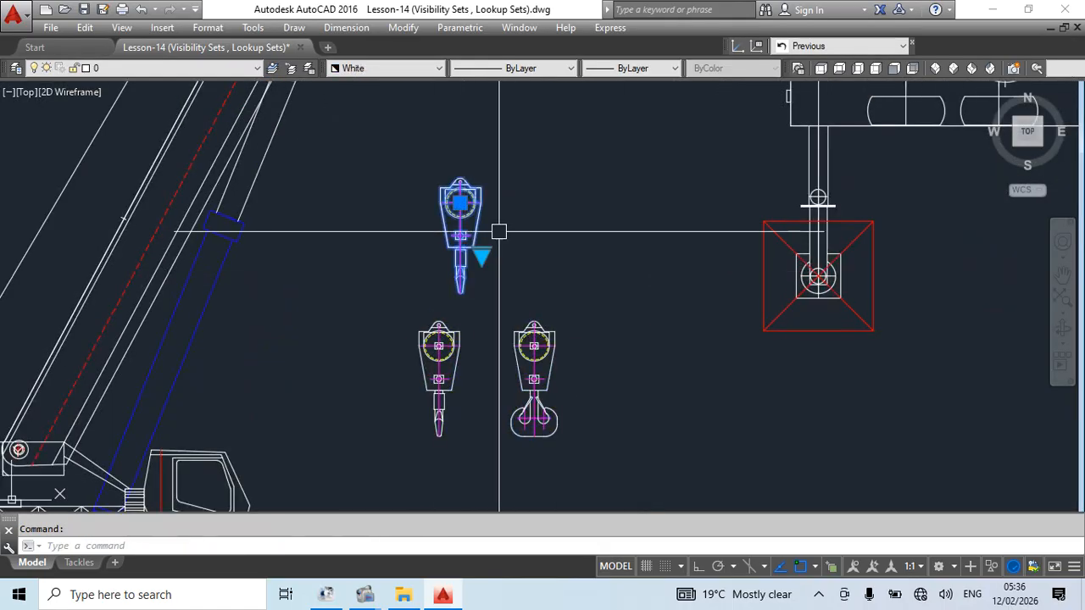
left_click(481, 255)
left_click(508, 280)
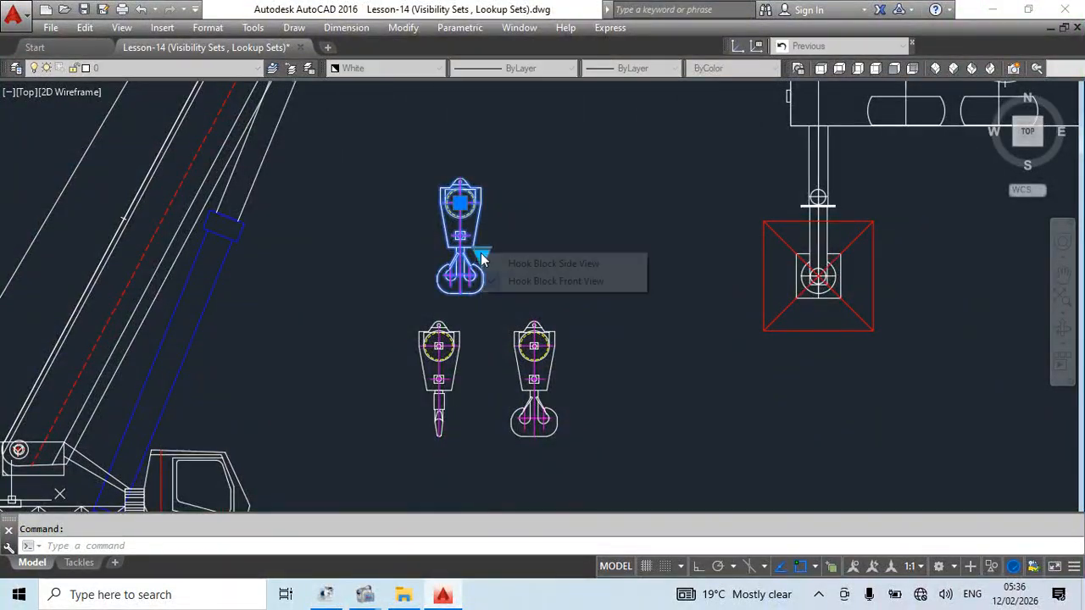
left_click(525, 265)
Step: Set the upper hook block to Hook Block Front View and move it into the open area beside the crane boom
left_click(461, 203)
left_click(638, 139)
middle_click_drag(638, 139, 559, 275)
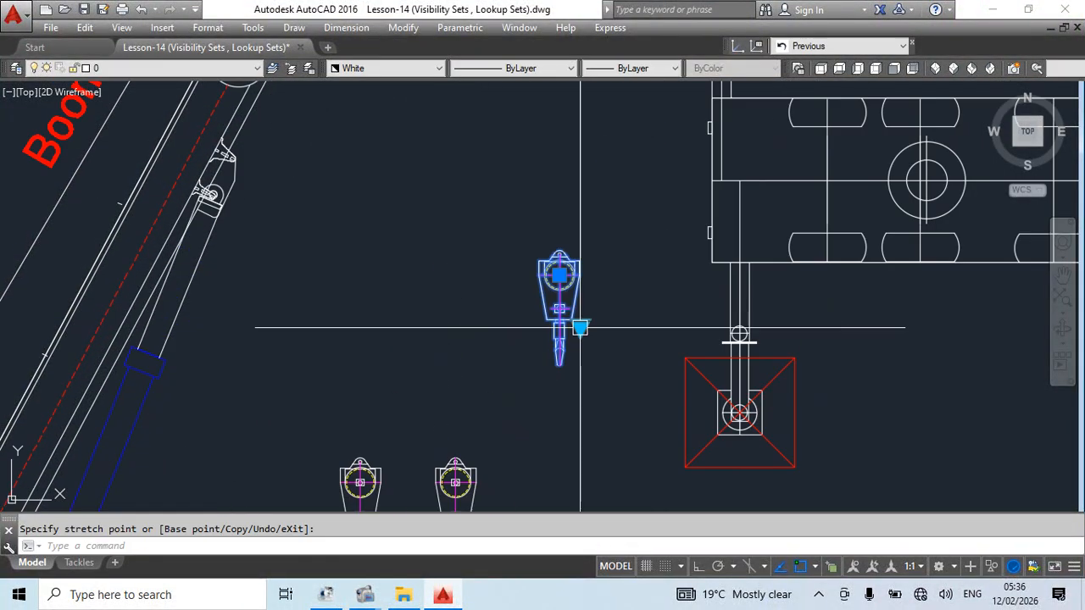
left_click(579, 325)
left_click(637, 350)
left_click(560, 309)
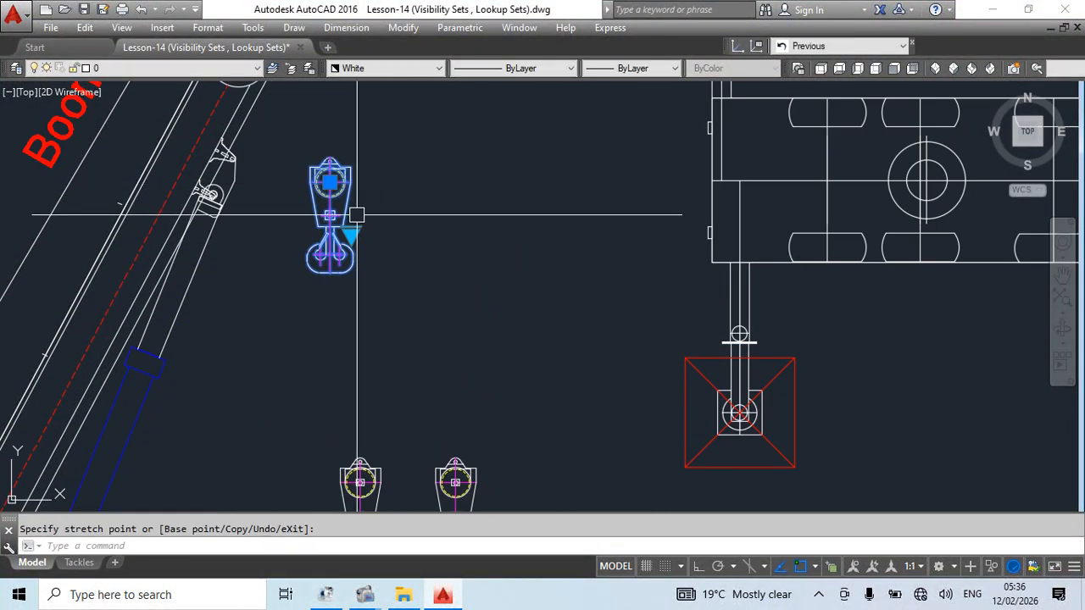
Step: Toggle the moved hook block between its two visibility states, ending on Hook Block Side View, and deselect it
left_click(354, 230)
left_click(422, 240)
left_click(348, 236)
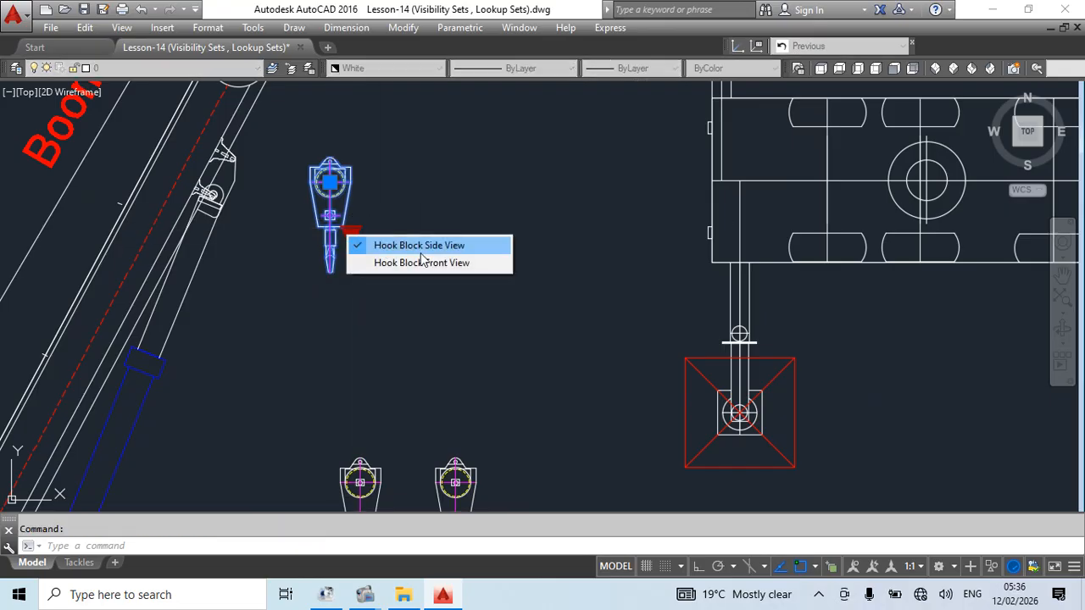
left_click(421, 261)
left_click(349, 235)
left_click(396, 241)
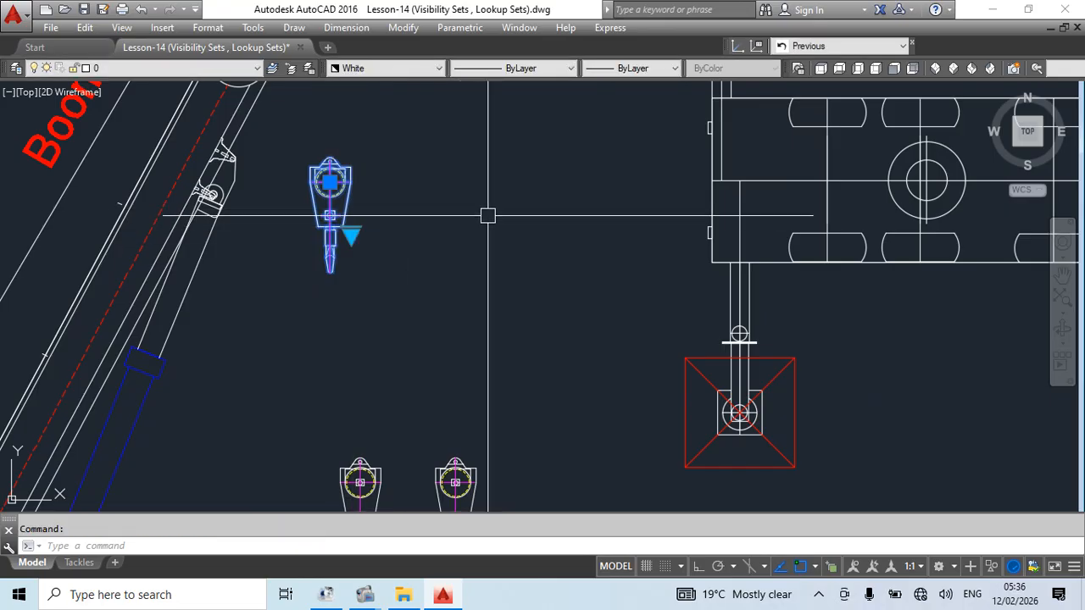
key("Escape")
Step: Open the crane's end-view outrigger block sdfdfdsfds for editing in the block editor
scroll(400, 222, "down", 5)
scroll(569, 154, "up", 3)
left_click(455, 224)
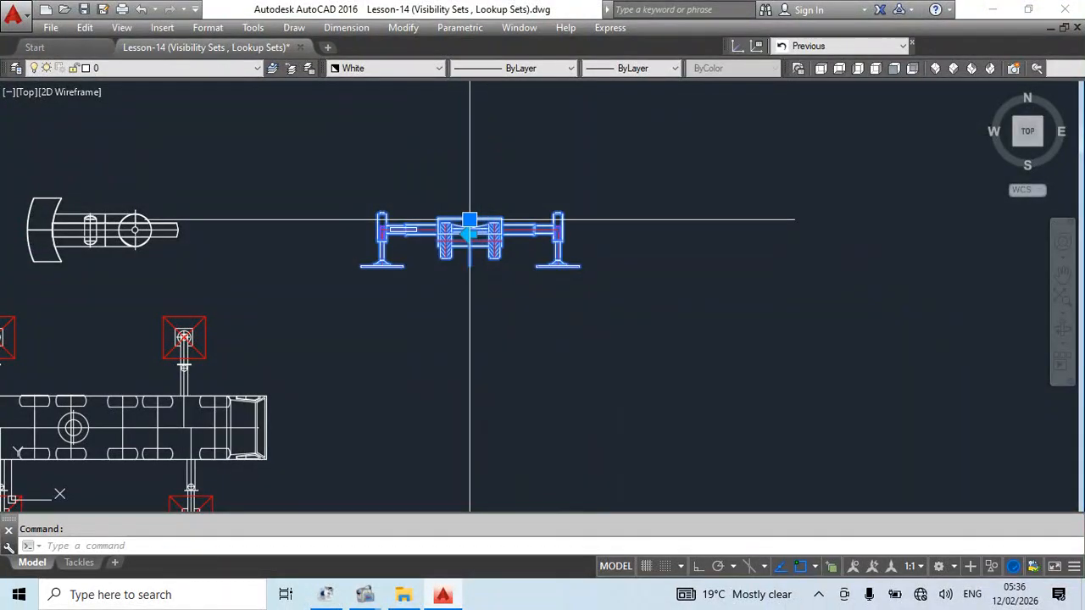
middle_click_drag(489, 206, 422, 270)
scroll(460, 332, "down", 2)
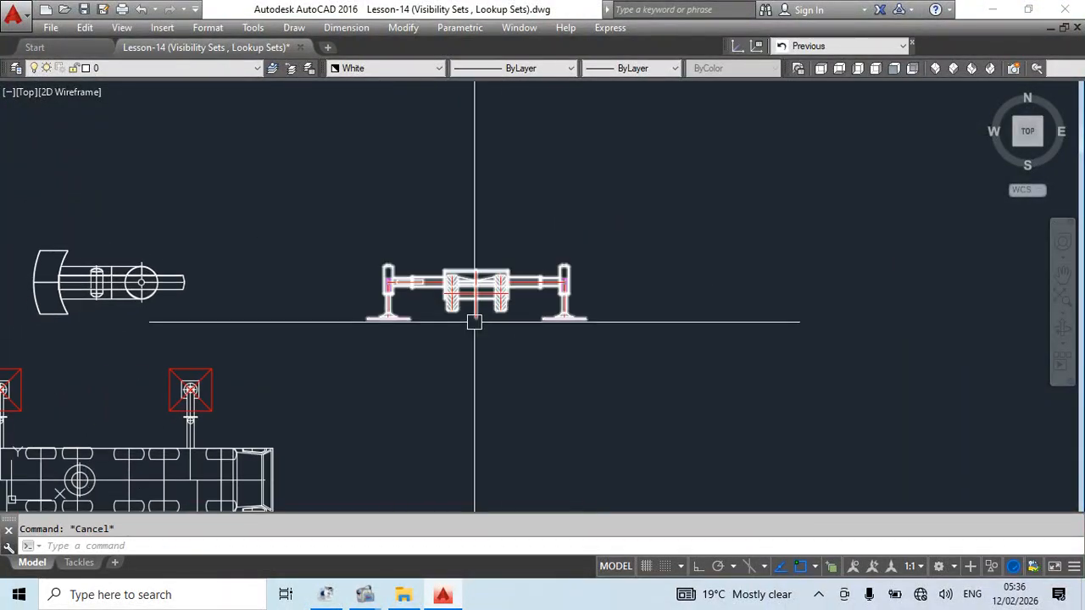
scroll(472, 322, "up", 5)
double_click(539, 248)
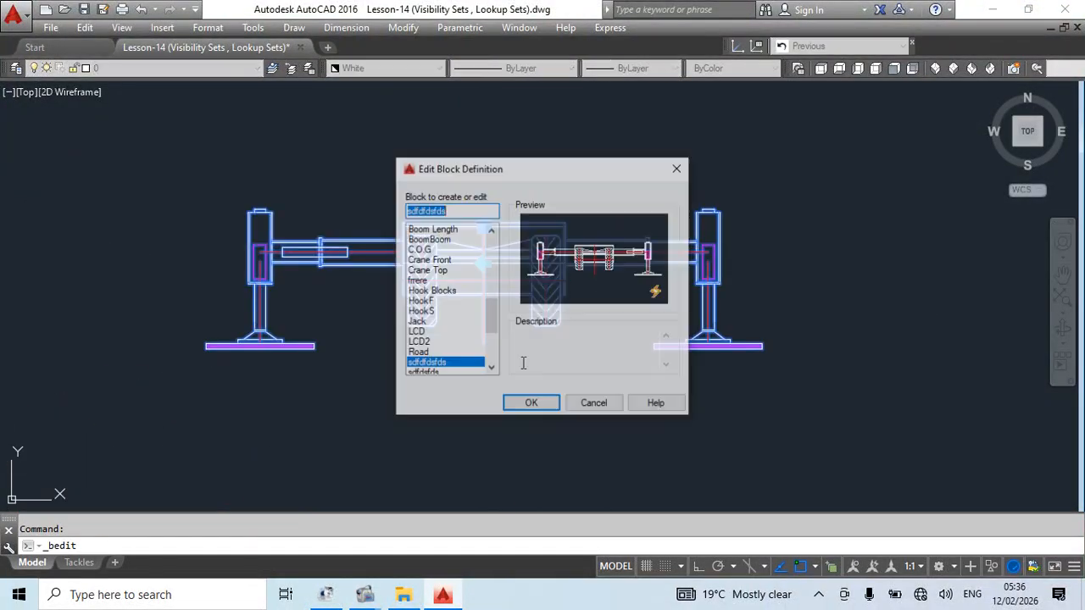
left_click(532, 401)
Step: Erase the small rectangle on the right outrigger beam and the flip parameter at the chassis centre
scroll(731, 346, "up", 2)
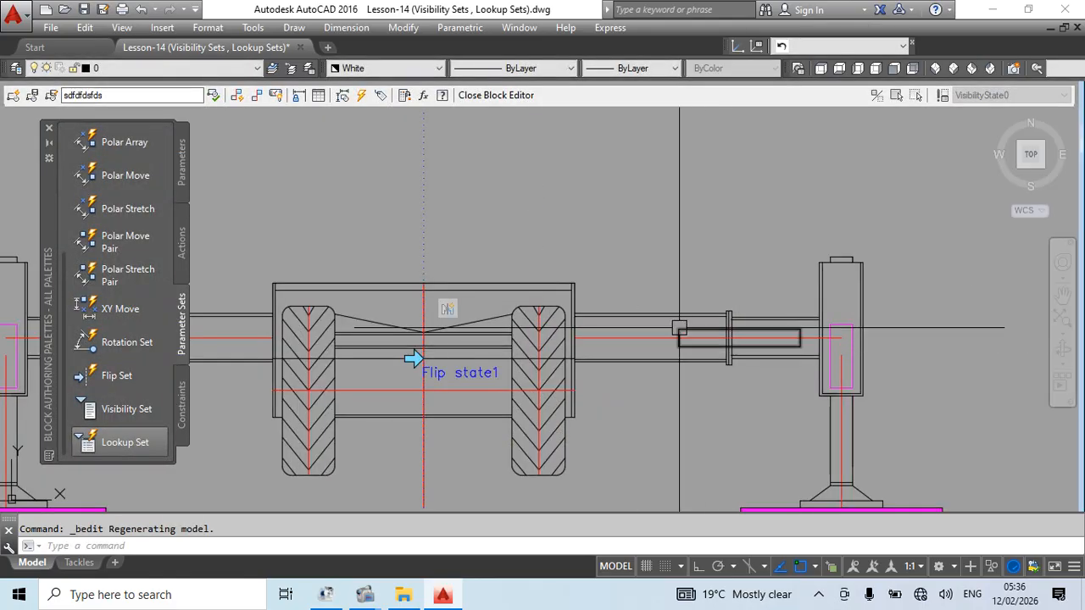
key("Delete")
scroll(644, 254, "down", 3)
scroll(627, 253, "up", 3)
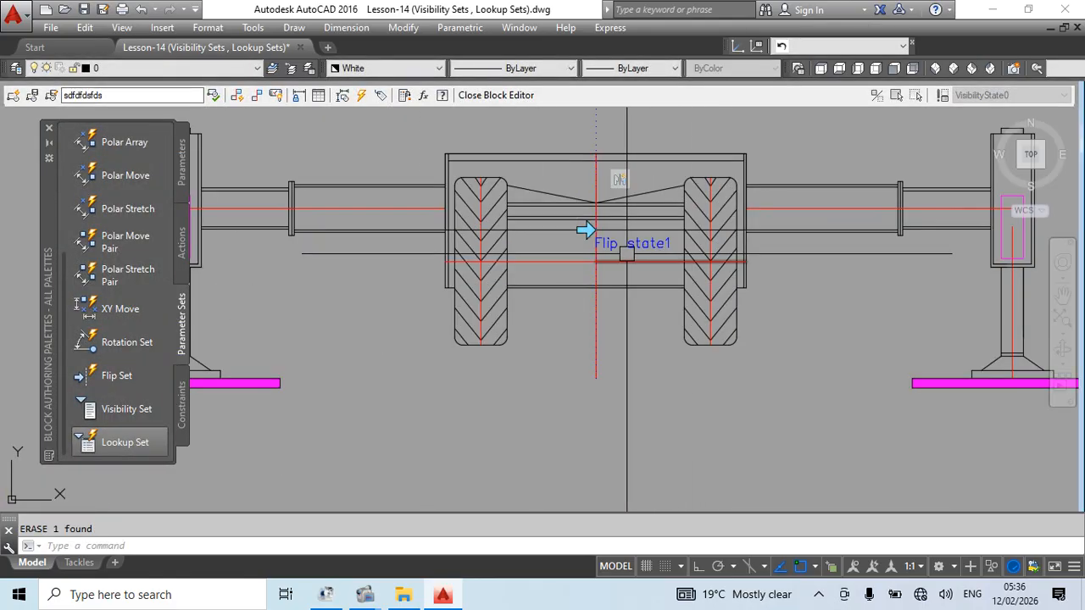
key("Delete")
scroll(627, 248, "down", 4)
Step: Close the block editor with the changes saved and select the outrigger block to check its grips
type("bc")
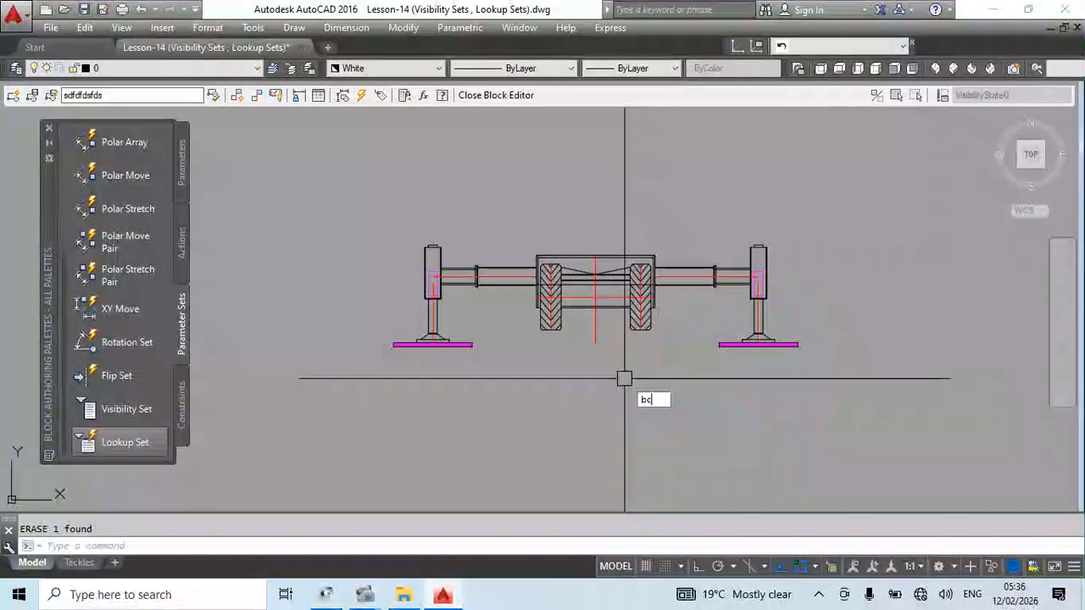
key("Return")
key("Return")
key("Return")
left_click(526, 281)
scroll(546, 258, "down", 8)
scroll(539, 269, "up", 4)
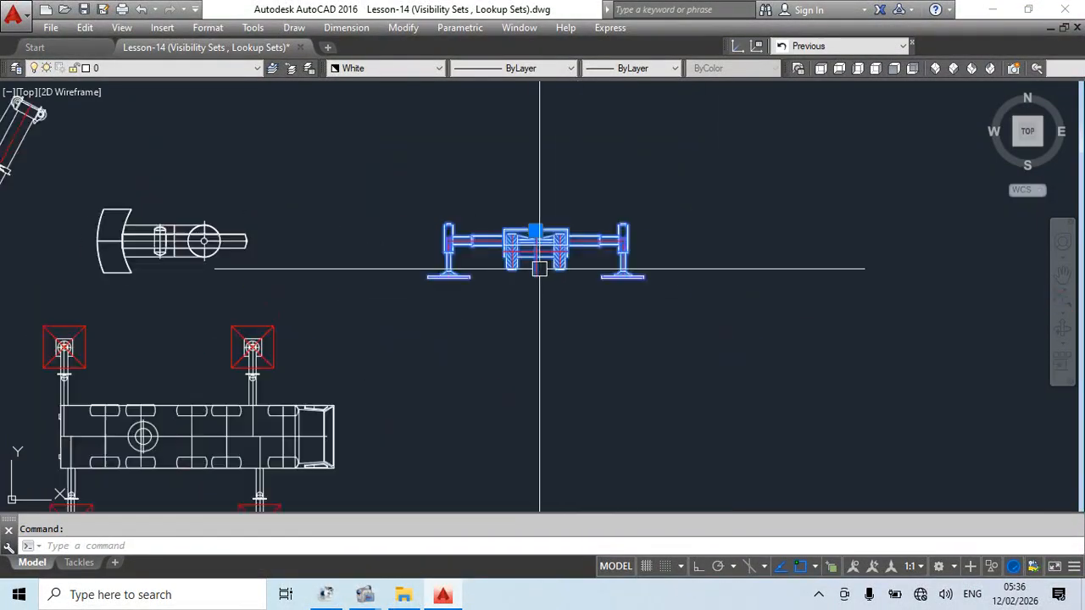
scroll(589, 272, "up", 4)
scroll(576, 280, "down", 8)
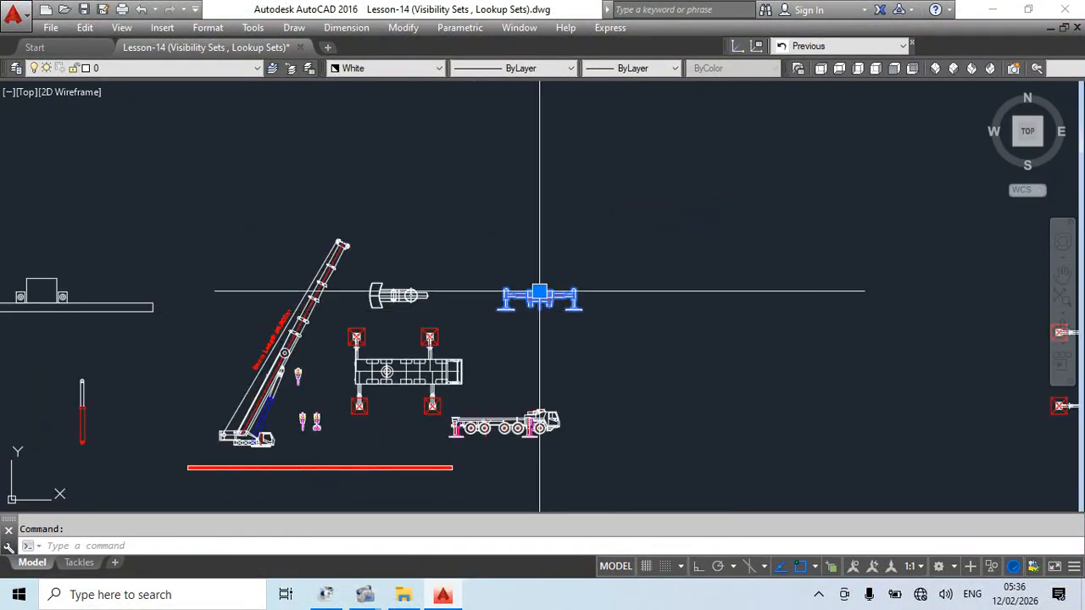
Step: Deselect the end-view outrigger block and reopen its definition in the block editor
scroll(537, 302, "up", 6)
middle_click_drag(565, 330, 502, 278)
key("Escape")
double_click(500, 257)
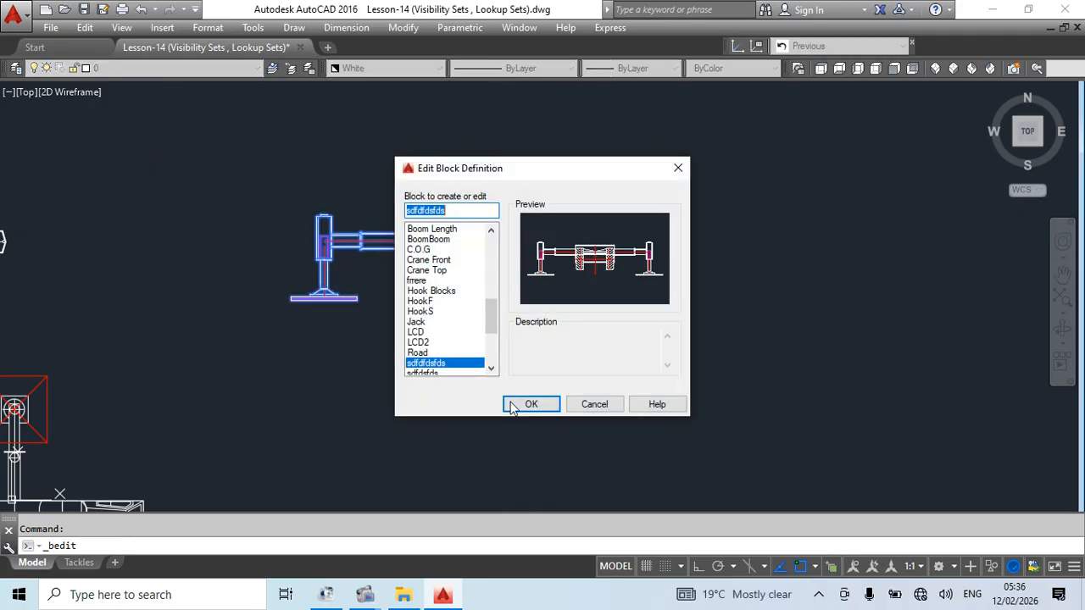
left_click(514, 407)
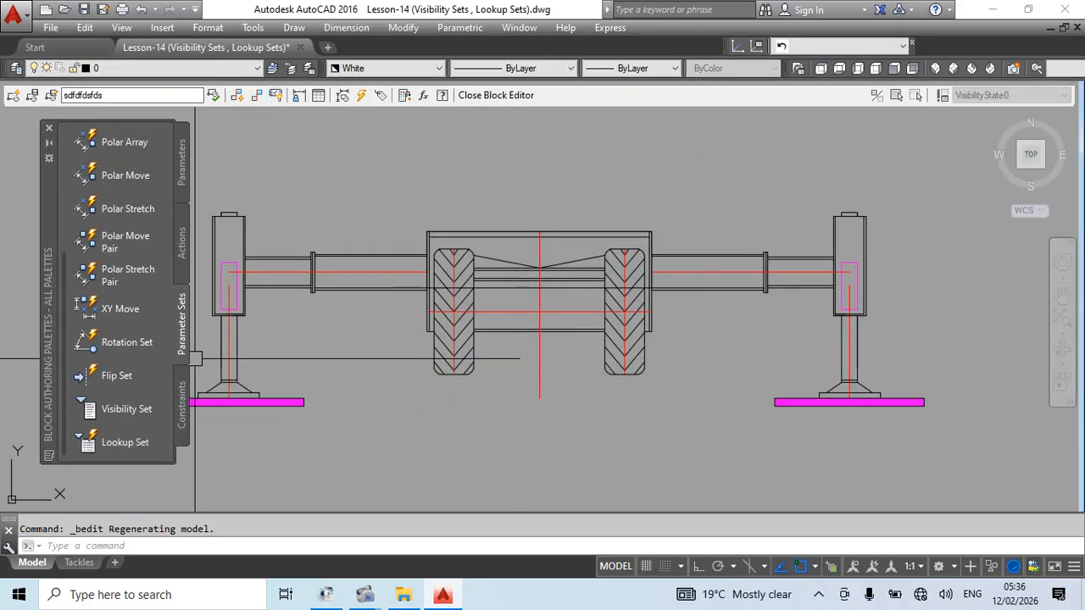
Step: Add a linear parameter set from the chassis centre point to the right outrigger jack, placing its label above the chassis
left_click(127, 442)
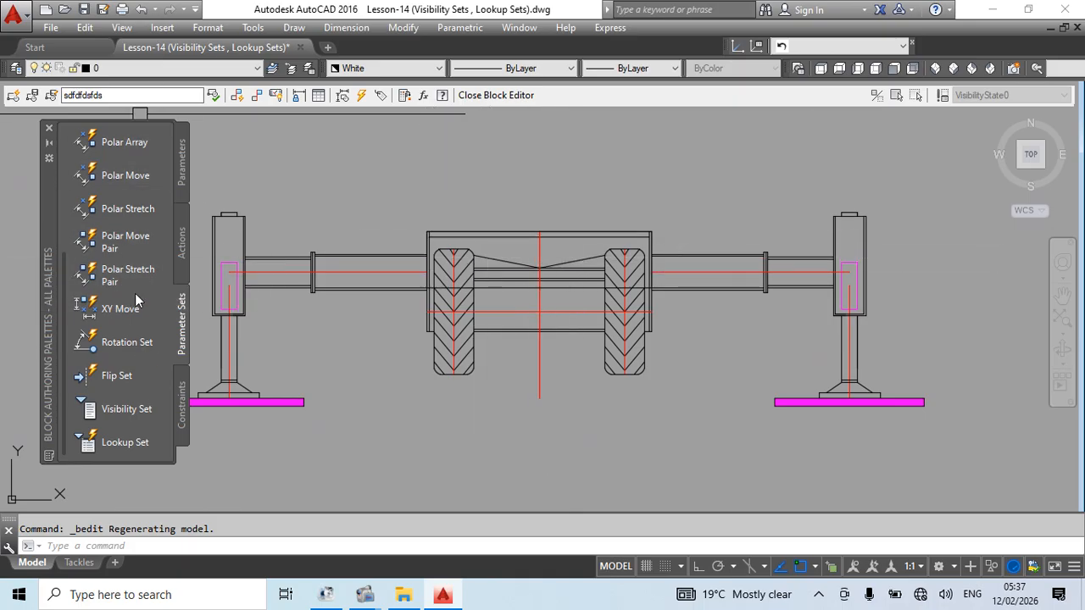
scroll(136, 237, "up", 3)
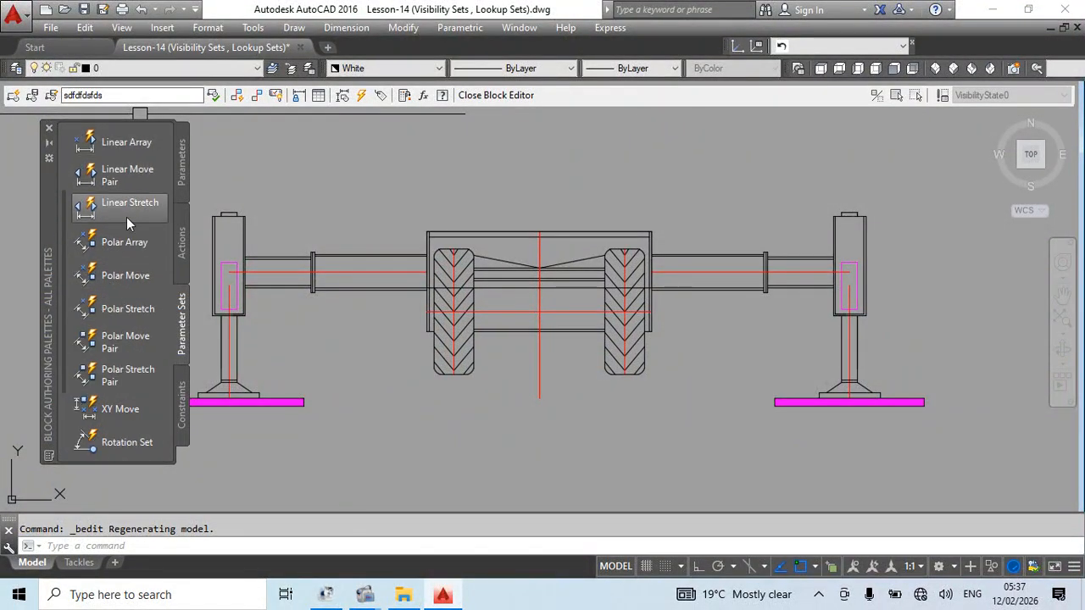
scroll(152, 333, "up", 3)
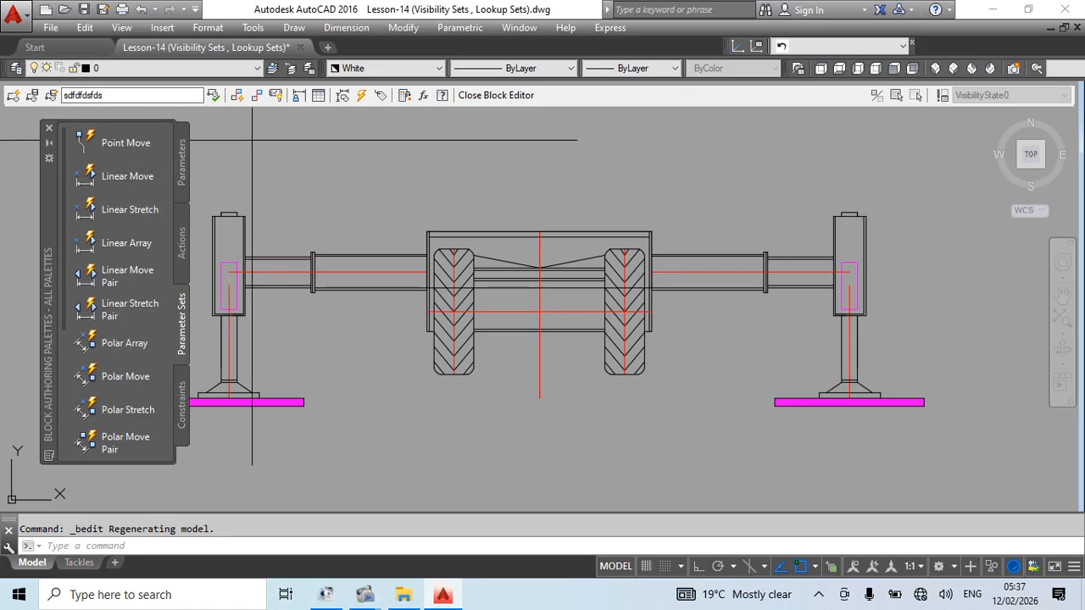
scroll(561, 299, "up", 1)
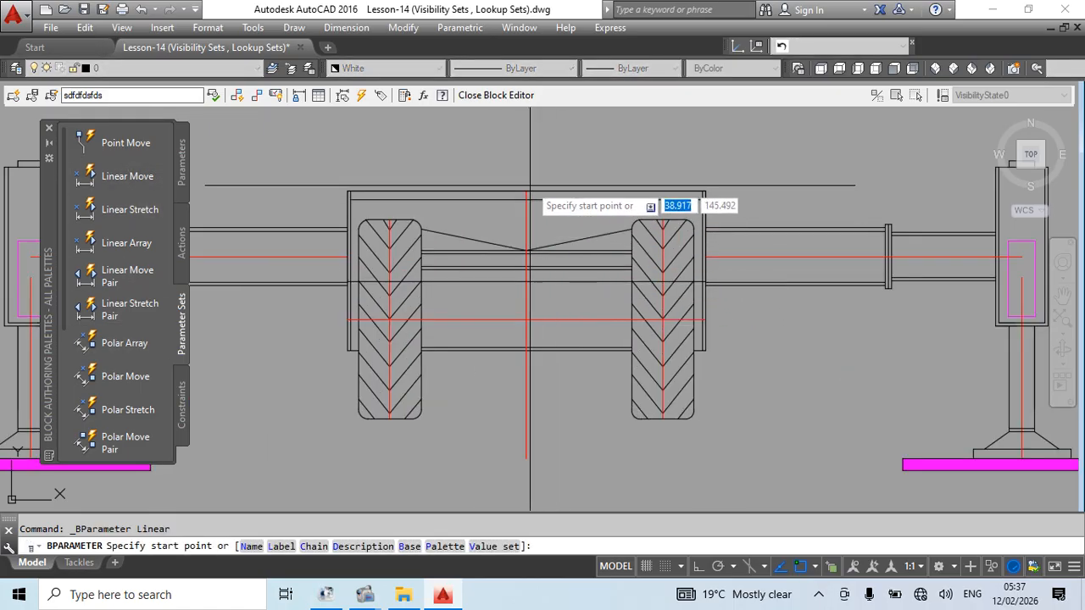
left_click(526, 251)
middle_click_drag(728, 311, 468, 313)
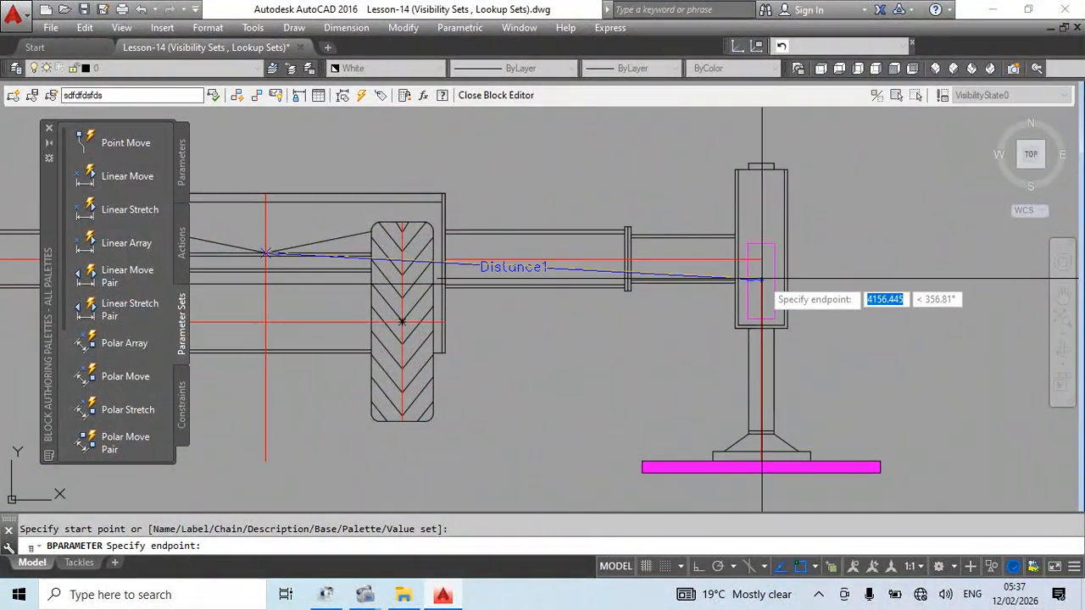
left_click(761, 279)
scroll(687, 284, "down", 4)
left_click(628, 201)
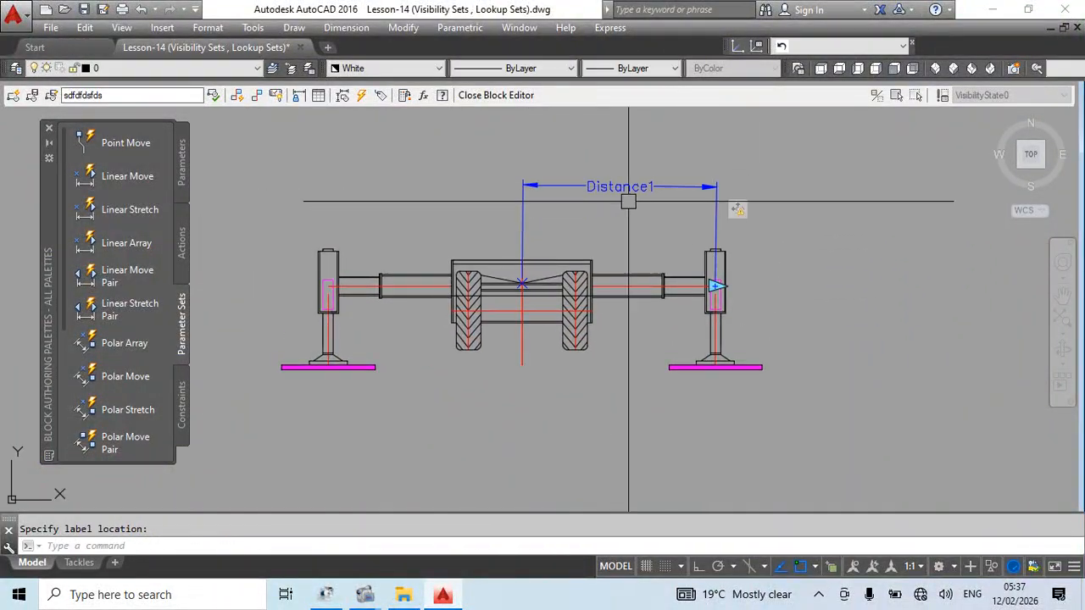
scroll(627, 201, "up", 2)
middle_click_drag(486, 317, 578, 307)
left_click(567, 305)
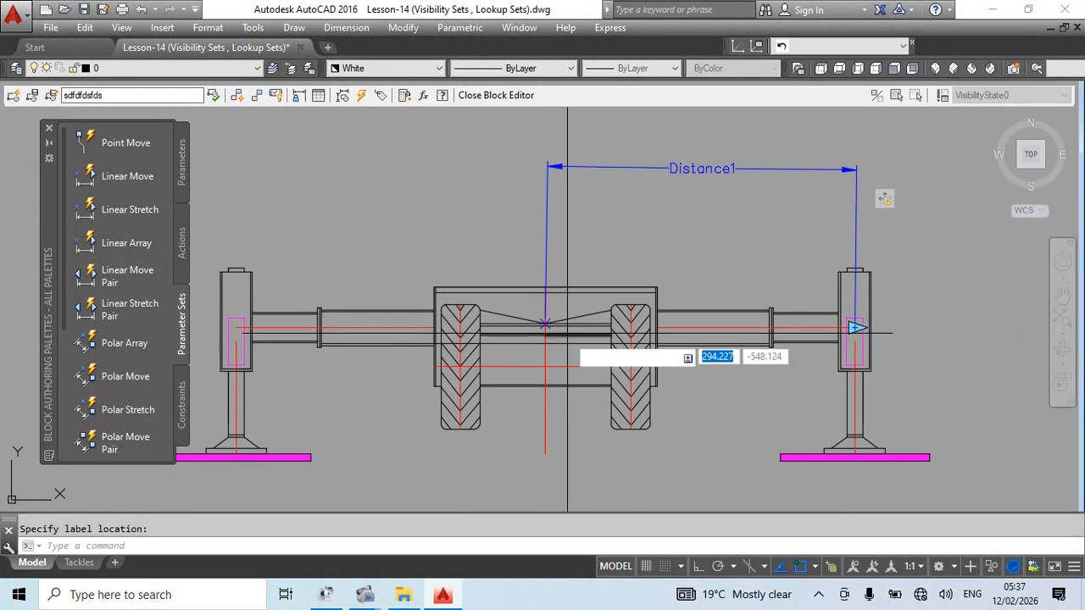
key("Return")
scroll(567, 334, "up", 3)
left_click(557, 291)
scroll(585, 296, "down", 3)
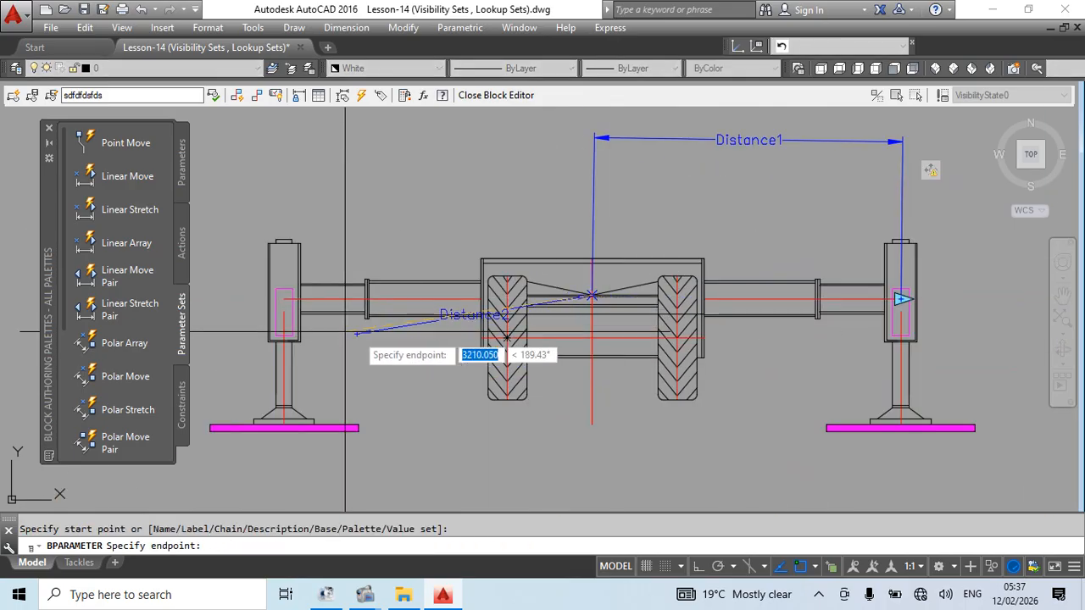
scroll(288, 309, "up", 4)
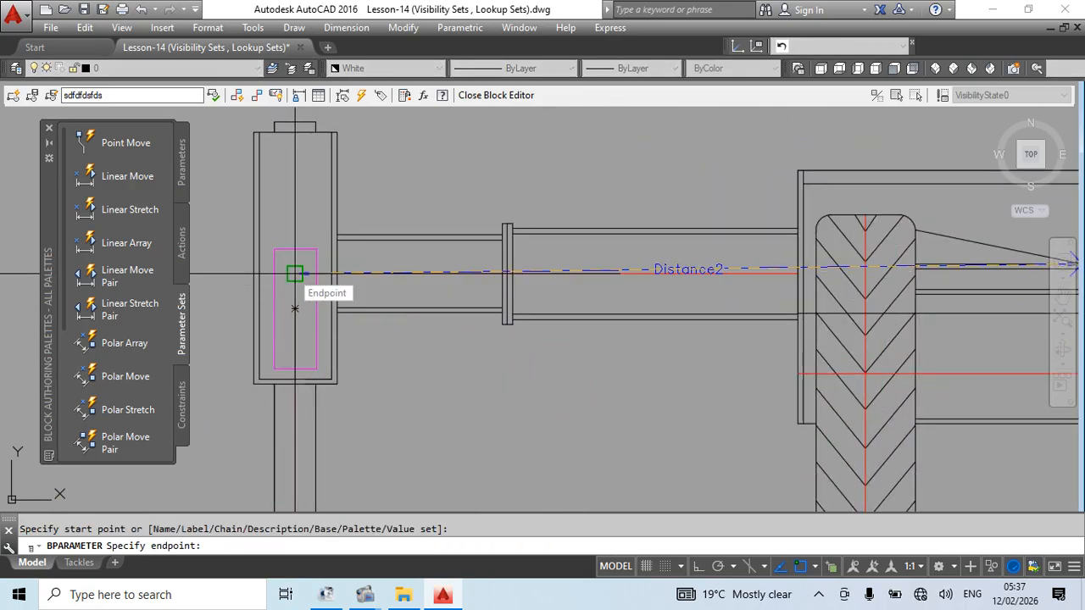
scroll(294, 274, "down", 2)
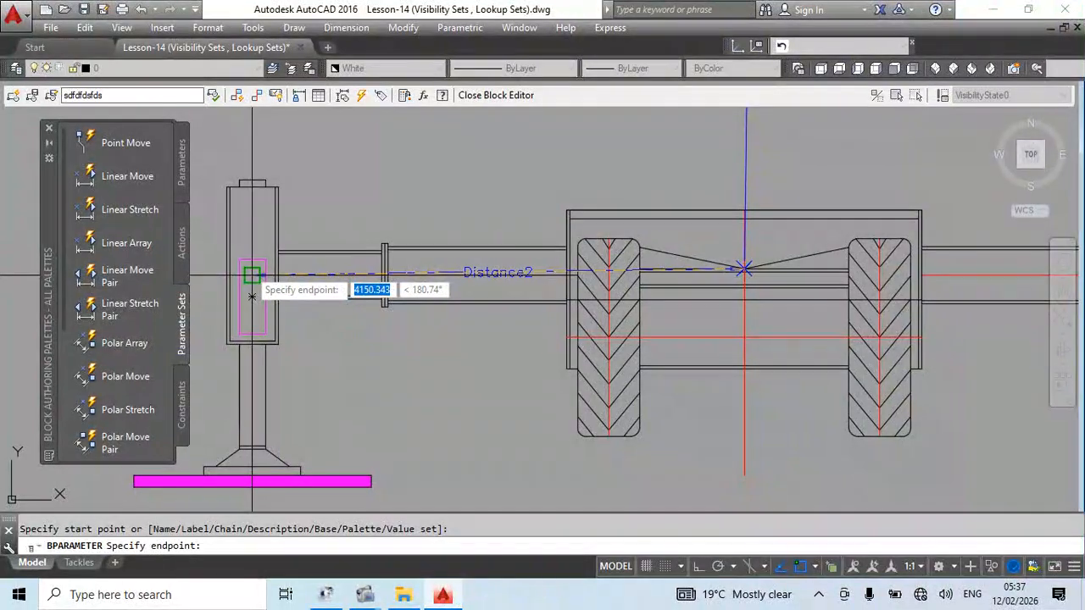
left_click(252, 275)
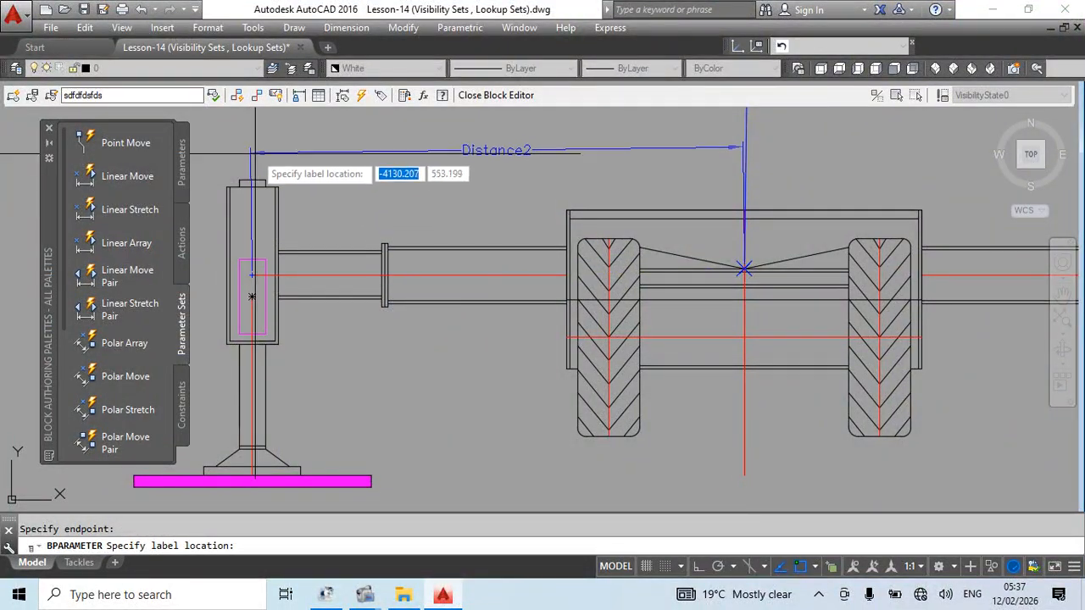
key("Escape")
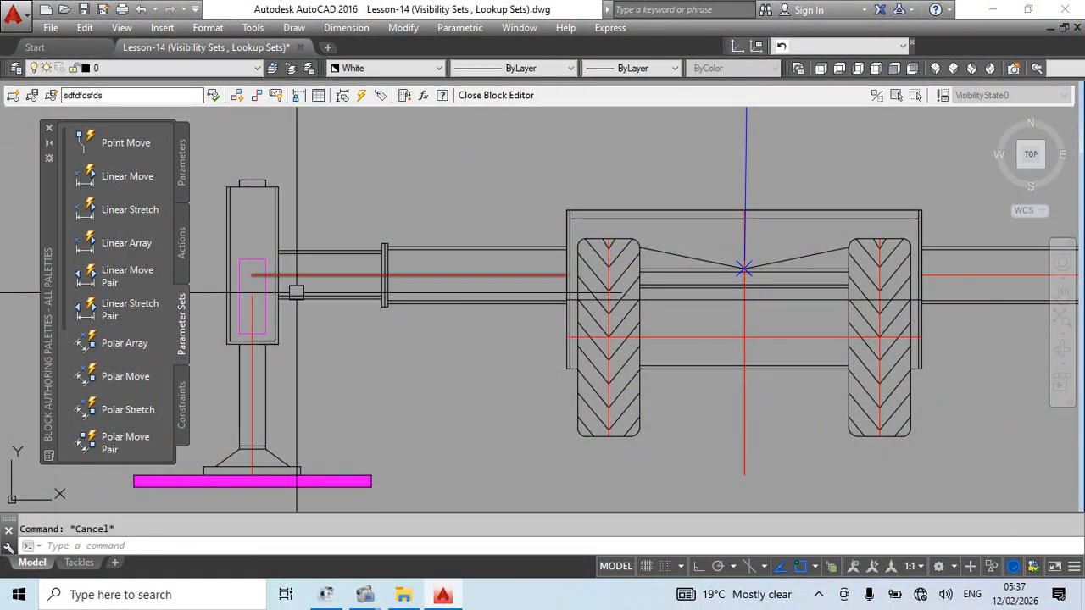
Step: Stretch the inner end of the left outrigger beam's red centreline to the chassis's vertical centreline, with ortho on
left_click(566, 275)
scroll(778, 339, "up", 4)
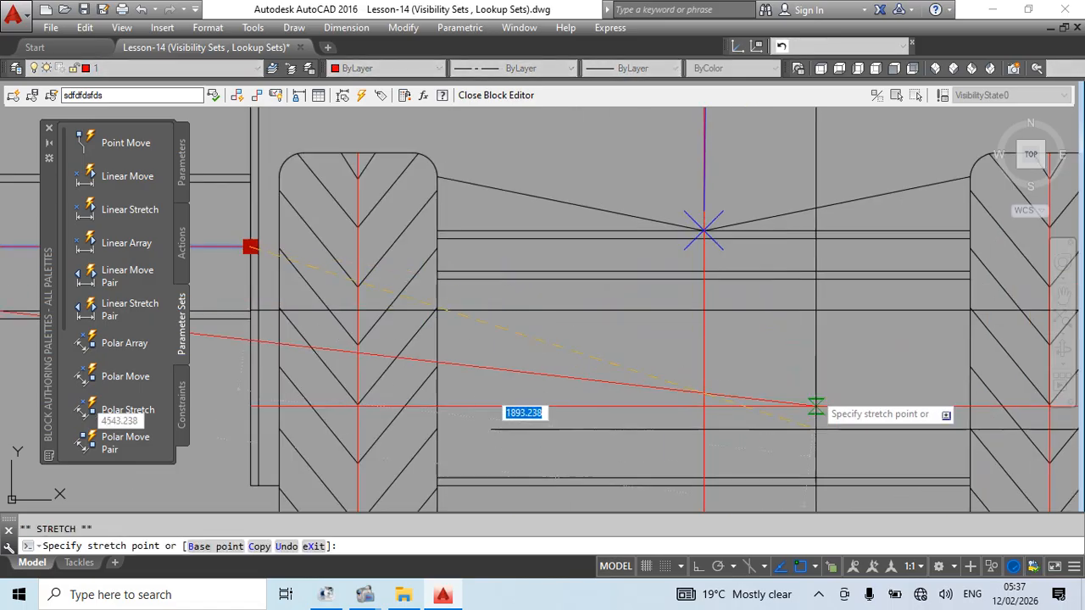
key("F8")
scroll(703, 203, "up", 3)
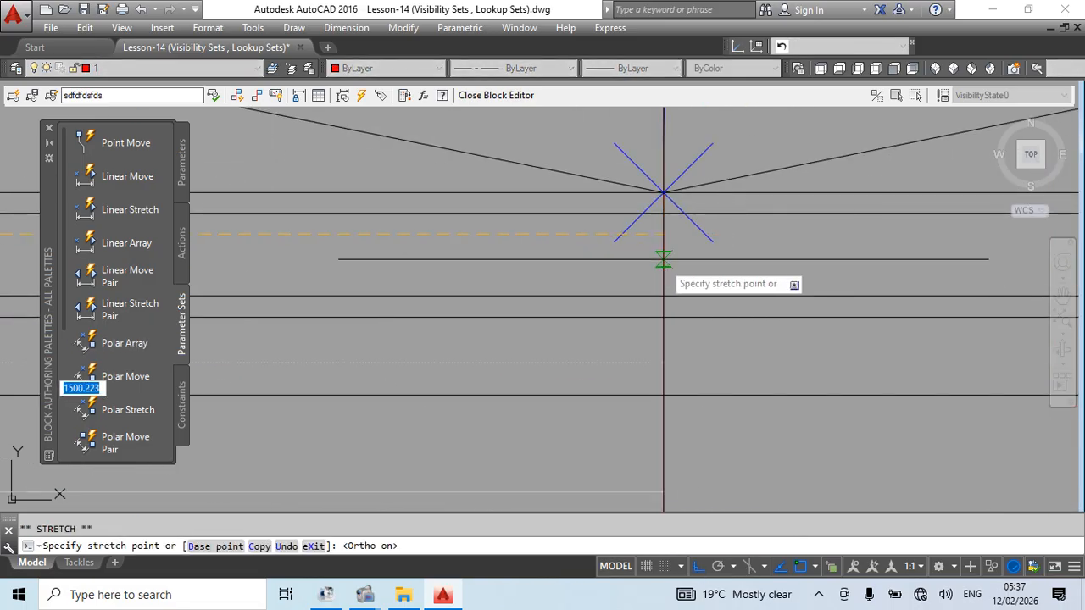
key("Escape")
scroll(639, 260, "down", 5)
middle_click_drag(639, 292, 537, 316)
Step: Stretch the inner end of the right outrigger beam's red centreline to the chassis's vertical centreline
left_click(850, 293)
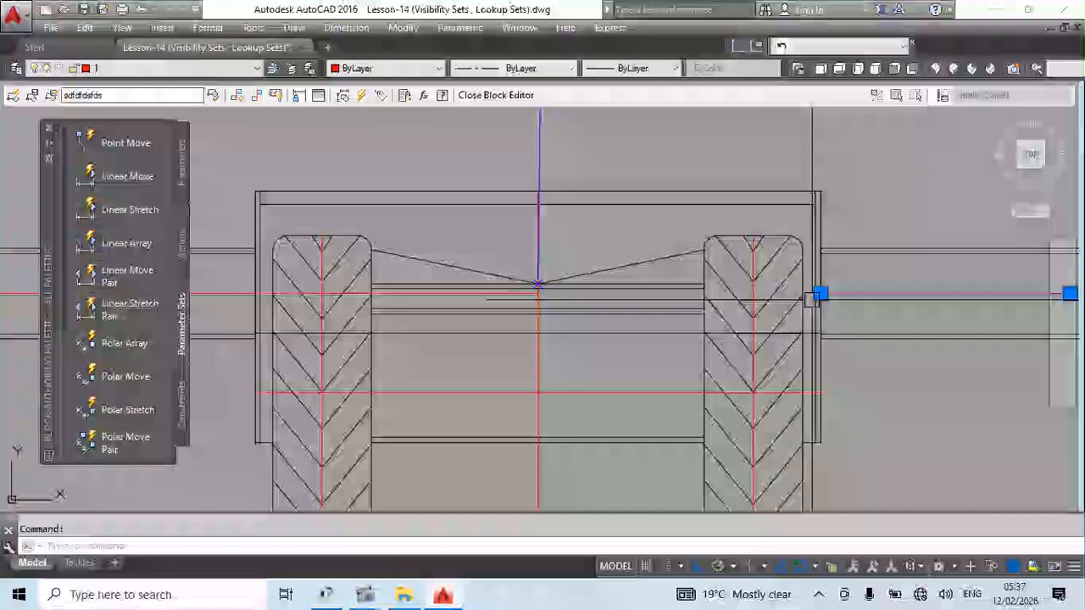
left_click(821, 293)
scroll(545, 298, "up", 2)
left_click(532, 290)
key("Escape")
scroll(605, 339, "down", 5)
middle_click_drag(609, 355, 574, 392)
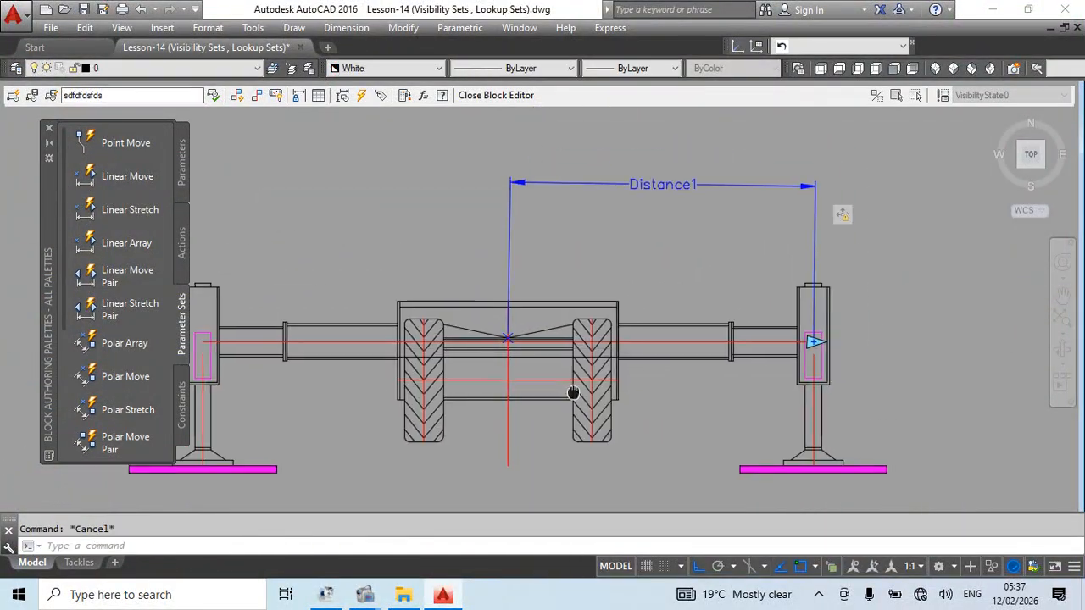
Step: Erase the slanted linear parameter between the chassis centre and the right outrigger jack
left_click(639, 181)
type("e")
key("Return")
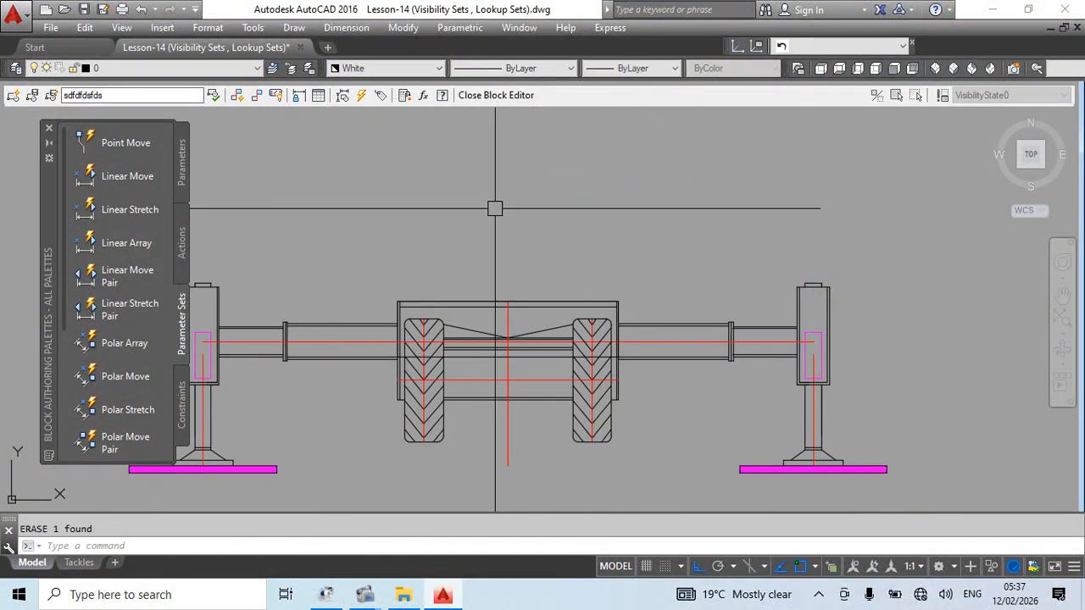
Step: Add a Linear Move parameter set from the chassis centreline intersection to the right jack's centreline endpoint, with its label above the chassis
left_click(114, 175)
scroll(529, 294, "up", 2)
scroll(512, 360, "up", 2)
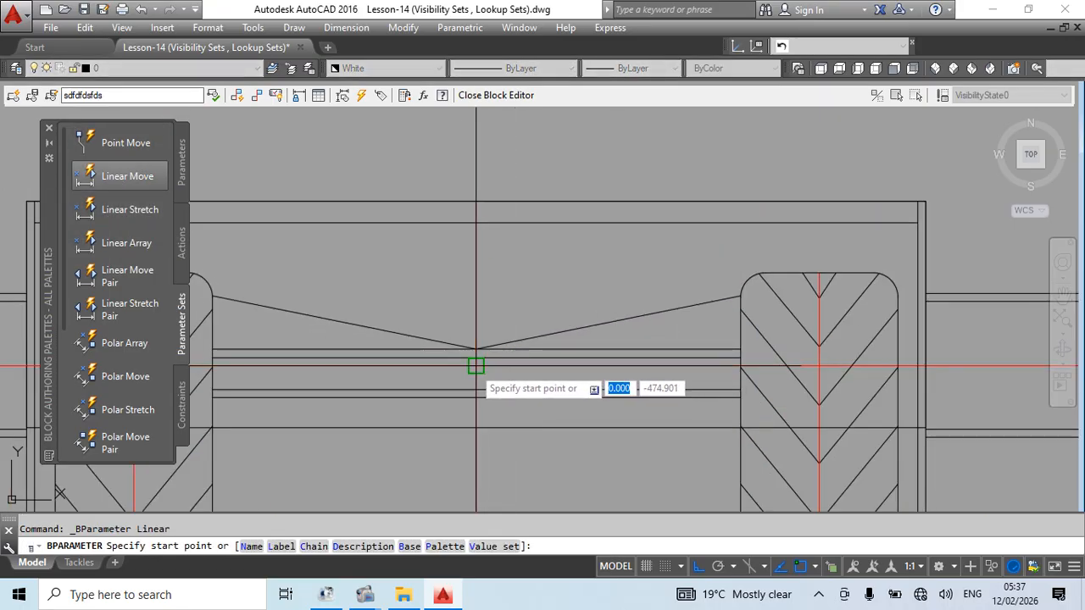
left_click(474, 368)
scroll(635, 310, "down", 3)
scroll(729, 315, "up", 2)
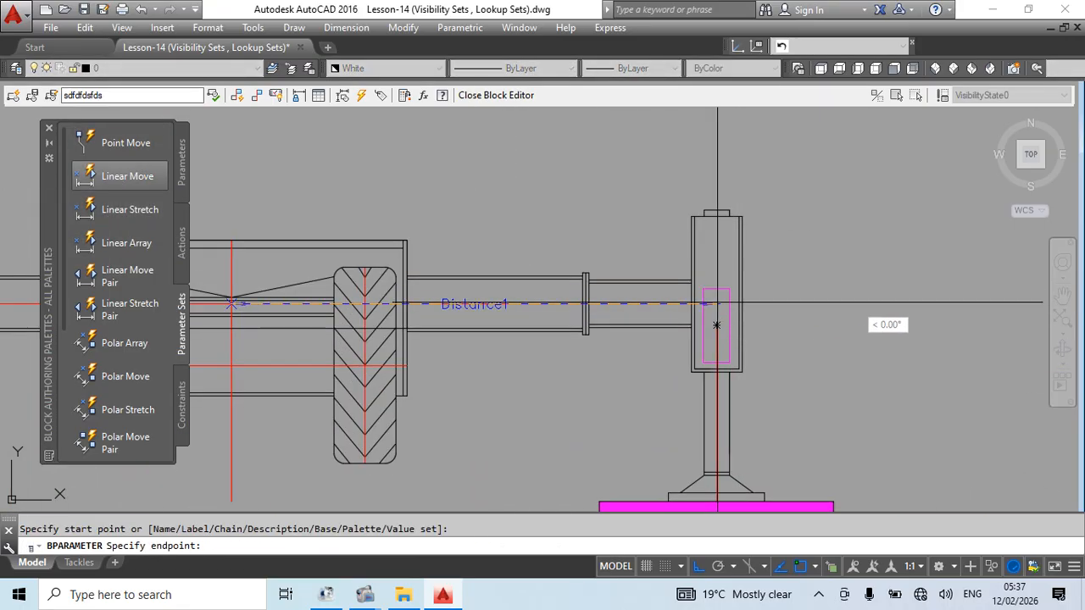
left_click(716, 303)
scroll(792, 176, "down", 1)
middle_click_drag(794, 189, 775, 330)
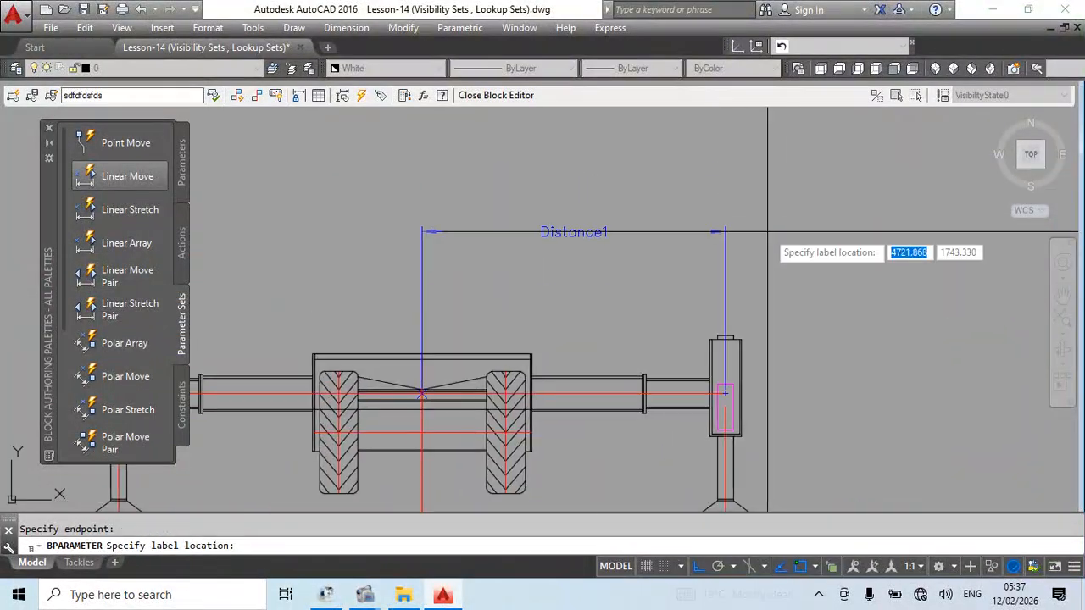
left_click(760, 277)
Step: Add a second Linear Move set from the chassis centreline intersection to the left jack's centreline endpoint, aligning its label with the first
middle_click_drag(432, 381, 500, 355)
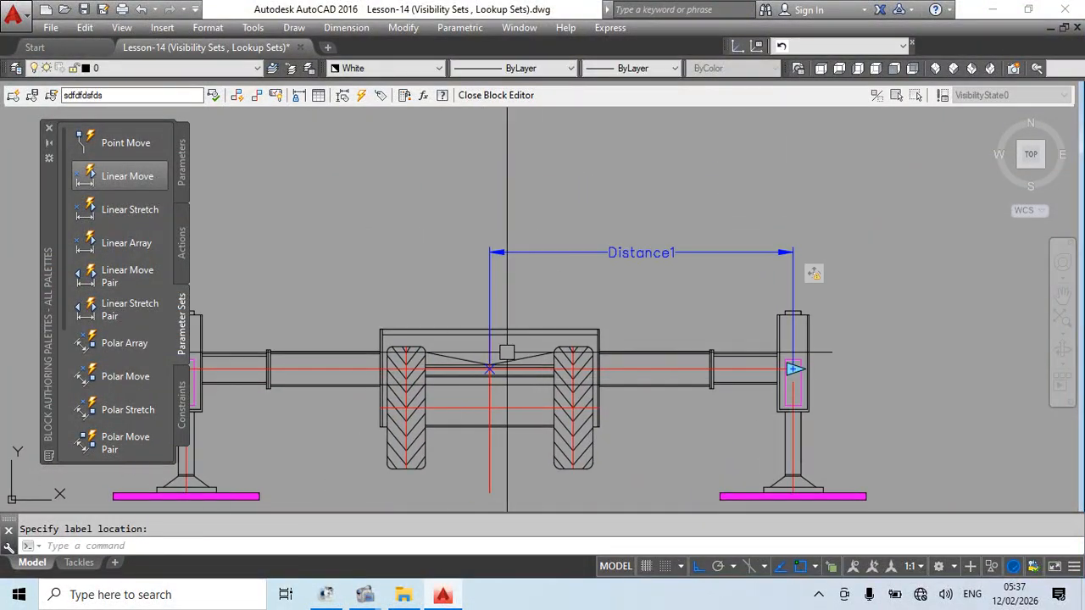
key("Return")
scroll(506, 356, "up", 3)
scroll(497, 361, "down", 3)
left_click(276, 354)
scroll(271, 360, "up", 3)
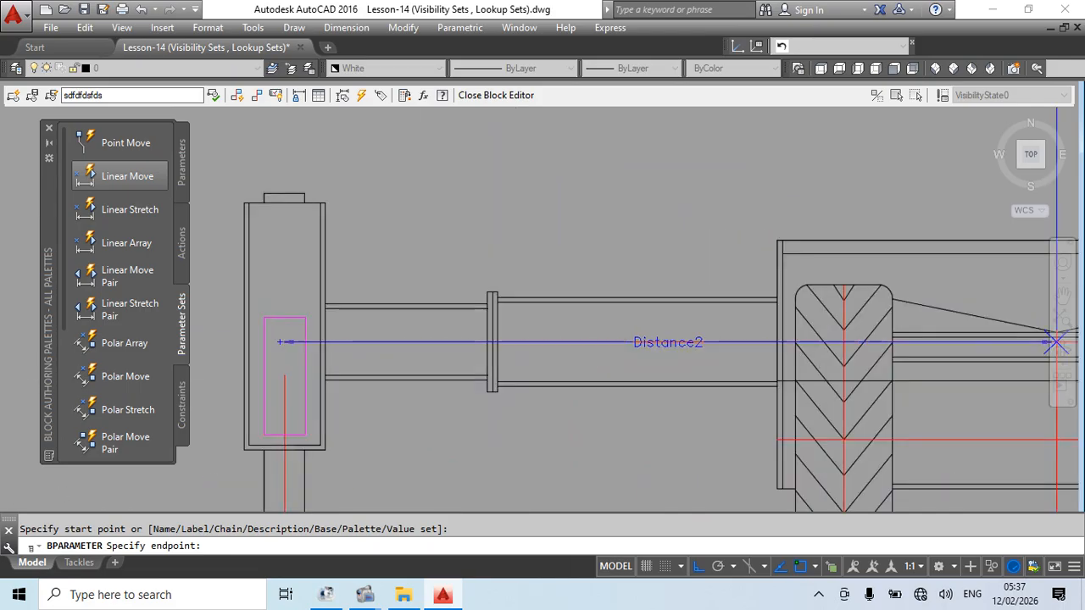
scroll(286, 330, "up", 2)
left_click(285, 327)
scroll(369, 288, "down", 8)
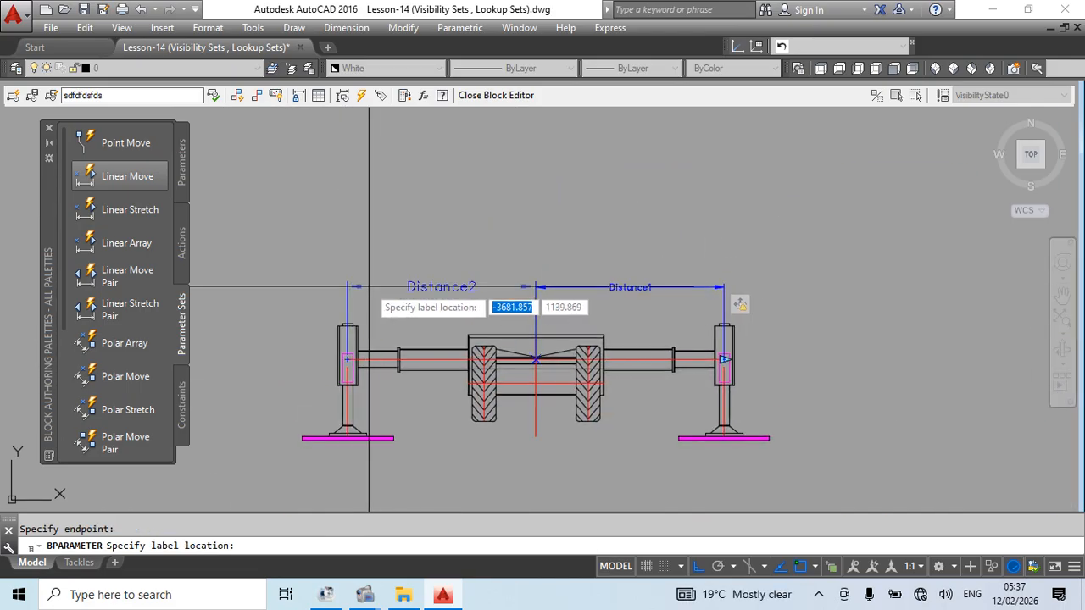
left_click(484, 286)
Step: Add a vertical Linear Move set from the right beam centreline's endpoint to the underside of the magenta pad, labelled outside the right jack
scroll(762, 339, "up", 5)
key("Return")
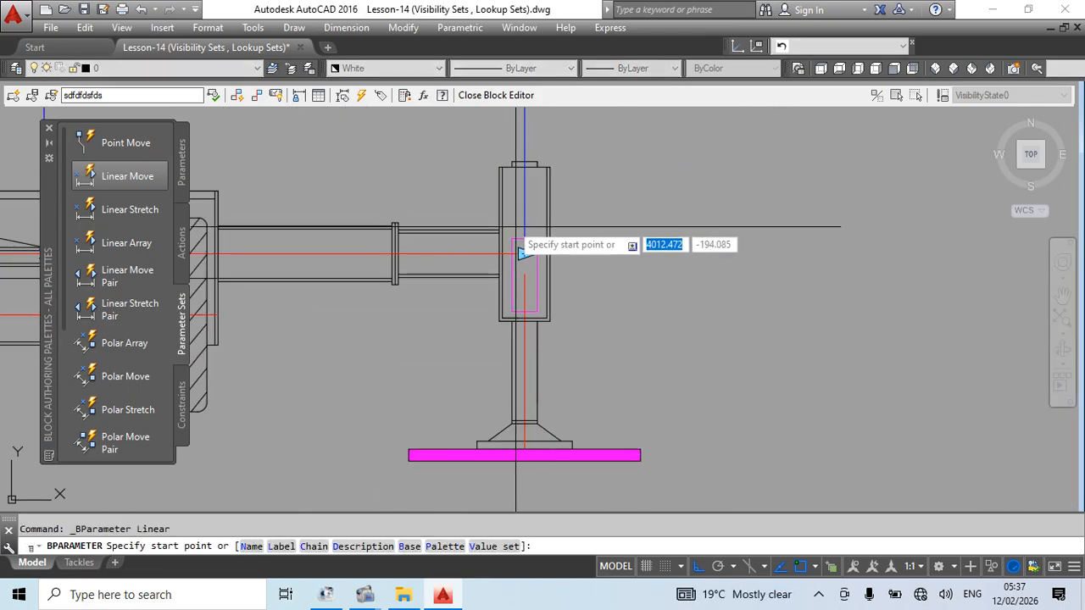
scroll(517, 258, "up", 2)
left_click(527, 248)
middle_click_drag(564, 405, 547, 210)
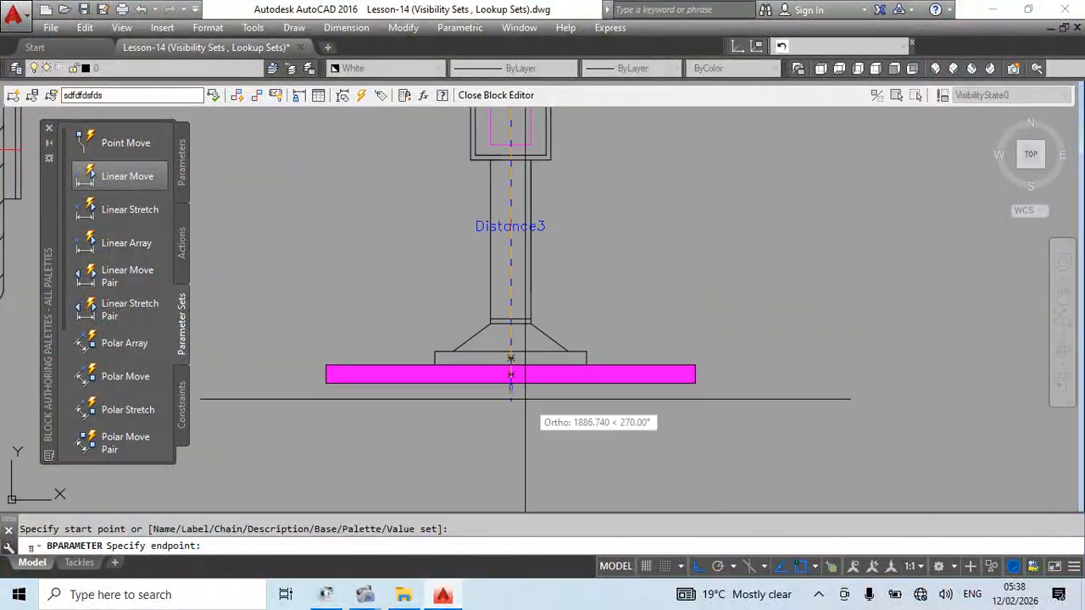
left_click(510, 383)
scroll(638, 320, "down", 4)
left_click(772, 336)
Step: Add a vertical Linear Move set from the left beam centreline's endpoint to the underside of the magenta pad, labelled outside the left jack
middle_click_drag(453, 416, 809, 447)
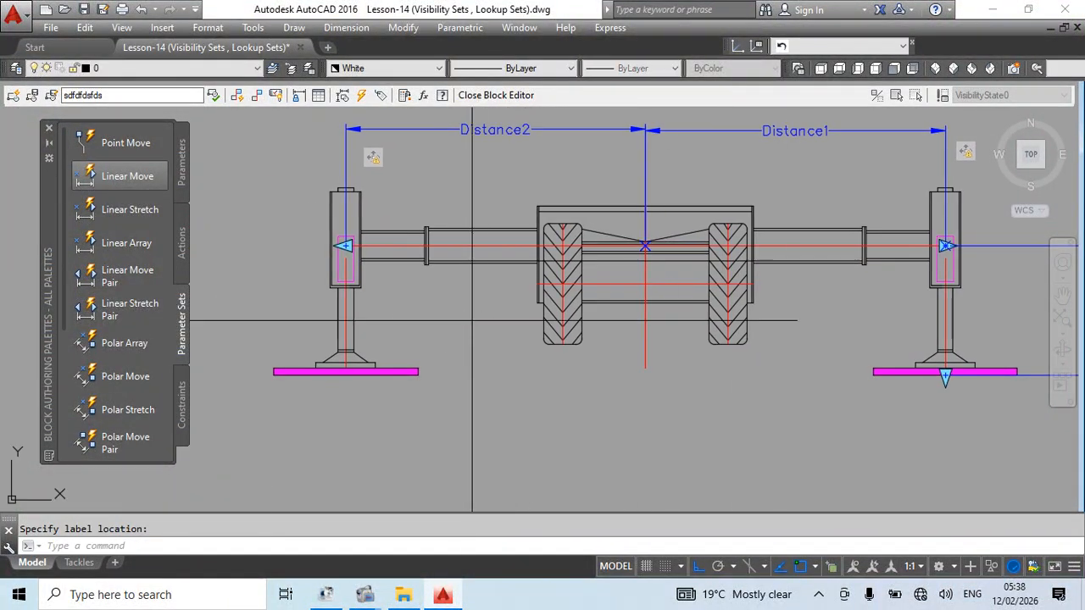
key("Return")
left_click(345, 246)
left_click(345, 375)
scroll(408, 381, "down", 2)
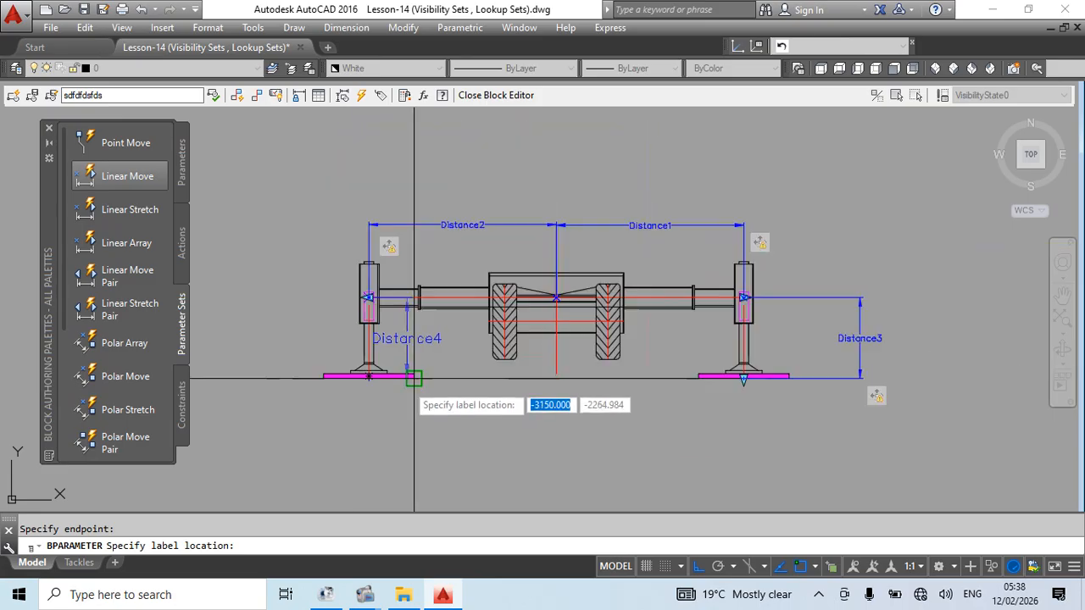
scroll(414, 379, "down", 2)
left_click(373, 364)
scroll(543, 402, "up", 2)
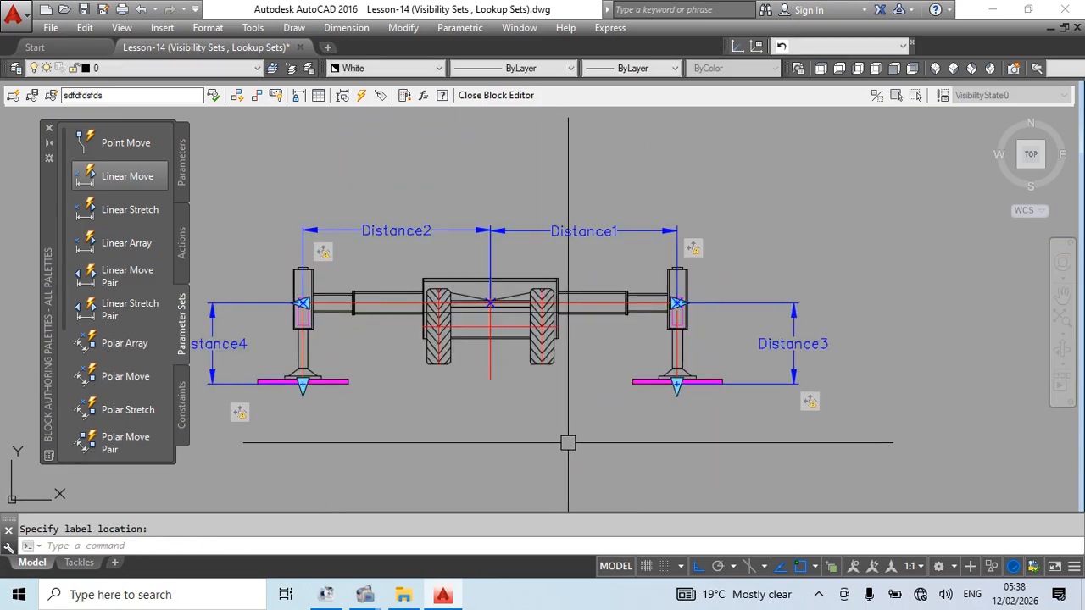
Step: Set the grip display to 0 for the right jack's vertical parameter and the right horizontal parameter
middle_click_drag(568, 442, 594, 440)
left_click(873, 240)
left_click(808, 305)
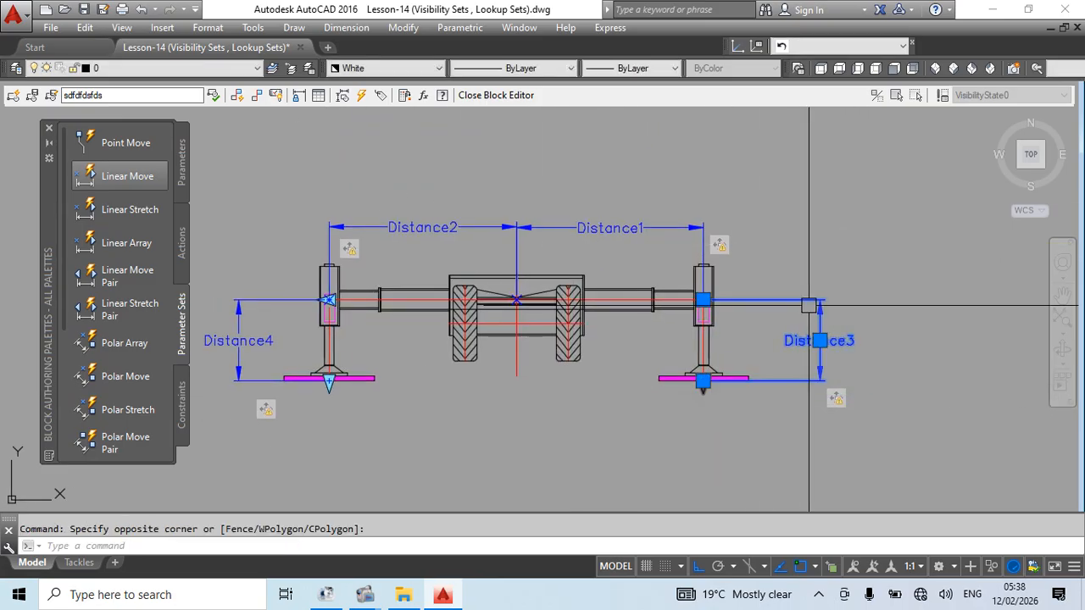
right_click(809, 305)
mouse_move(812, 186)
left_click(737, 184)
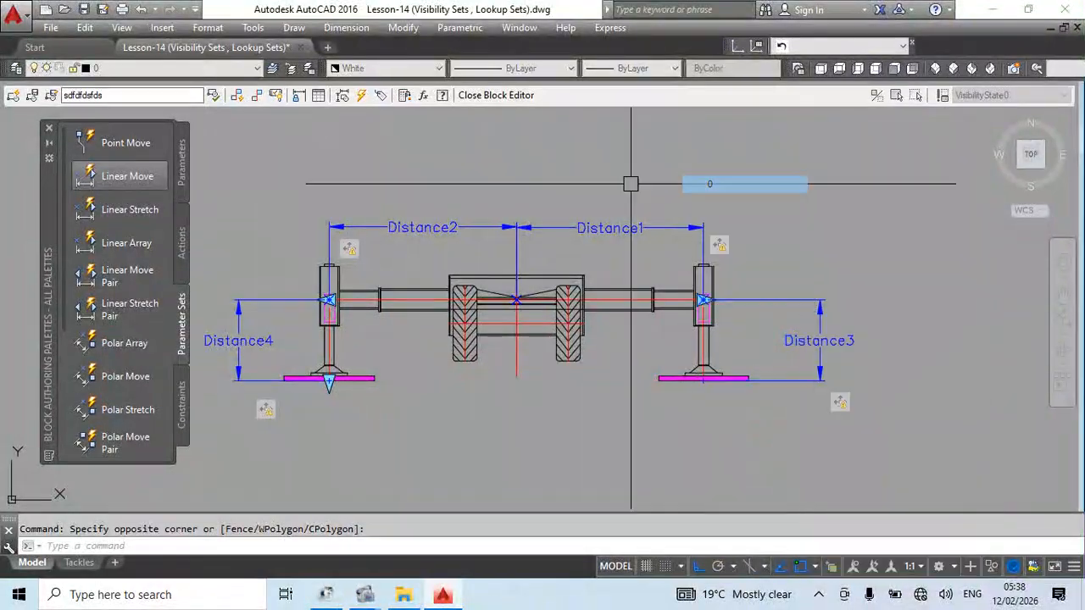
left_click(546, 227)
right_click(542, 227)
mouse_move(598, 186)
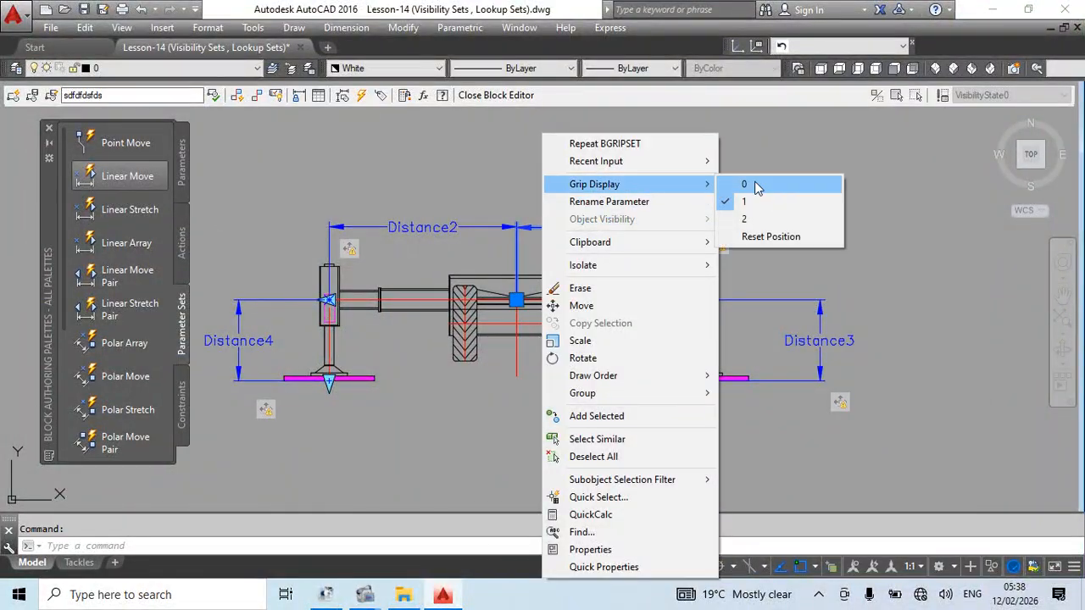
left_click(744, 184)
Step: Set the grip display to 0 for the left horizontal parameter and the left jack's vertical parameter
left_click(420, 228)
right_click(420, 228)
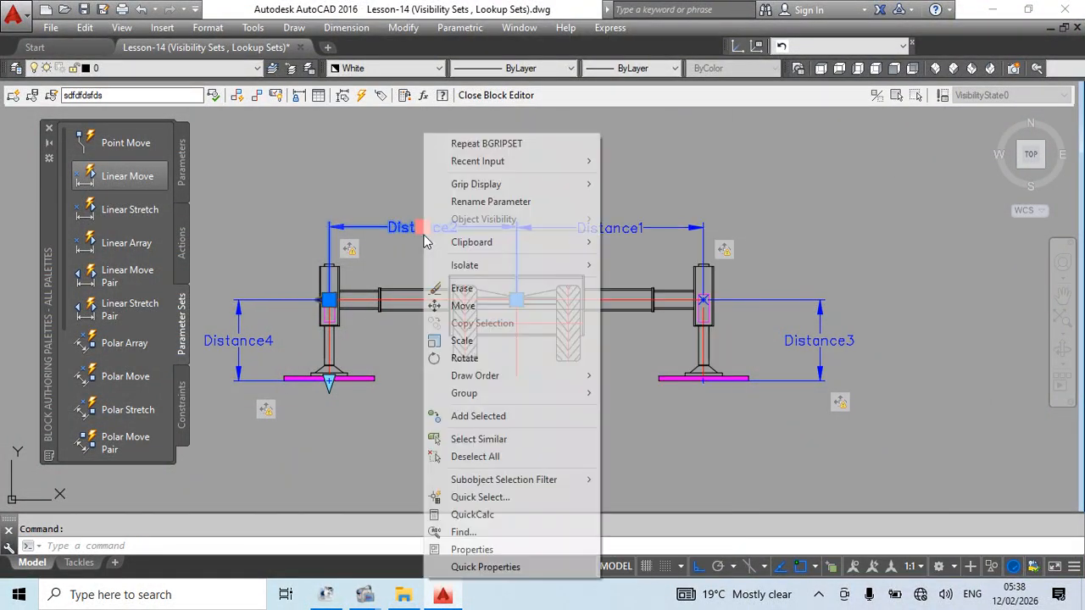
mouse_move(489, 184)
left_click(660, 188)
middle_click_drag(254, 340, 495, 315)
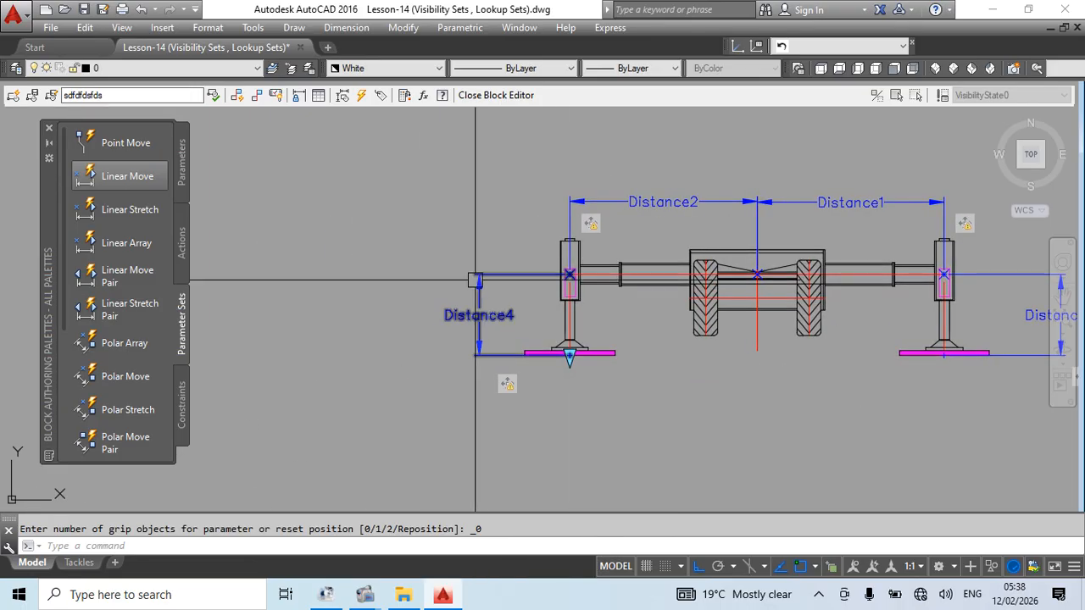
left_click(489, 315)
right_click(489, 316)
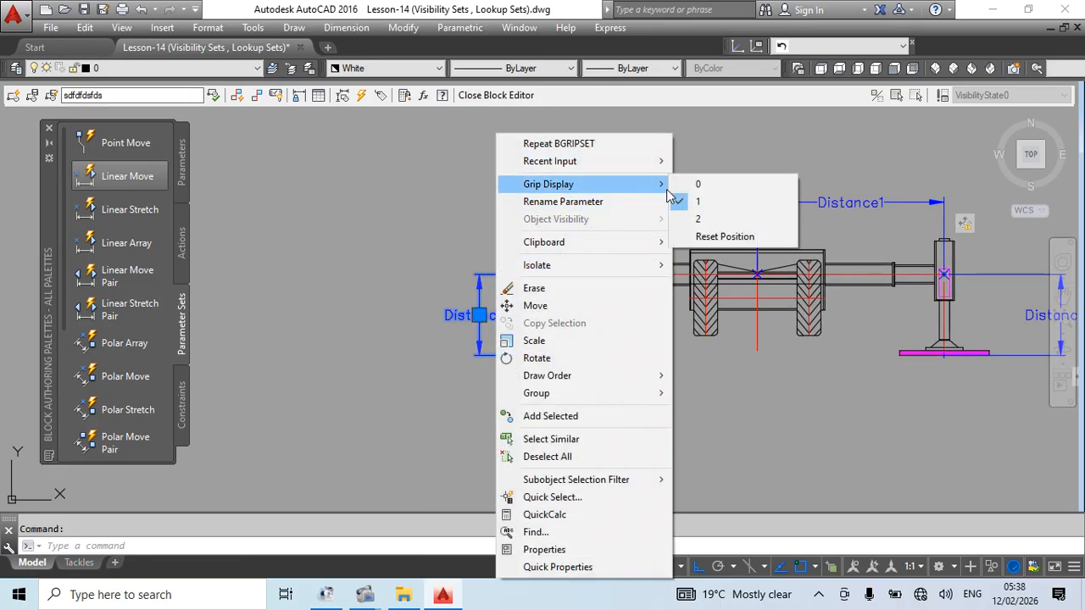
left_click(699, 183)
scroll(593, 400, "down", 4)
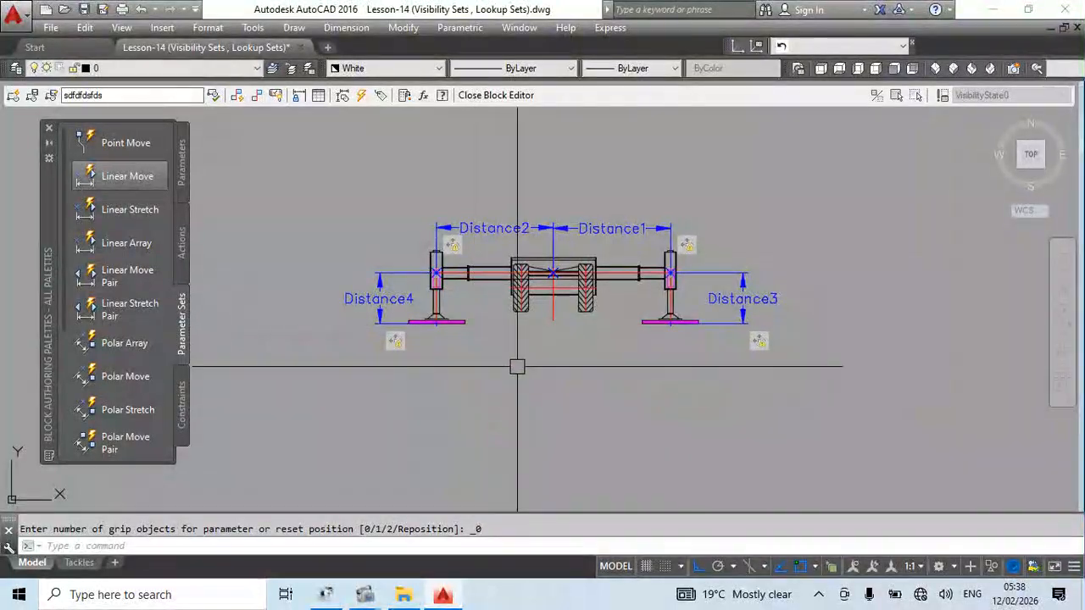
middle_click_drag(527, 373, 509, 363)
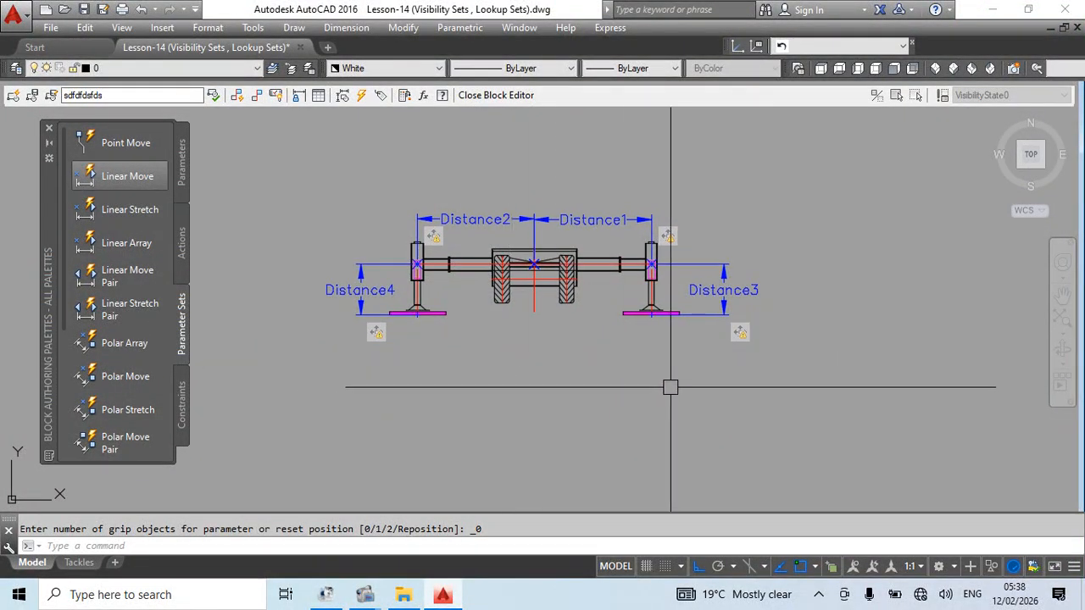
scroll(609, 374, "up", 2)
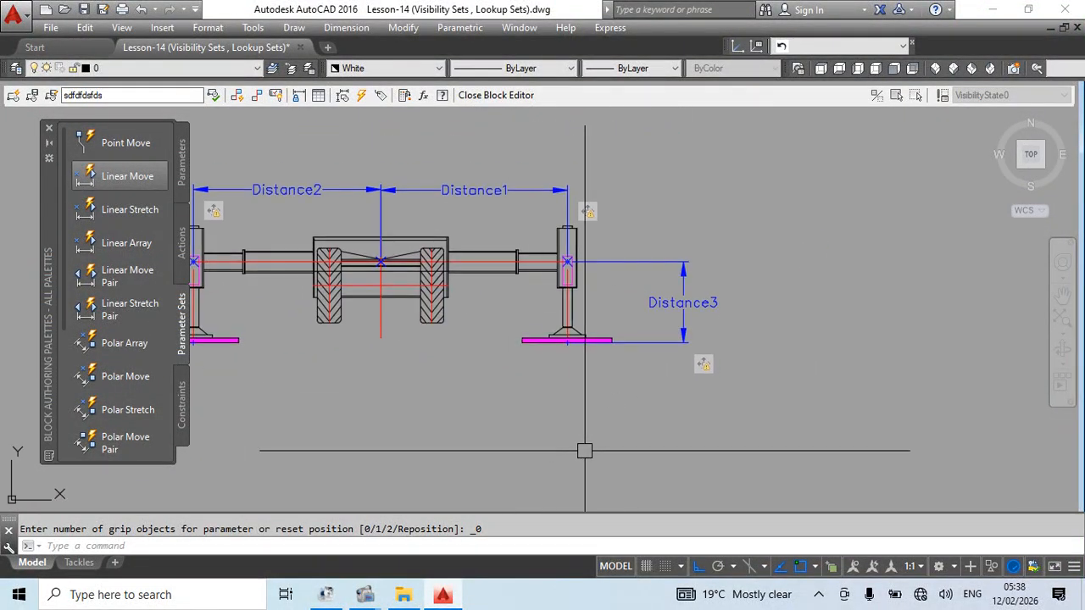
middle_click_drag(690, 195, 654, 220)
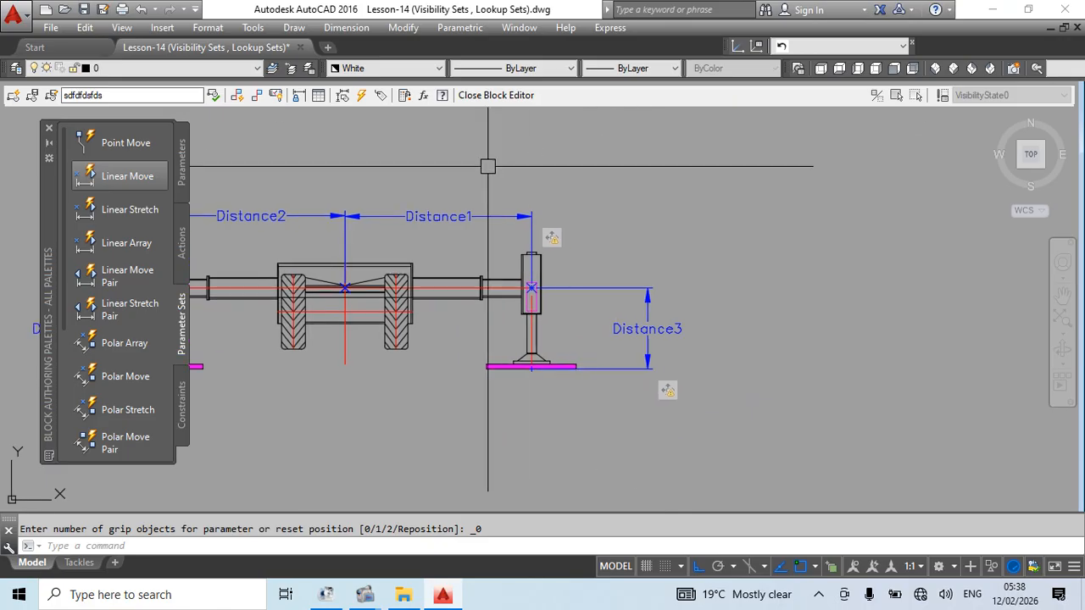
right_click(550, 239)
mouse_move(650, 269)
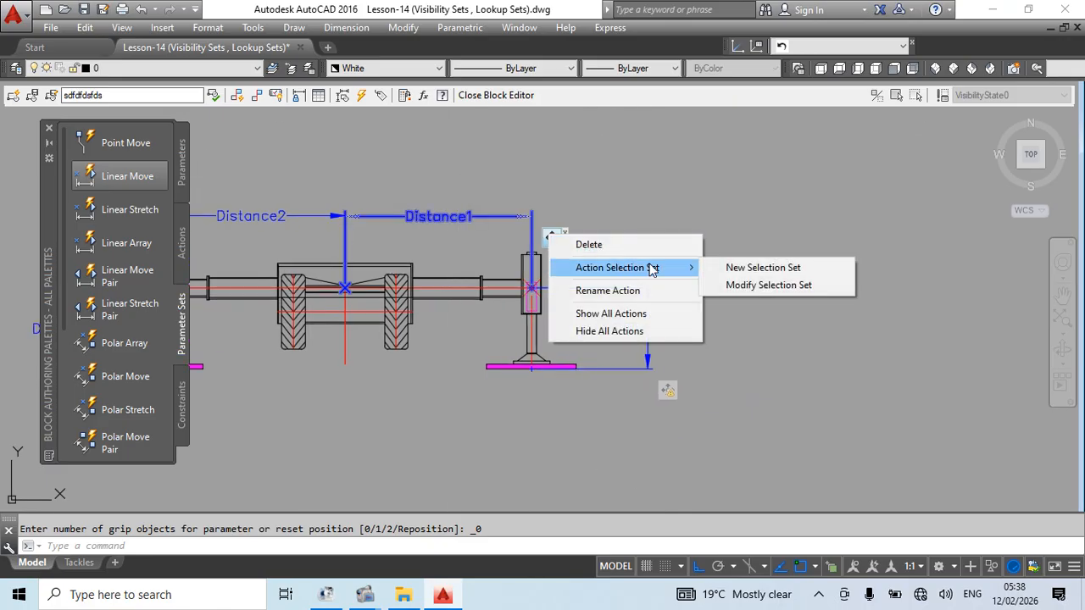
left_click(766, 285)
scroll(532, 285, "up", 4)
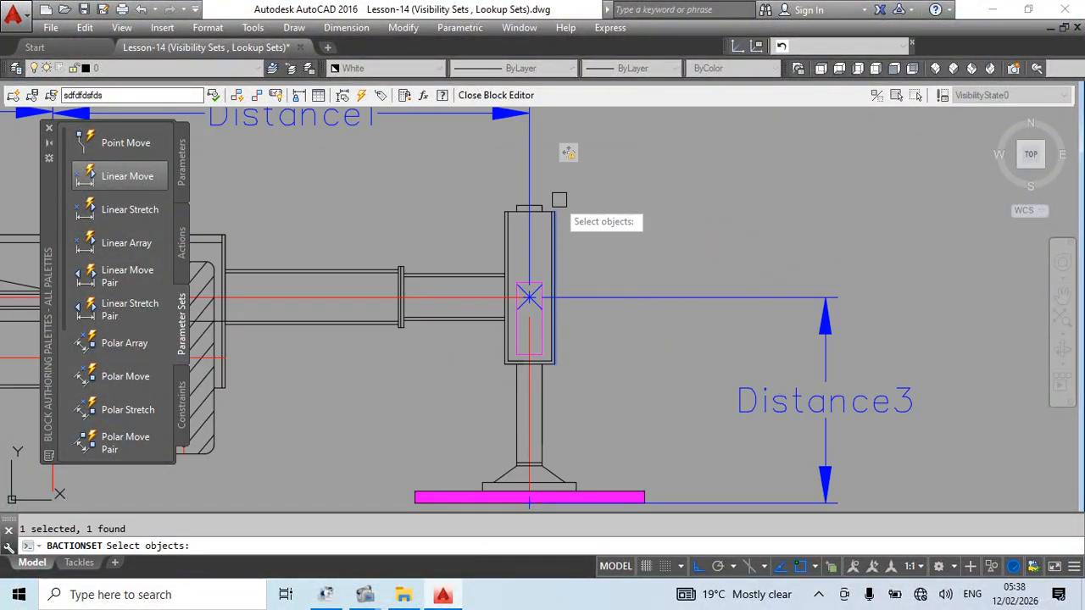
scroll(559, 200, "down", 4)
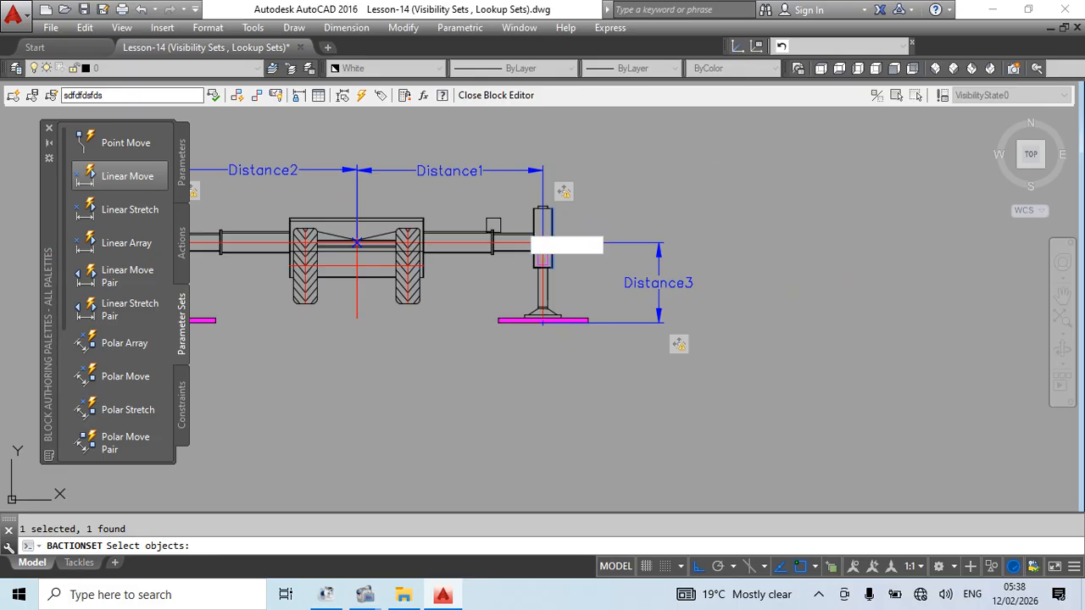
left_click(742, 137)
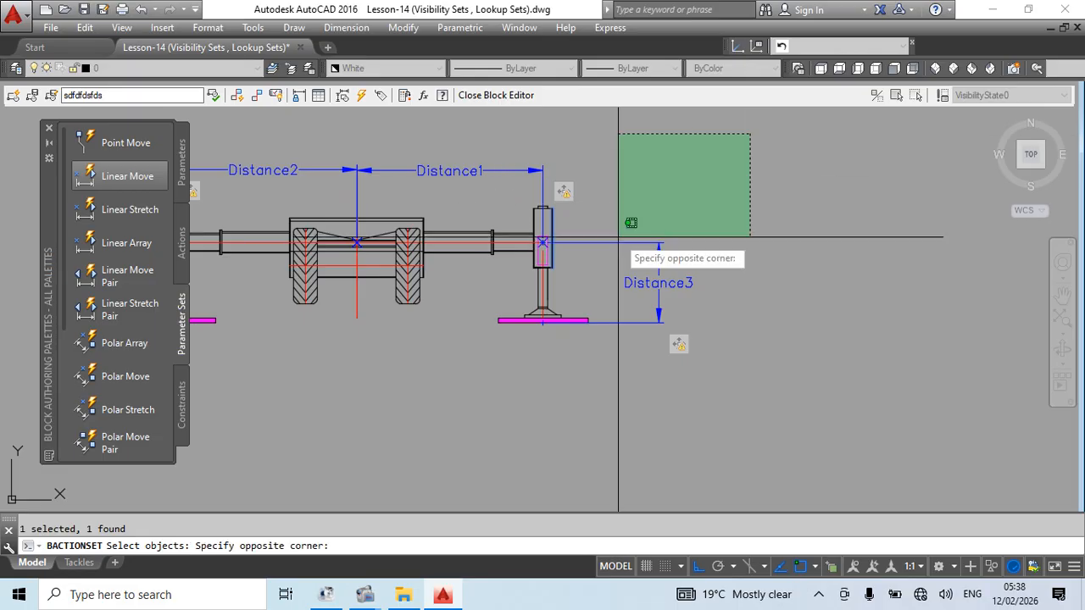
left_click(623, 240)
key("Escape")
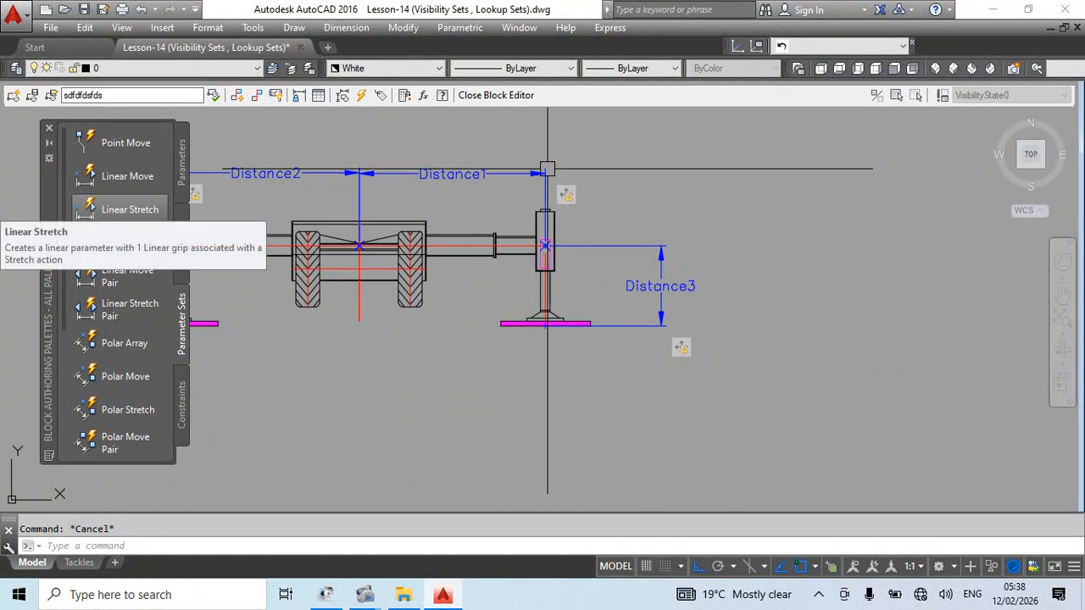
Step: Erase the four horizontal and vertical Linear Move parameters from the outrigger block
left_click(483, 175)
type("e")
key("Return")
Step: Add a horizontal Linear Stretch set from the chassis centre to the right beam centreline's endpoint, labelled above the beam
middle_click_drag(261, 188, 309, 194)
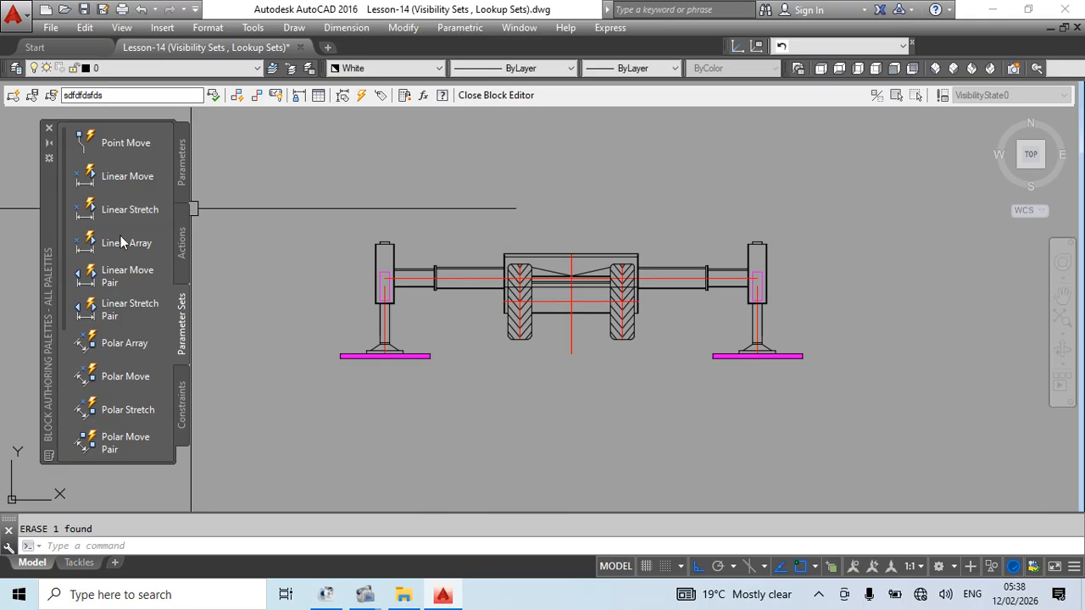
left_click(127, 210)
scroll(574, 291, "up", 4)
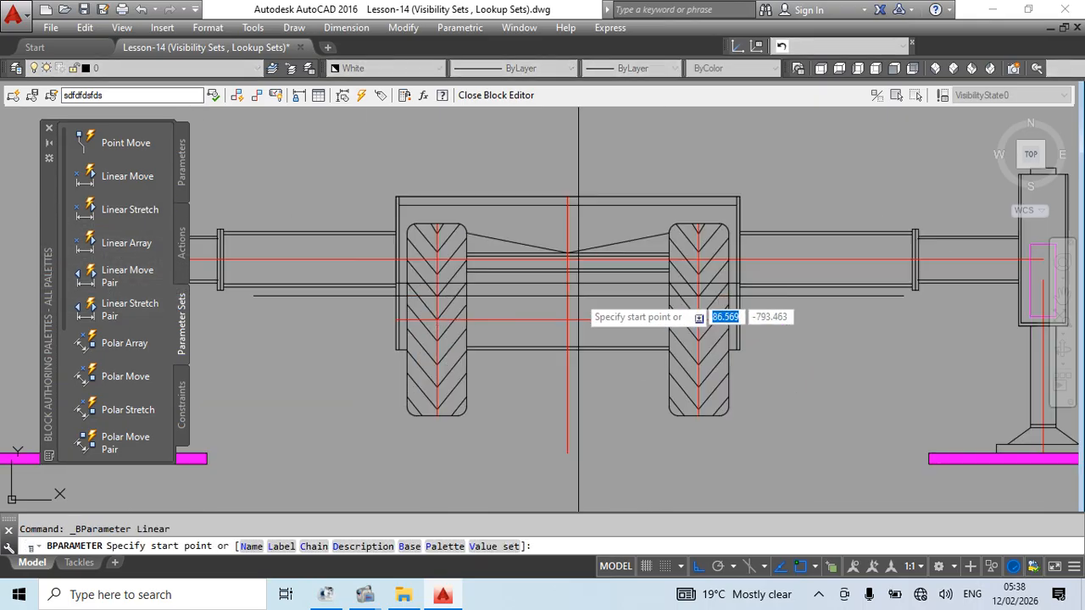
scroll(578, 297, "up", 4)
left_click(531, 194)
scroll(600, 339, "down", 6)
scroll(714, 263, "up", 2)
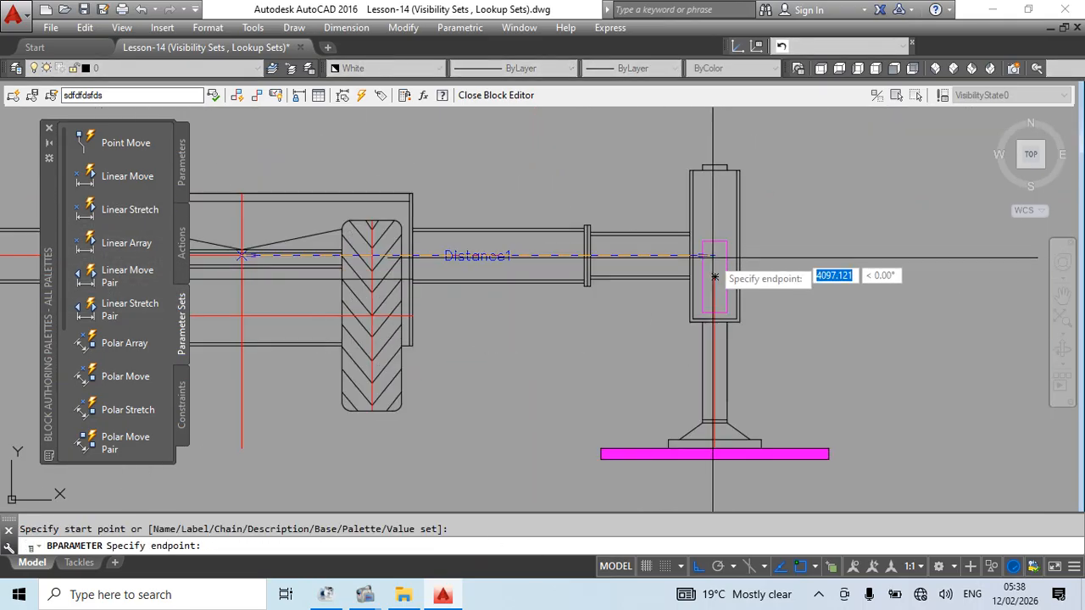
left_click(715, 255)
scroll(720, 238, "down", 4)
left_click(738, 175)
Step: Add a horizontal Linear Stretch set from the chassis centre to the left beam centreline's endpoint, labelled above the beam
left_click(127, 210)
scroll(509, 246, "up", 6)
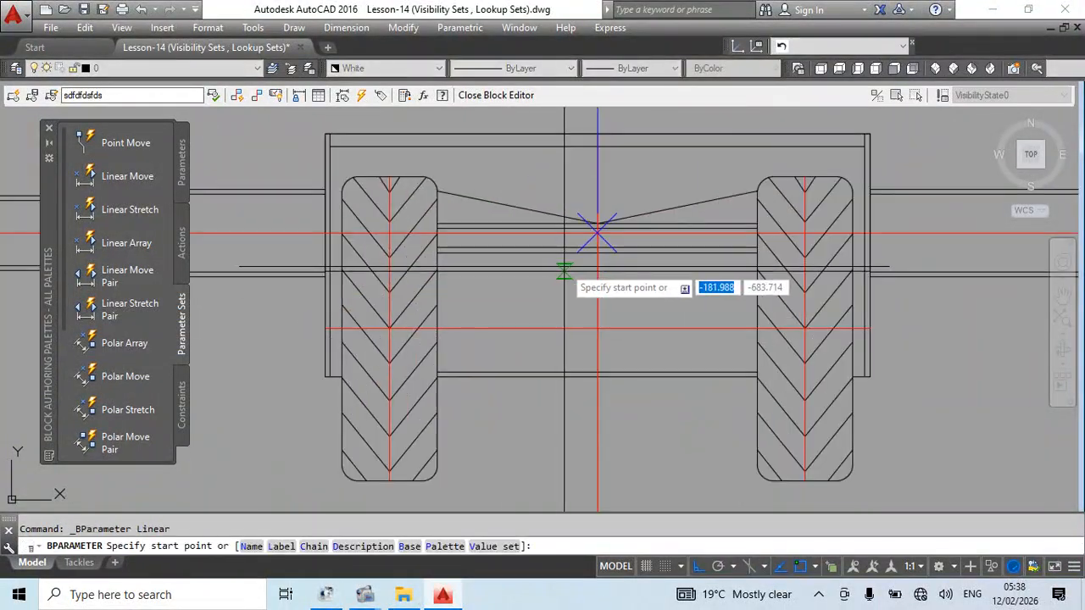
left_click(598, 232)
middle_click_drag(394, 279, 729, 322)
middle_click_drag(232, 290, 353, 302)
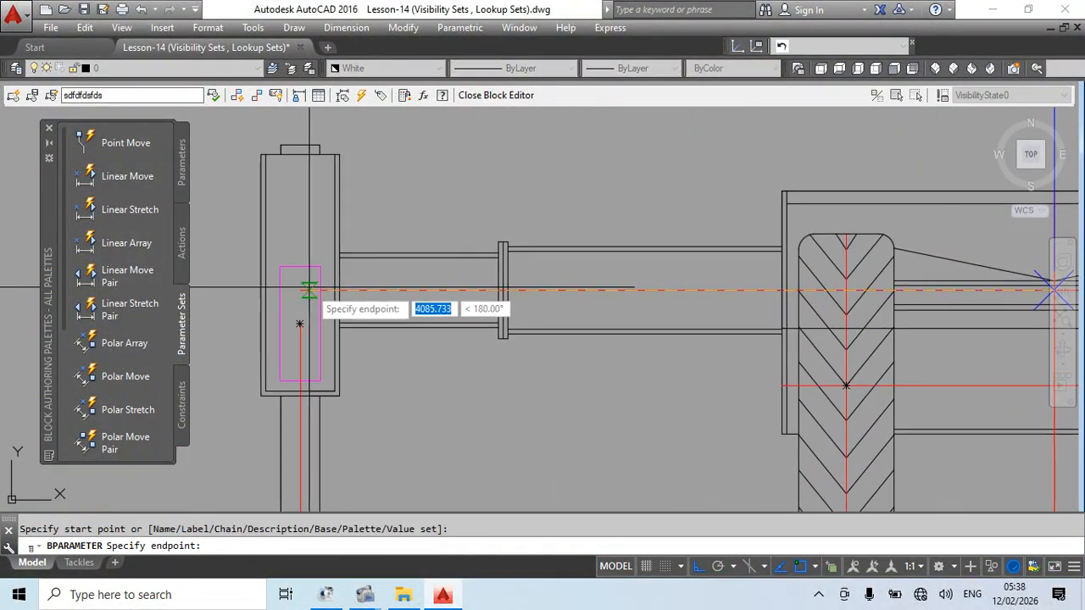
left_click(310, 290)
scroll(386, 292, "down", 5)
left_click(377, 146)
Step: Add a vertical Linear Stretch set from the left beam centreline's endpoint to the underside of the magenta pad, labelled outside the left jack
key("Return")
scroll(344, 330, "up", 4)
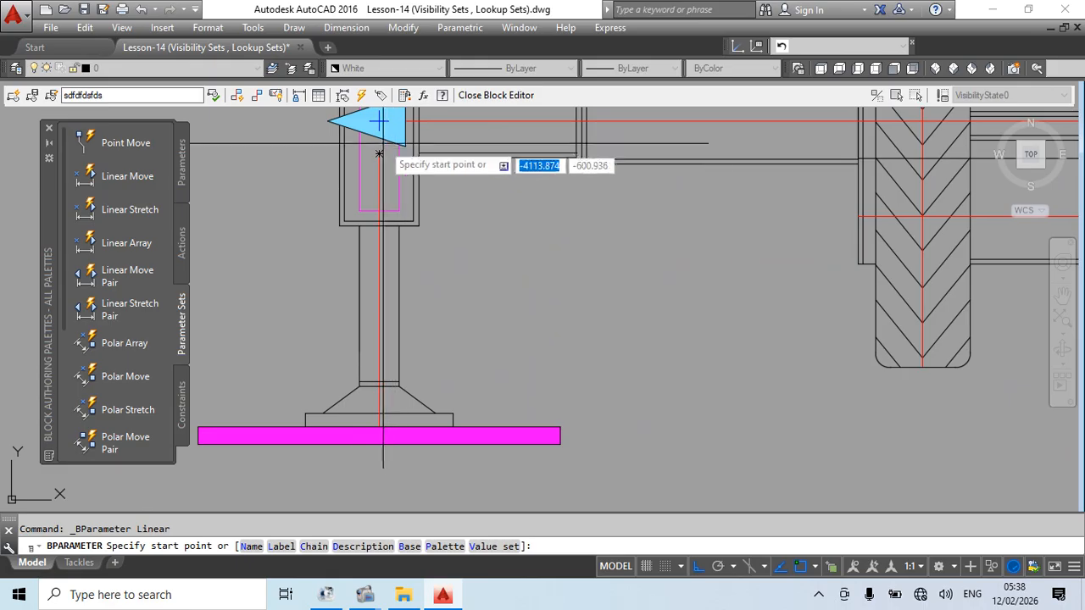
left_click(379, 121)
left_click(381, 447)
scroll(373, 460, "down", 5)
left_click(294, 462)
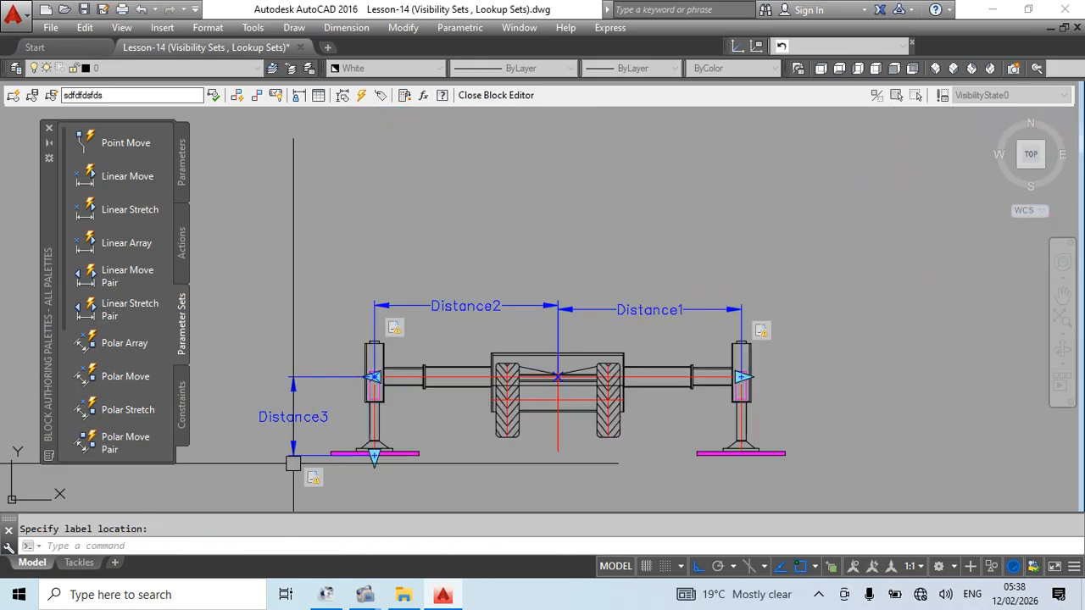
Step: Add a vertical Linear Stretch set from the right beam centreline's endpoint to the underside of the magenta pad, labelled outside the right jack
key("Return")
scroll(718, 403, "up", 3)
left_click(699, 362)
scroll(720, 322, "up", 3)
scroll(721, 378, "up", 2)
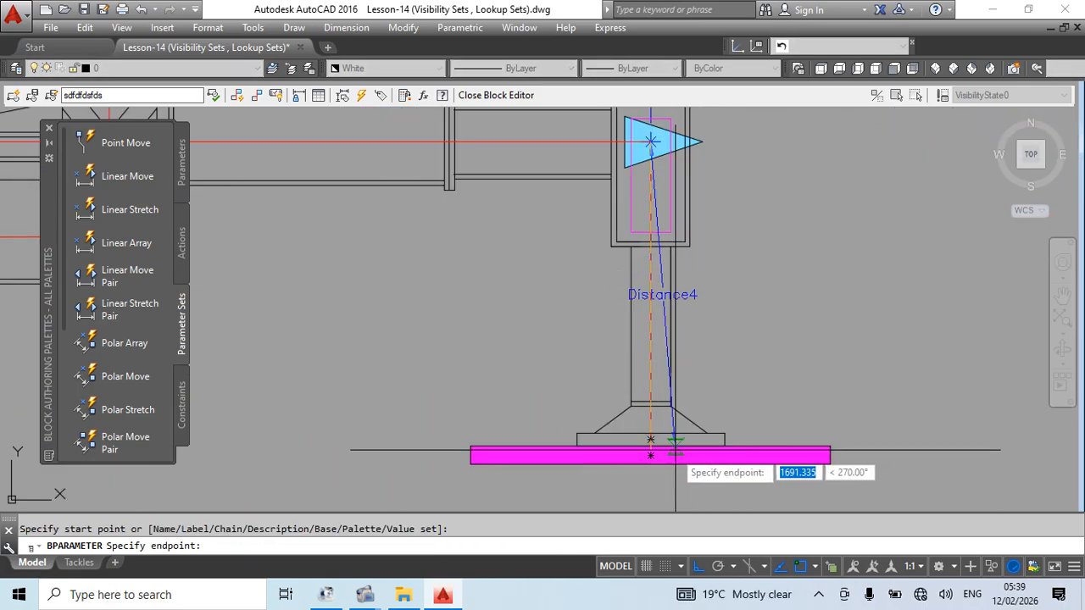
left_click(651, 450)
scroll(670, 440, "down", 5)
left_click(780, 446)
scroll(788, 437, "down", 2)
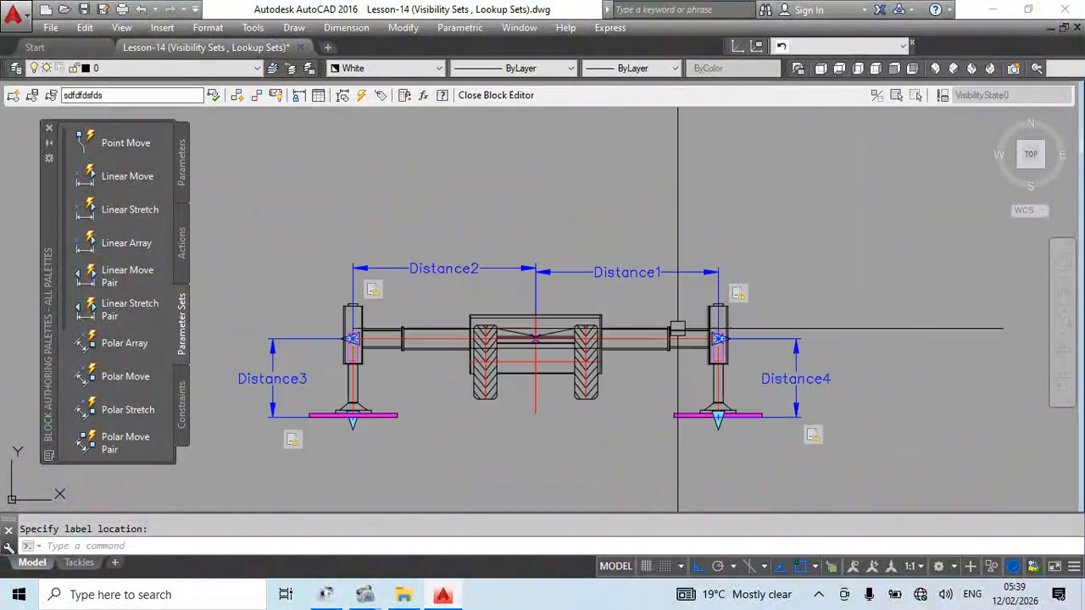
middle_click_drag(854, 395, 856, 378)
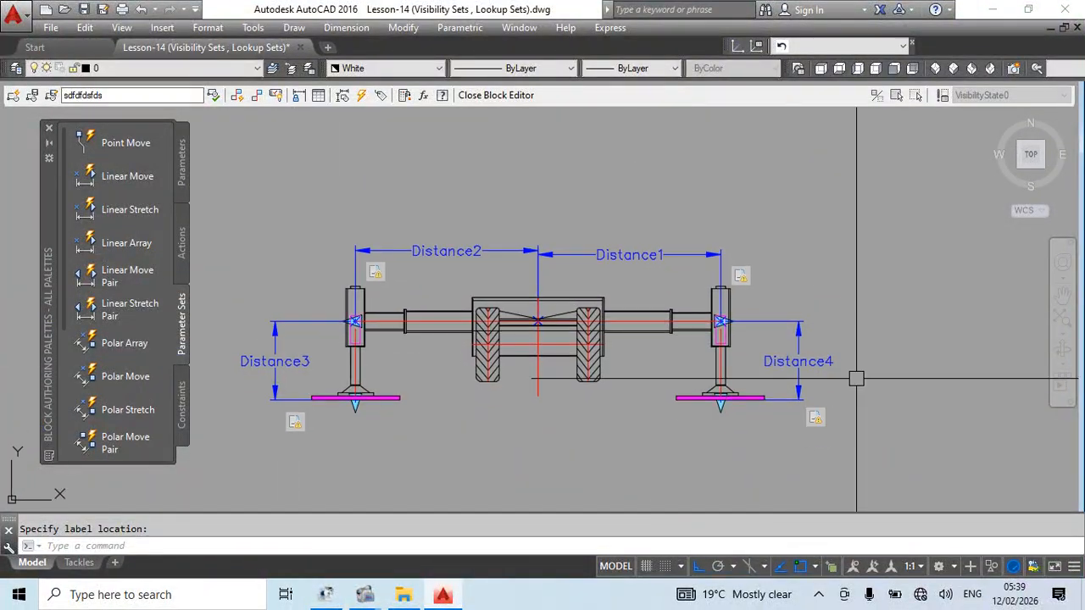
scroll(730, 253, "up", 4)
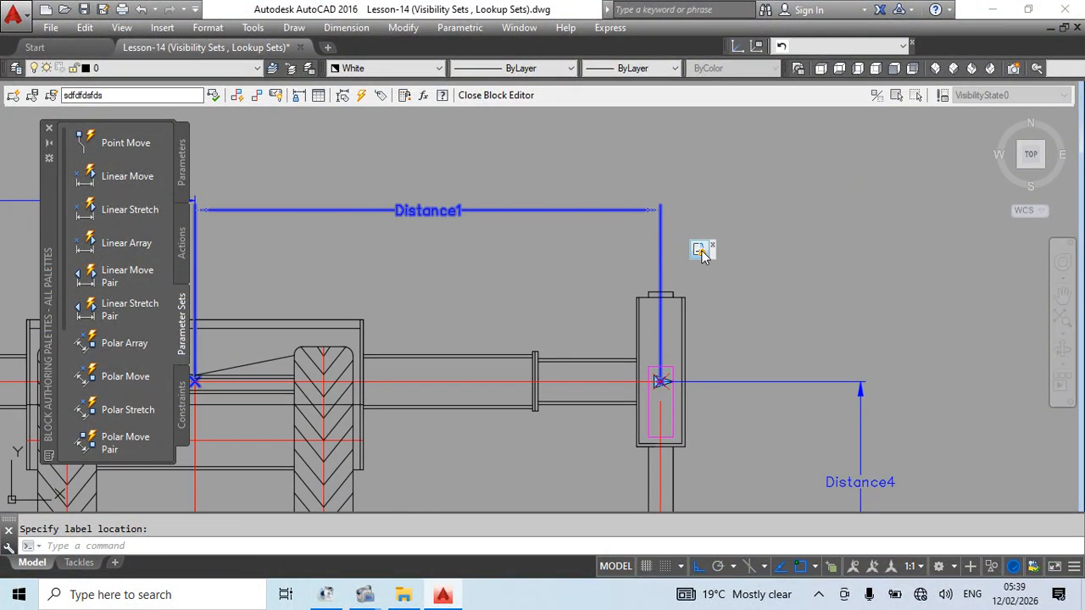
right_click(699, 250)
mouse_move(767, 288)
left_click(917, 304)
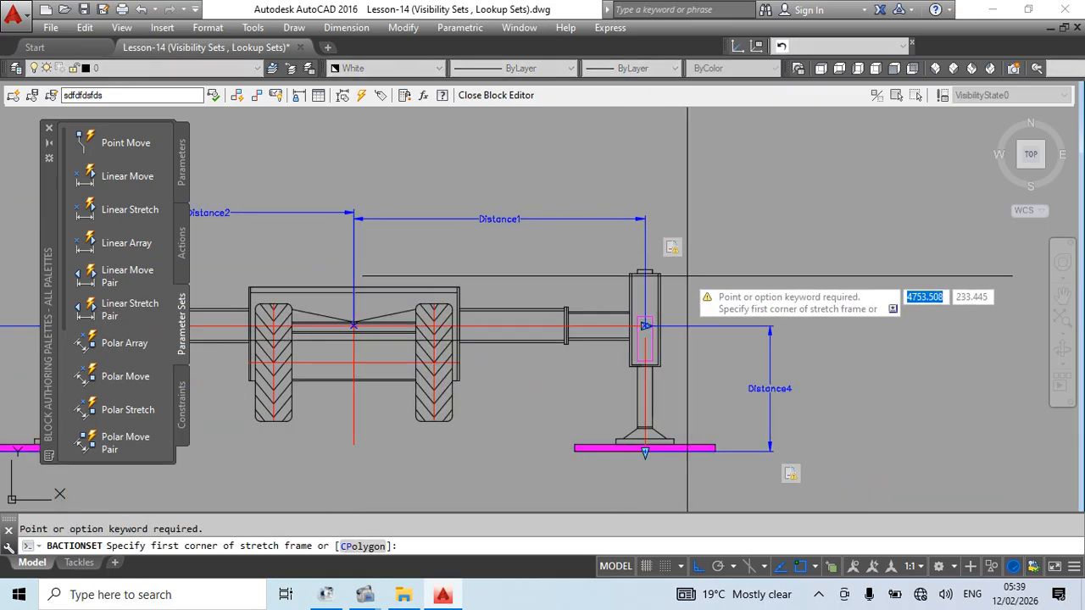
scroll(737, 373, "up", 3)
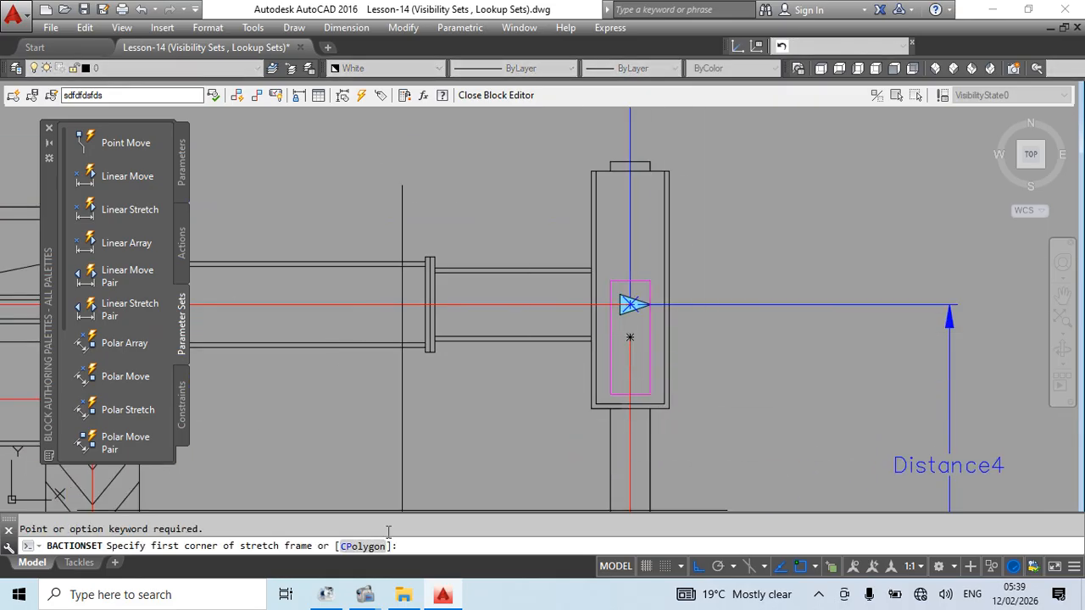
scroll(495, 338, "down", 2)
middle_click_drag(541, 368, 517, 312)
left_click(758, 181)
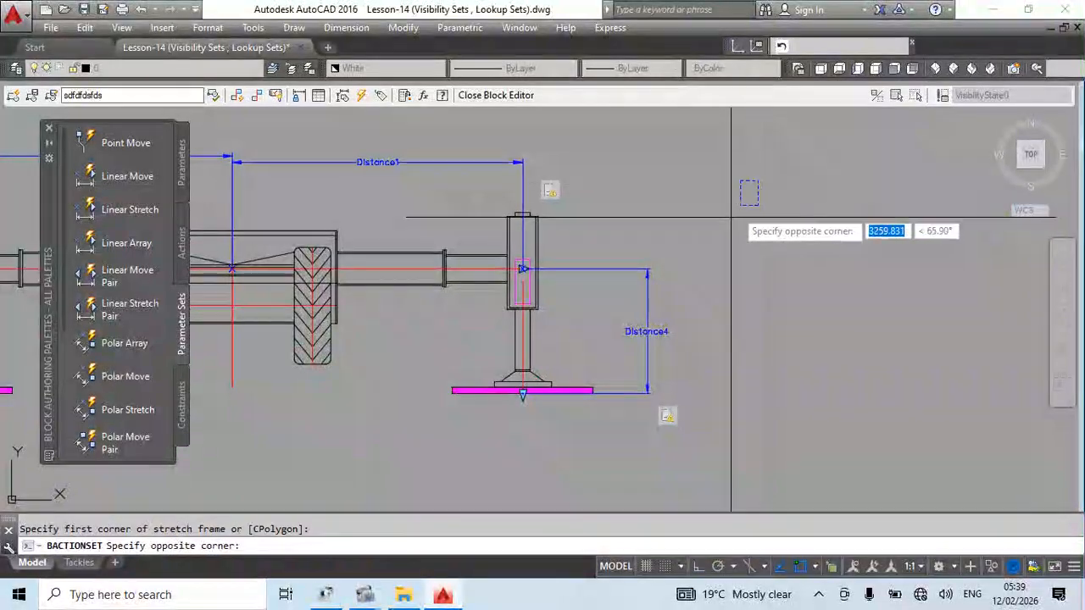
left_click(381, 438)
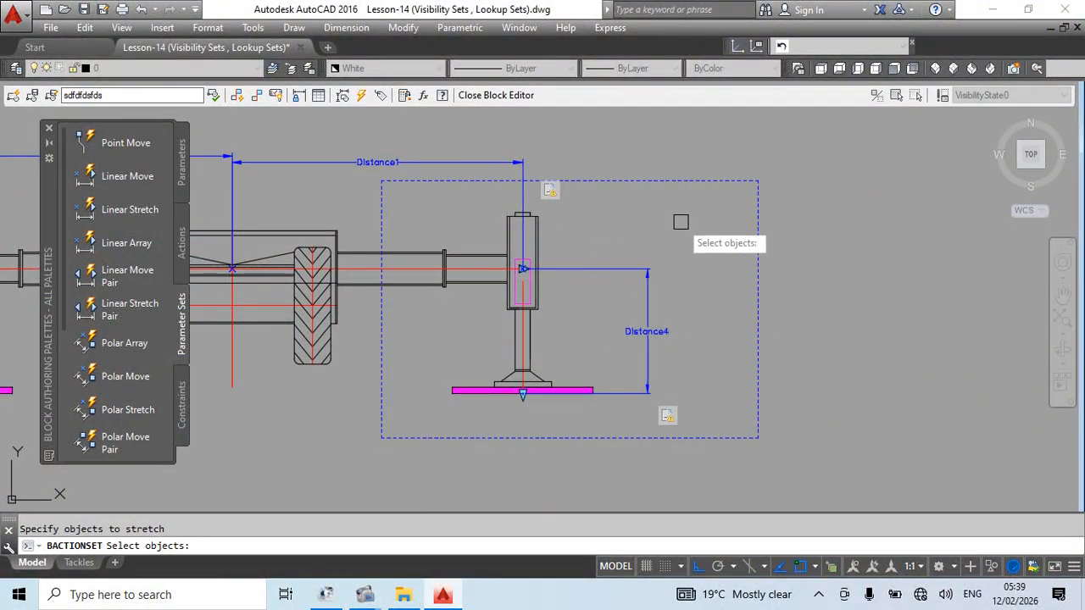
key("Escape")
middle_click_drag(707, 354, 722, 290)
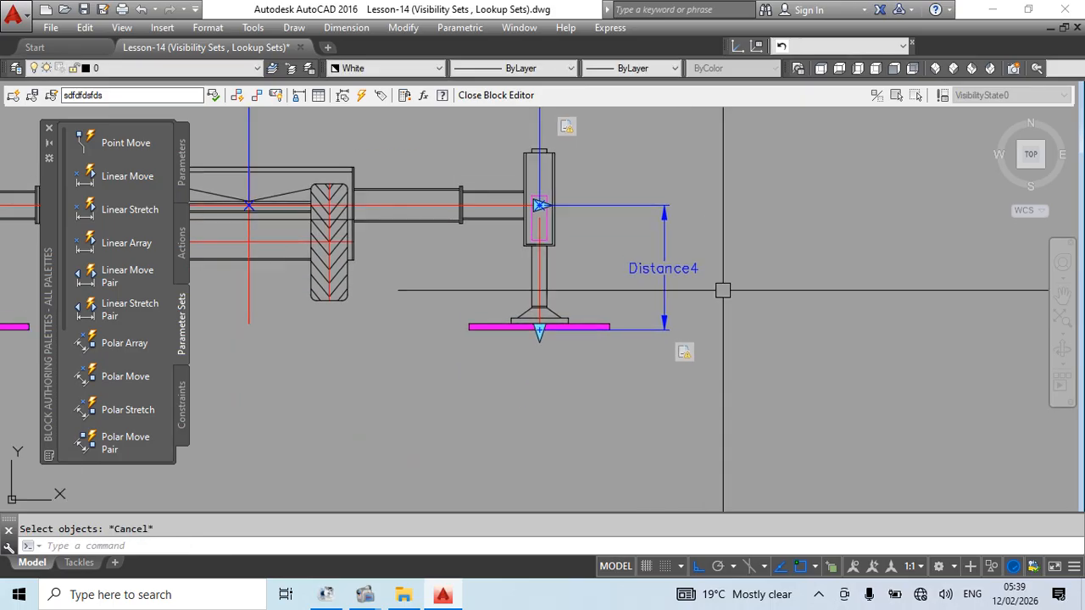
right_click(683, 353)
key("Escape")
Step: Open the properties of all four linear parameters together, and clear the selection
scroll(794, 223, "down", 2)
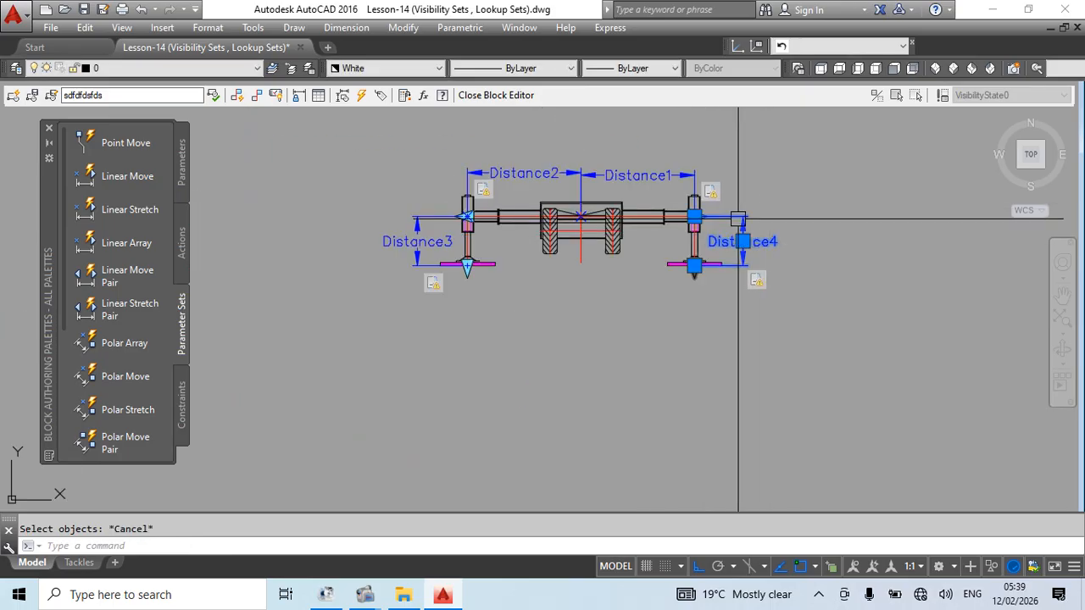
left_click(678, 180)
left_click(433, 265)
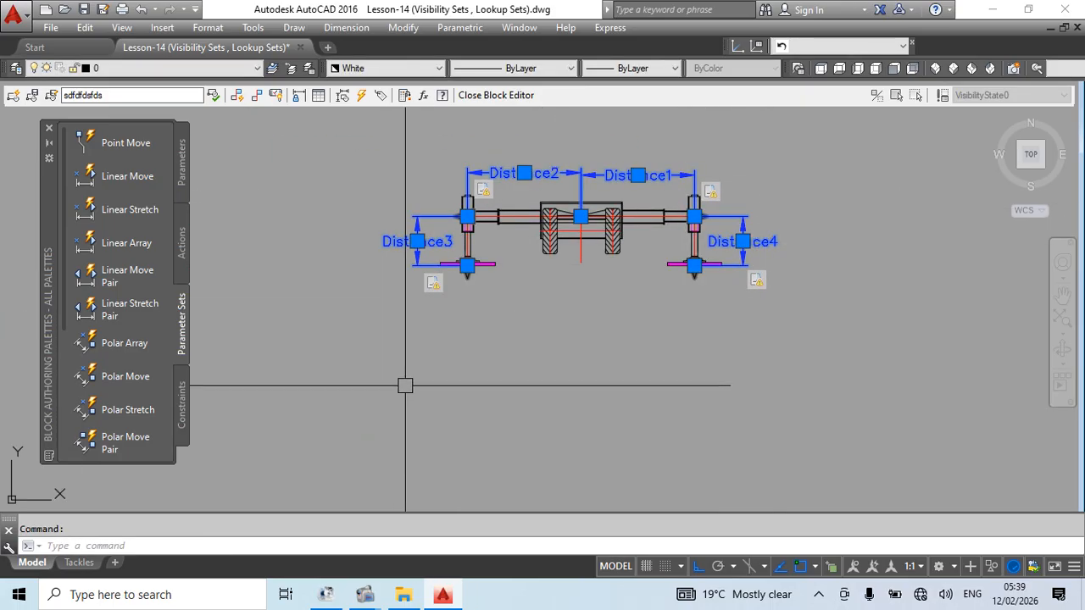
key("ctrl+1")
scroll(197, 447, "down", 2)
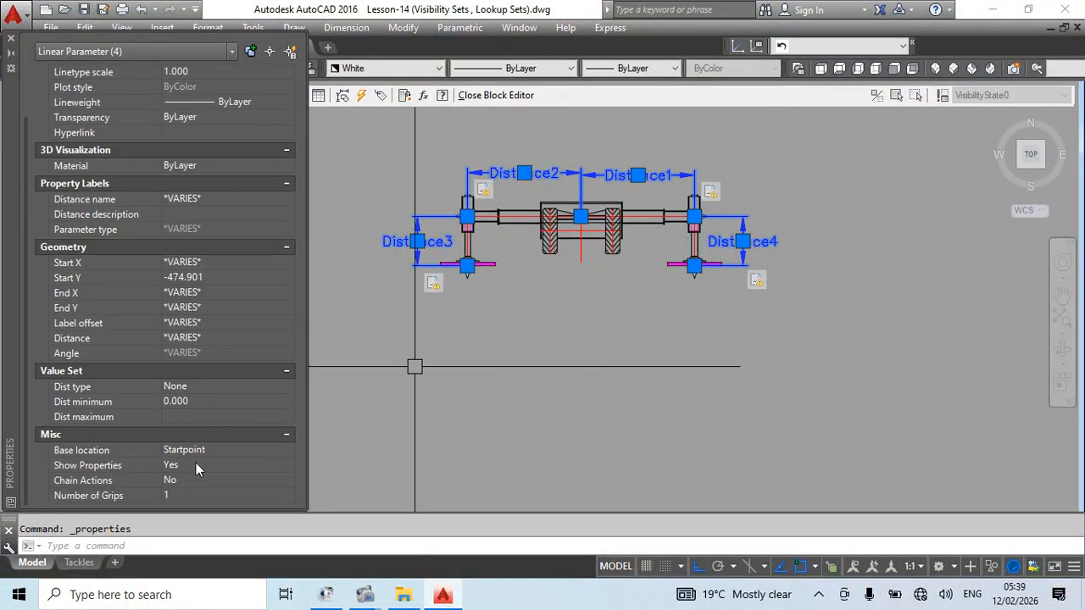
key("Escape")
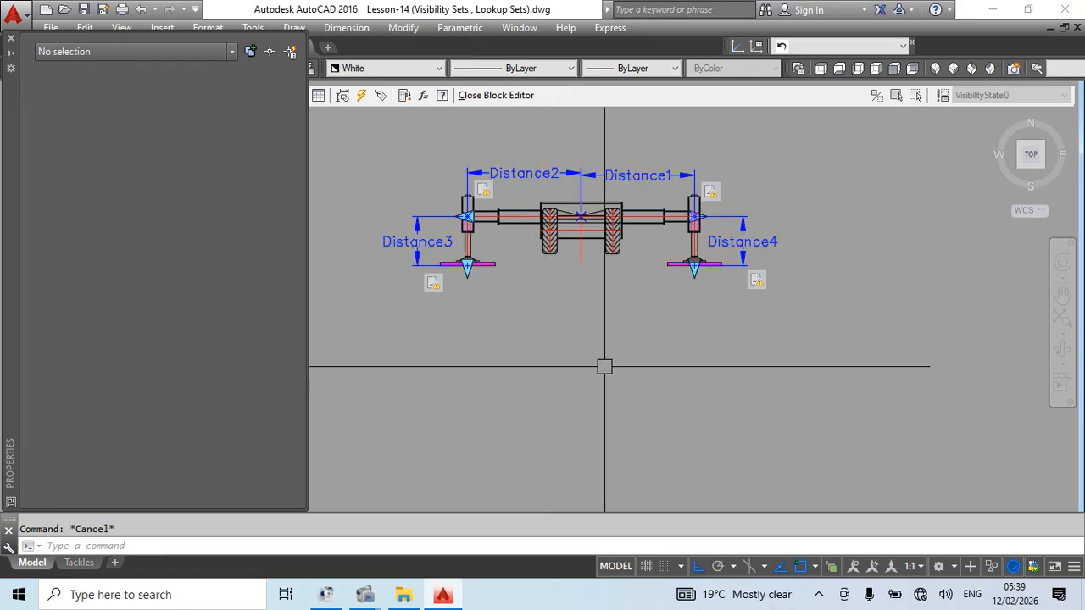
Step: Set the grip display to 0 for the right horizontal parameter
left_click(644, 176)
right_click(644, 176)
mouse_move(698, 188)
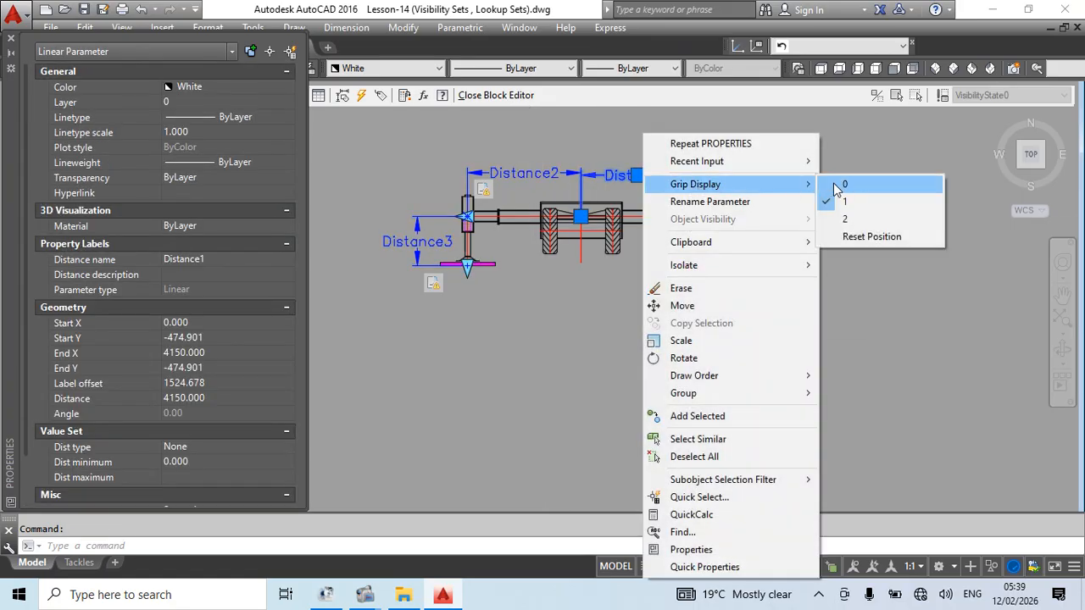
left_click(847, 185)
key("Escape")
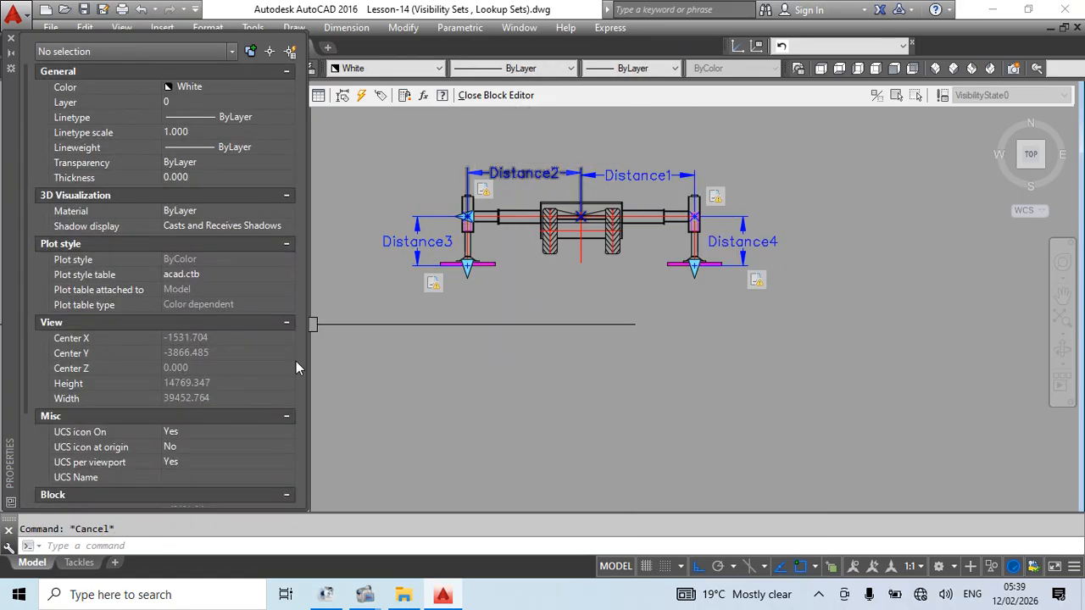
Step: Set the number of grips to 0 for the left horizontal parameter
left_click(524, 173)
scroll(162, 417, "down", 1)
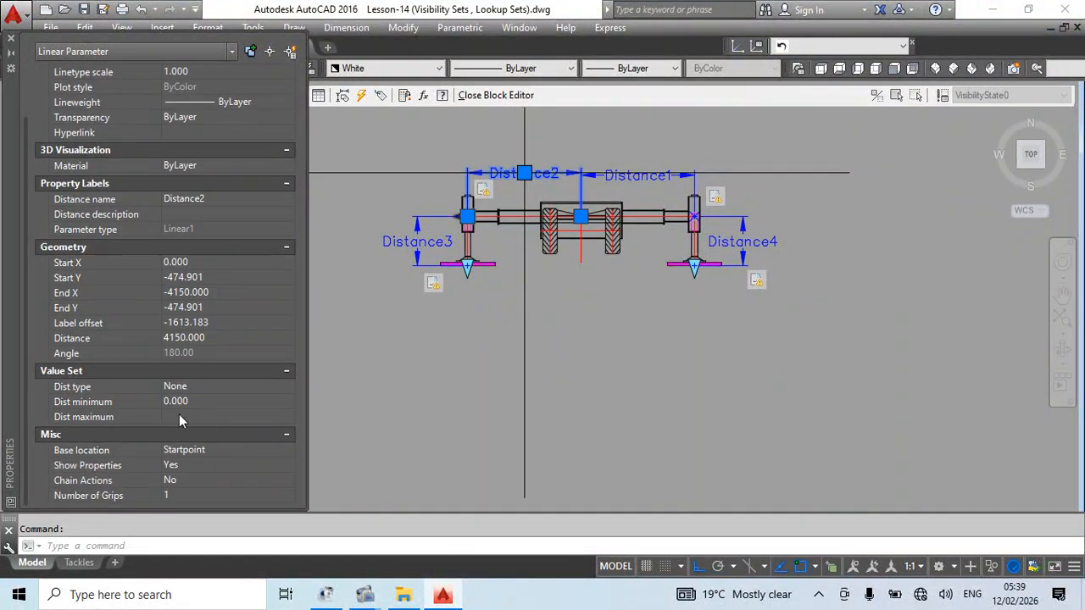
left_click(174, 494)
left_click(174, 495)
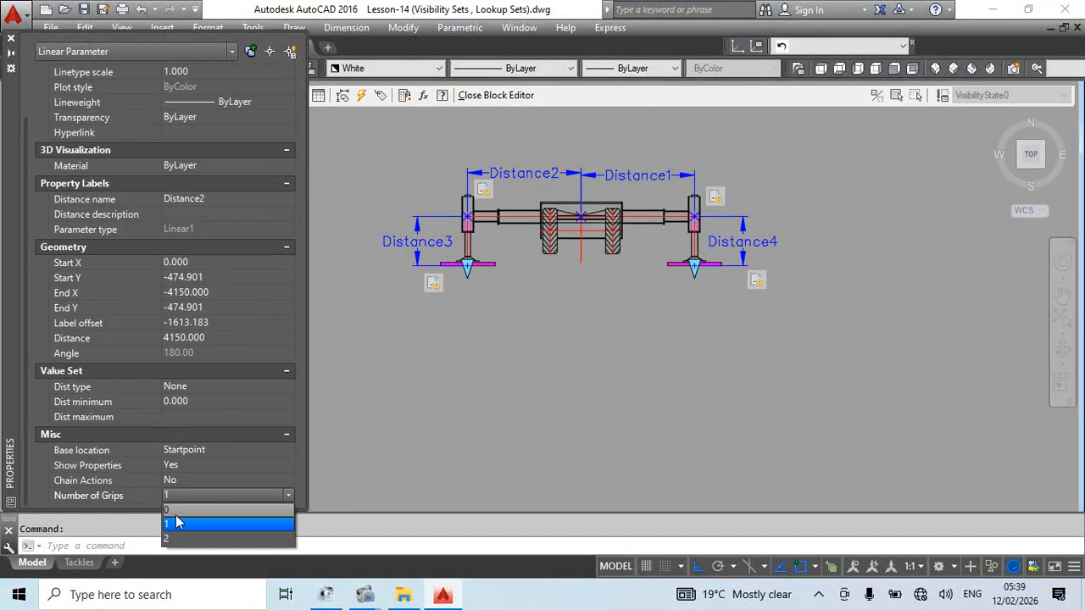
left_click(176, 514)
Step: Set the number of grips to 0 for the left jack's vertical parameter
left_click(433, 211)
scroll(193, 474, "down", 1)
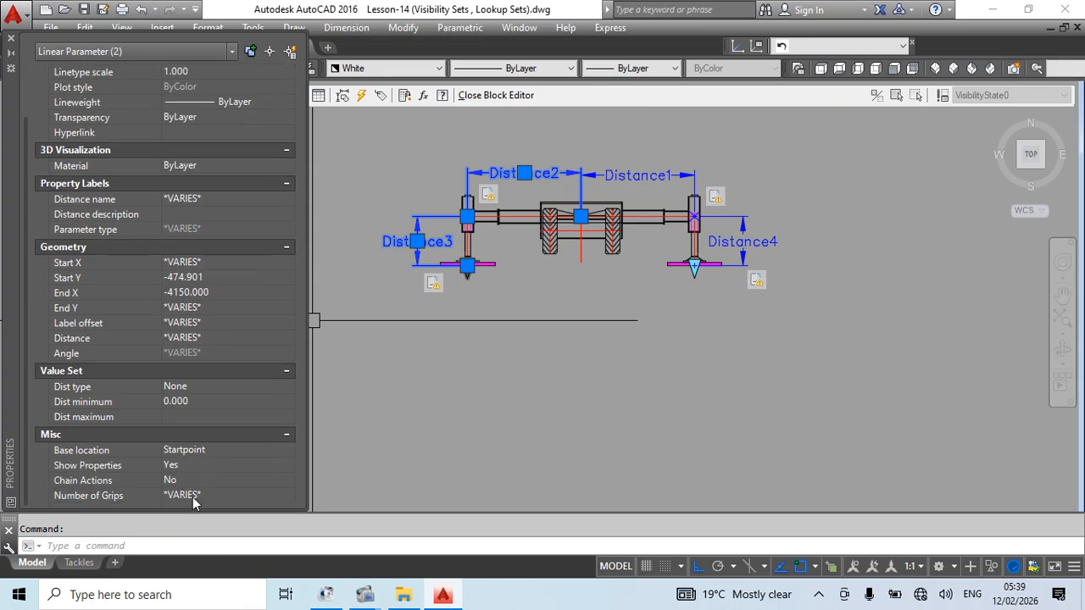
left_click(193, 500)
left_click(183, 513)
key("Escape")
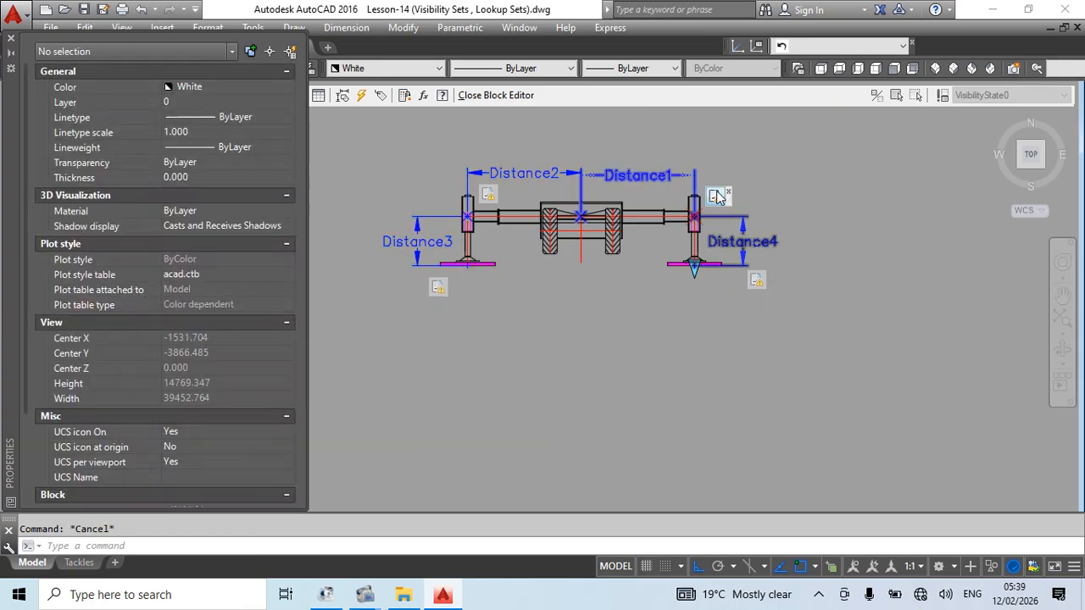
Step: Set the number of grips to 0 for all four linear parameters at once, and close the properties
left_click(733, 218)
right_click(739, 218)
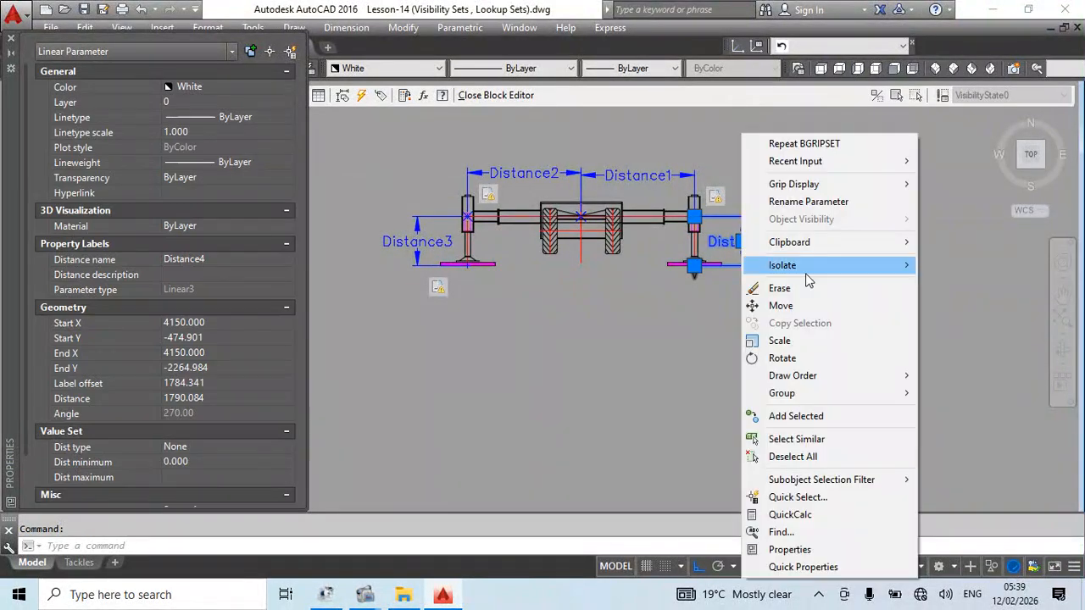
left_click(796, 439)
scroll(215, 495, "down", 2)
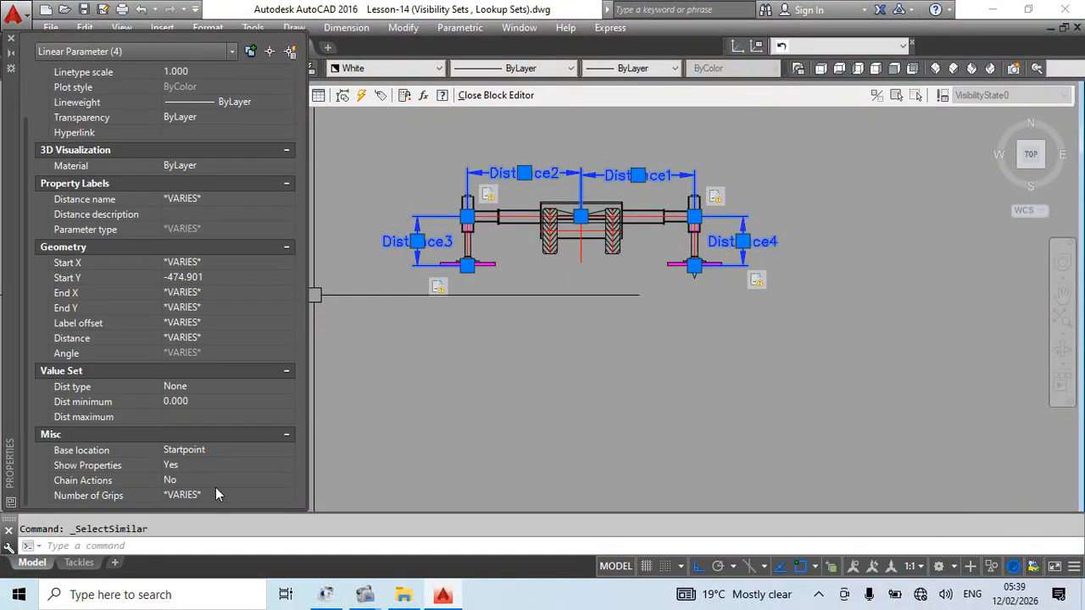
left_click(188, 498)
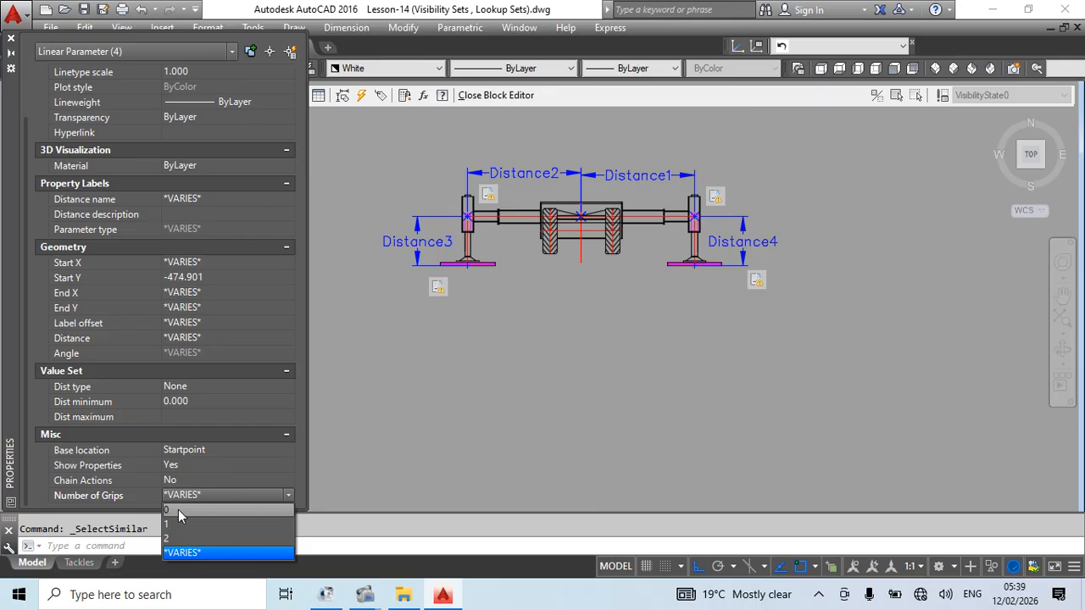
left_click(178, 509)
key("Escape")
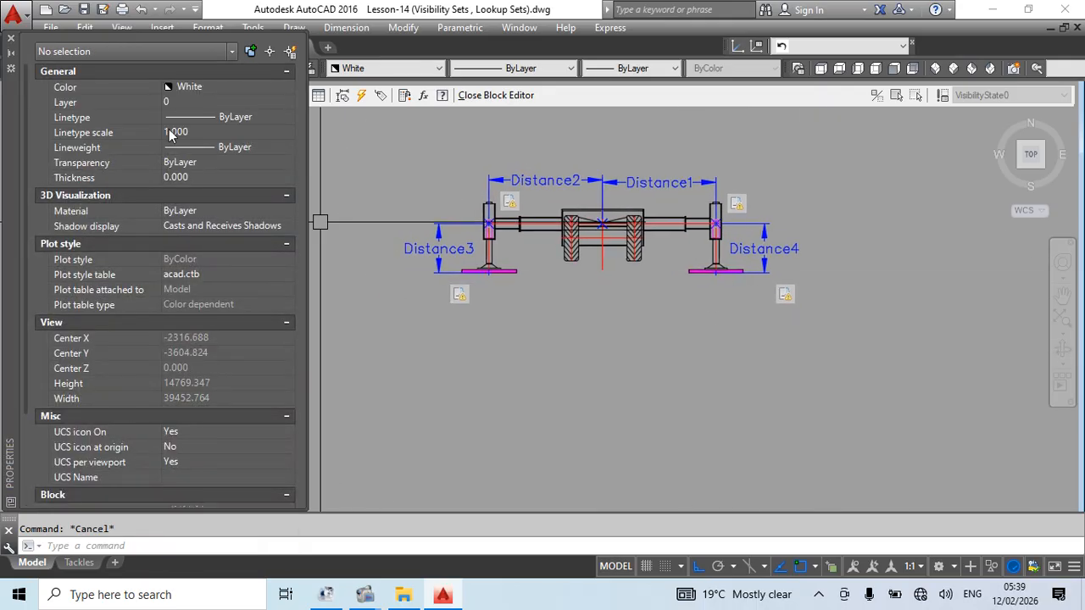
left_click(11, 41)
scroll(684, 359, "up", 4)
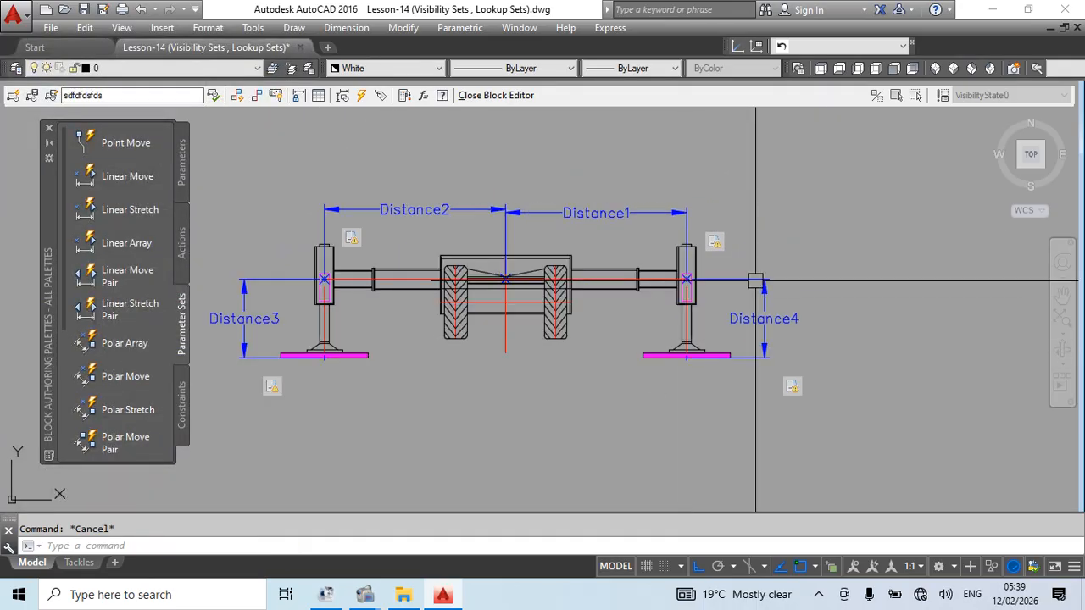
Step: Define the right jack's vertical stretch action with a frame around the lower leg and foot plate, and select the objects inside it
right_click(678, 285)
mouse_move(751, 311)
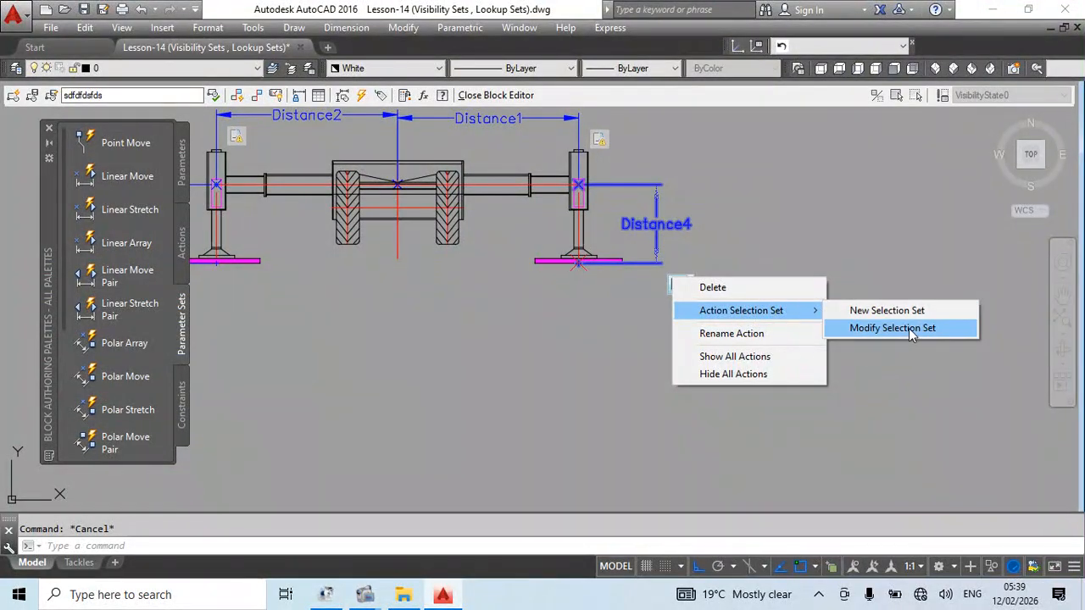
left_click(898, 329)
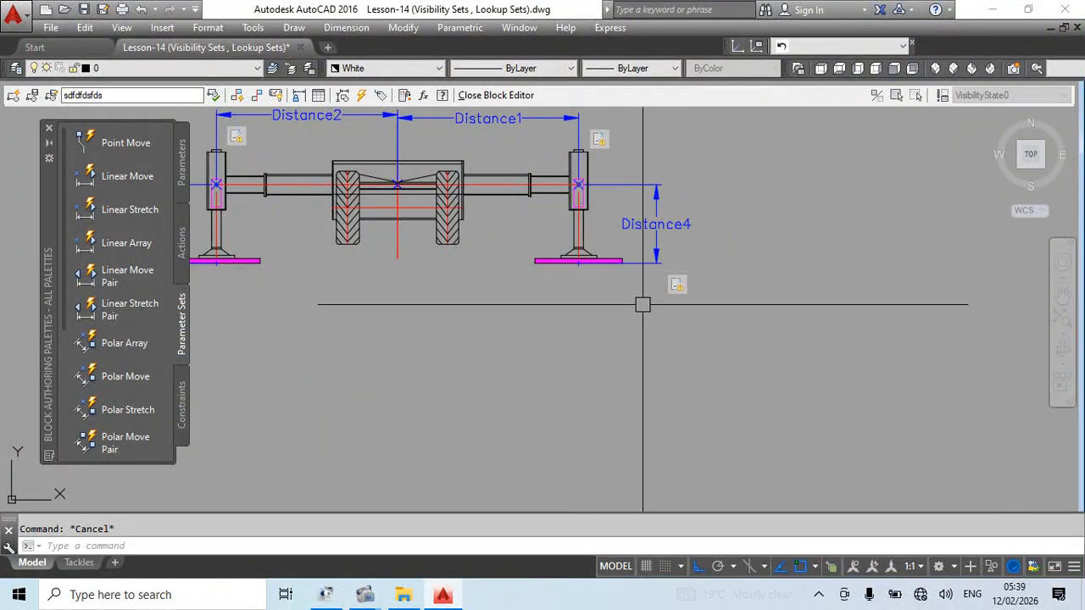
scroll(668, 330, "up", 5)
right_click(679, 303)
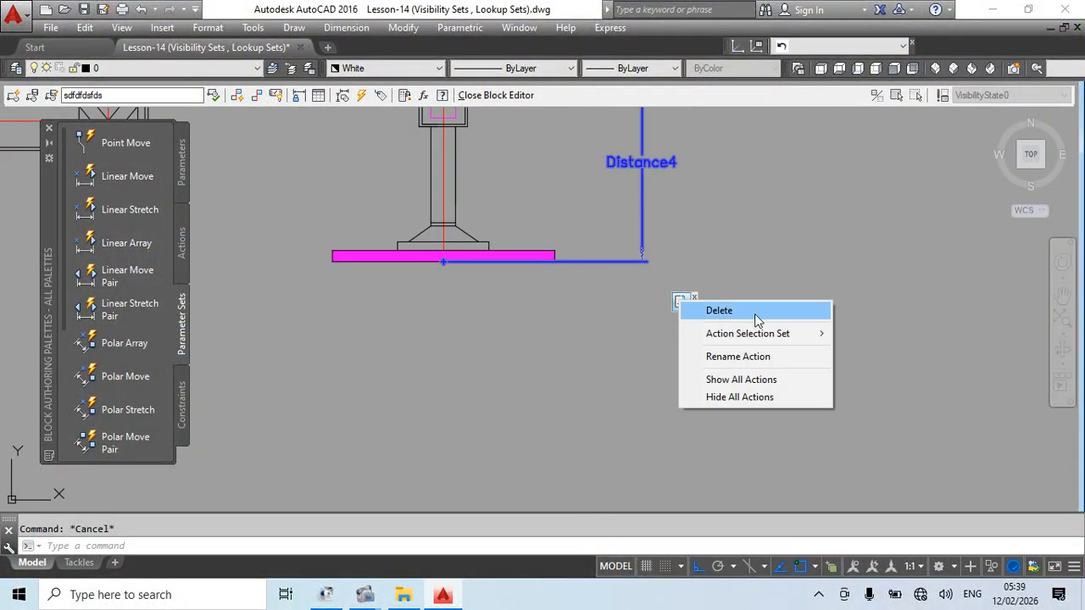
mouse_move(751, 334)
left_click(881, 349)
mouse_move(628, 326)
middle_mouse_down()
mouse_move(732, 401)
mouse_move(723, 381)
middle_mouse_up()
left_click(689, 235)
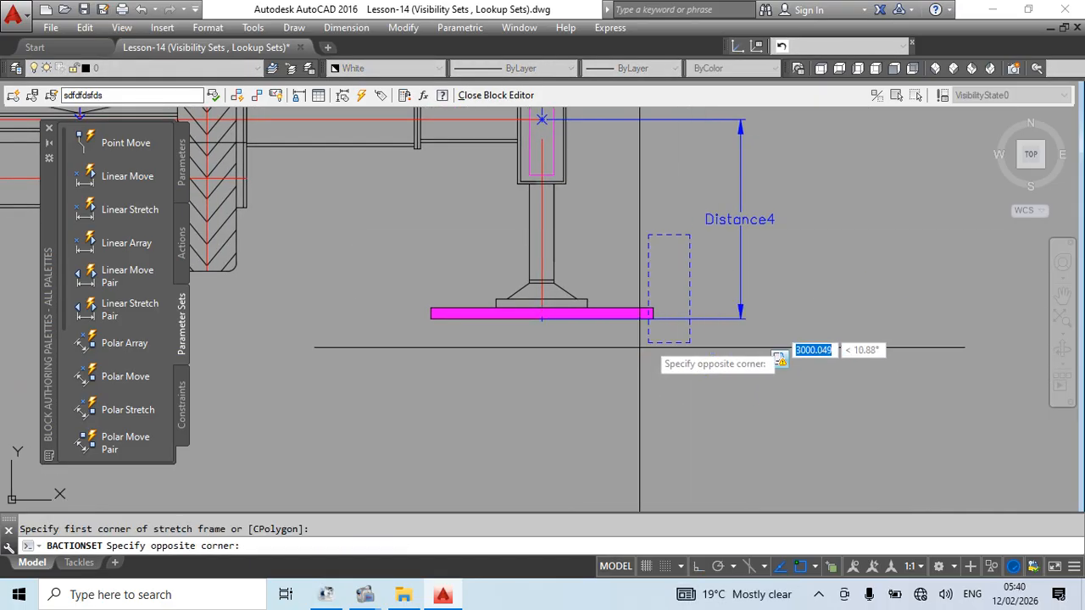
left_click(673, 245)
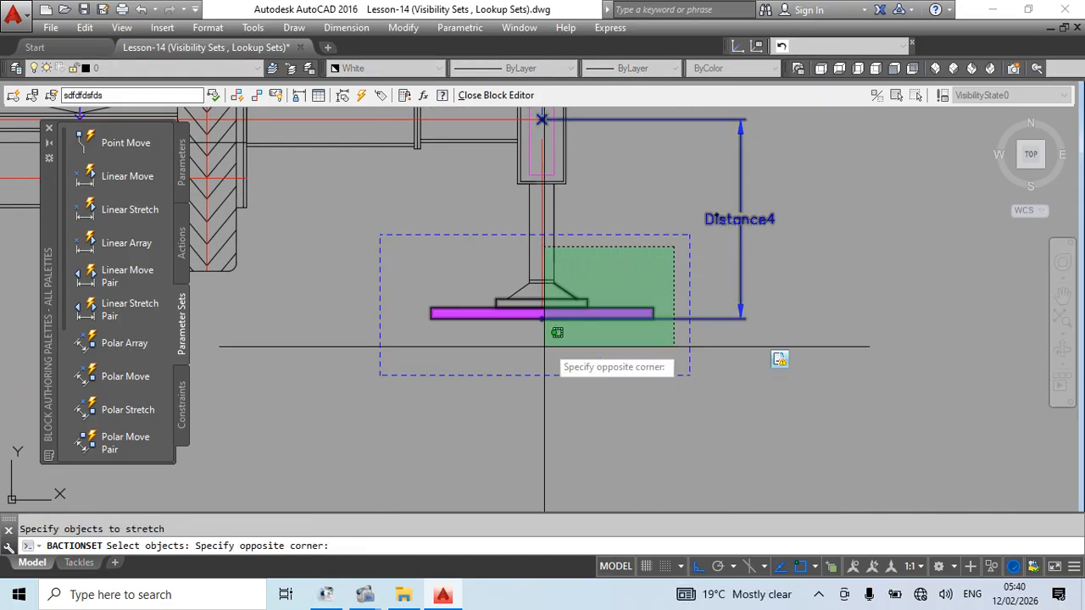
left_click(403, 344)
key("Return")
Step: Define the right horizontal stretch action with a frame around the whole right jack and beam end, and select those objects
scroll(608, 305, "down", 2)
mouse_move(678, 343)
middle_mouse_down()
mouse_move(657, 349)
mouse_move(658, 361)
middle_mouse_up()
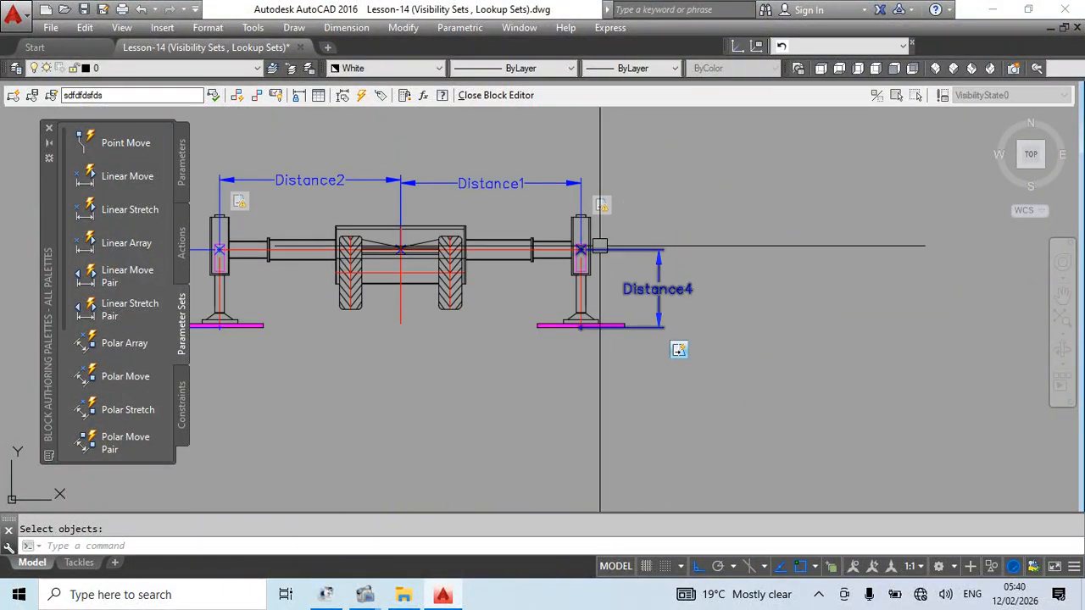
right_click(601, 204)
mouse_move(707, 243)
left_click(776, 257)
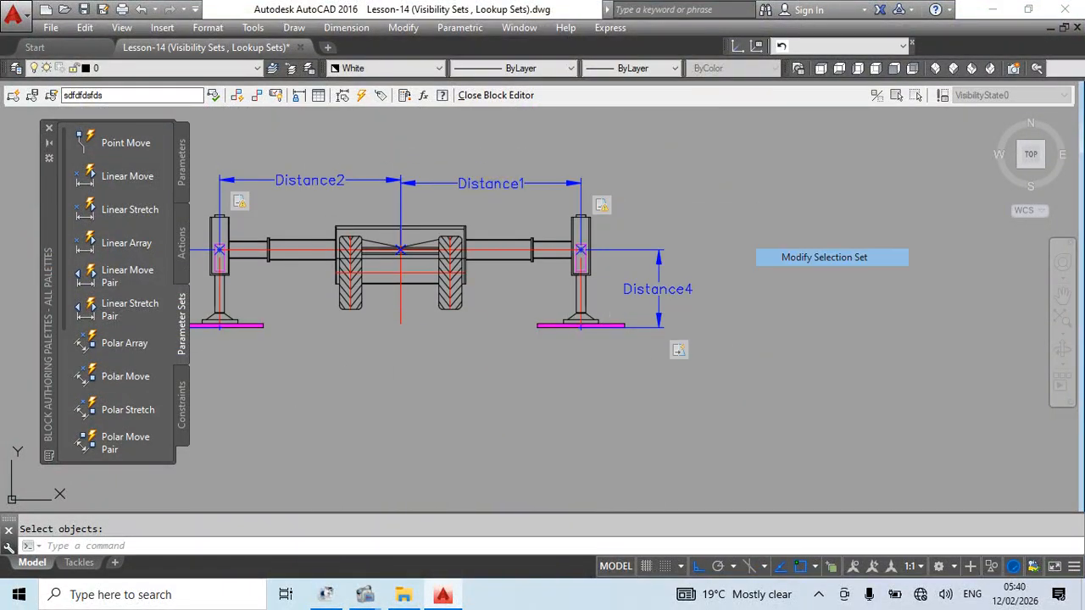
middle_click_drag(651, 227, 606, 261)
left_click(713, 183)
left_click(452, 409)
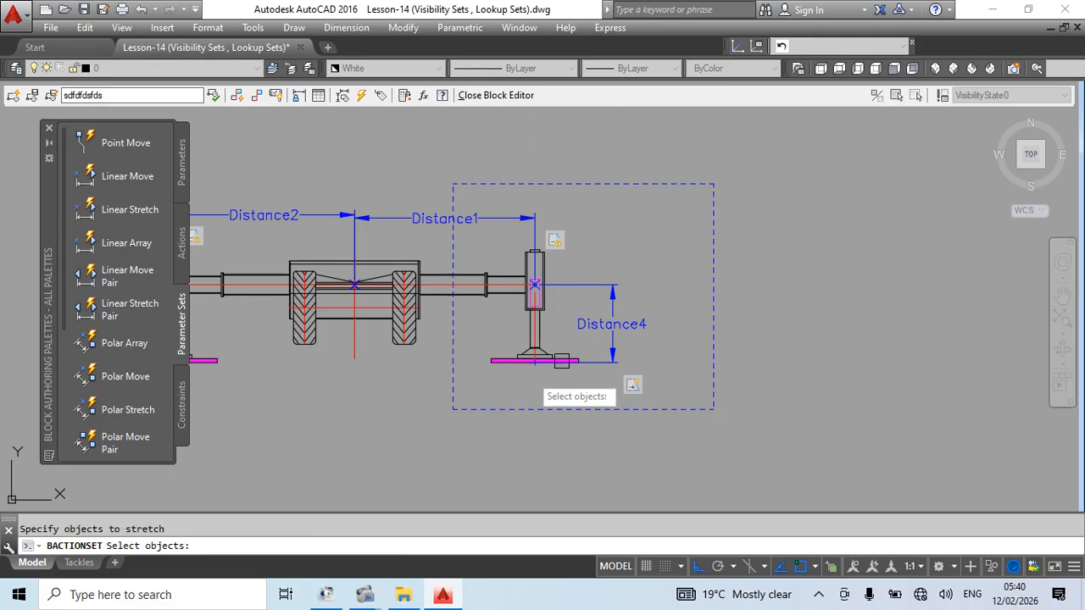
left_click(698, 195)
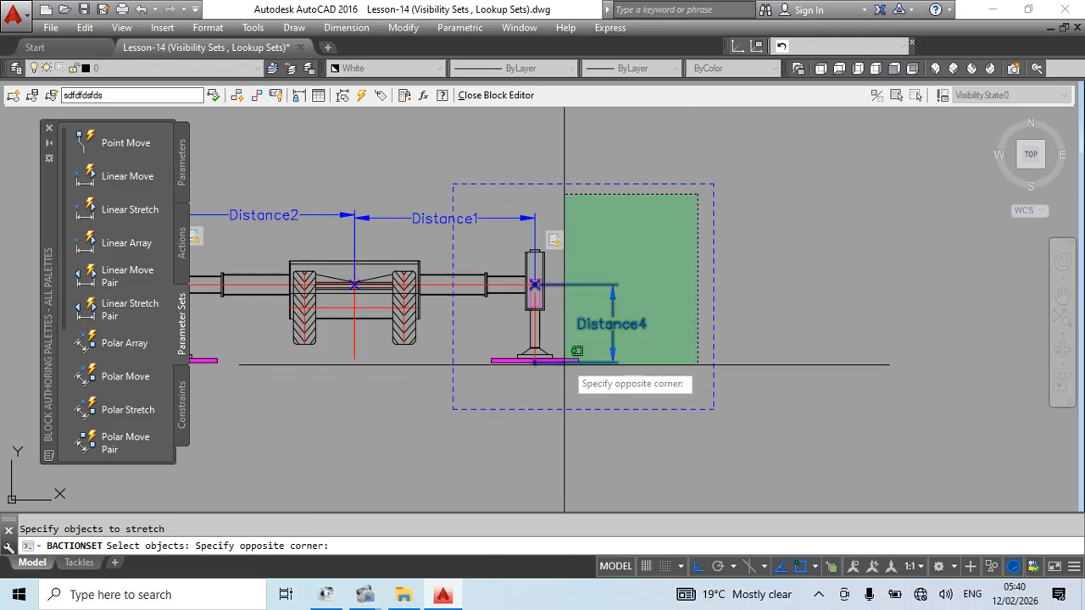
left_click(483, 393)
key("Return")
Step: Define the left jack's vertical stretch action with a frame around its lower leg and foot plate, and select the objects inside it
mouse_move(518, 382)
middle_mouse_down()
mouse_move(728, 382)
mouse_move(811, 361)
middle_mouse_up()
scroll(402, 395, "up", 5)
right_click(413, 308)
mouse_move(463, 351)
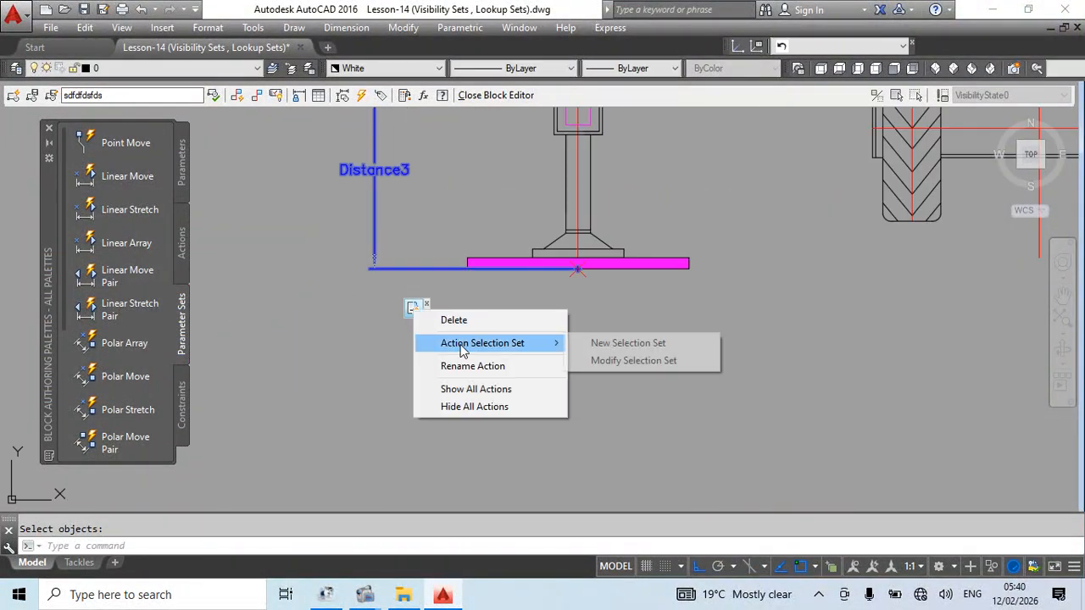
left_click(633, 360)
scroll(604, 314, "up", 4)
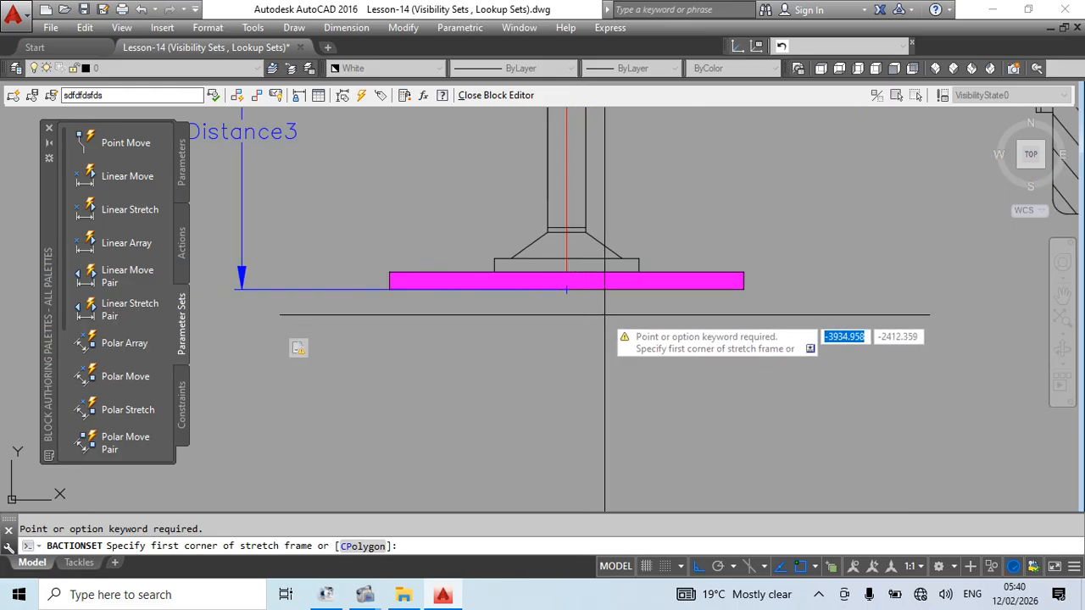
scroll(604, 315, "down", 4)
left_click(477, 391)
left_click(693, 250)
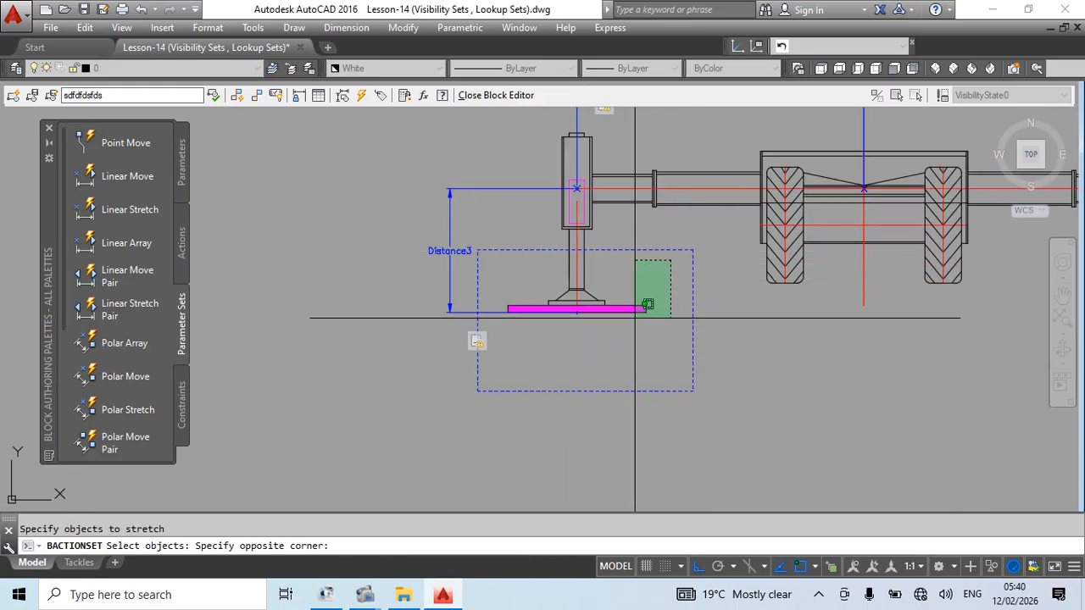
left_click(501, 362)
key("Return")
Step: Define the left horizontal stretch action with a frame around the whole left jack and beam end, and select those objects
middle_click_drag(658, 339, 639, 397)
right_click(583, 170)
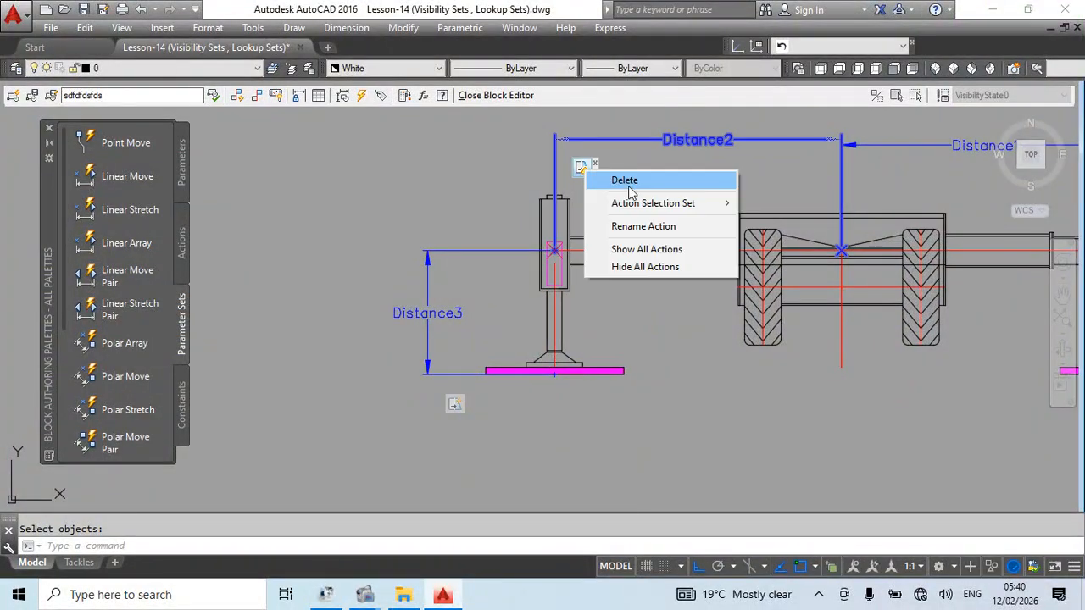
left_click(817, 221)
scroll(678, 255, "down", 3)
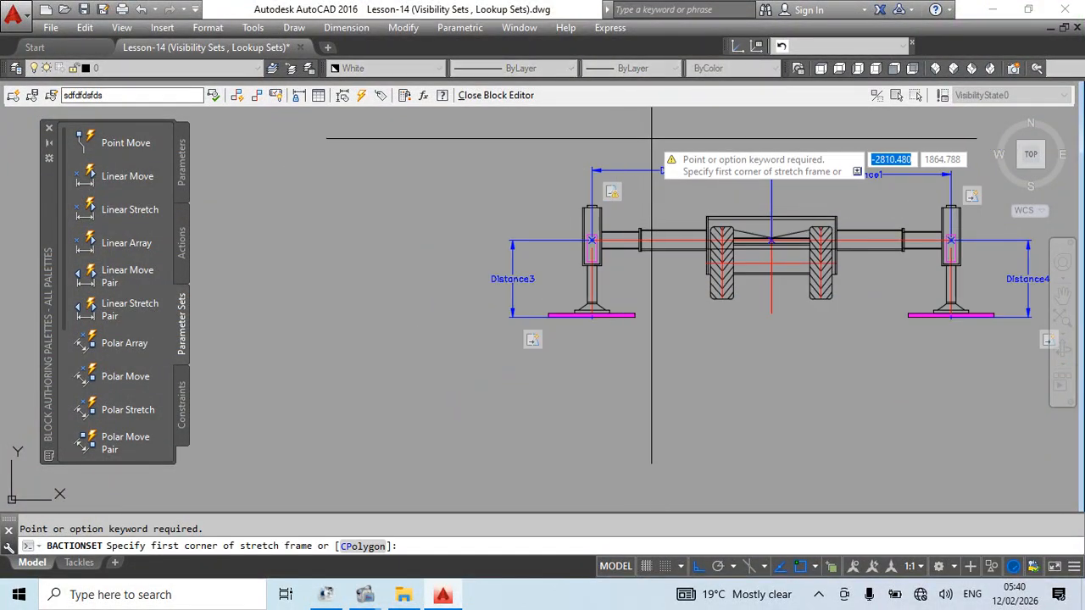
left_click(660, 141)
left_click(452, 366)
scroll(660, 147, "up", 4)
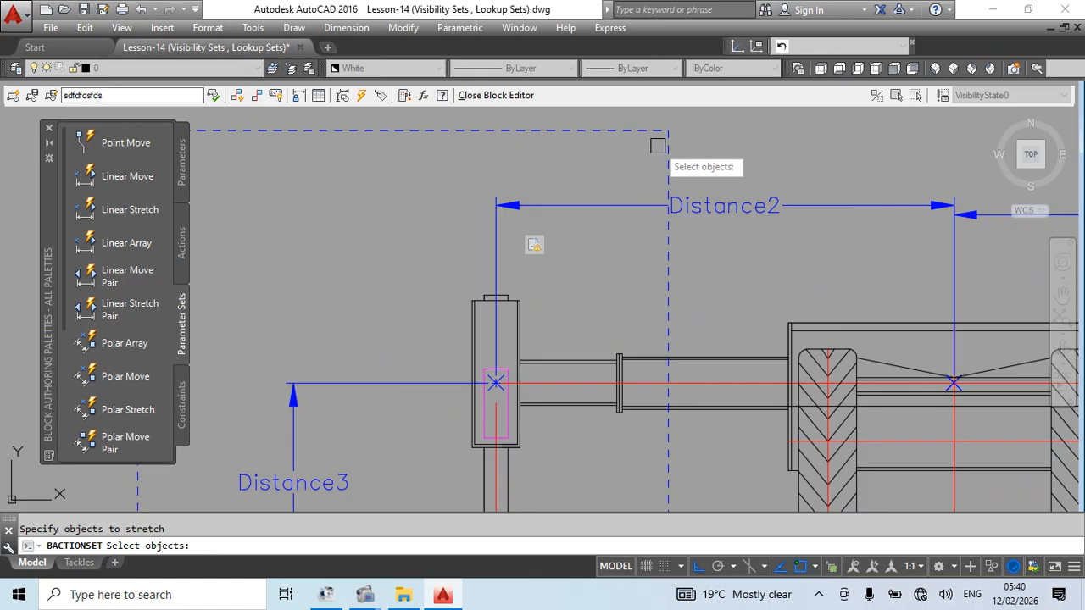
scroll(657, 146, "down", 4)
left_click(651, 159)
left_click(492, 357)
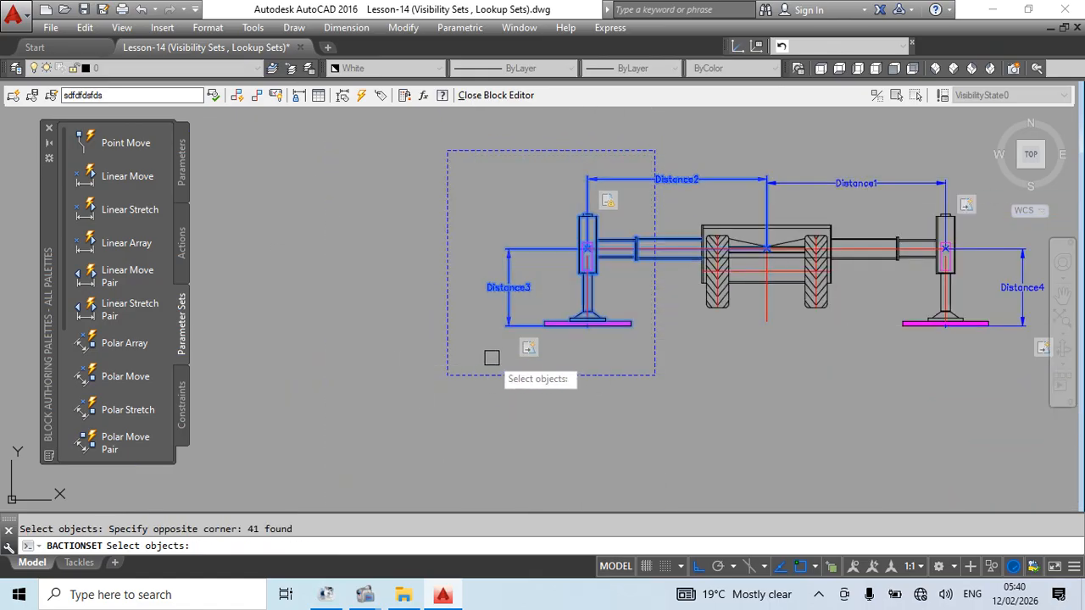
key("Return")
scroll(576, 392, "down", 2)
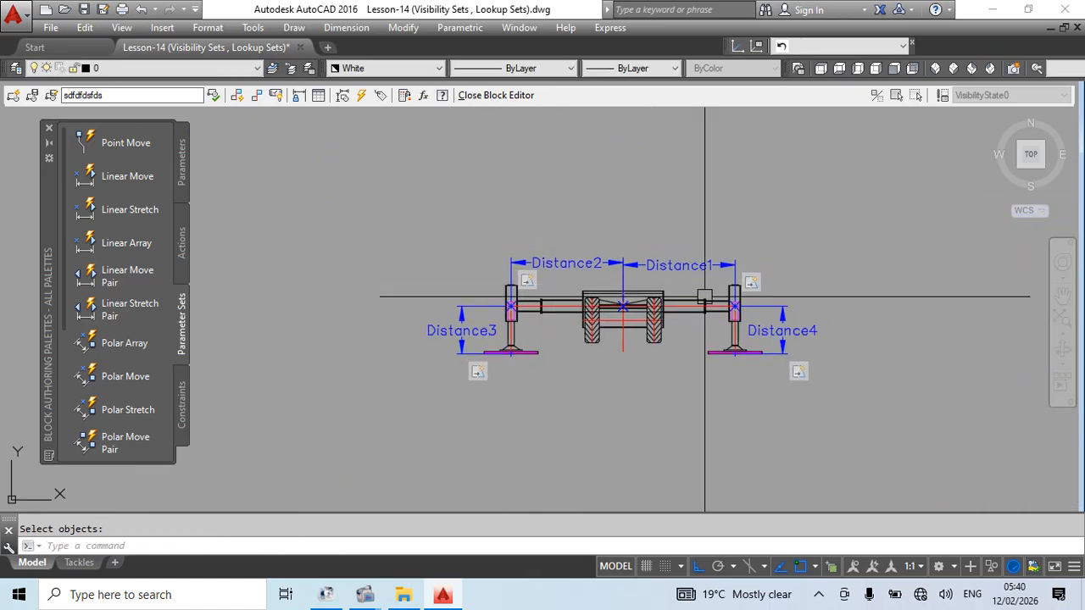
scroll(751, 314, "up", 2)
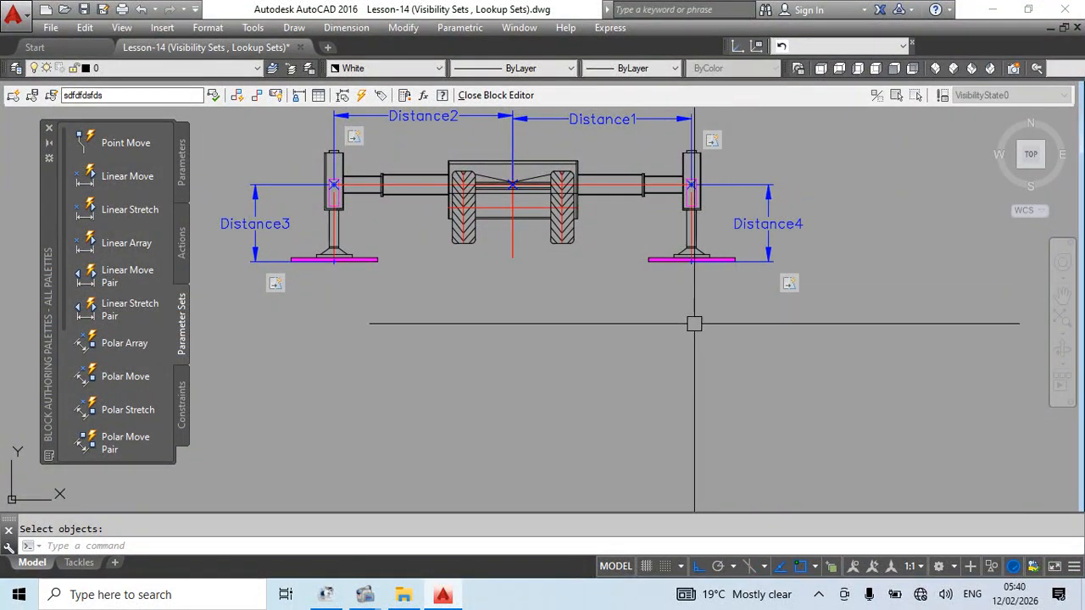
scroll(669, 338, "down", 2)
scroll(703, 246, "up", 2)
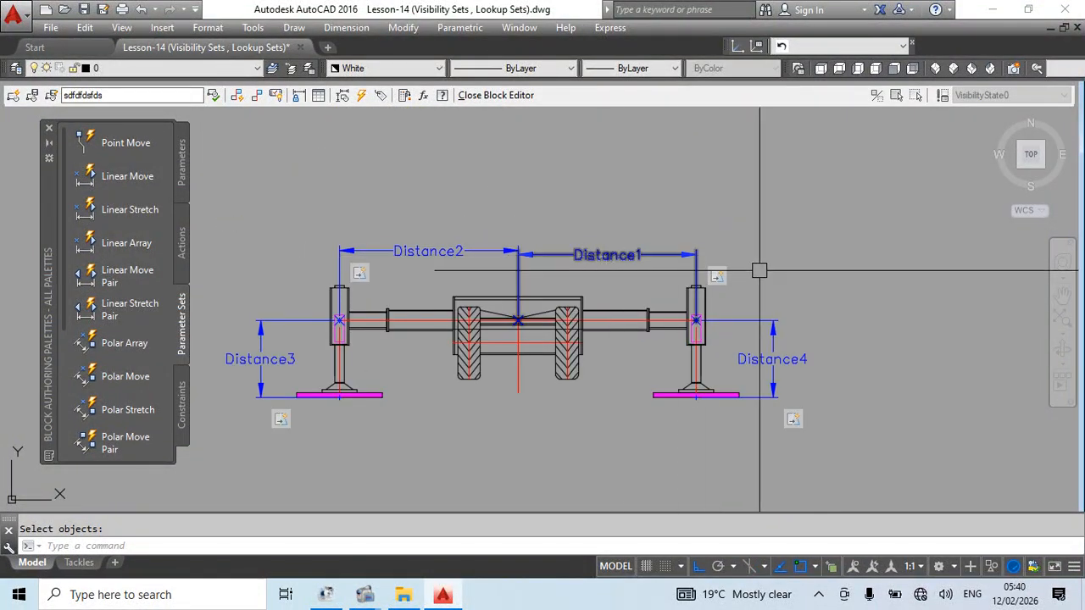
scroll(788, 267, "down", 1)
scroll(652, 368, "up", 1)
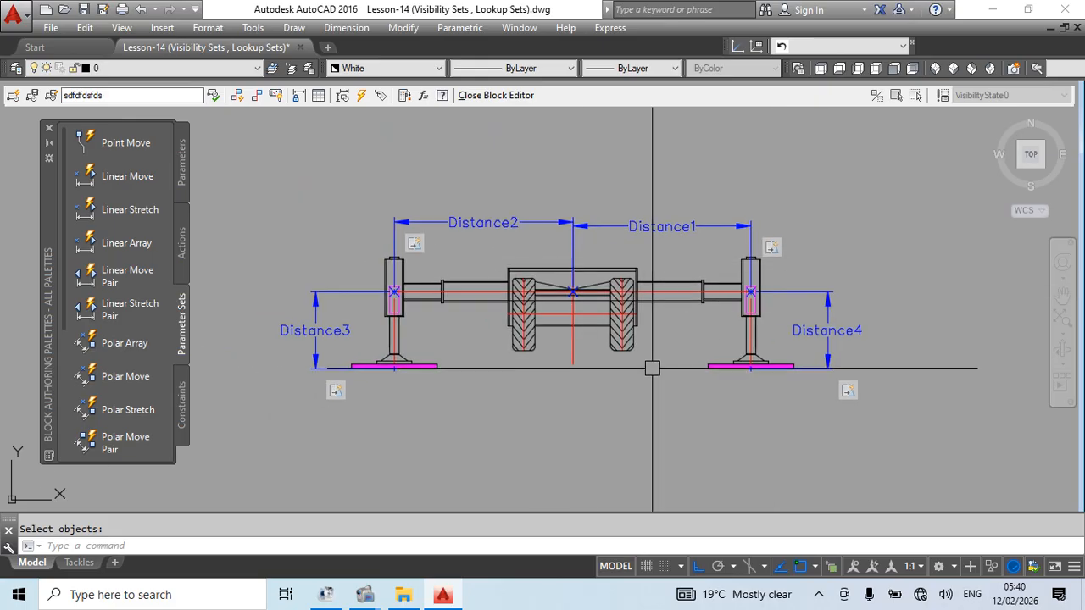
Step: Close the Block Editor and save the changes to the outrigger block
type("bc")
key("Return")
key("Return")
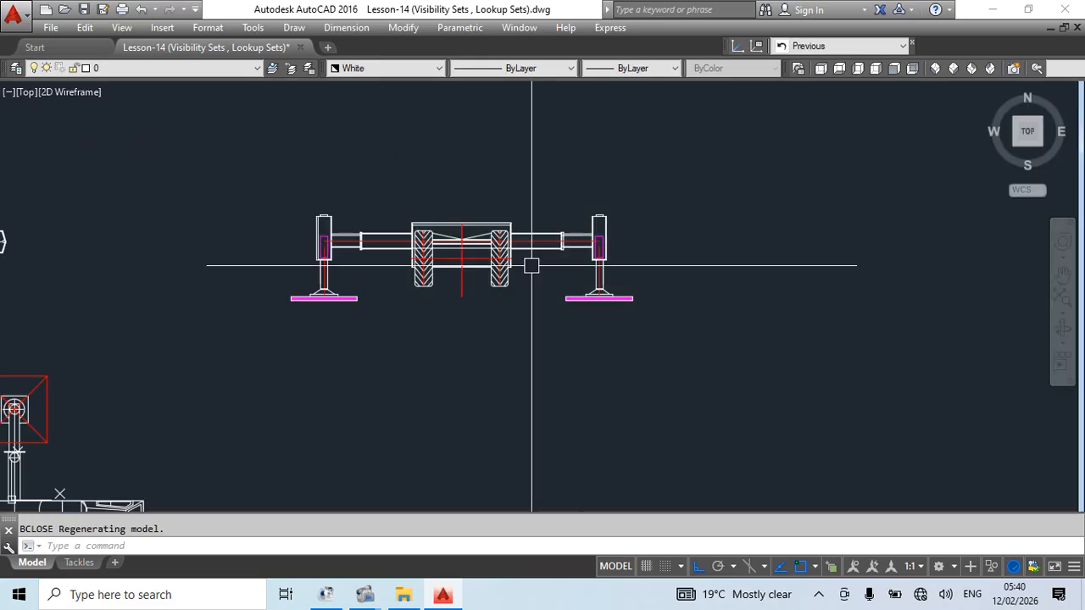
left_click(469, 282)
left_click(462, 225)
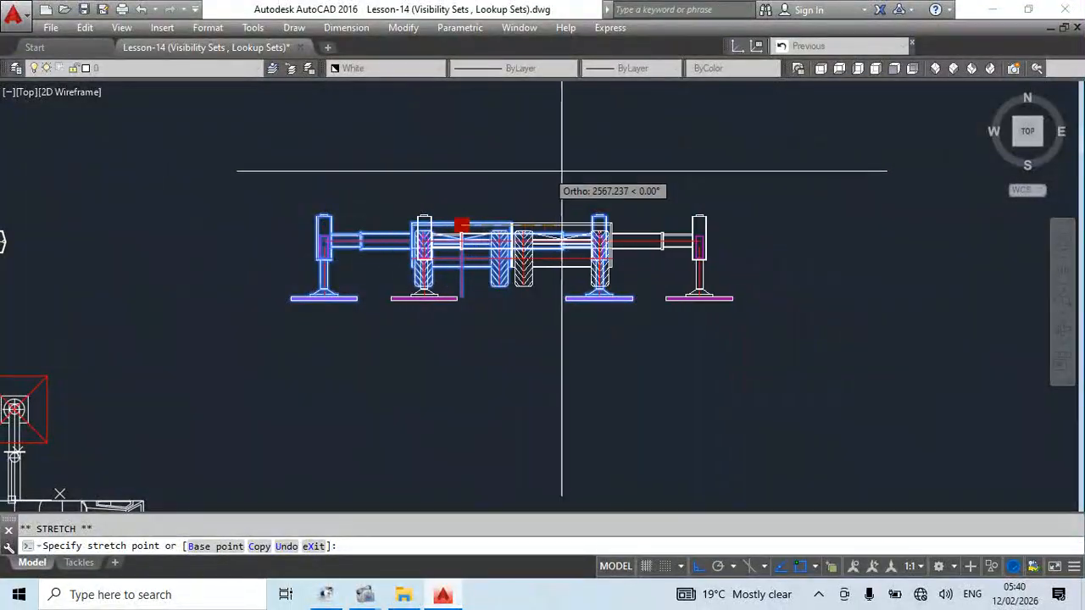
key("Escape")
key("Escape")
Step: Reopen the outrigger block in the Block Editor and show the properties of all four linear parameters together
double_click(491, 231)
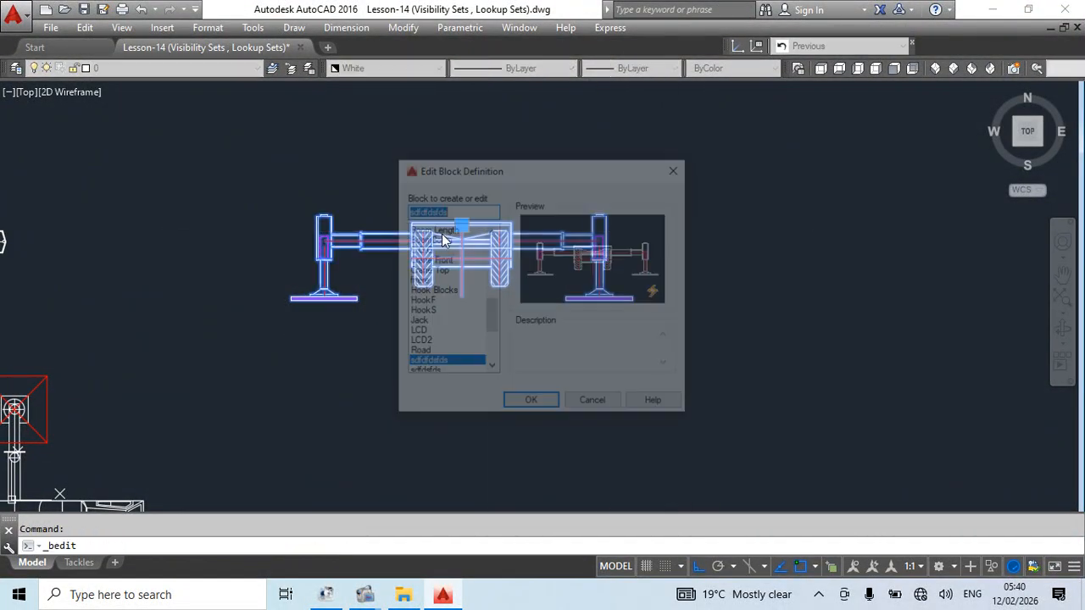
left_click(529, 400)
left_click(705, 211)
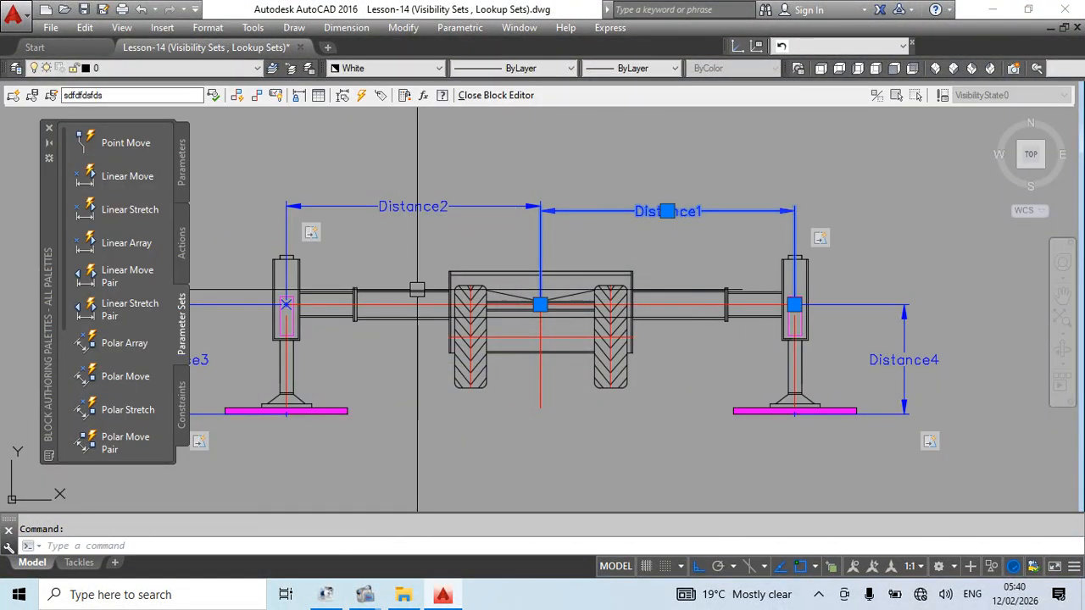
left_click(390, 211)
right_click(390, 212)
left_click(444, 439)
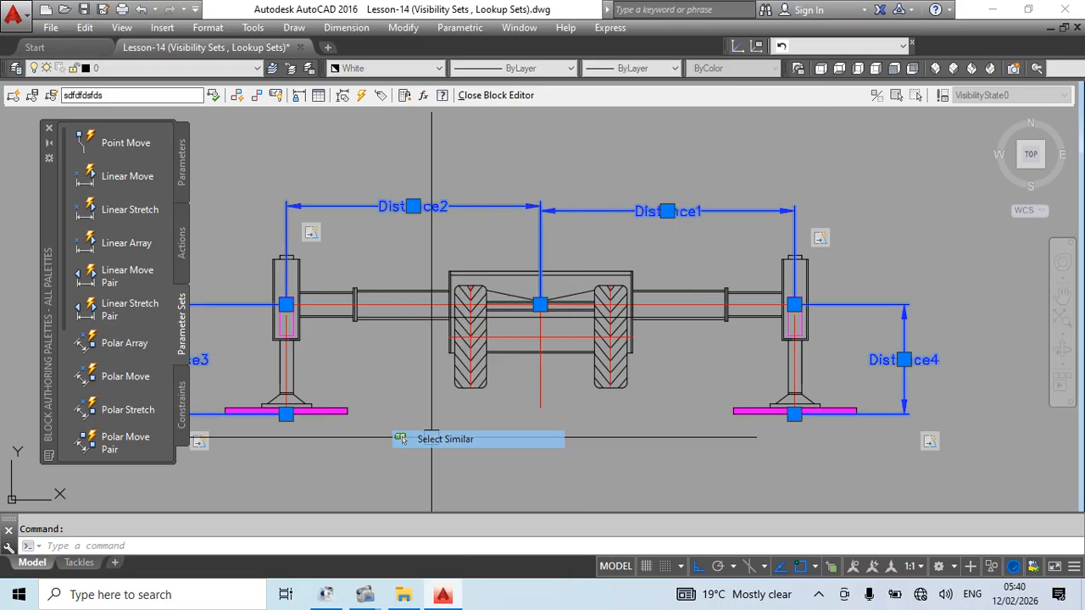
key("ctrl+1")
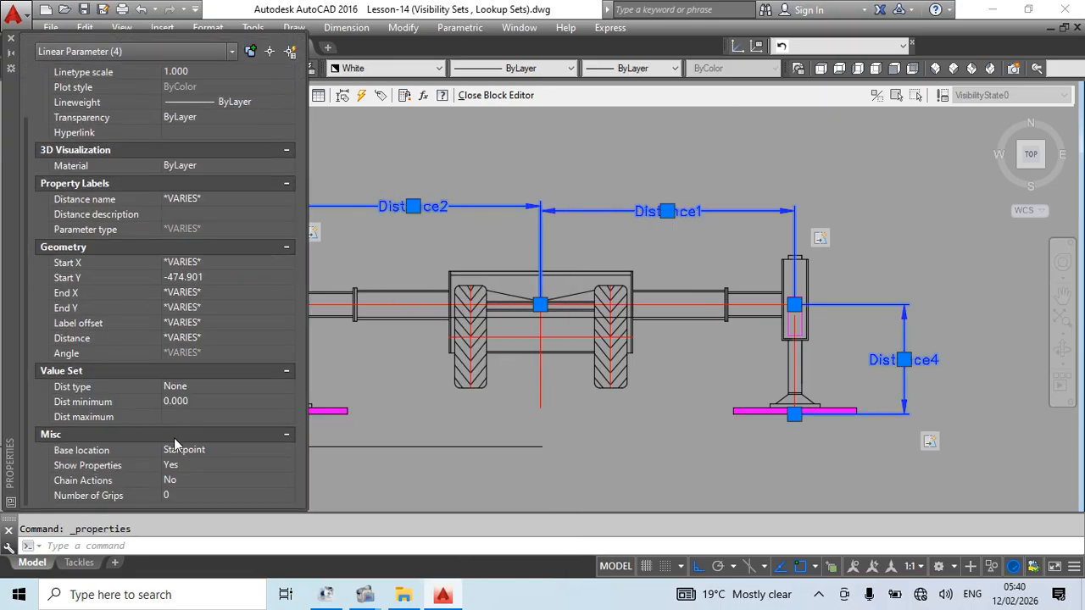
Step: Set the number of grips to 1 for all four linear parameters, and close the Block Editor with the changes saved
left_click(171, 495)
left_click(202, 521)
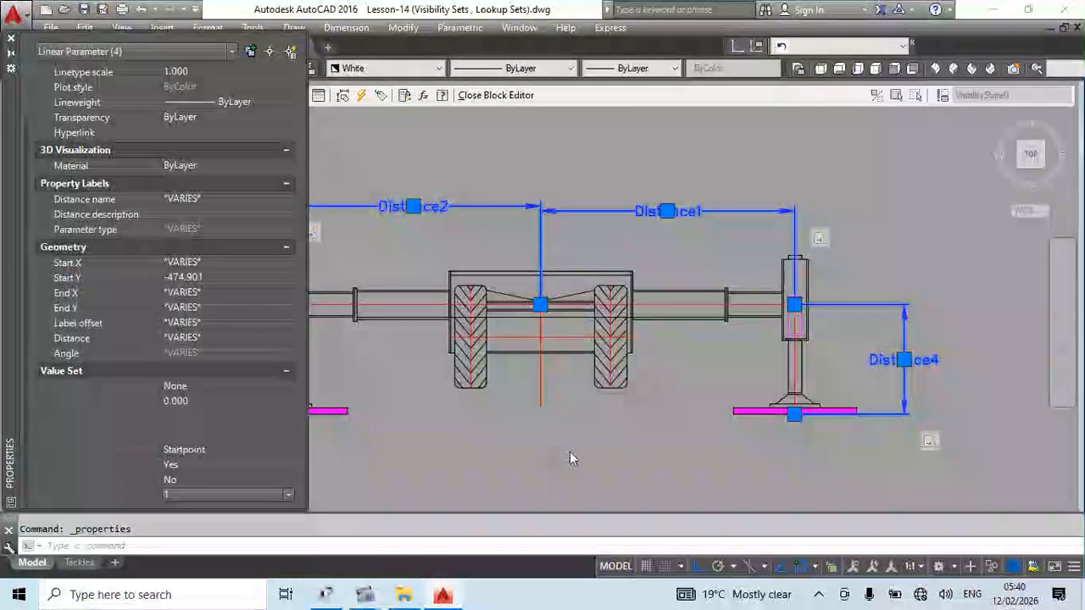
key("Escape")
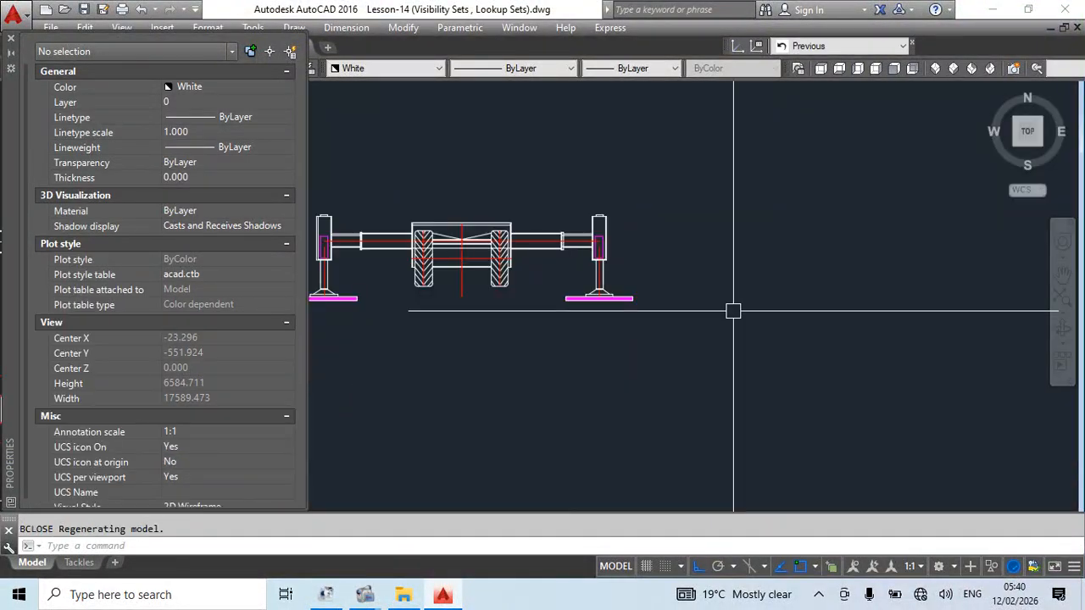
Step: Select the outrigger block and stretch its right jack downward to a distance of about 4404
left_click(590, 249)
left_click(599, 301)
left_click(605, 389)
Step: Extend the outrigger's right beam outward to a distance of about 9147
middle_click_drag(647, 399, 734, 396)
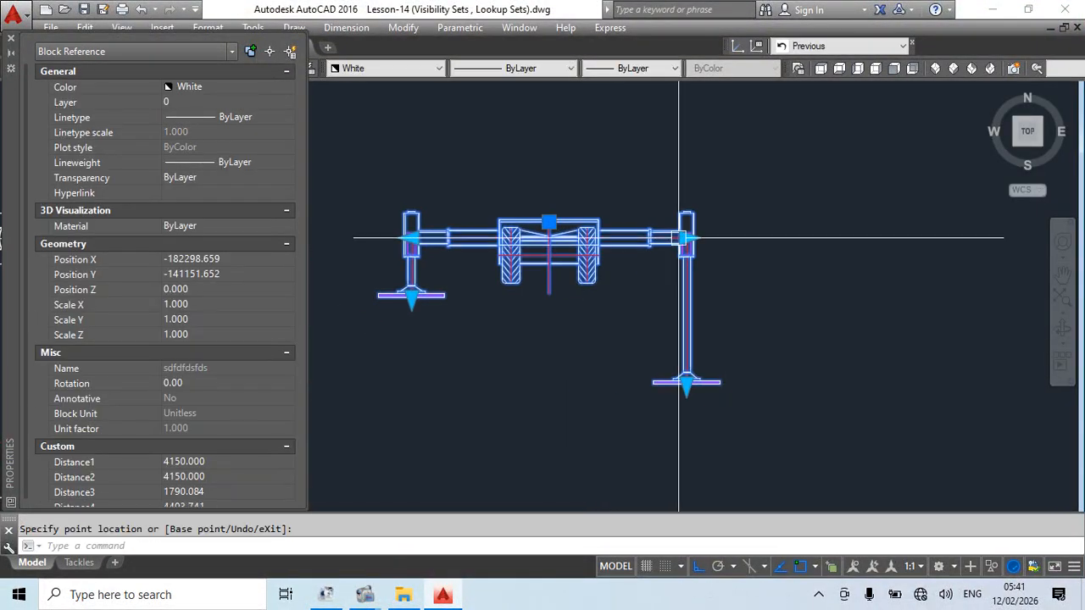
left_click(685, 238)
left_click(853, 246)
Step: Stretch the outrigger's left jack downward to a distance of about 4547
left_click(411, 296)
left_click(412, 386)
middle_click_drag(509, 425, 601, 451)
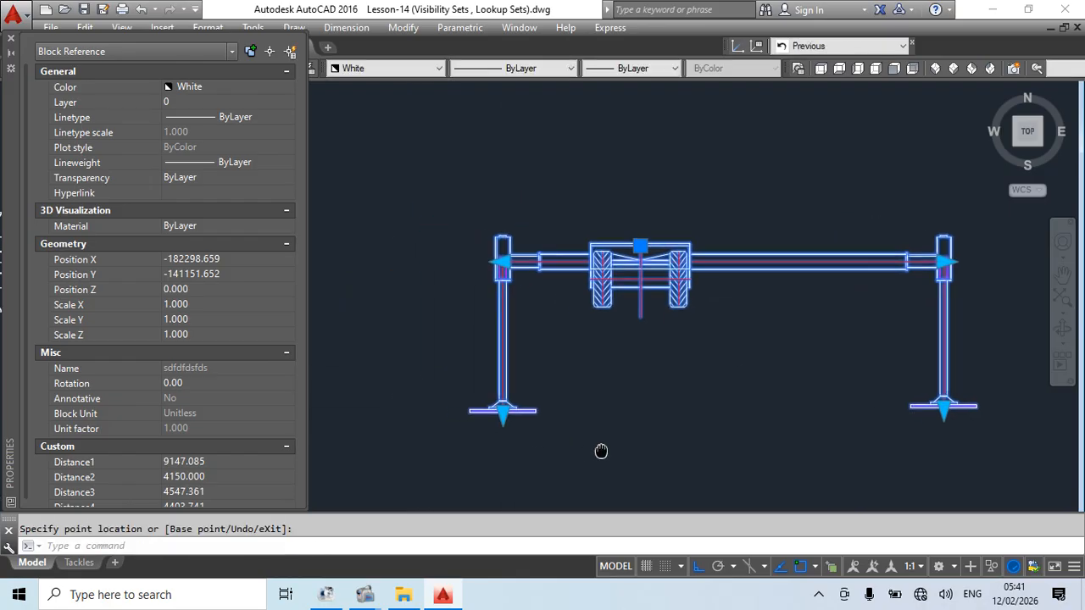
Step: Stretch the outrigger's left beam outward to a distance of about 7058, and draw it back in to about 3998
left_click(503, 262)
left_click(407, 262)
middle_click_drag(489, 310, 658, 317)
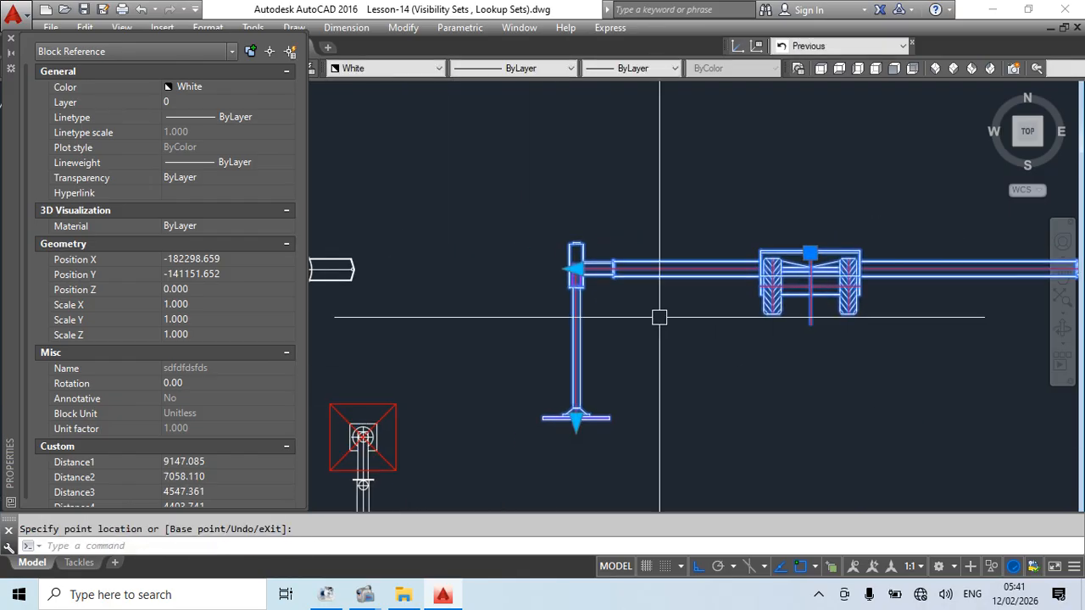
left_click(576, 268)
left_click(464, 278)
left_click(463, 268)
left_click(678, 270)
Step: Retract the outrigger's left jack upward to a distance of about 51
left_click(678, 417)
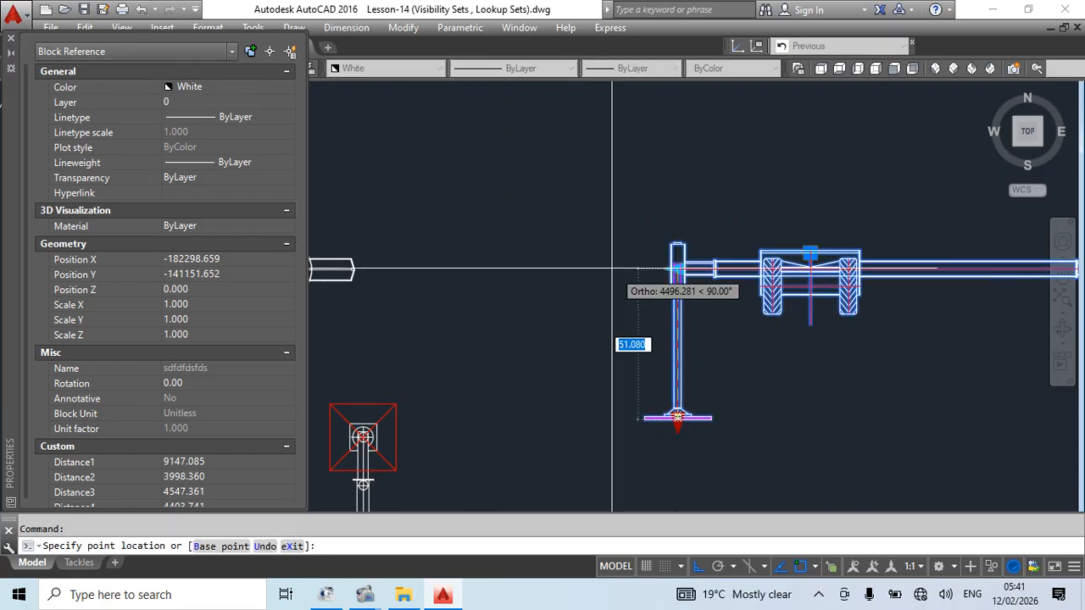
left_click(612, 269)
middle_click_drag(861, 320, 704, 375)
Step: Reset the outrigger block to its default state and close its properties
right_click(550, 313)
left_click(642, 172)
left_click(10, 38)
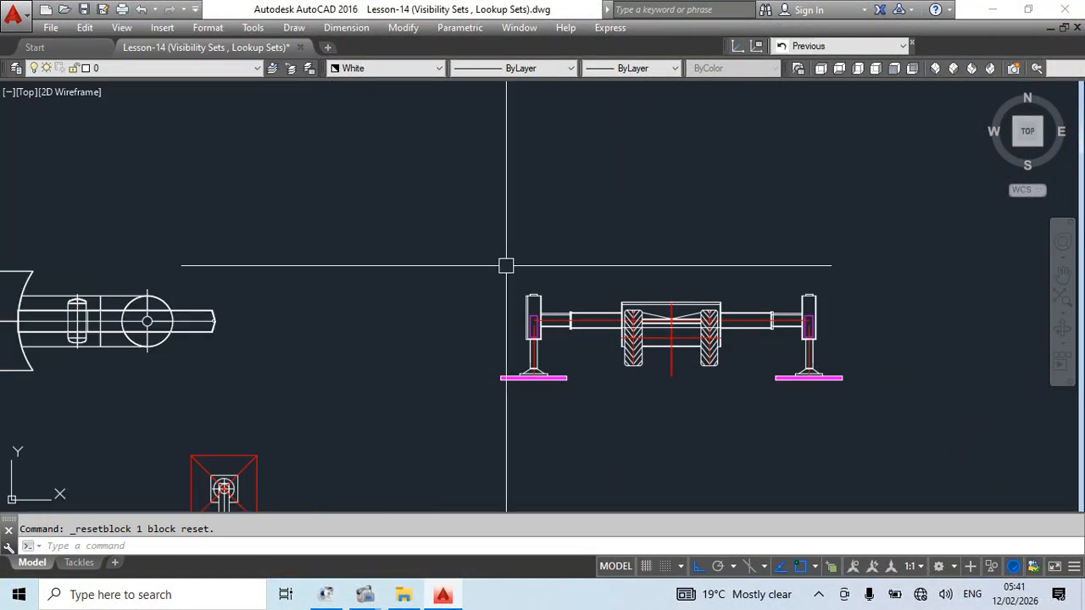
Step: Open the outrigger block in the Block Editor and set the number of grips to 0 for all four linear parameters
double_click(649, 322)
left_click(530, 404)
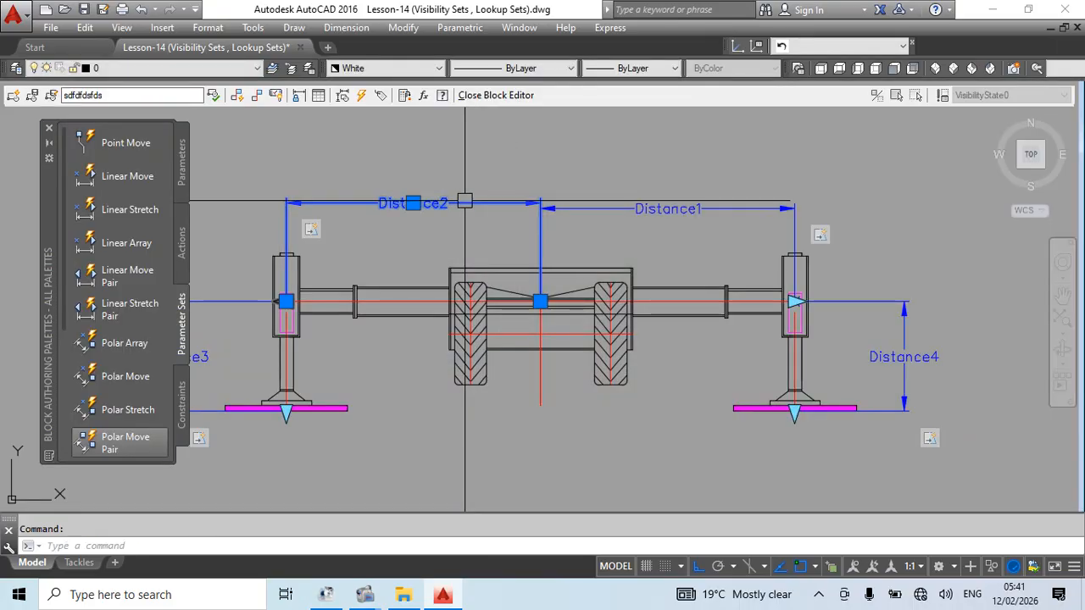
right_click(563, 201)
left_click(593, 435)
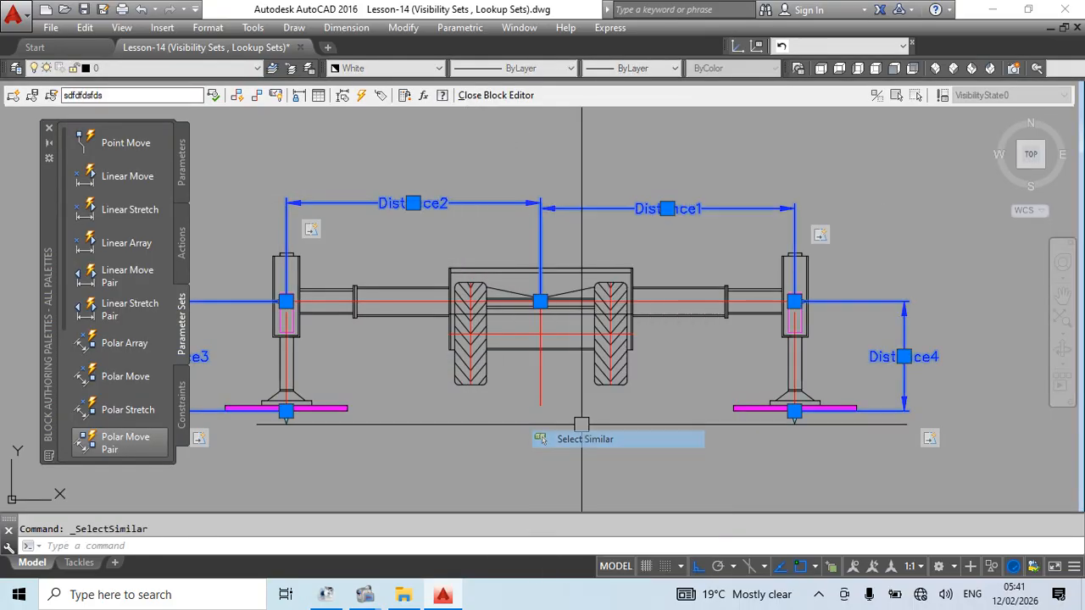
scroll(75, 360, "down", 3)
key("ctrl+1")
scroll(134, 484, "down", 1)
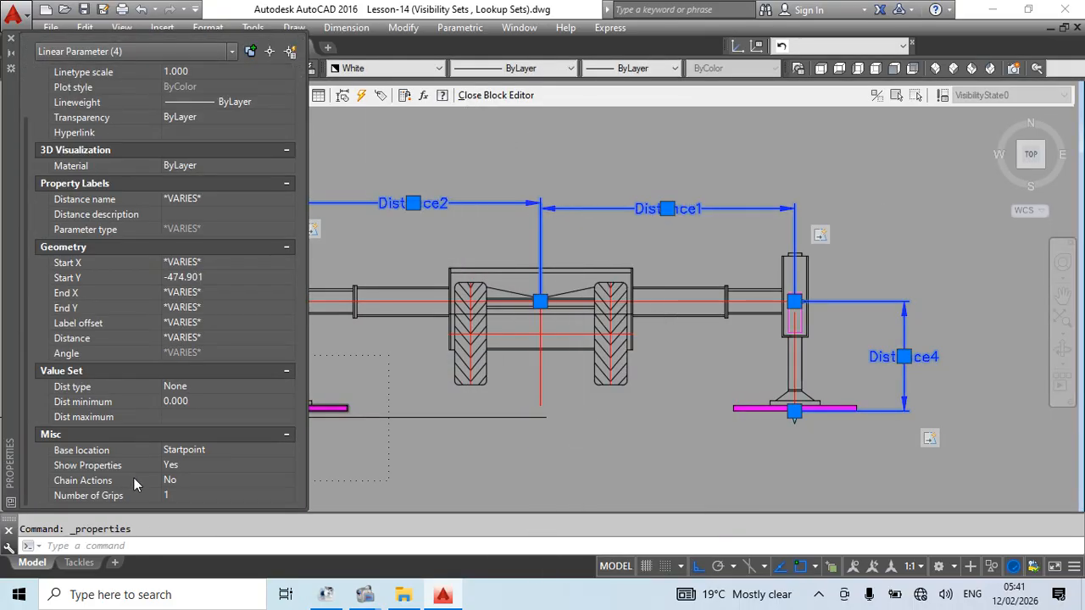
left_click(177, 495)
left_click(182, 513)
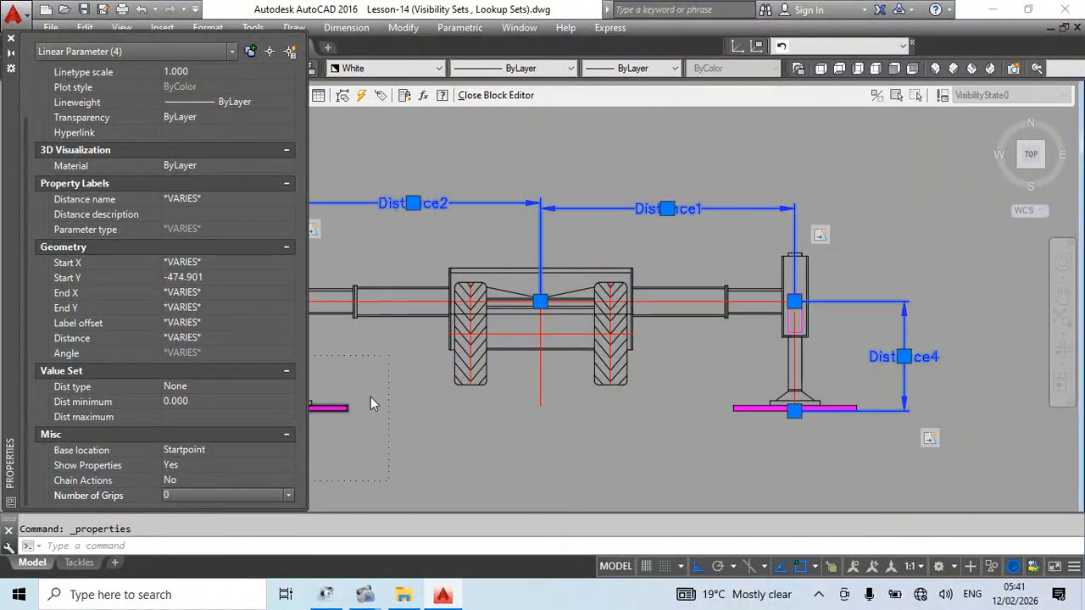
left_click(11, 38)
key("Escape")
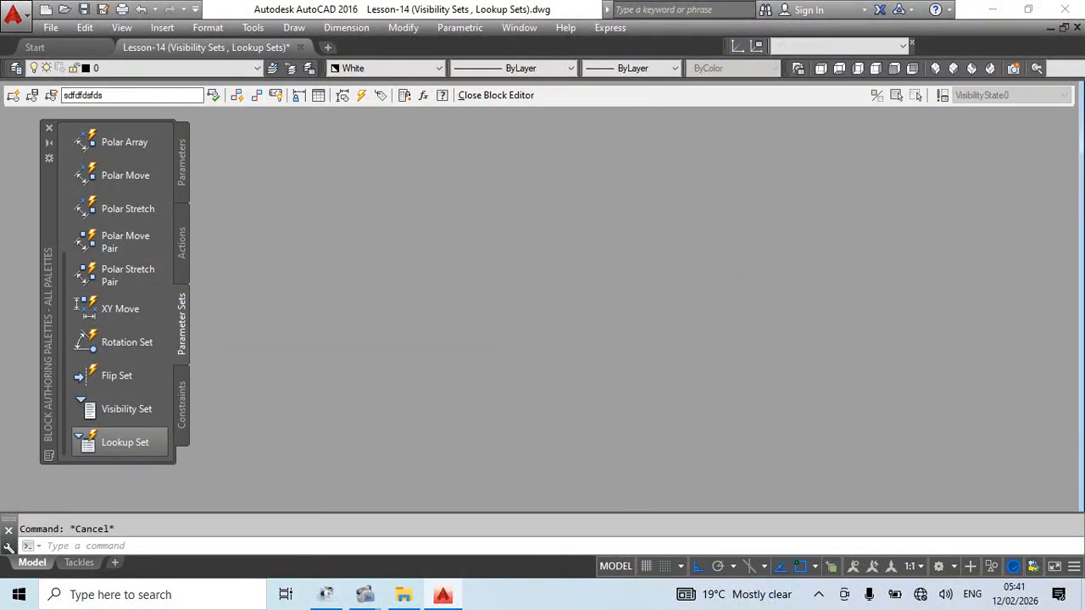
left_click(48, 130)
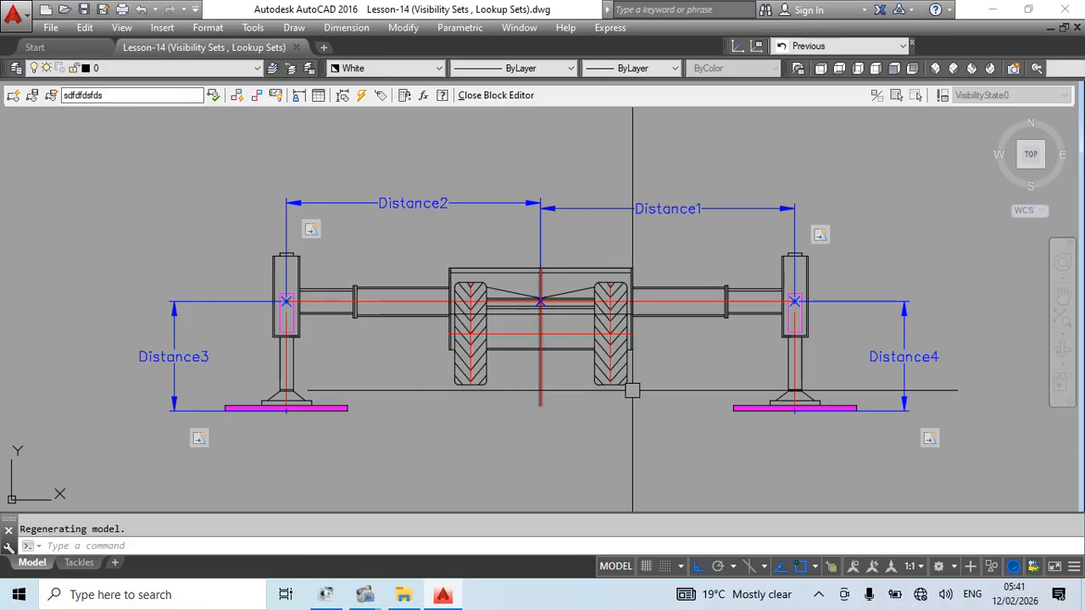
Step: Leave the Block Editor and return to the drawing
middle_click_drag(619, 405, 559, 373)
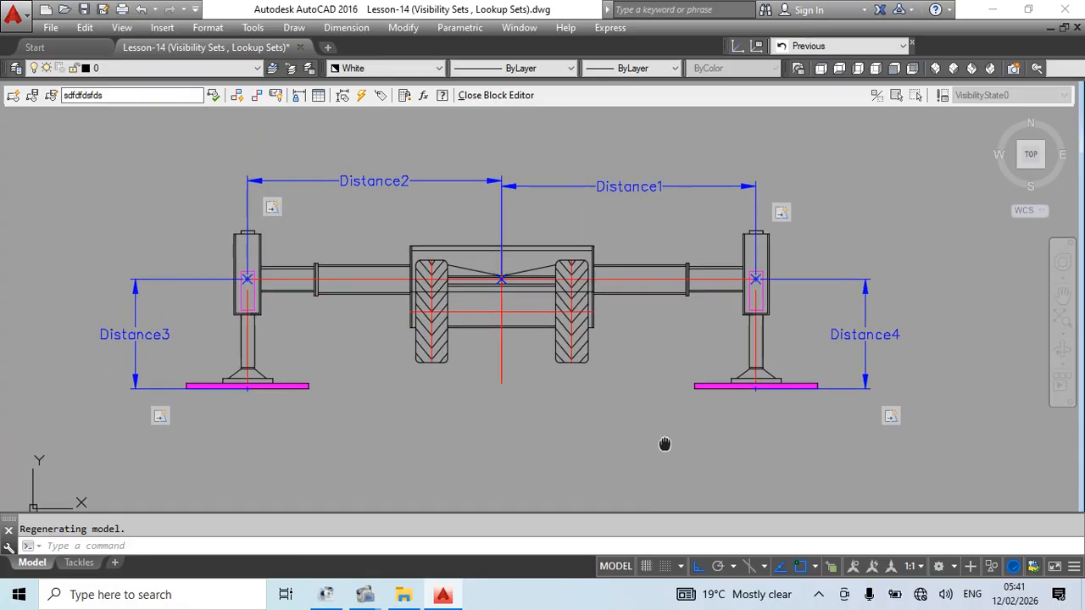
scroll(525, 190, "up", 6)
scroll(519, 214, "down", 6)
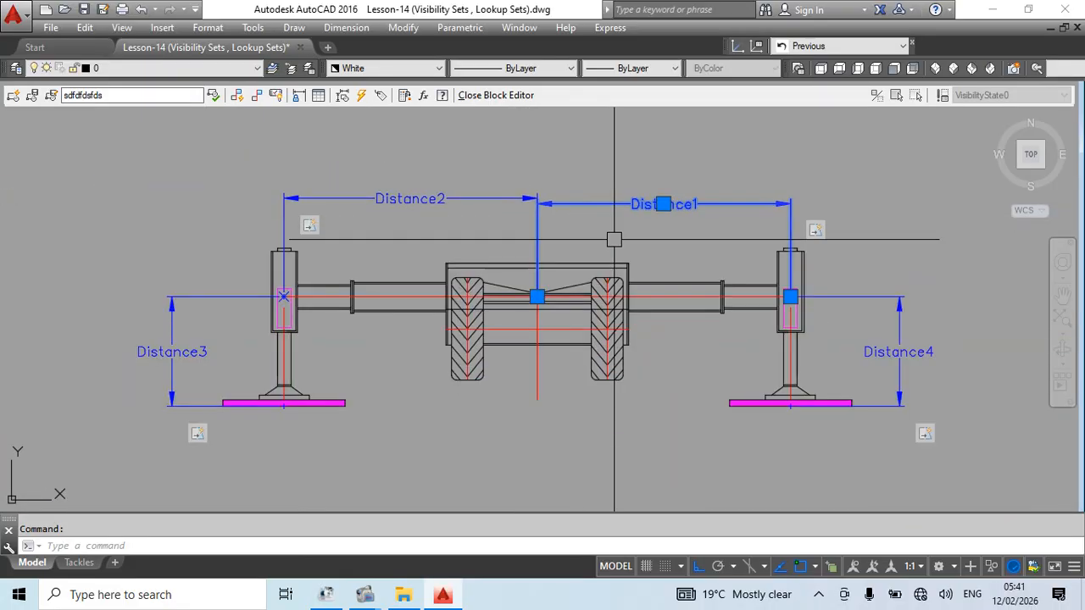
key("Escape")
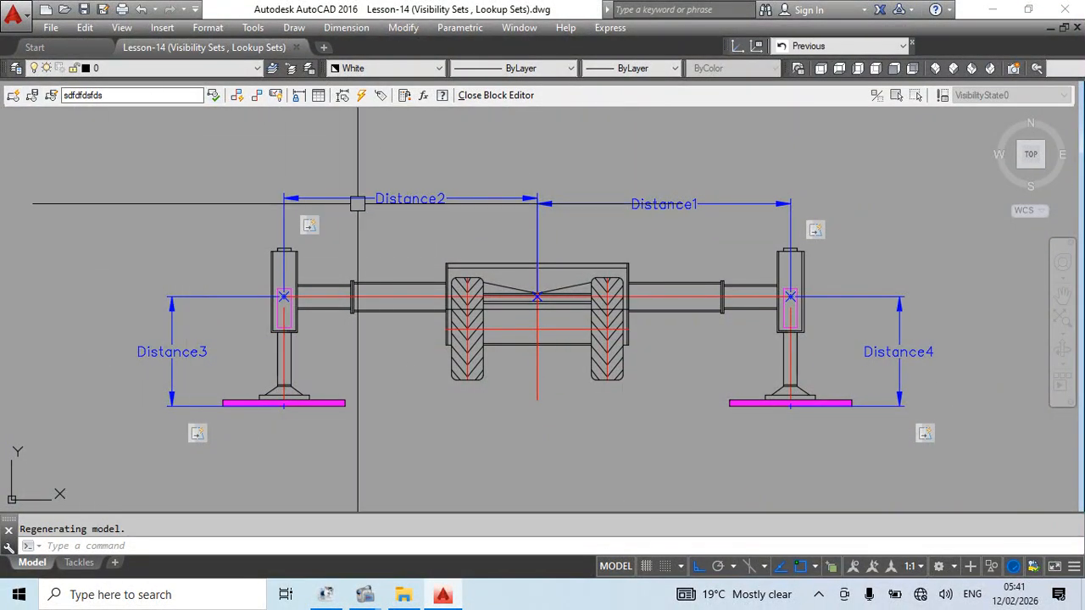
type("bc")
key("Return")
key("Return")
key("Return")
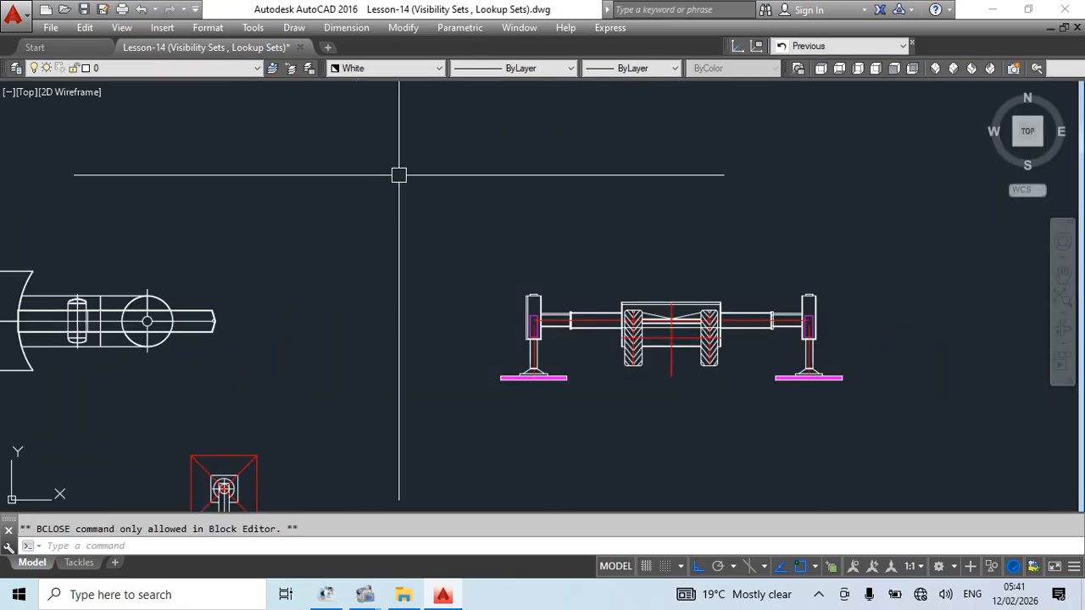
Step: Open the outrigger block for editing and place a Lookup Set just beside the right wheel, below the right beam
double_click(633, 312)
left_click(551, 401)
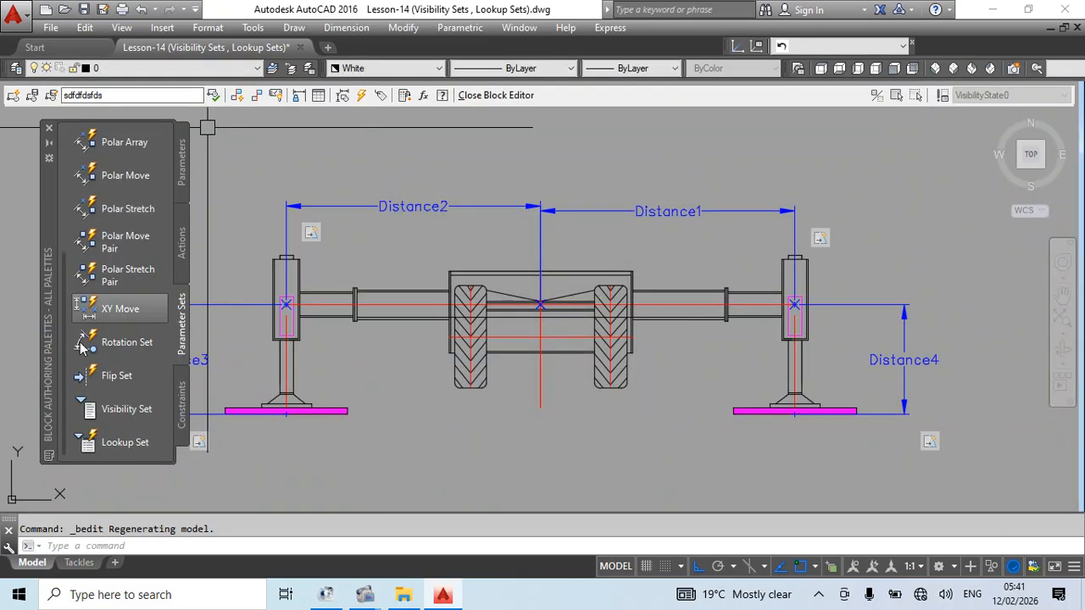
left_click(117, 445)
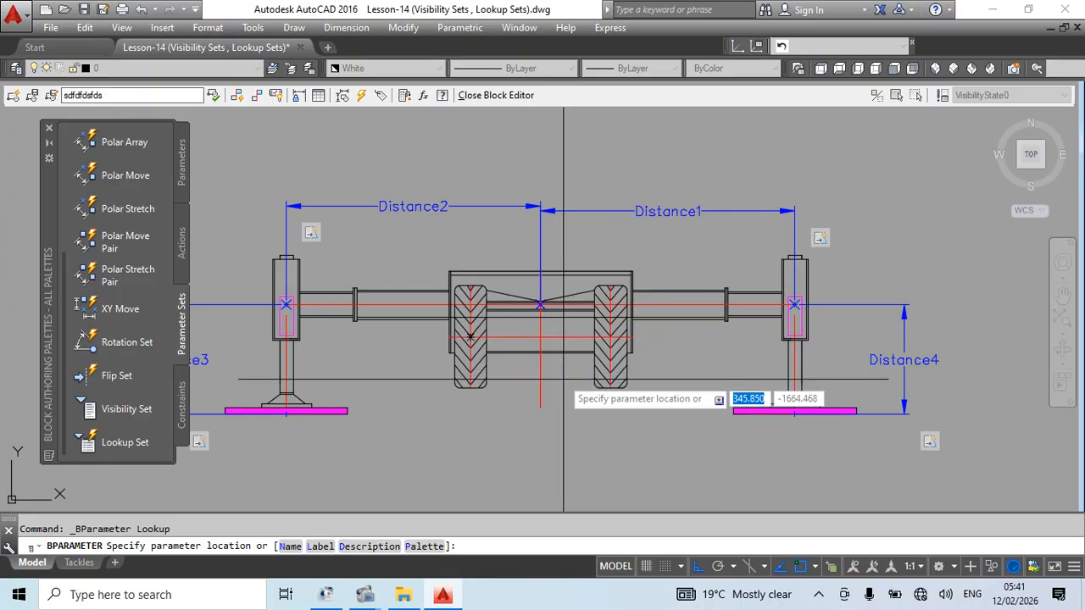
middle_click_drag(716, 383, 607, 396)
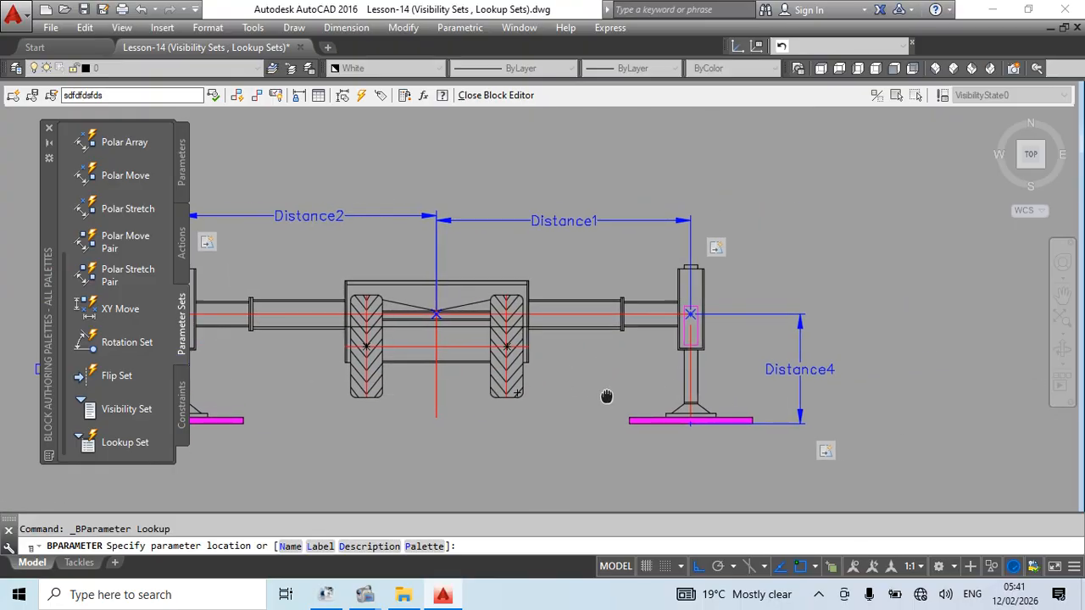
left_click(559, 353)
middle_click_drag(541, 417, 658, 433)
middle_click_drag(697, 390, 575, 349)
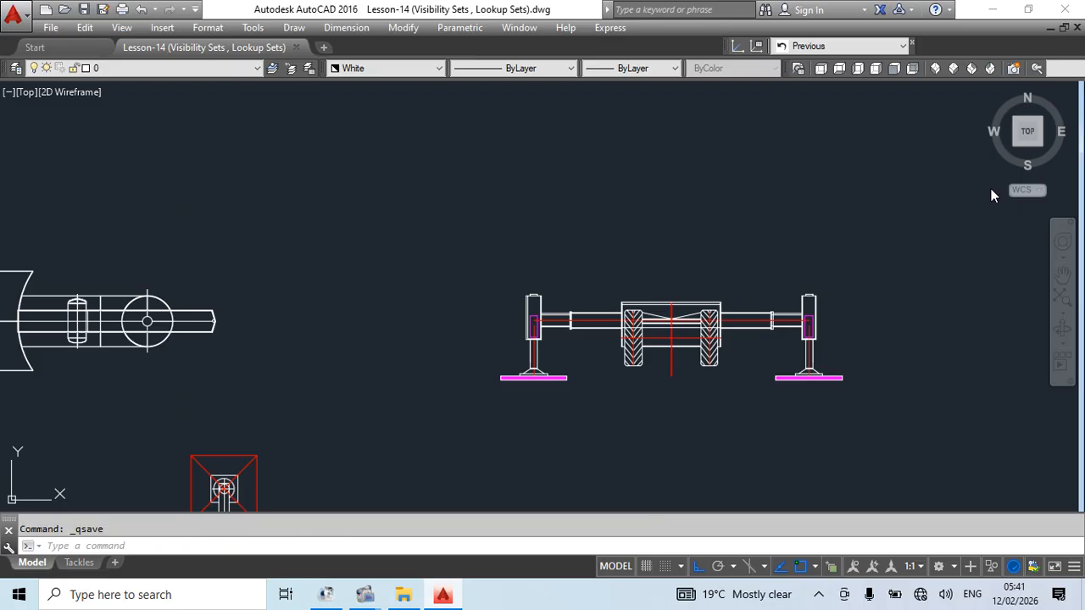
Step: Close AutoCAD and reopen the Lesson-14 (Visibility Sets , Lookup Sets) drawing from its folder in File Explorer
left_click(1062, 8)
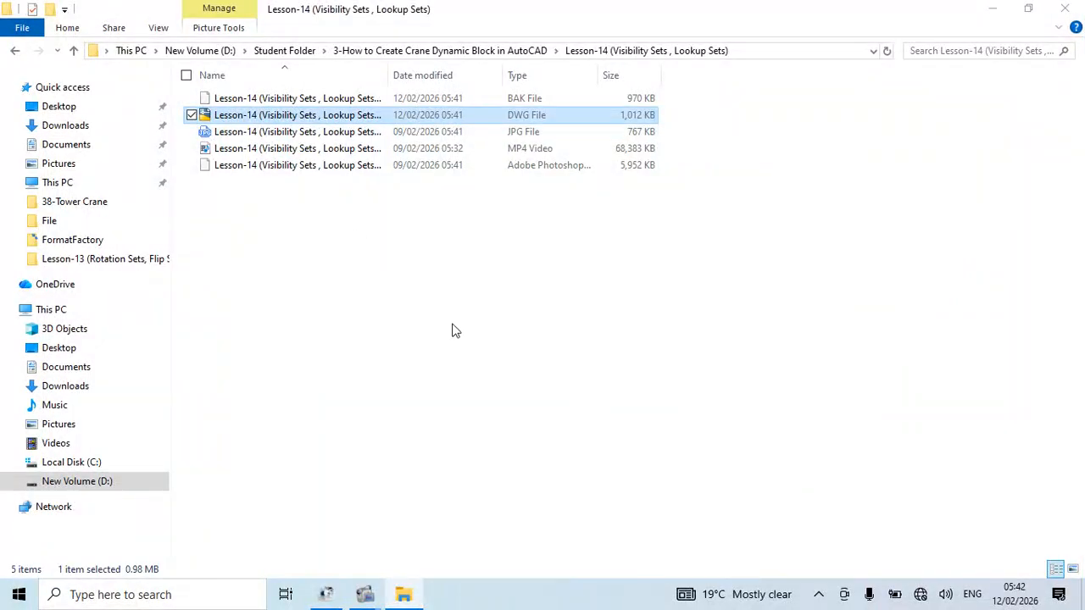
right_click(271, 316)
left_click(312, 381)
double_click(252, 120)
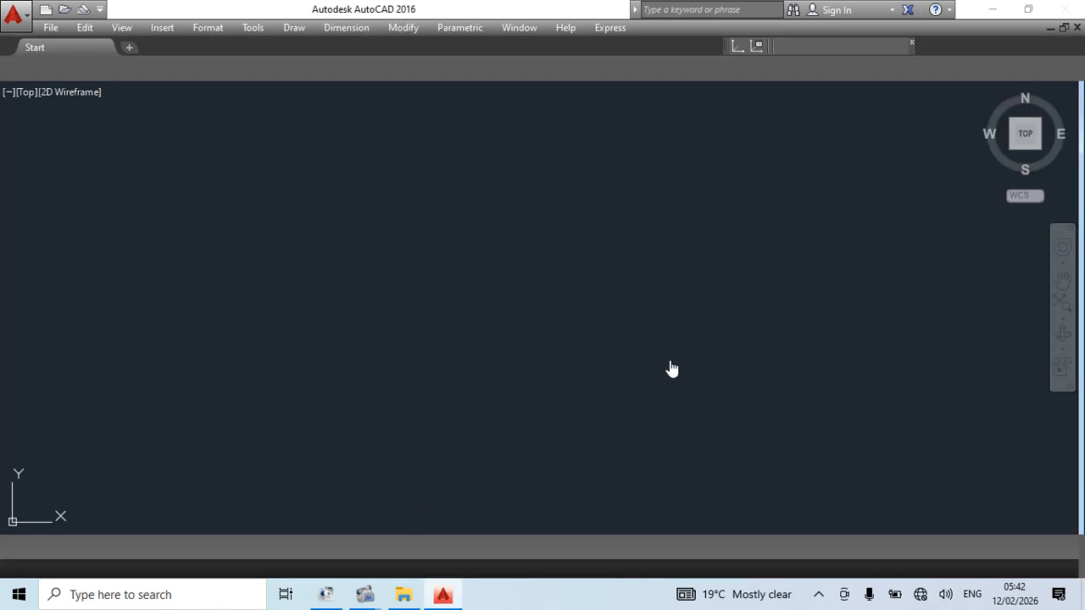
Step: Open the outrigger block in the Block Editor again
middle_click_drag(676, 312, 627, 276)
double_click(627, 276)
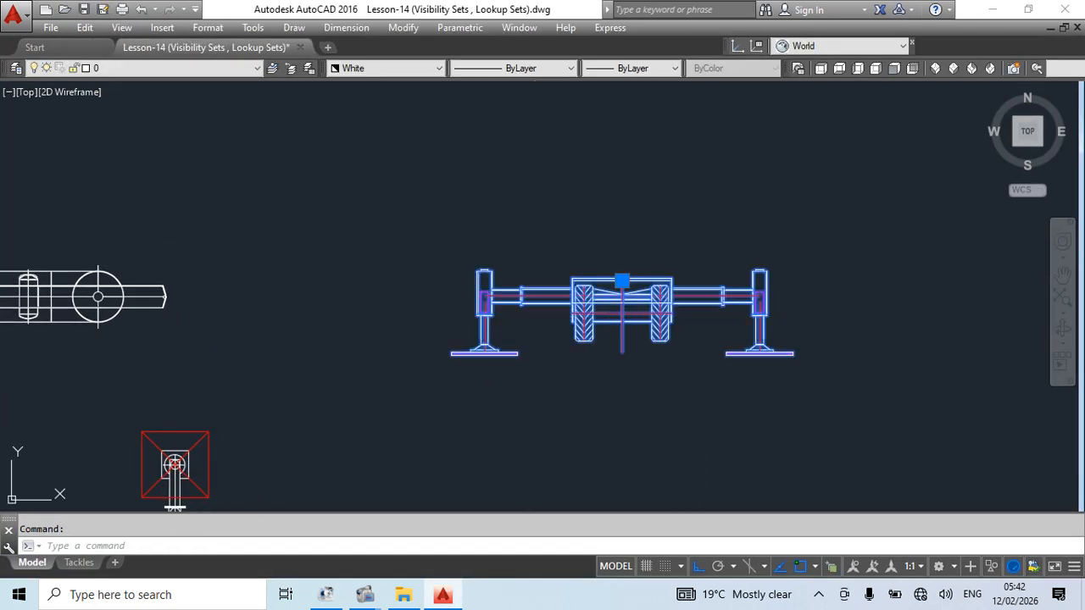
left_click(531, 403)
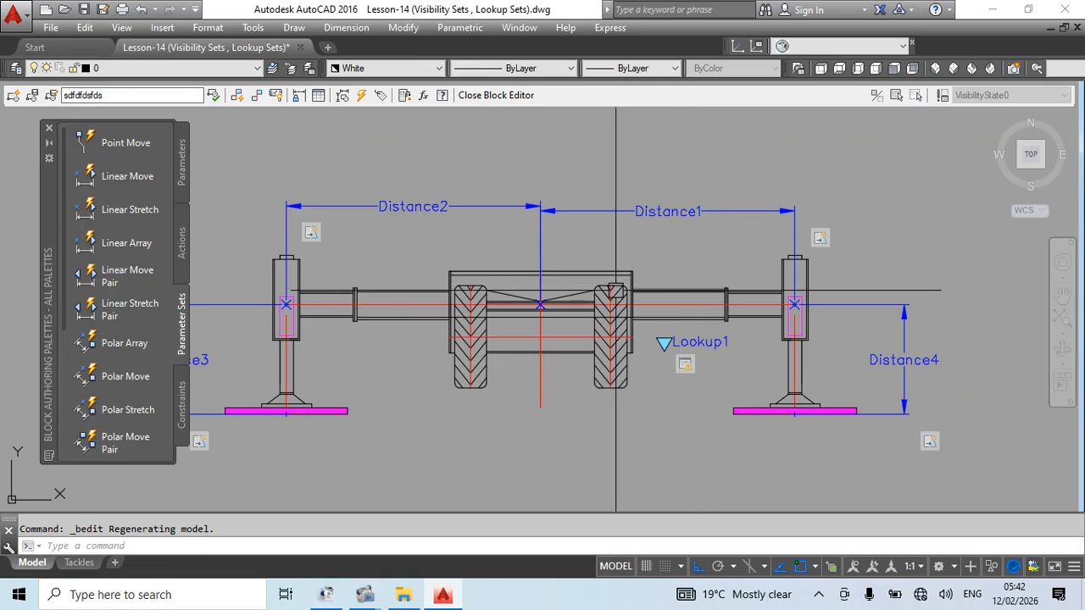
middle_click_drag(686, 376, 702, 350)
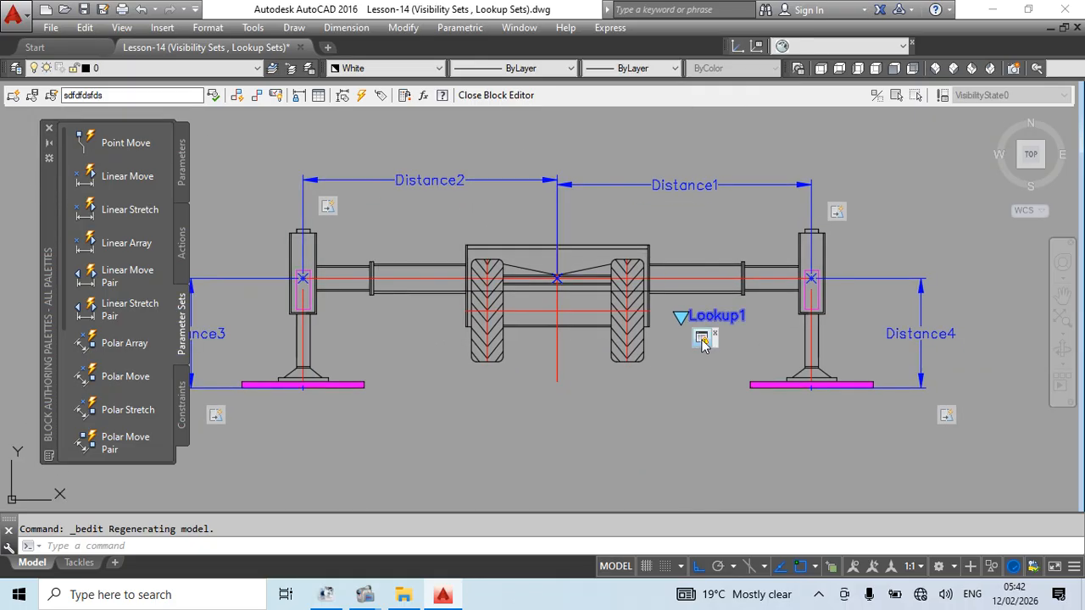
right_click(701, 341)
mouse_move(762, 370)
left_click(898, 391)
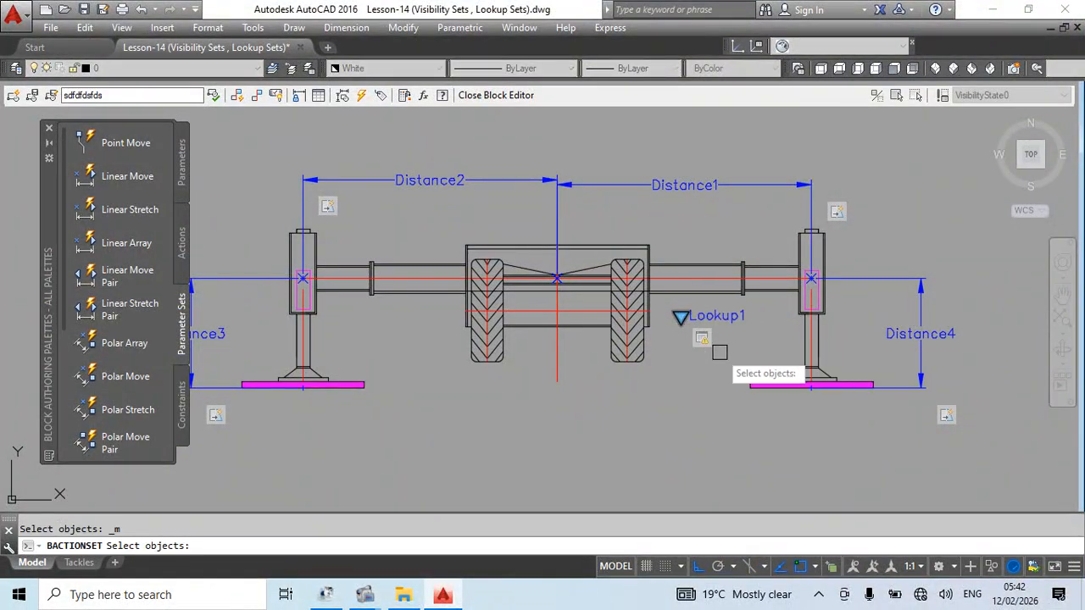
key("Escape")
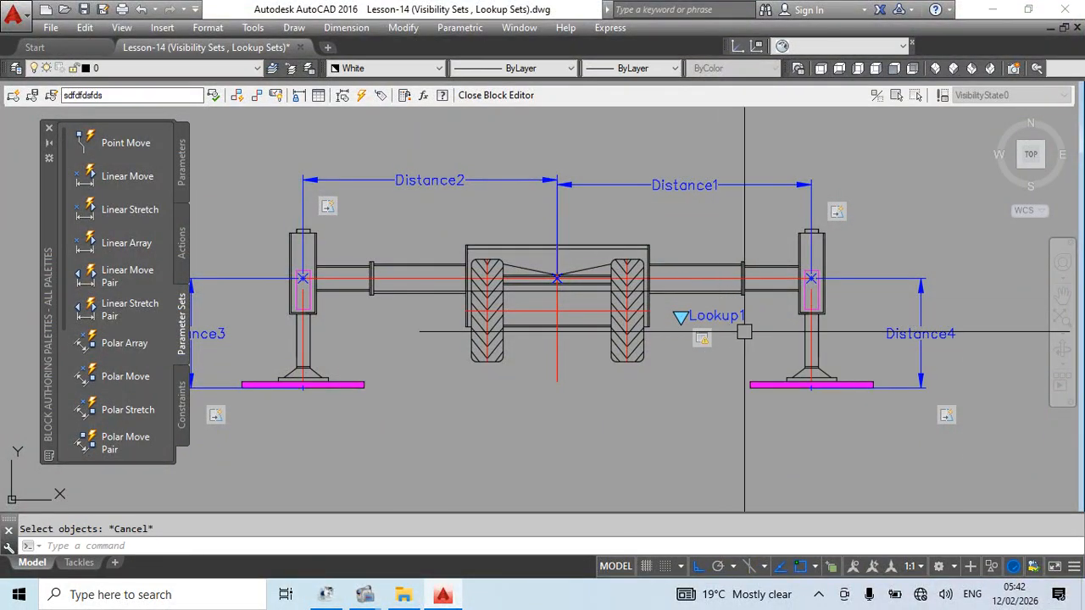
key("Escape")
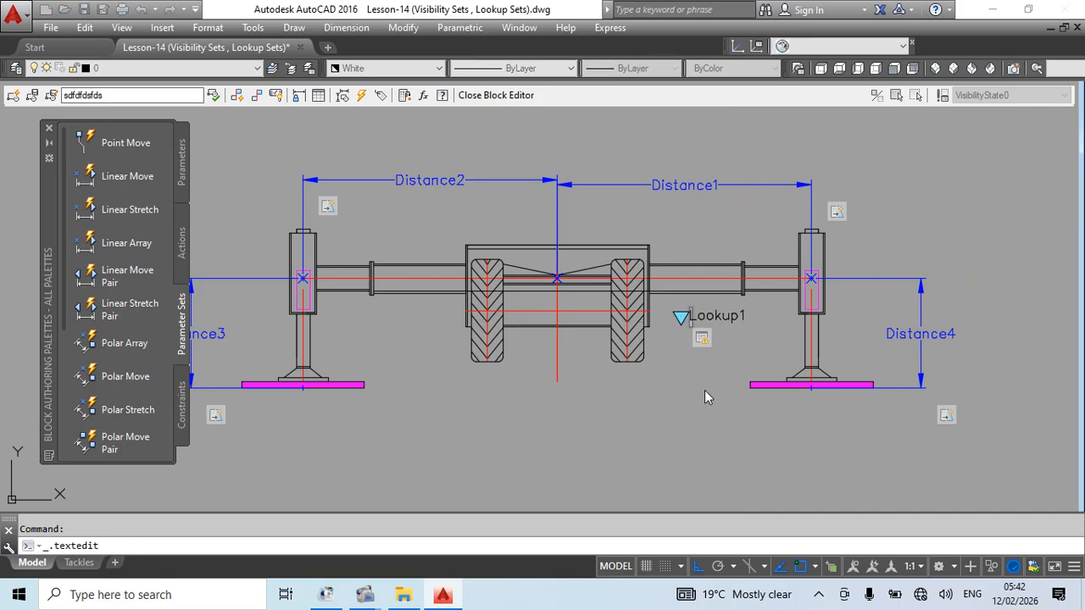
right_click(702, 338)
mouse_move(758, 377)
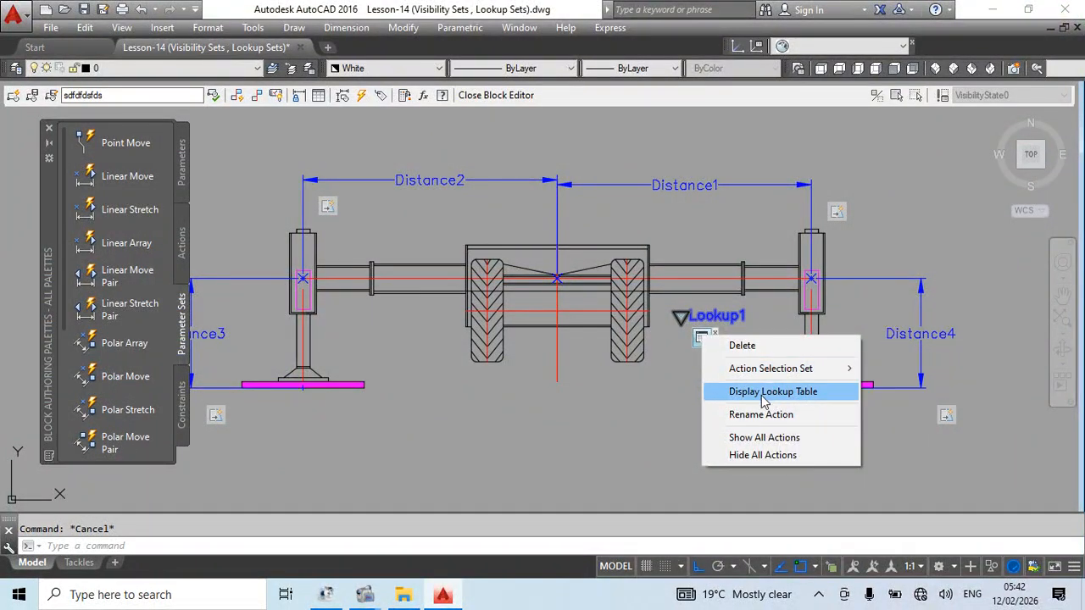
mouse_move(825, 370)
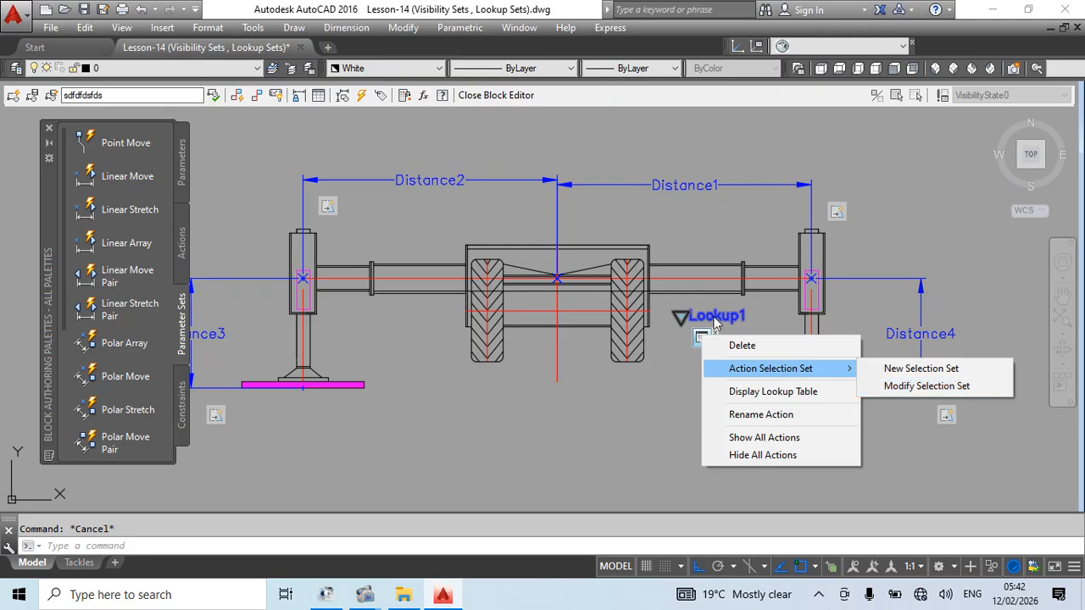
left_click(759, 394)
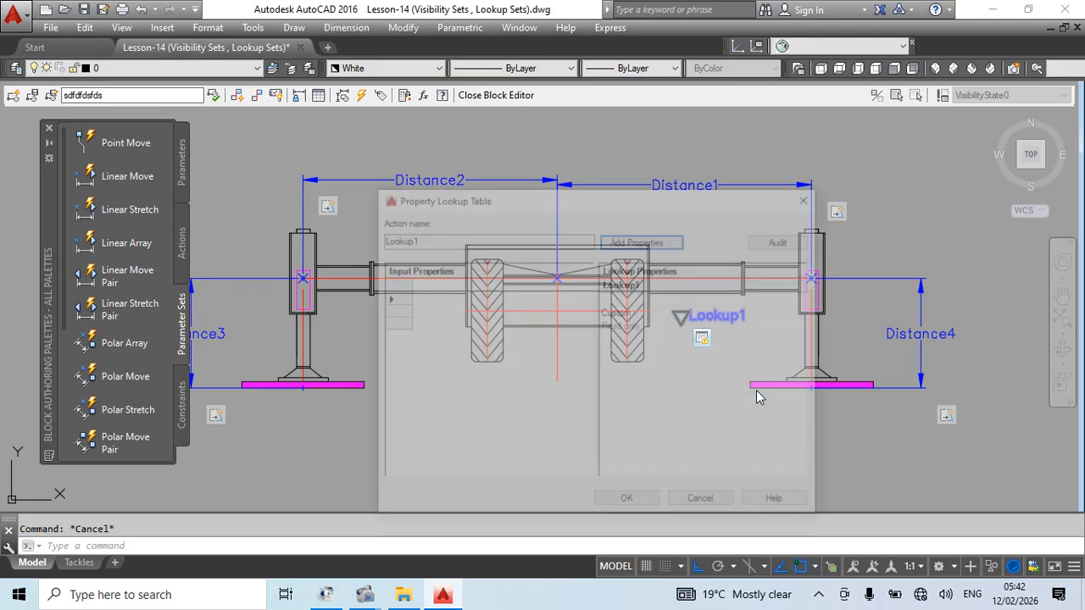
left_click_drag(523, 203, 547, 141)
left_click(771, 106)
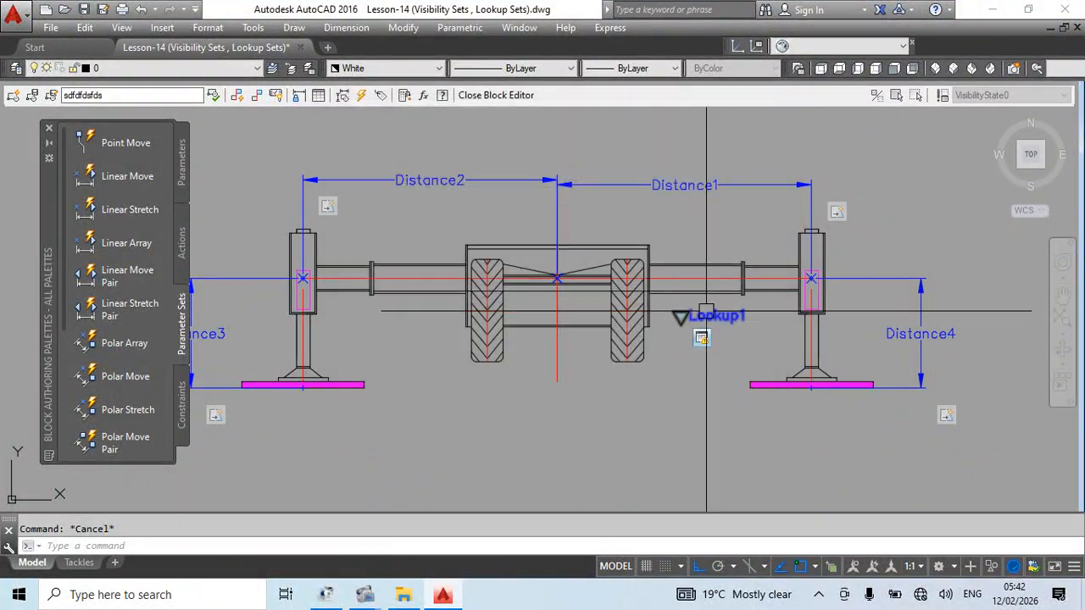
Step: Examine which distance parameters can be added as input properties to the Lookup1 table and match them to the outrigger dimensions
right_click(701, 338)
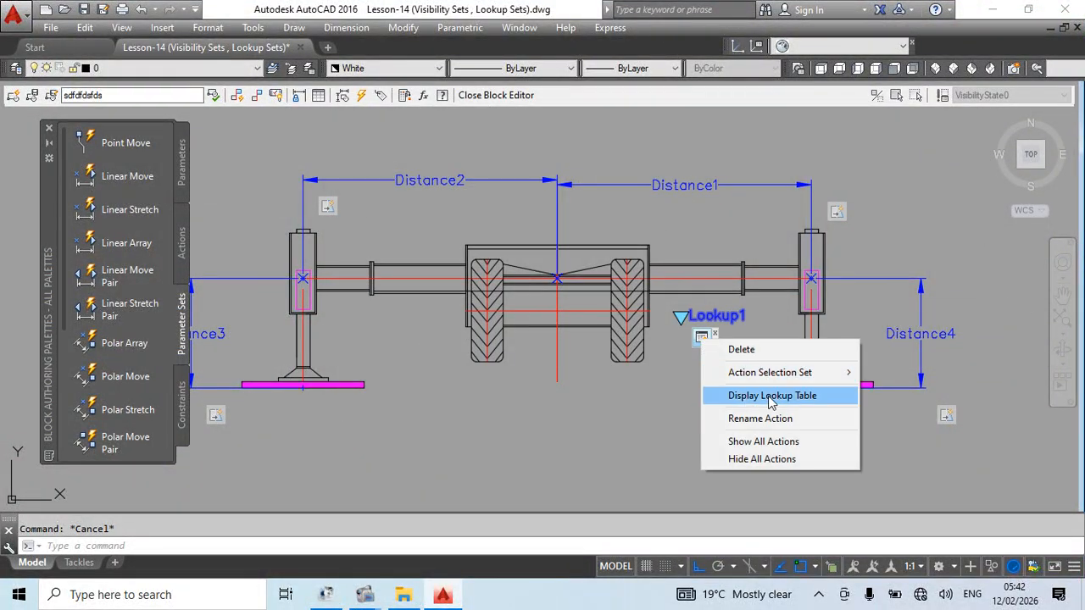
left_click(765, 399)
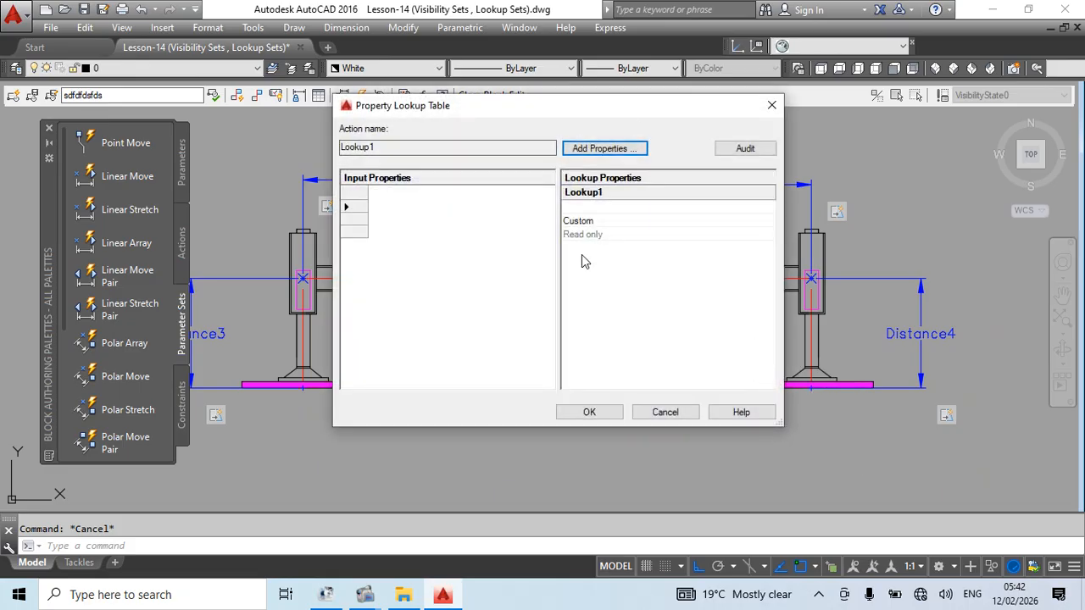
mouse_move(594, 285)
left_click_drag(531, 102, 577, 253)
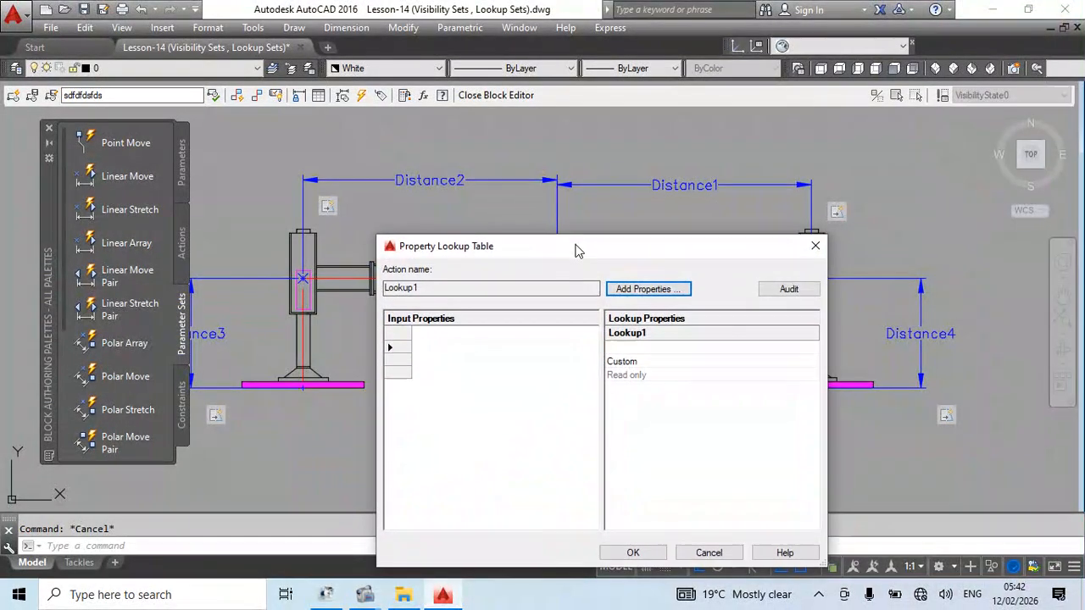
left_click(625, 292)
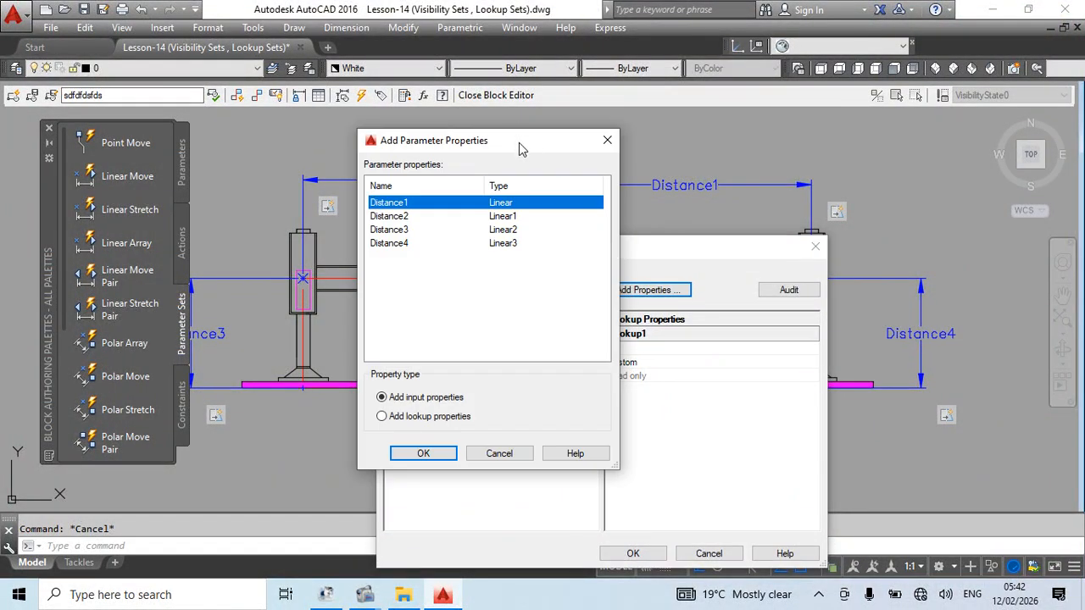
left_click_drag(519, 143, 358, 118)
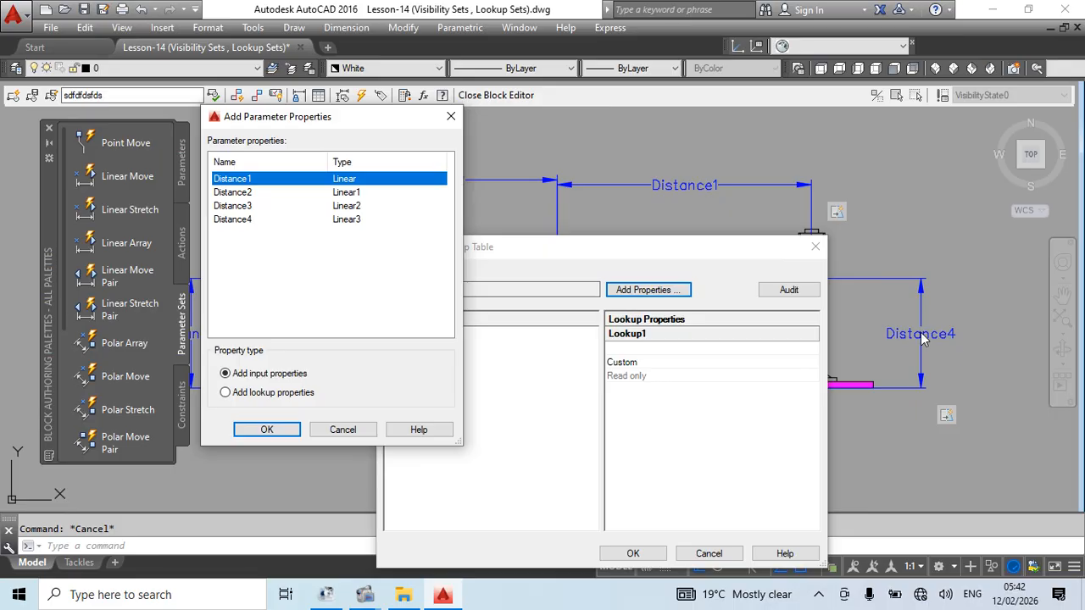
left_click_drag(356, 123, 500, 127)
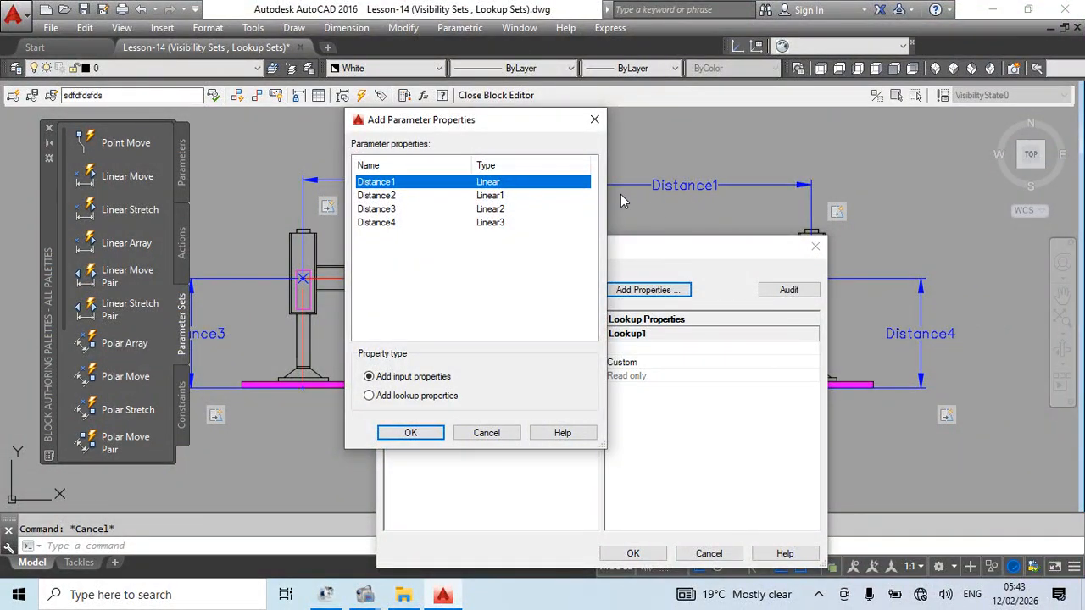
left_click(594, 119)
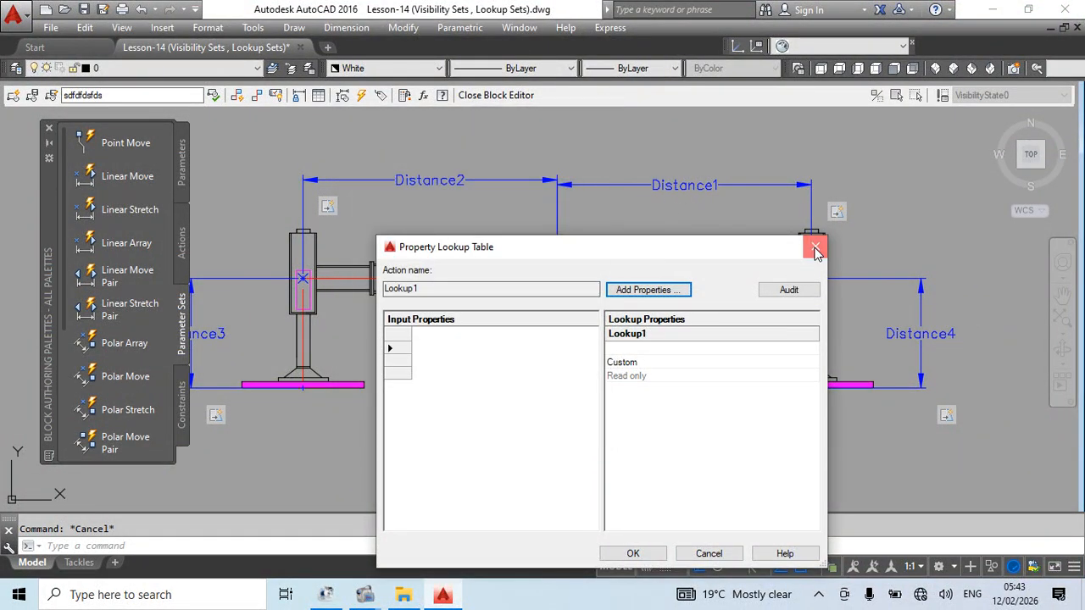
left_click(815, 248)
Step: Add Distance1 as an input property in the Lookup1 action's property lookup table
scroll(605, 221, "down", 1)
scroll(654, 220, "up", 2)
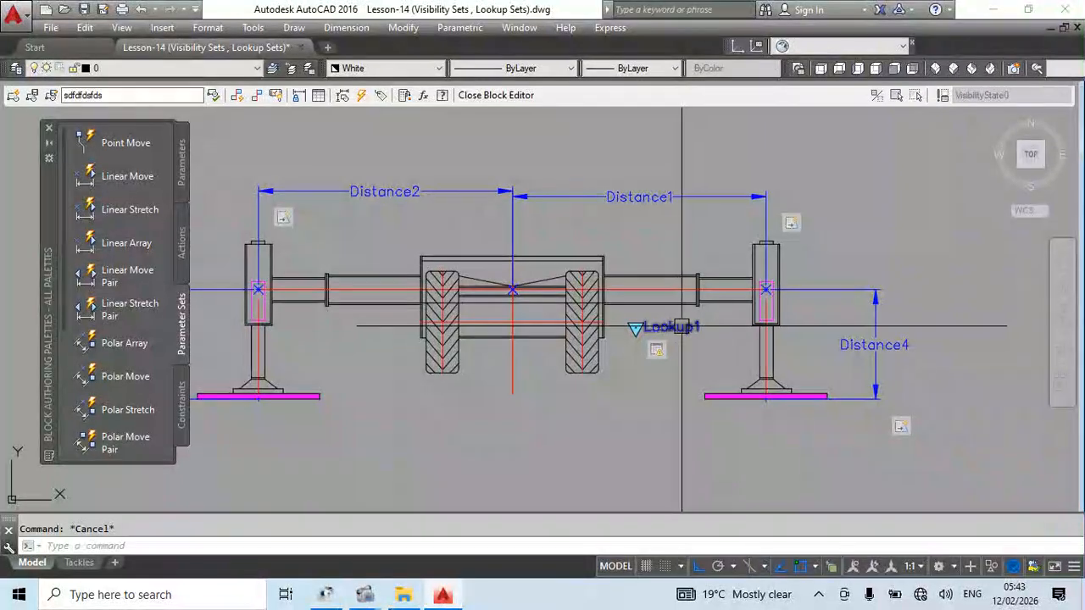
middle_click_drag(642, 326, 704, 310)
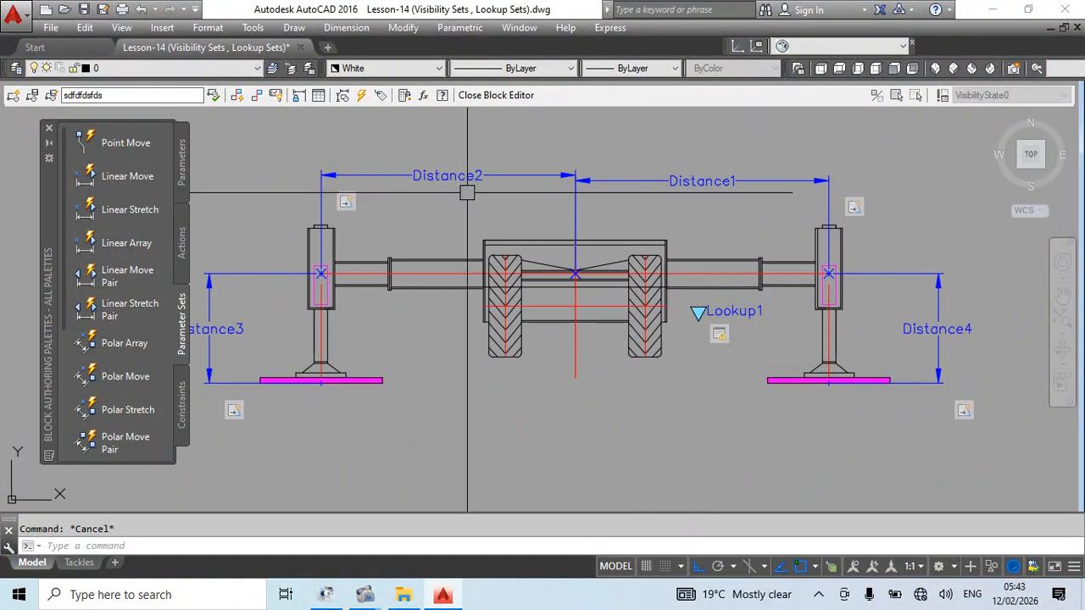
middle_click_drag(757, 179, 656, 209)
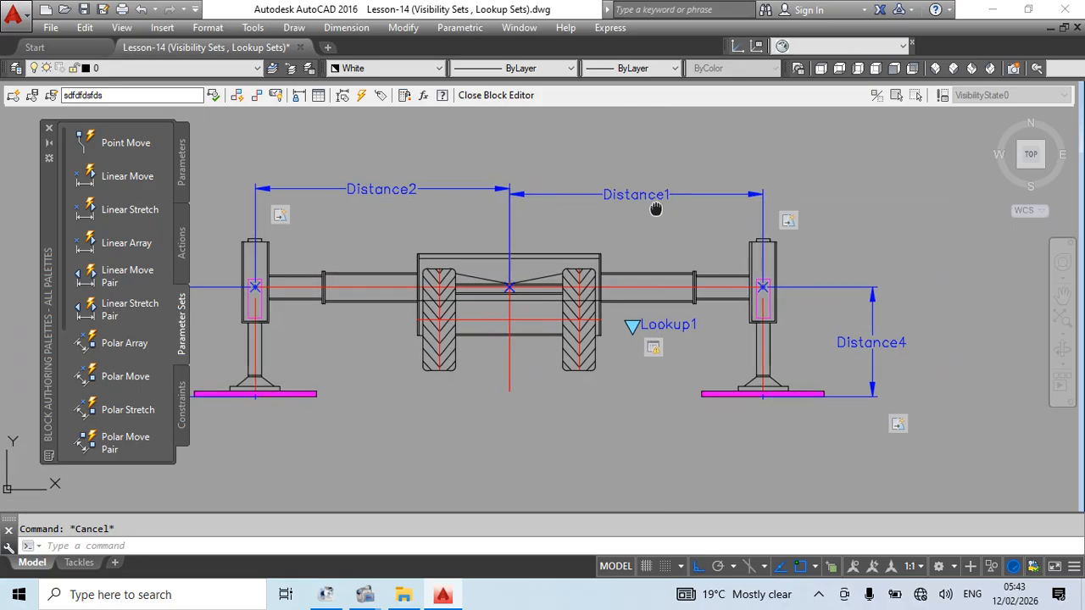
right_click(661, 351)
left_click(702, 402)
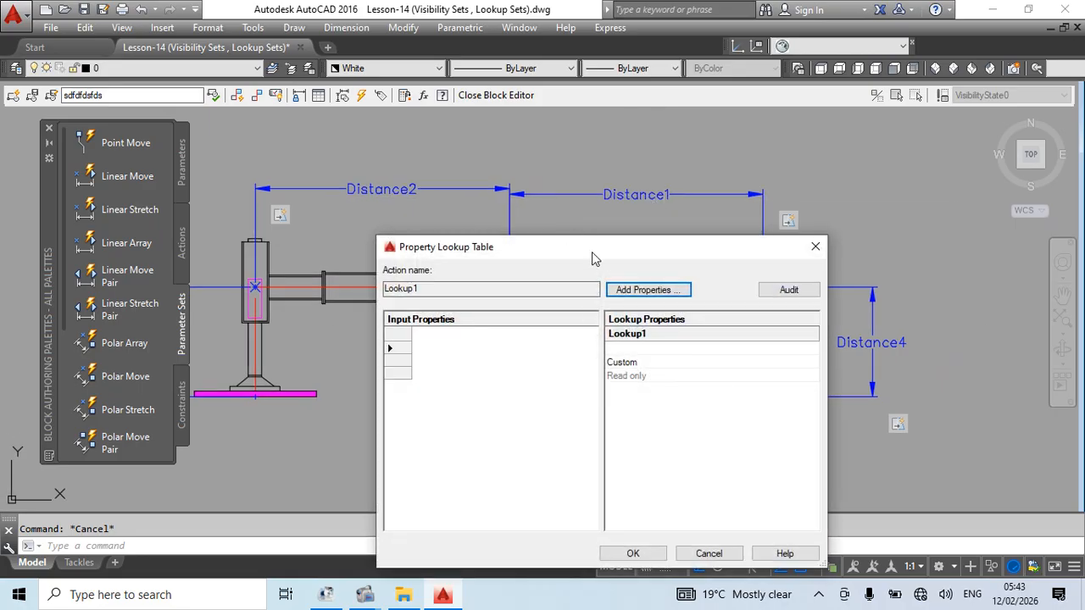
left_click(632, 293)
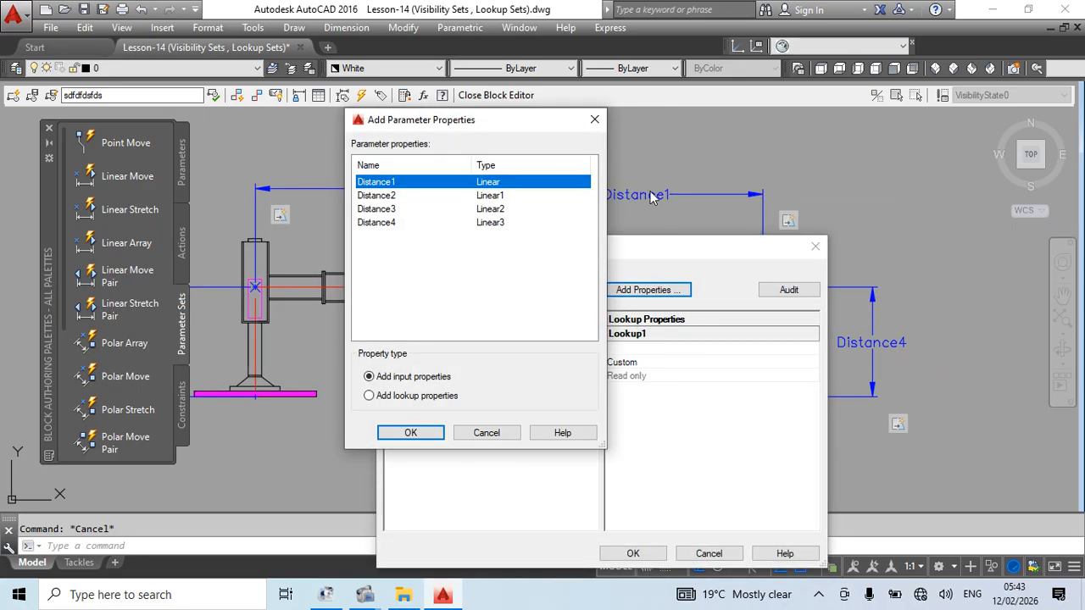
left_click(410, 432)
Step: Fill the lookup table with Distance1 values 5, 6 and 7 labelled 5m, 6m and 7m, and accept it
left_click(421, 349)
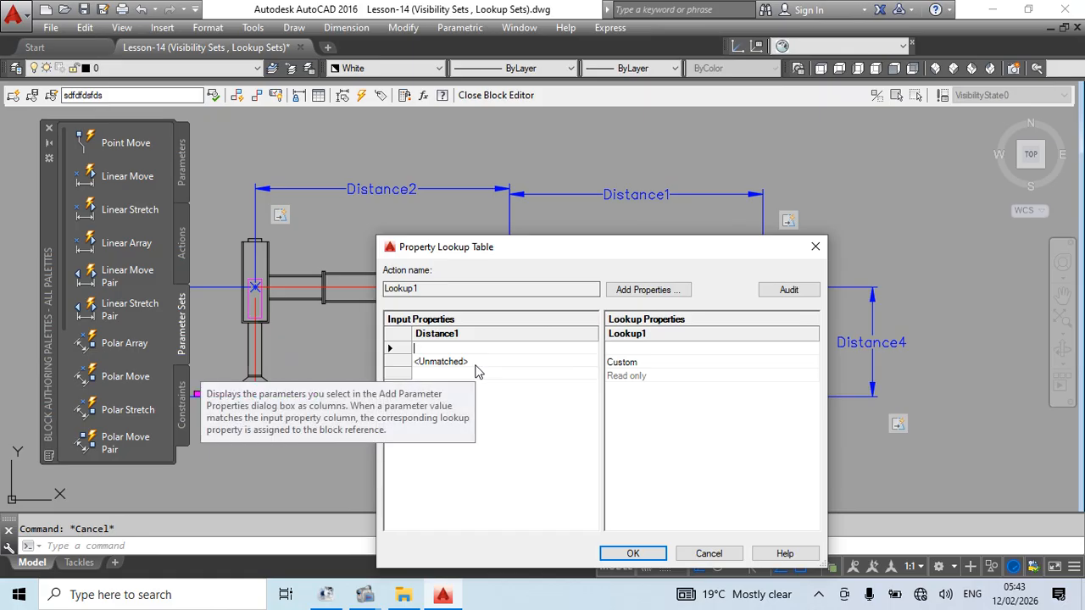
type("5")
left_click(654, 349)
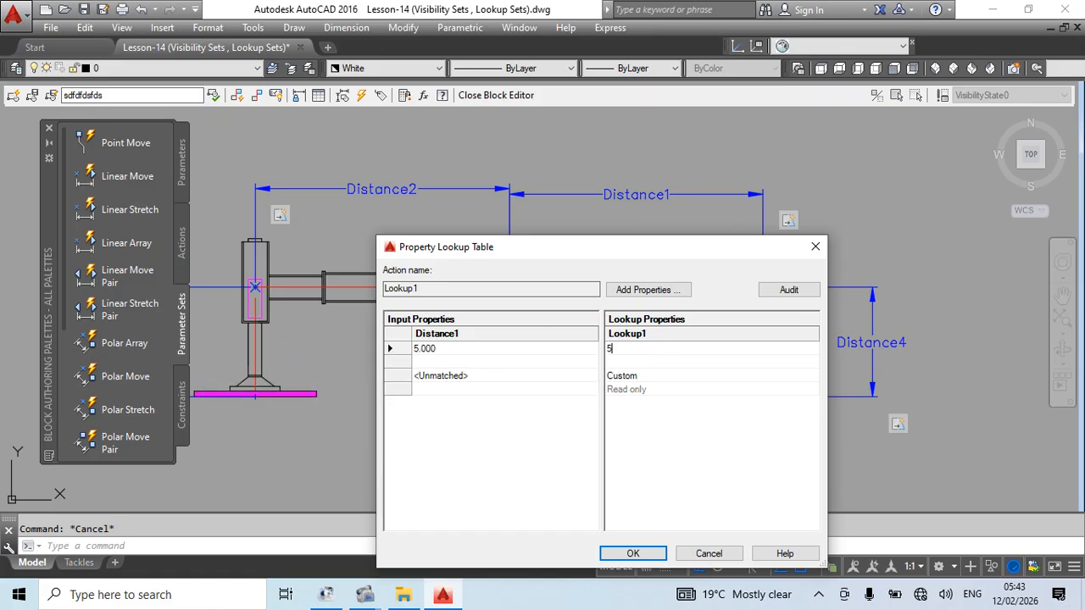
type("5m")
left_click(425, 361)
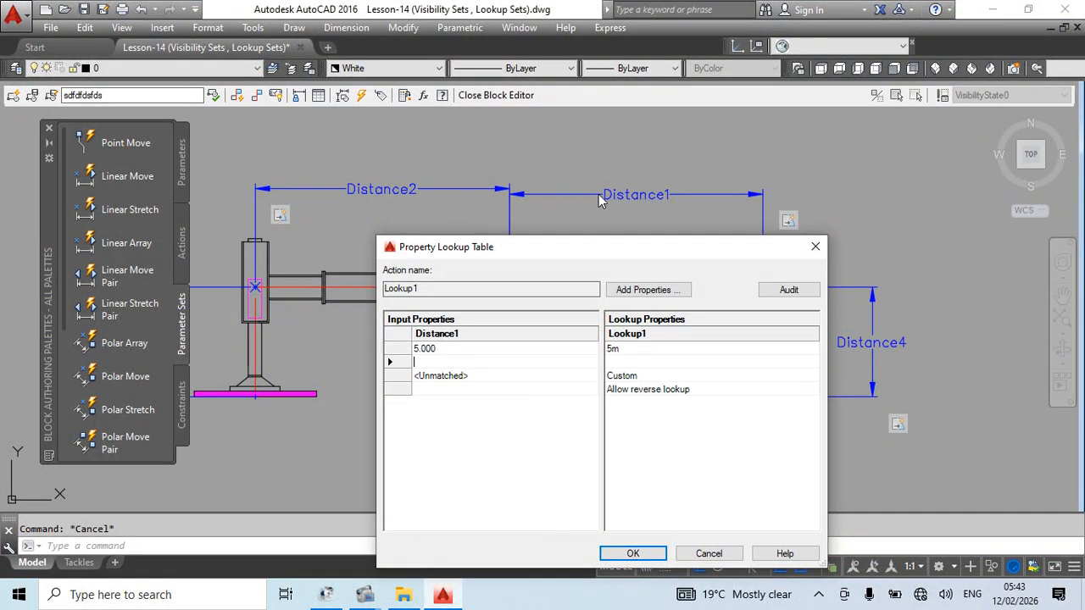
left_click(614, 362)
type("6m")
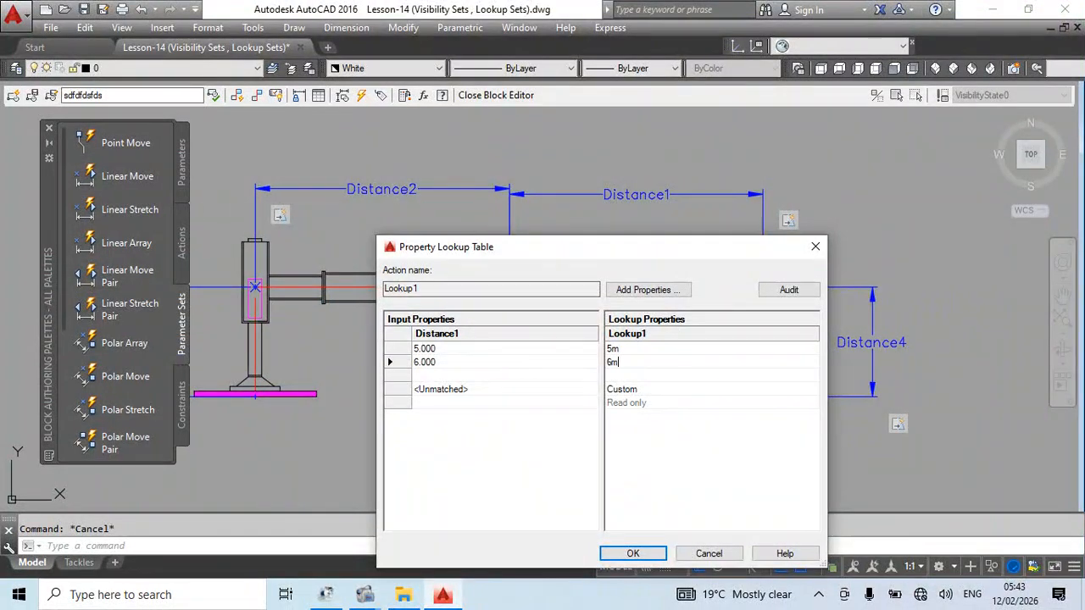
left_click(434, 375)
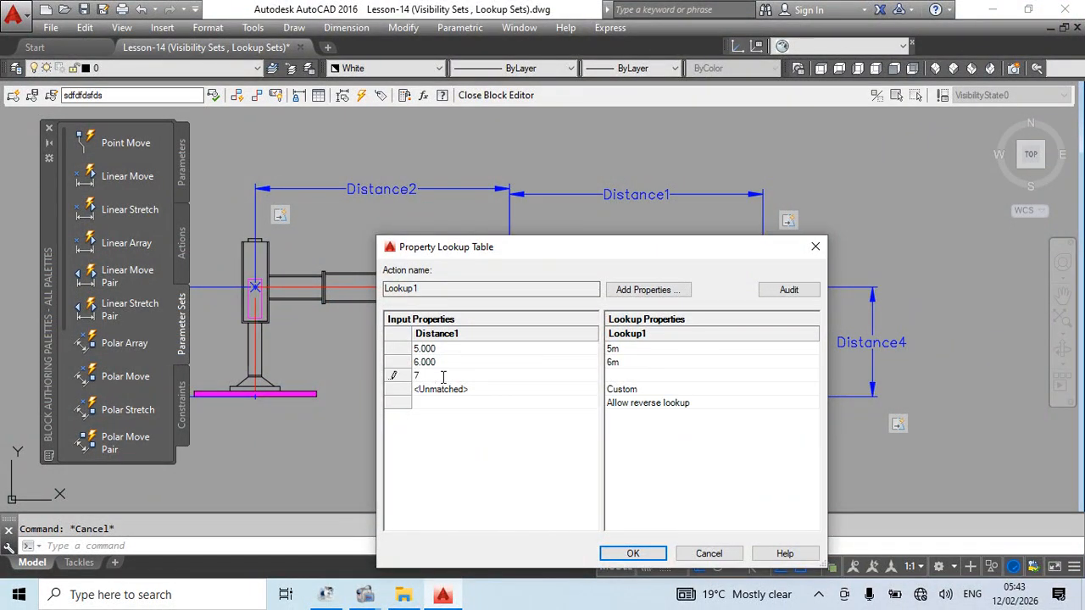
type("7")
left_click(624, 377)
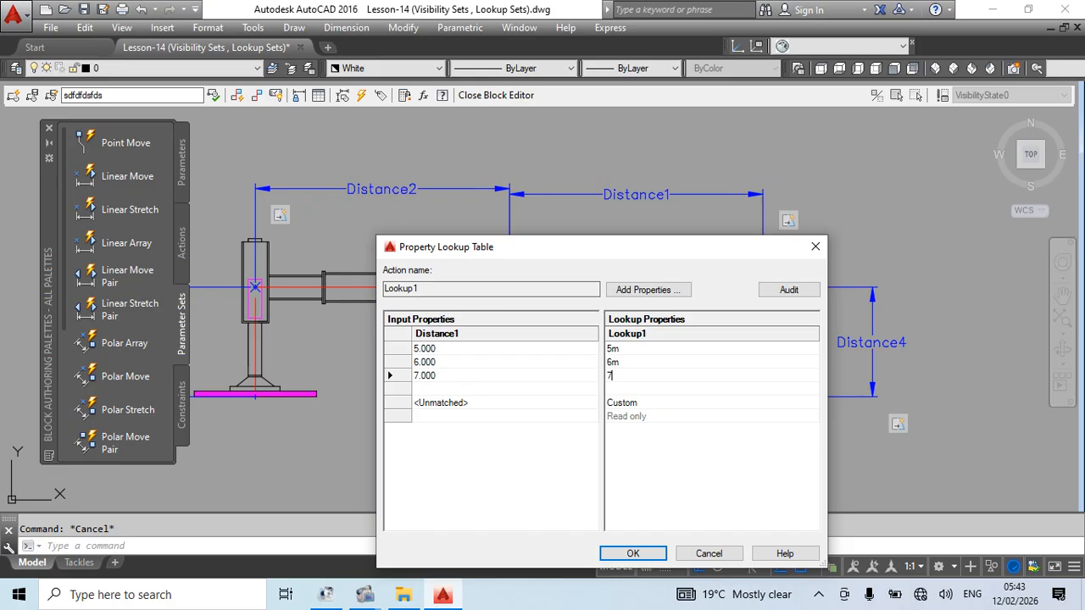
left_click(633, 554)
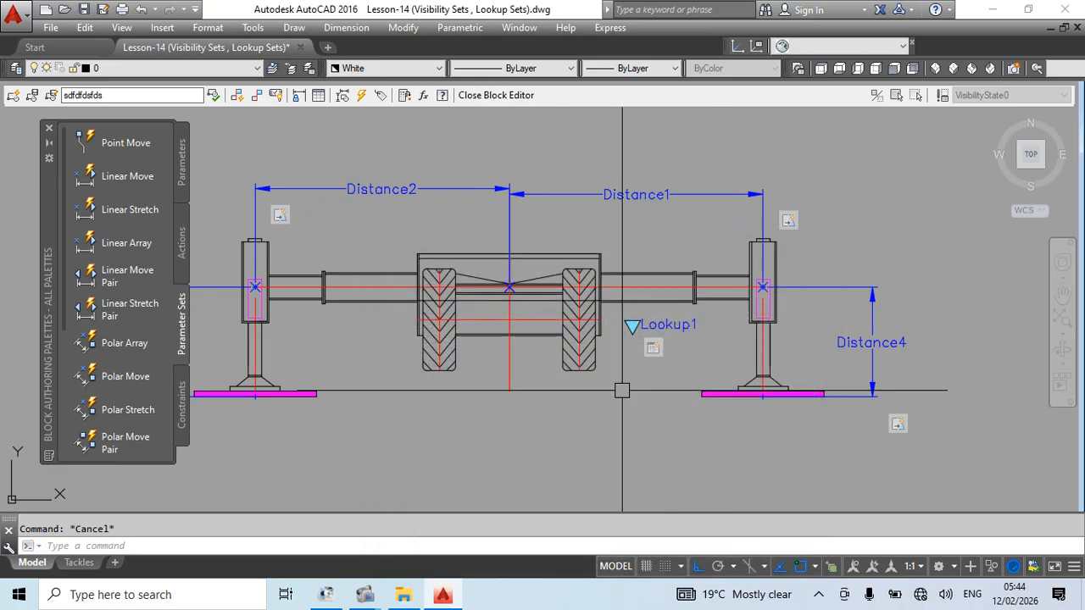
Step: Close the Block Editor and save the parameter changes to the outrigger block
type("bc")
key("Return")
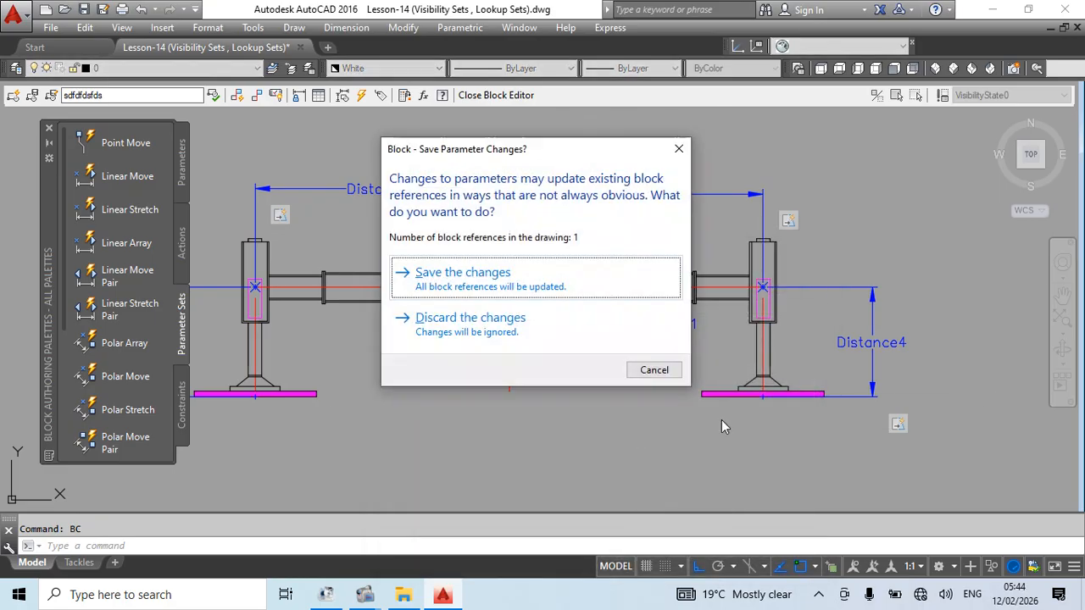
left_click(496, 343)
Step: Test the outrigger block's lookup grip by choosing 5m, 6m, 7m and Custom in turn, and deselect the block
left_click(630, 311)
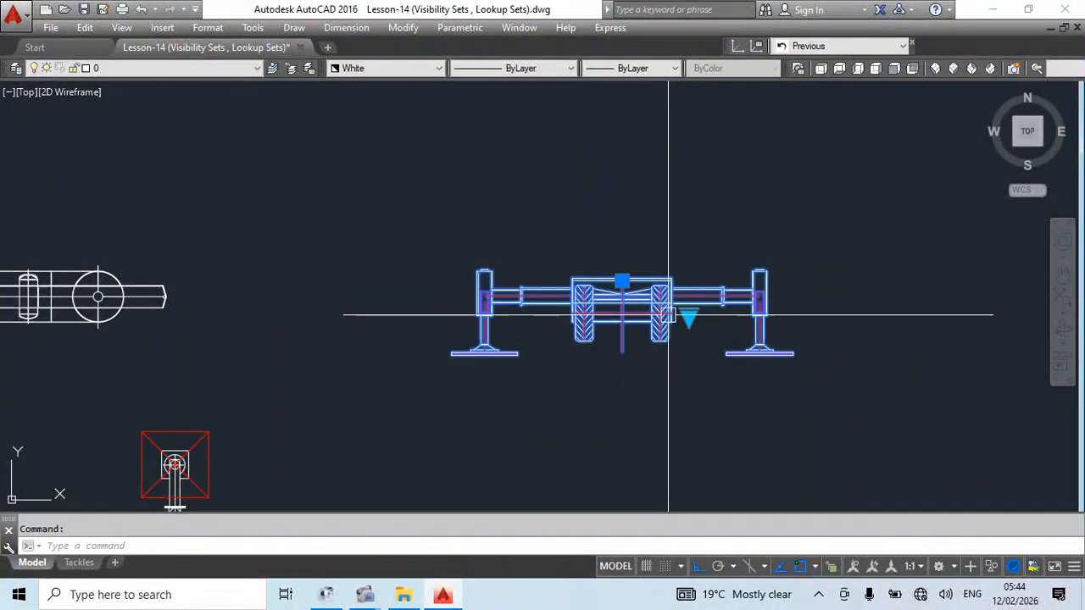
left_click(688, 315)
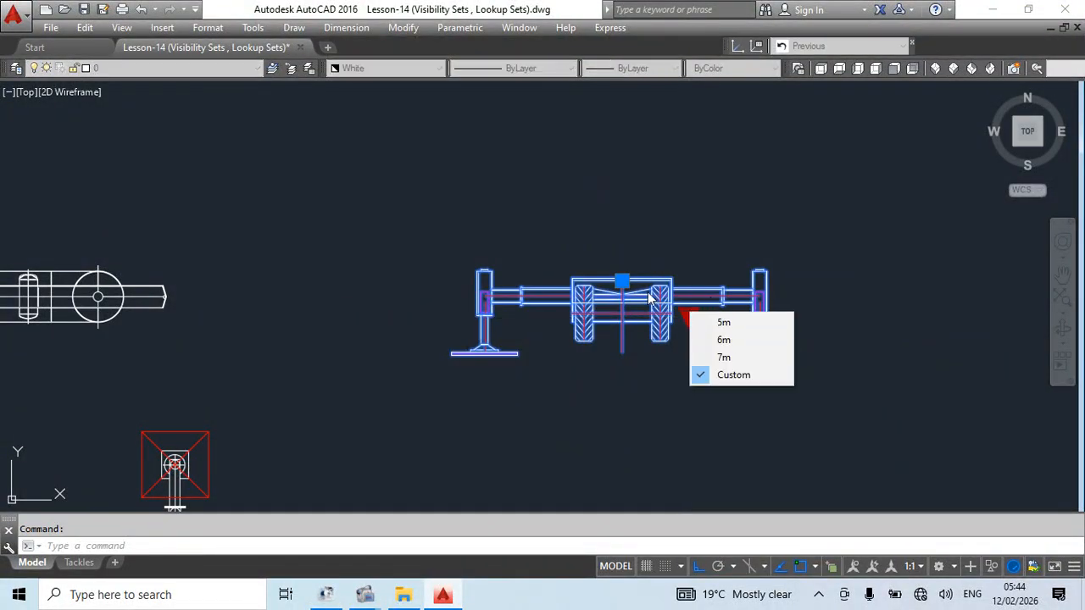
left_click(722, 322)
left_click(689, 316)
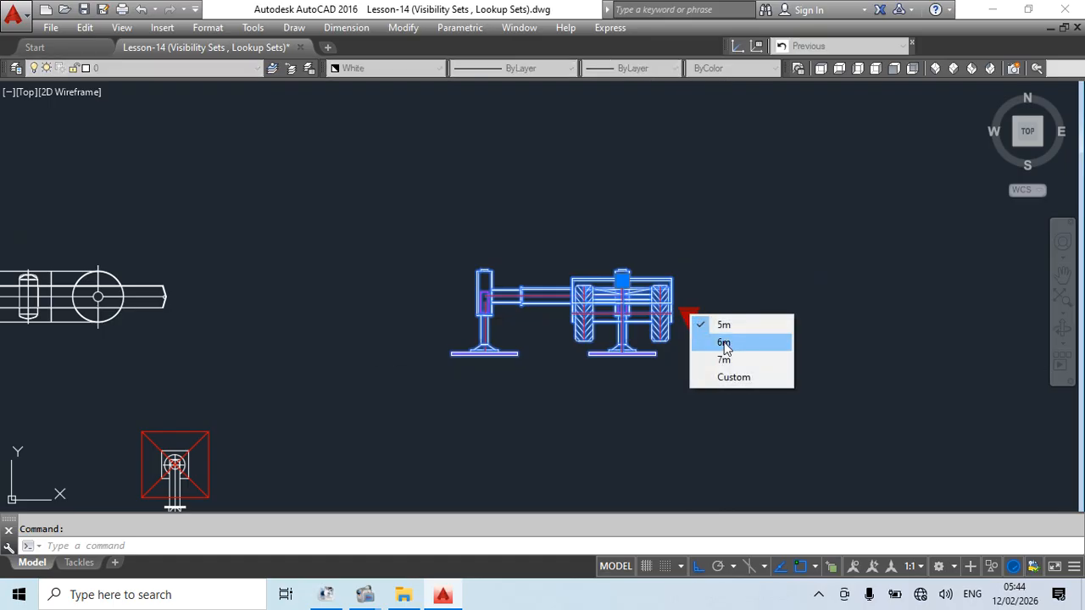
left_click(723, 341)
left_click(688, 315)
left_click(726, 365)
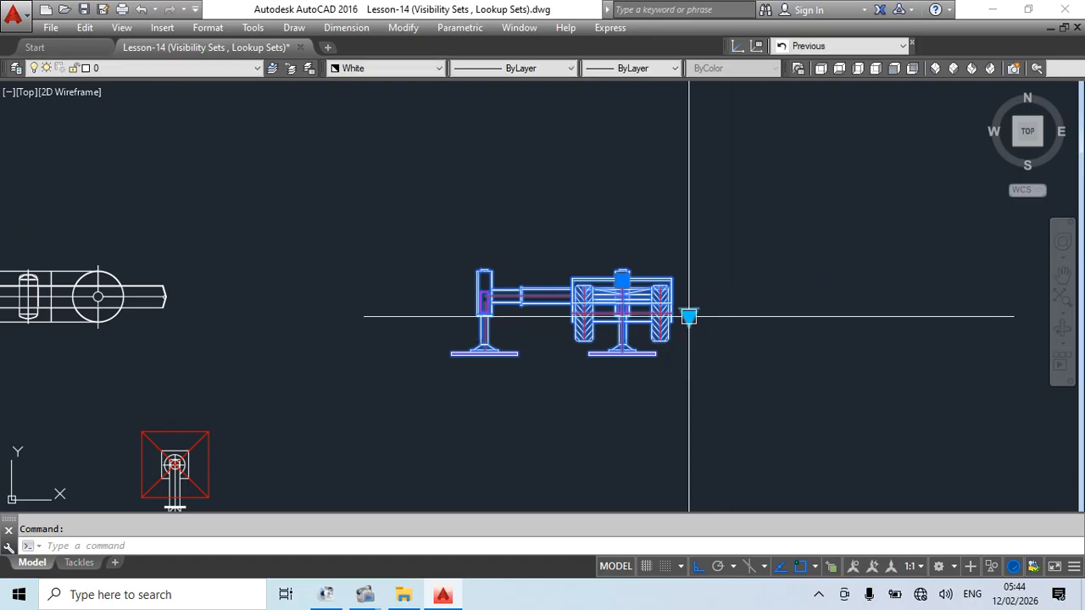
left_click(688, 315)
left_click(736, 380)
scroll(679, 300, "up", 4)
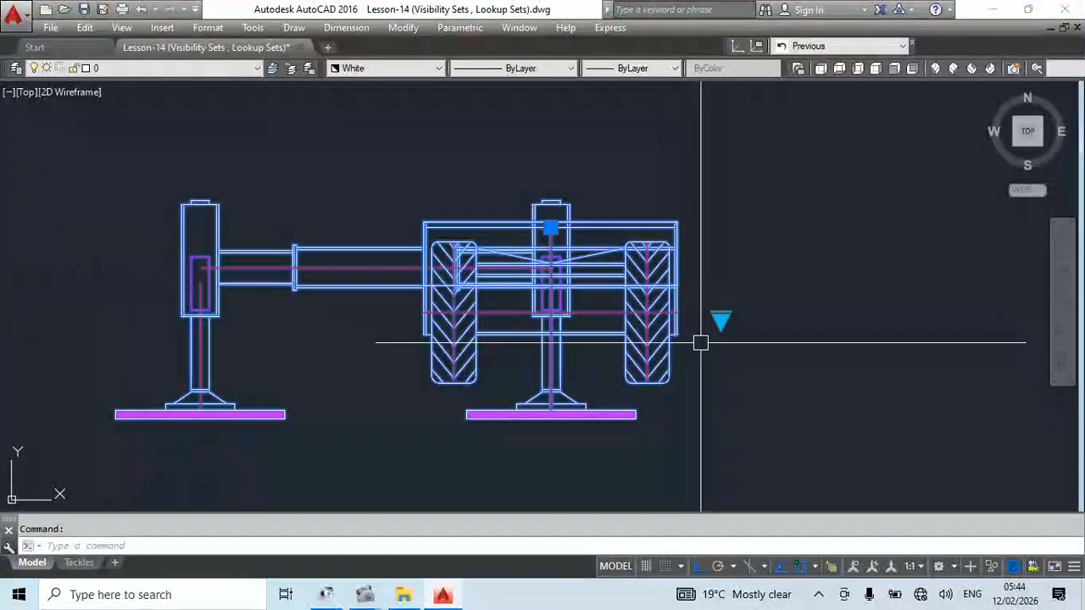
key("Escape")
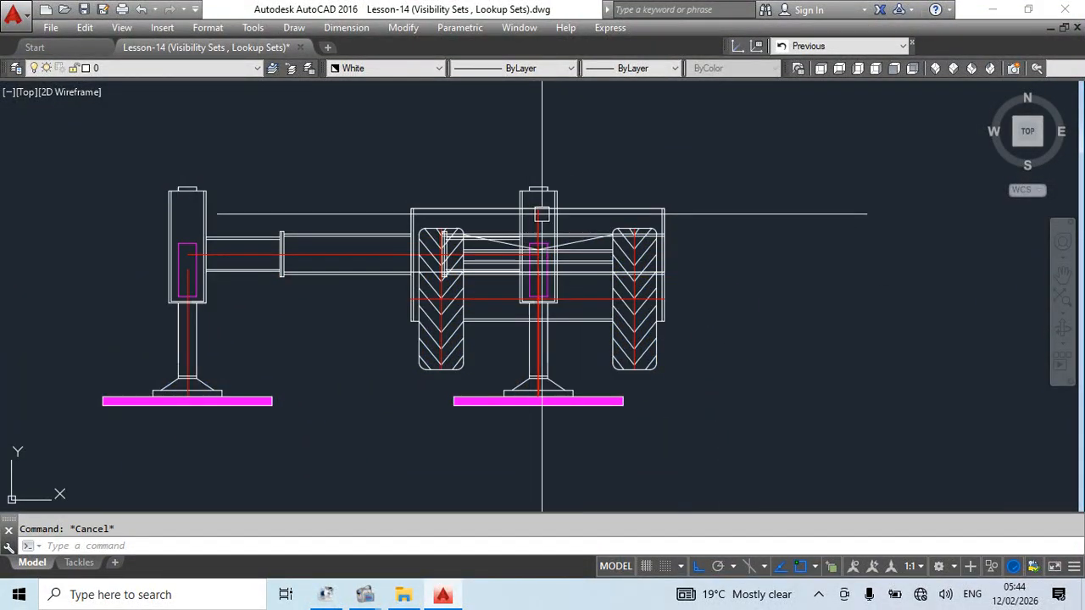
Step: Reopen the outrigger block in the Block Editor and check the Distance1 entries in the Lookup1 table
double_click(639, 266)
left_click(531, 404)
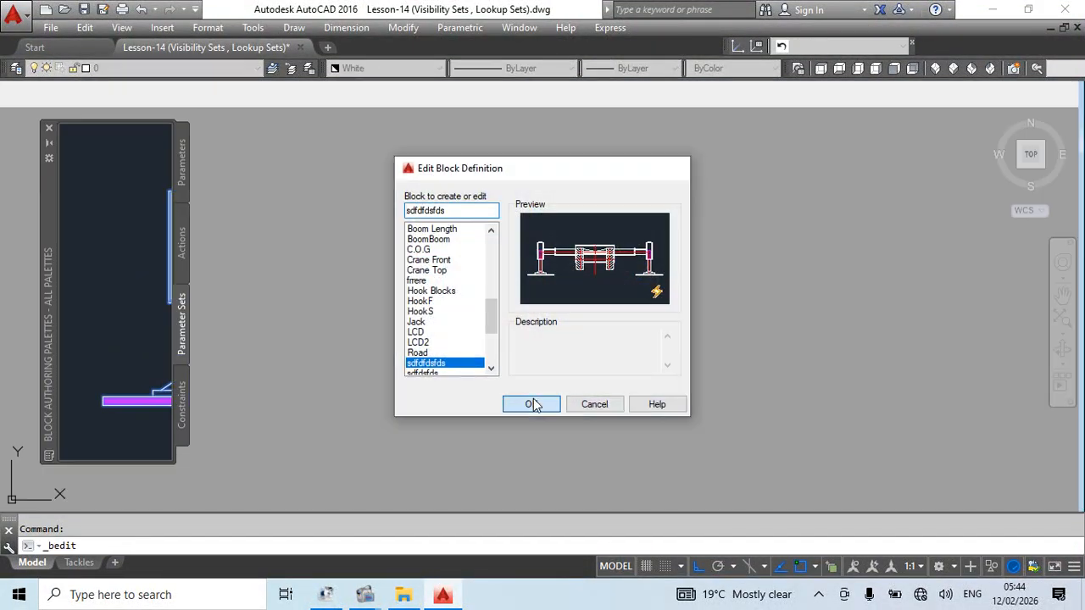
right_click(687, 366)
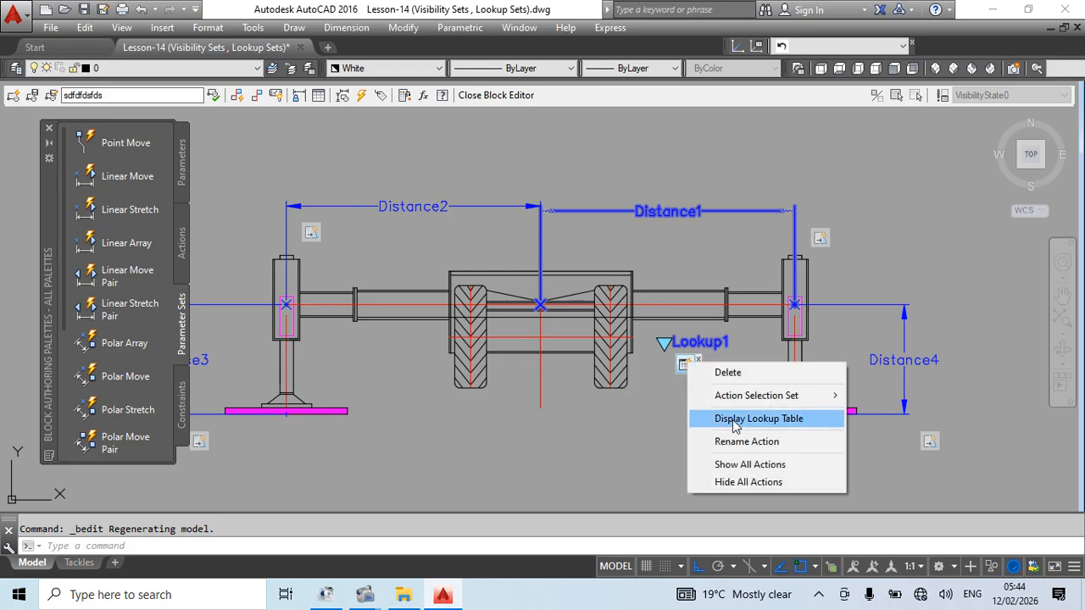
left_click(788, 421)
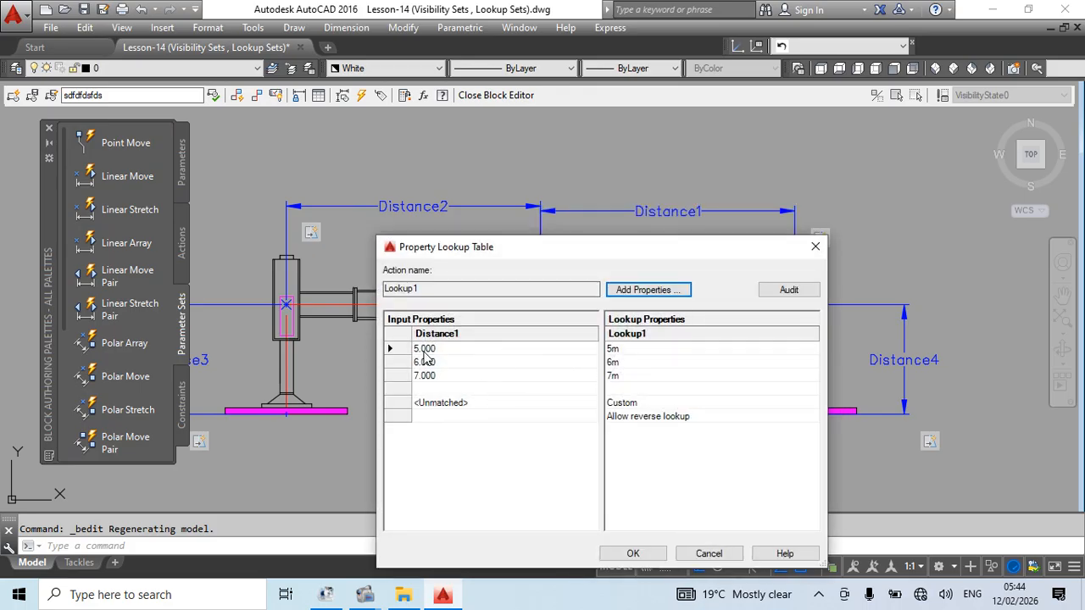
left_click(632, 552)
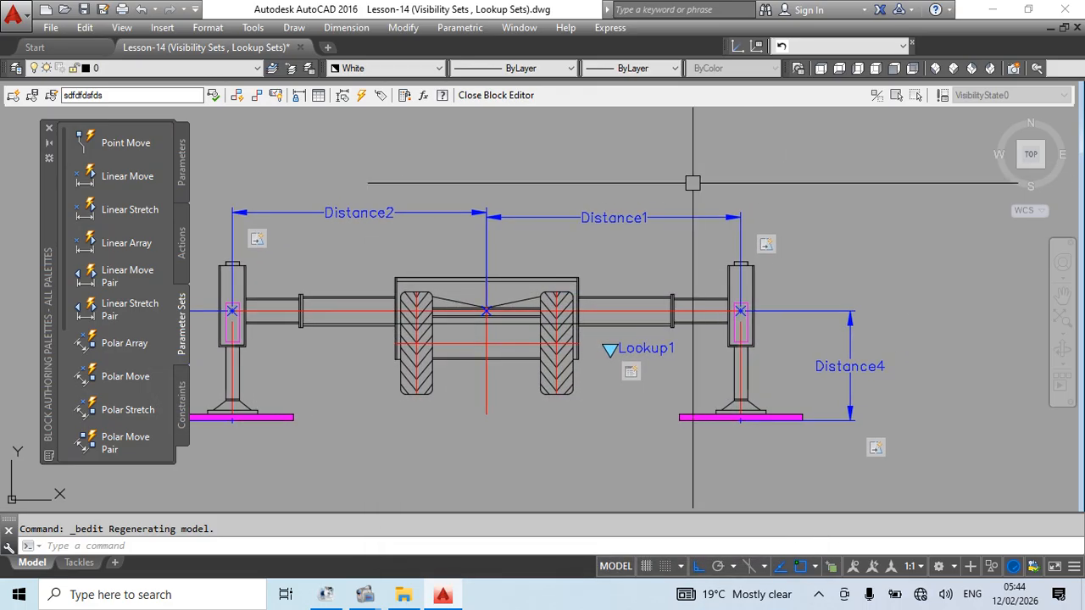
Step: Measure the Distance1 span from the block's centre to the right jack with a temporary linear dimension
type("dli")
key("Return")
left_click(485, 311)
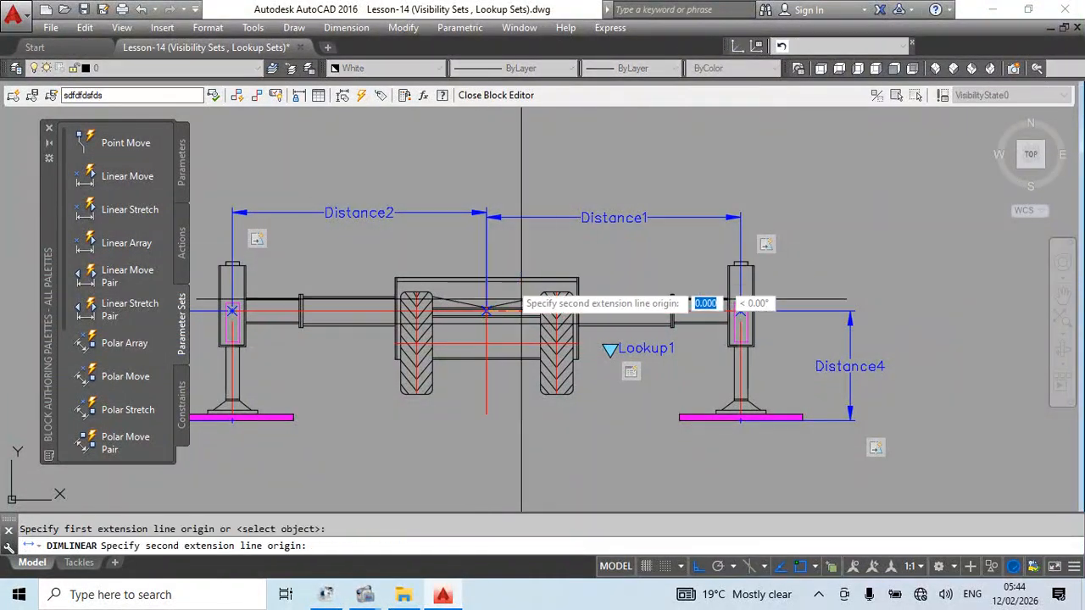
left_click(740, 311)
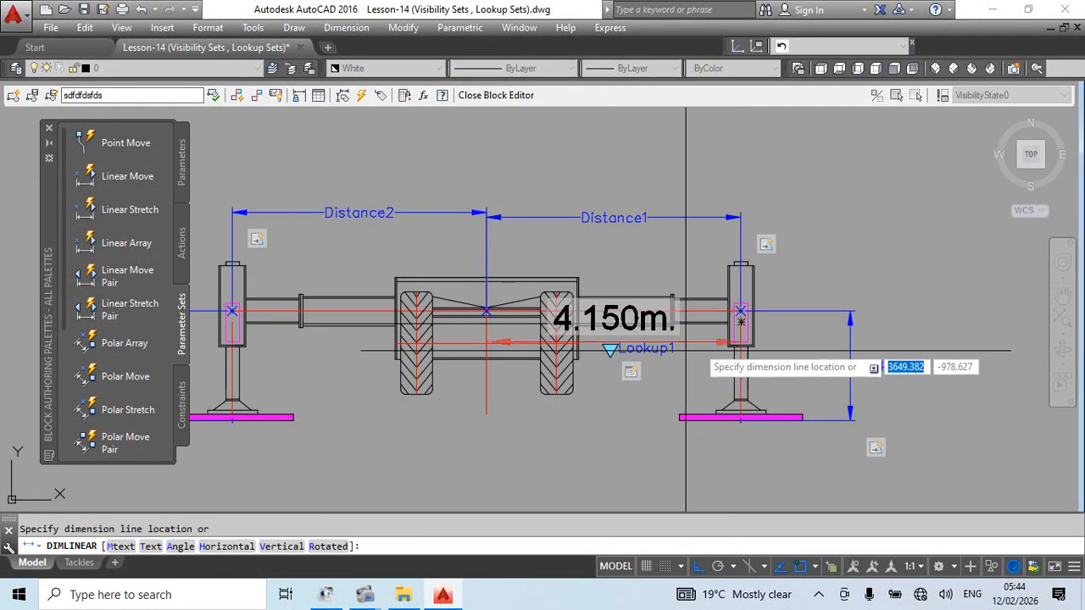
middle_click_drag(641, 423, 640, 329)
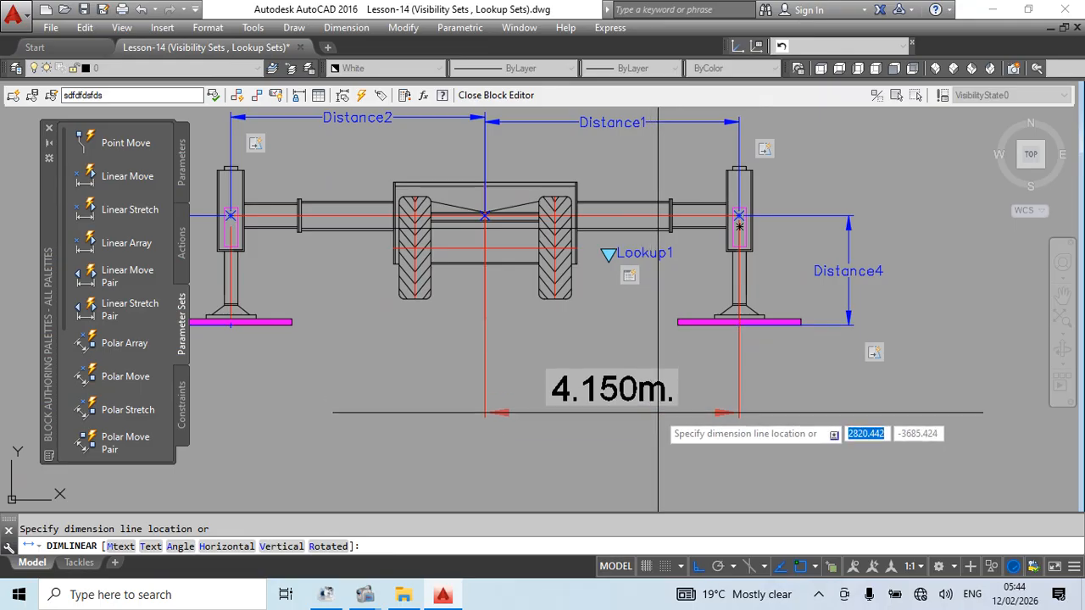
key("Escape")
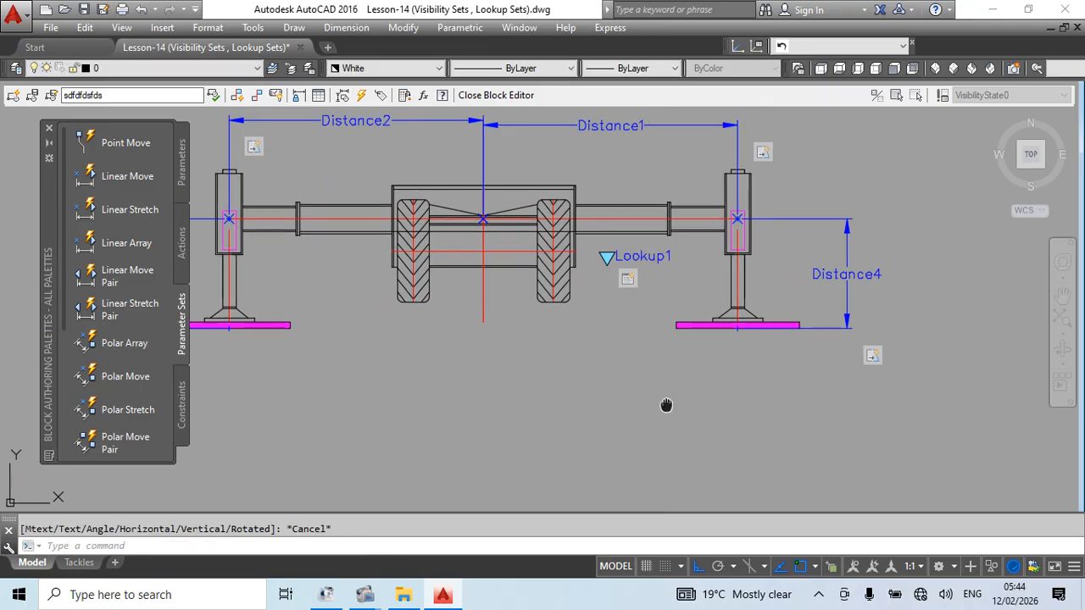
Step: Set the Distance1 inputs in the Lookup1 table to 5000, 6000 and 7000 for 5m, 6m and 7m, and accept the table
middle_click_drag(631, 275, 601, 343)
right_click(601, 343)
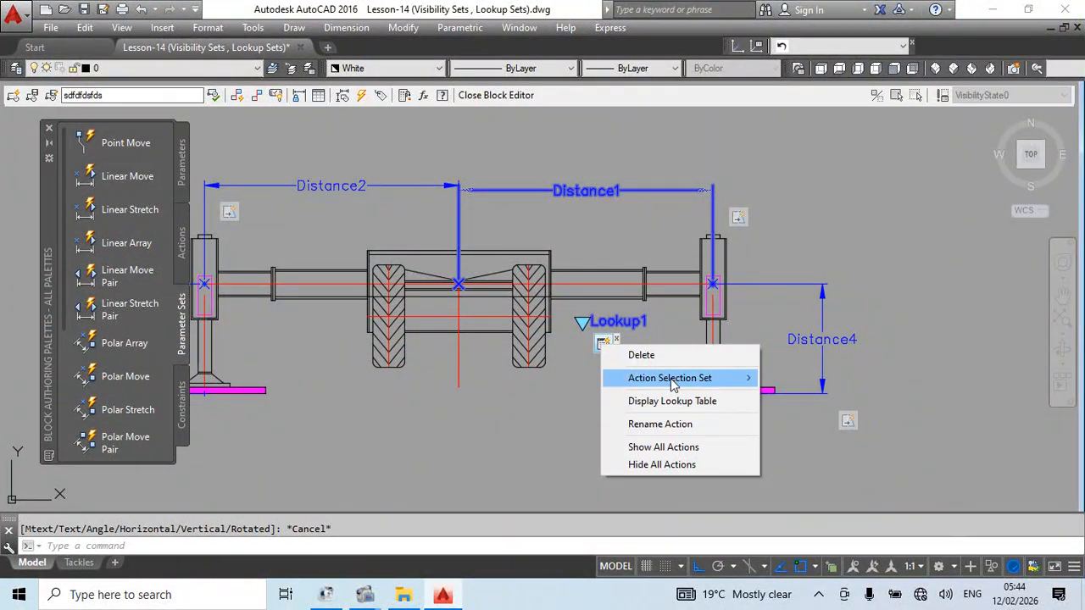
left_click(657, 400)
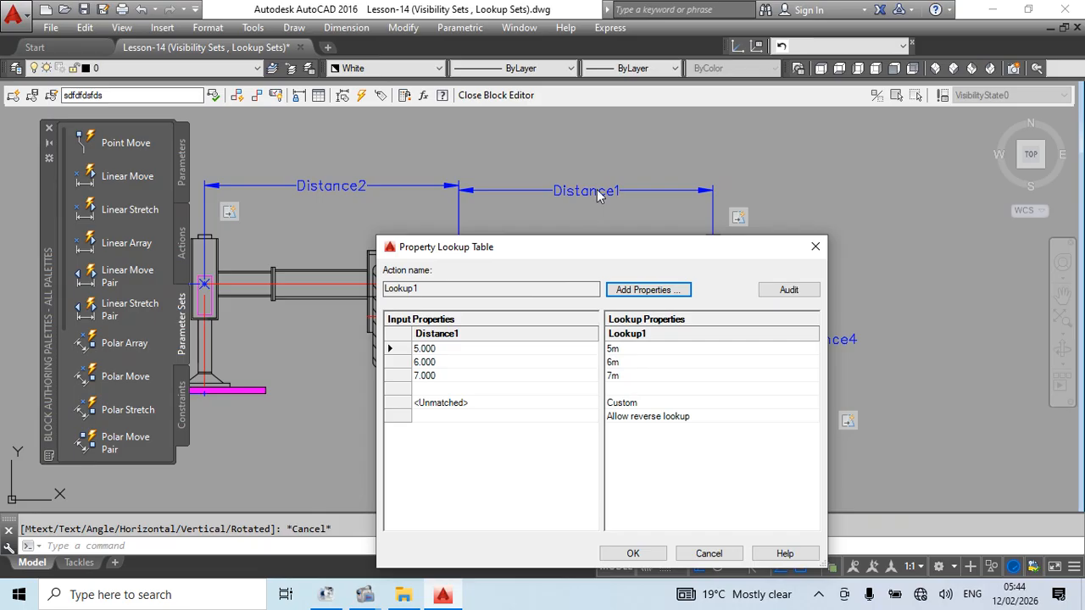
left_click_drag(581, 251, 615, 265)
left_click(487, 363)
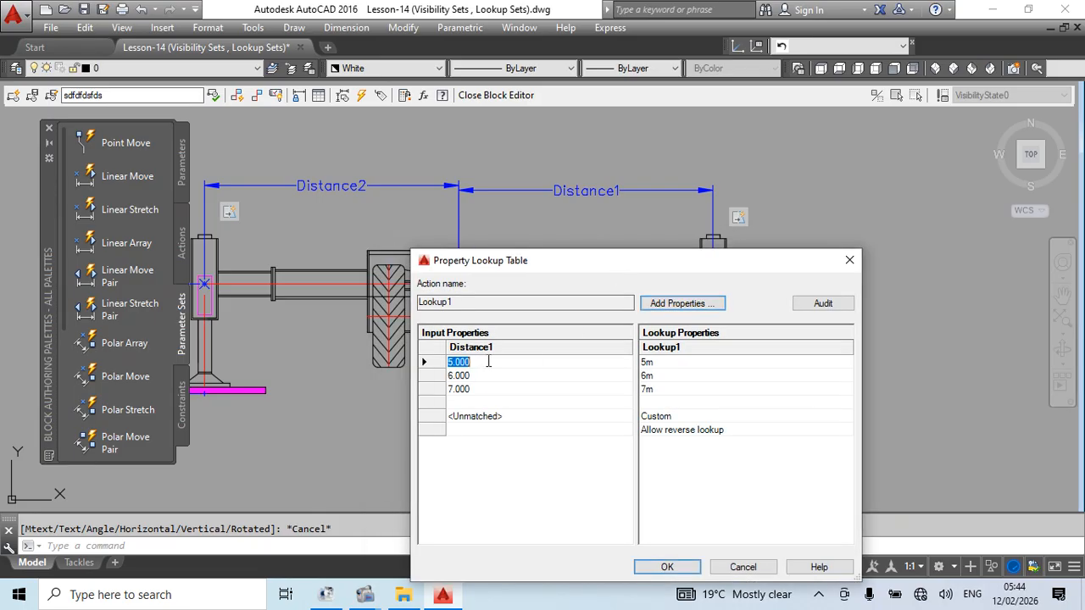
double_click(449, 362)
type("5000")
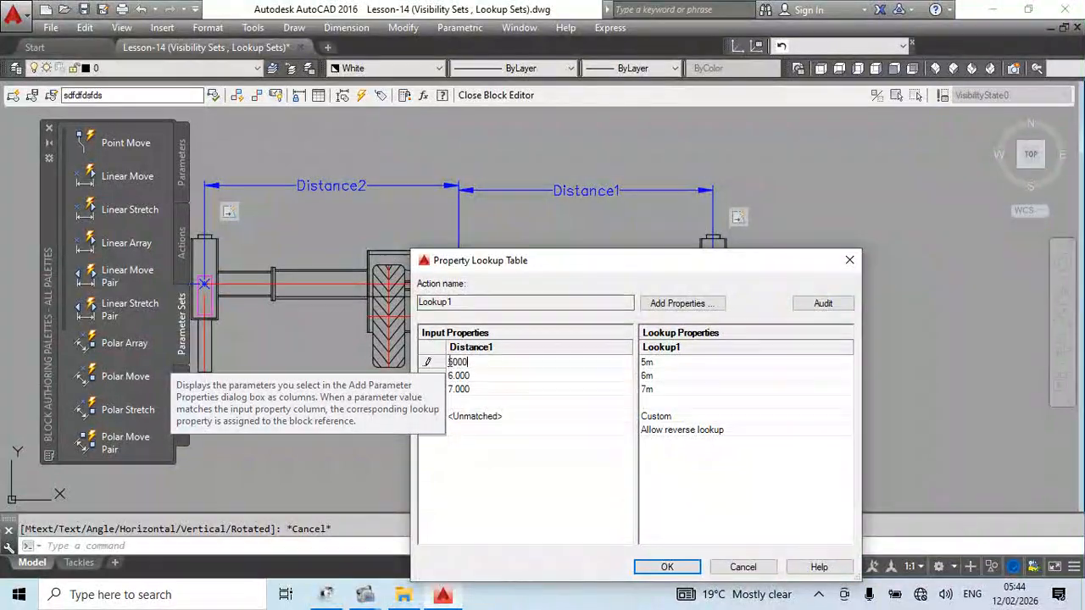
left_click(475, 376)
type("1")
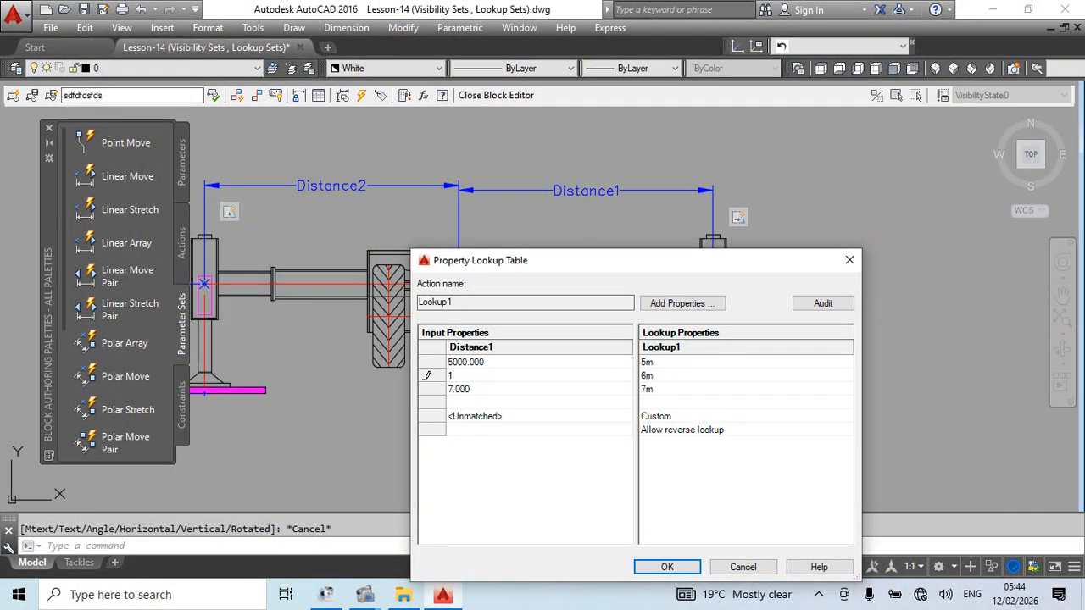
type("000")
key("Return")
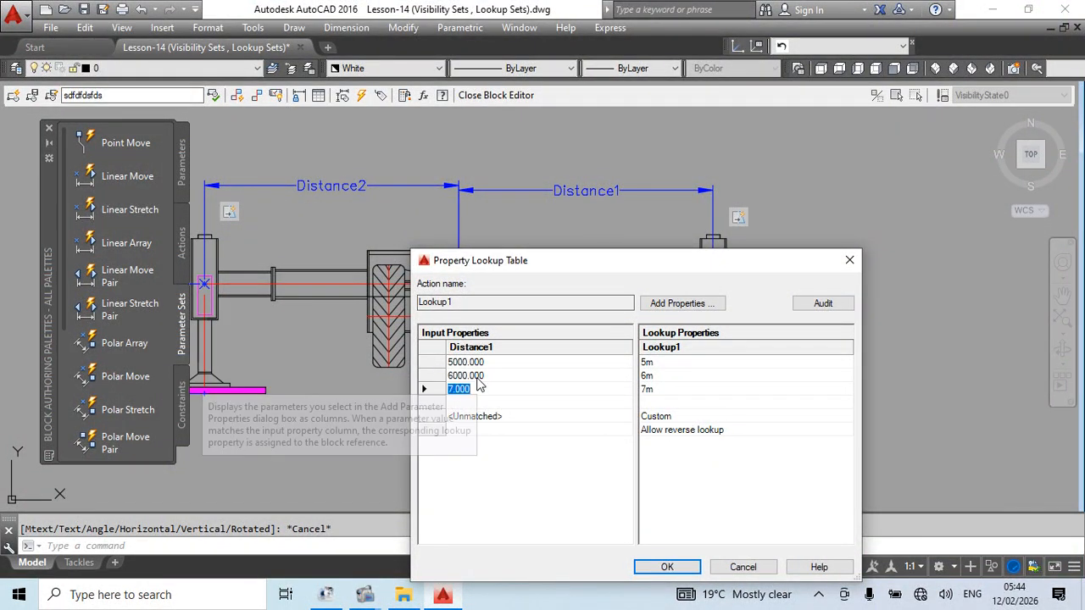
type("7000")
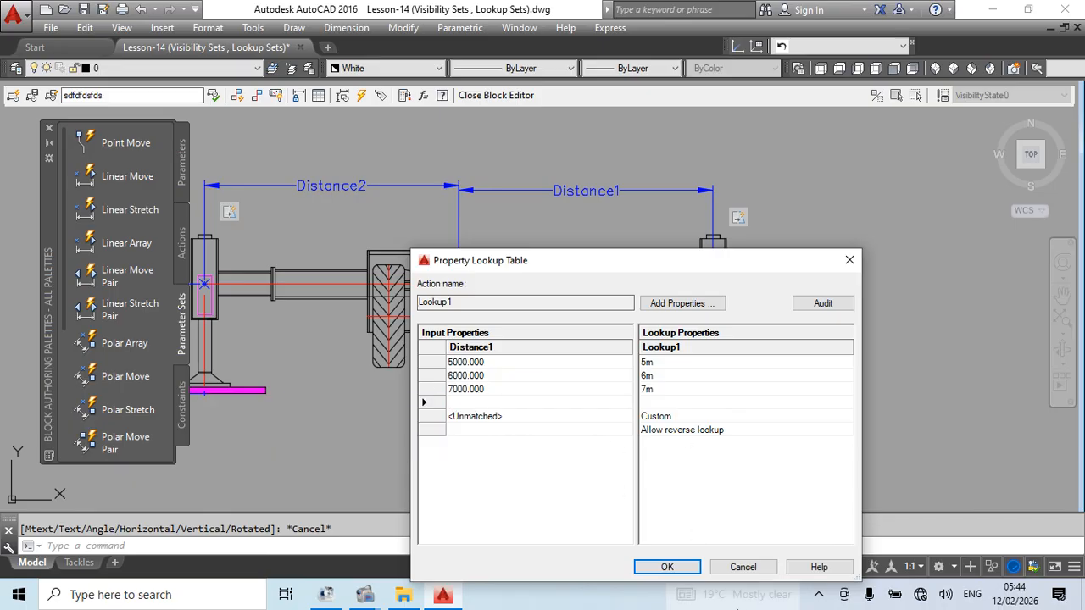
left_click(667, 567)
Step: Close the Block Editor and save the changed lookup distances to the outrigger block
type("bc")
key("Return")
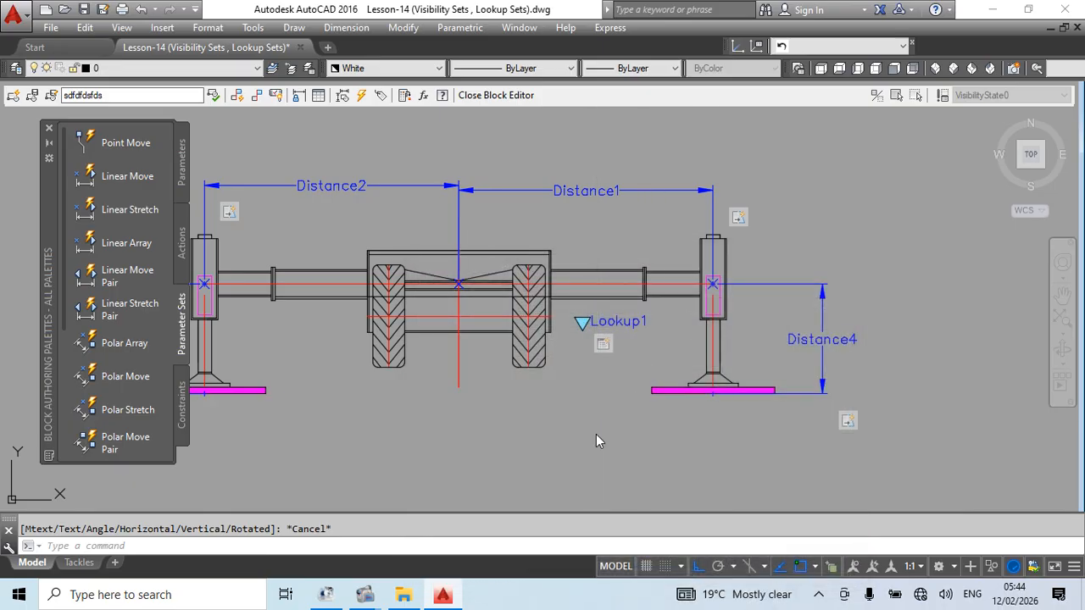
key("Return")
Step: Test the outrigger block's lookup grip by choosing 6m, 5m, 6m and 7m in turn, and deselect the block
left_click(665, 284)
scroll(663, 305, "down", 1)
left_click(690, 307)
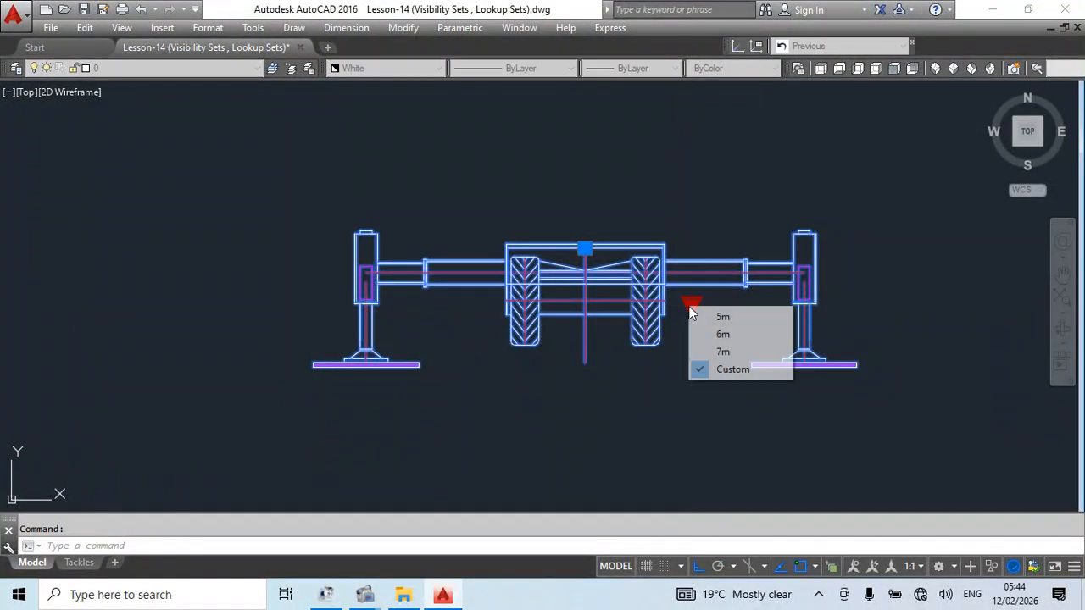
left_click(721, 339)
left_click(610, 318)
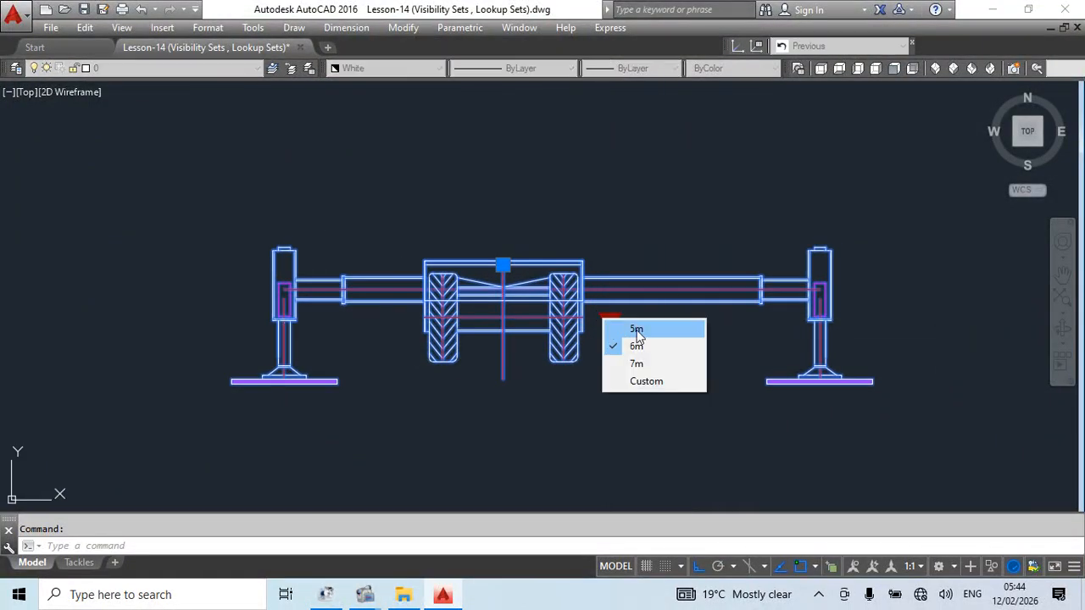
left_click(636, 330)
left_click(611, 323)
left_click(641, 347)
left_click(618, 321)
left_click(625, 324)
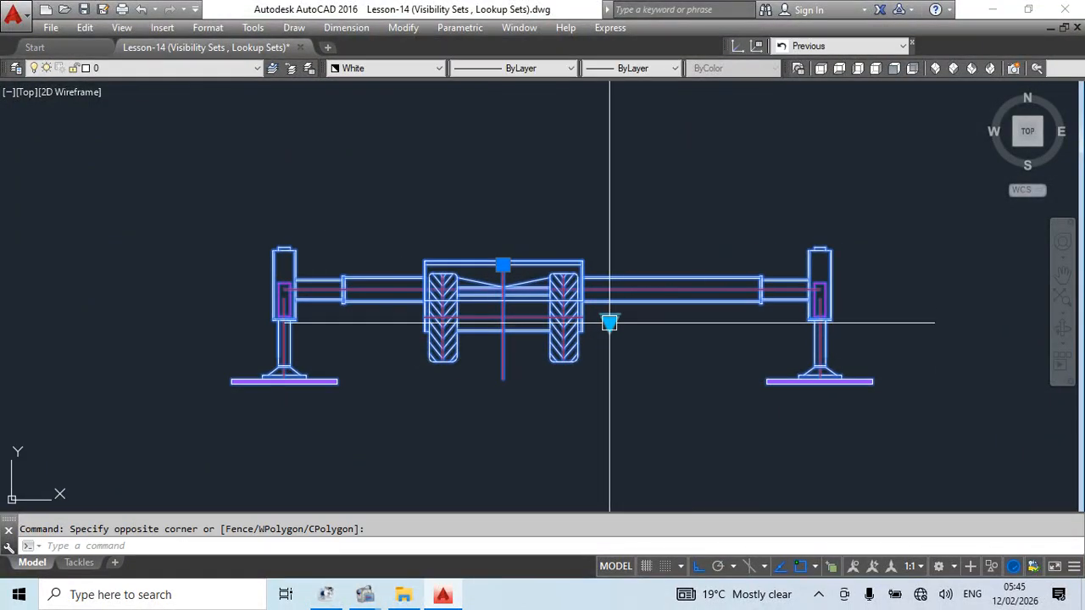
left_click(609, 319)
left_click(646, 366)
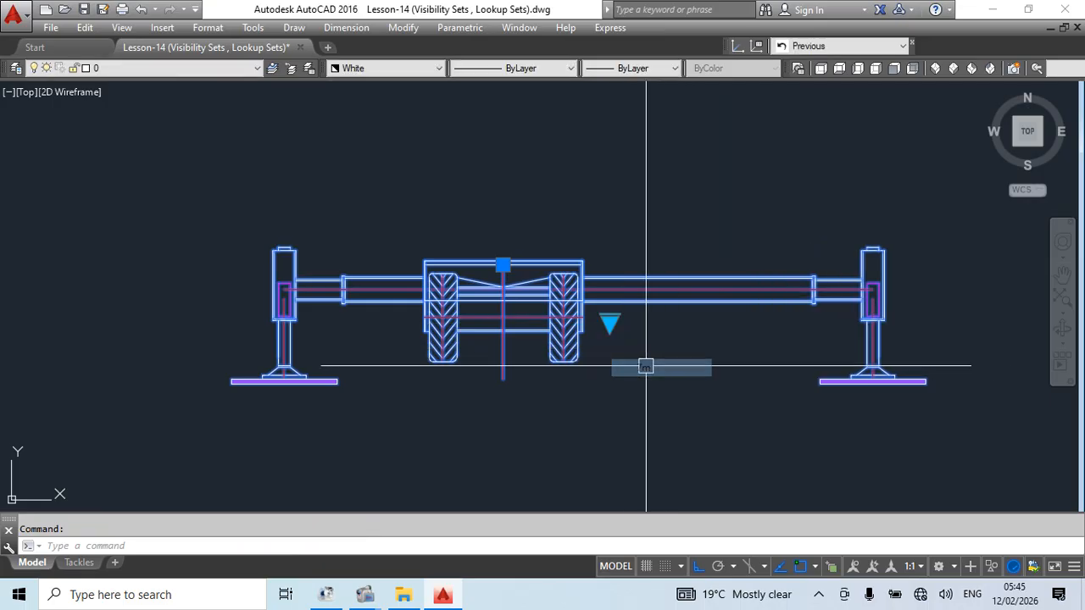
key("Escape")
Step: Reopen the outrigger block in the Block Editor and display the Lookup1 property table
scroll(652, 339, "down", 3)
double_click(662, 323)
left_click(532, 400)
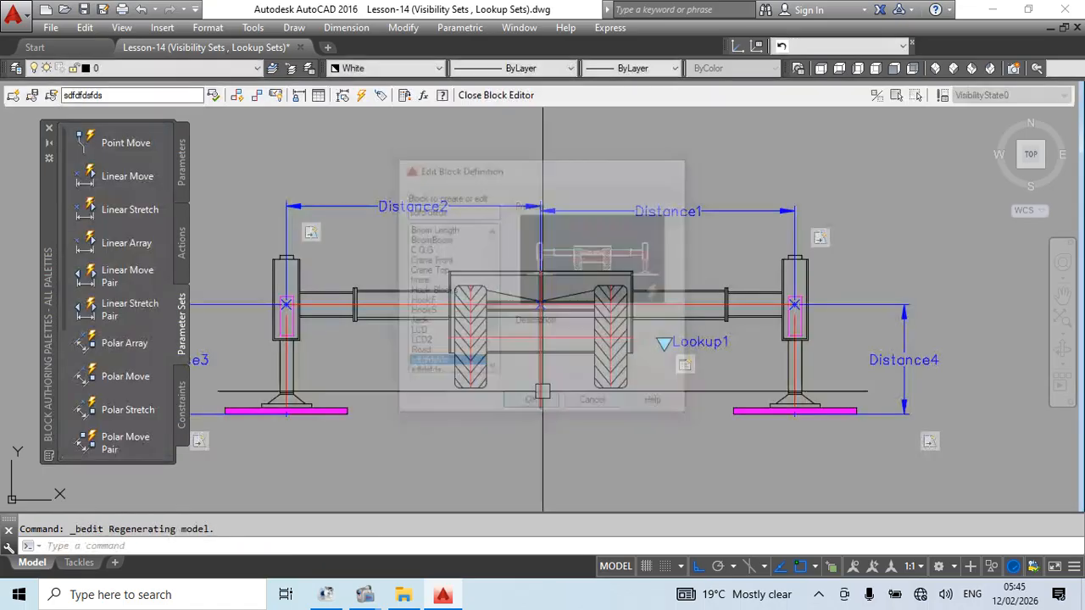
right_click(683, 371)
left_click(716, 424)
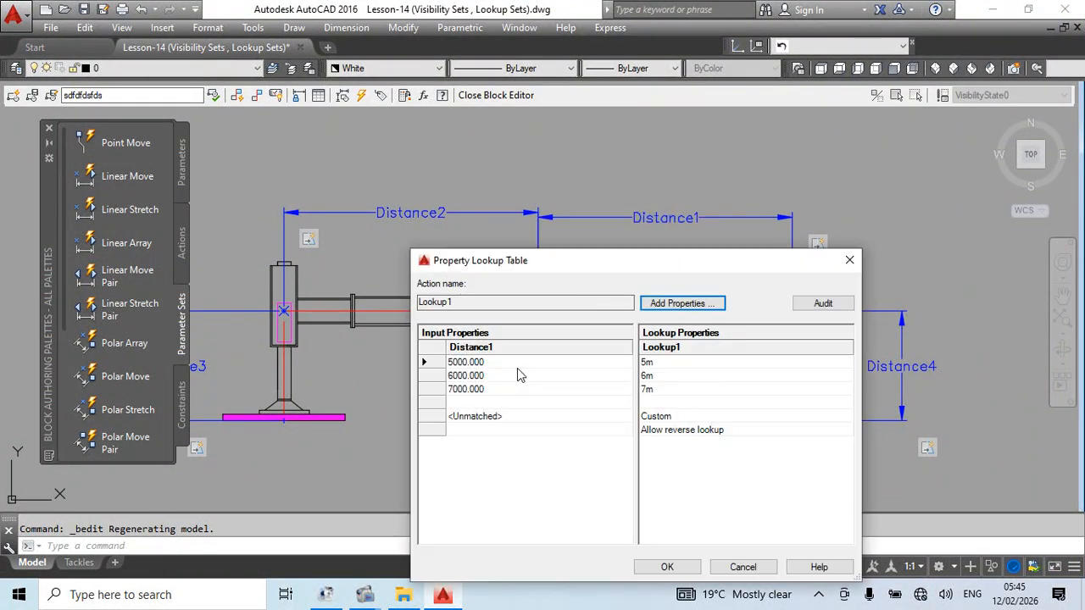
Step: Add three more Distance1 input values to the Lookup1 table: 8000, 9000 and 10000
left_click(466, 402)
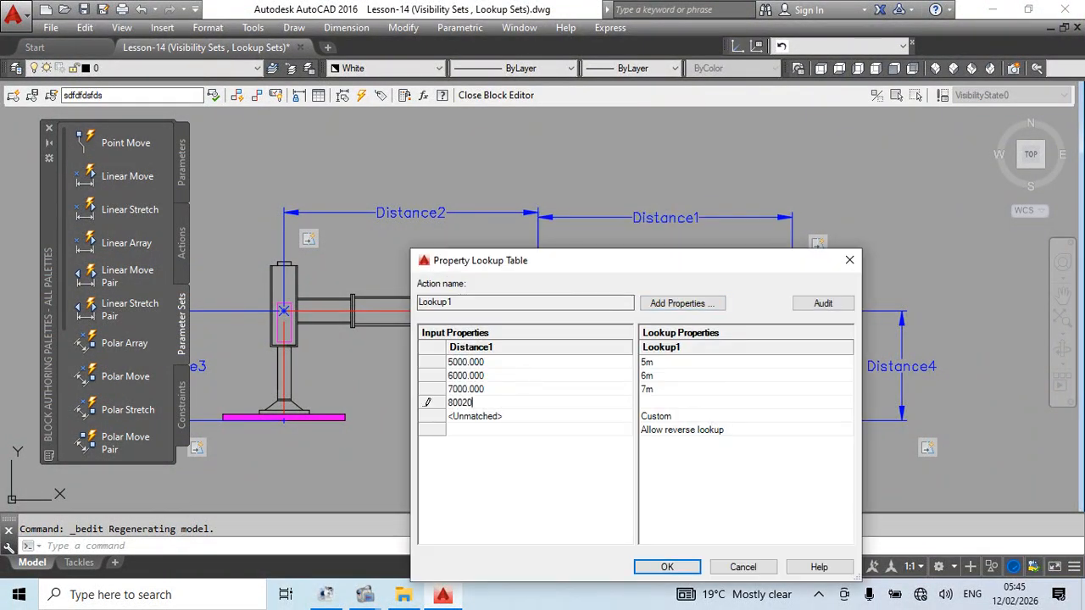
type("8000")
key("Return")
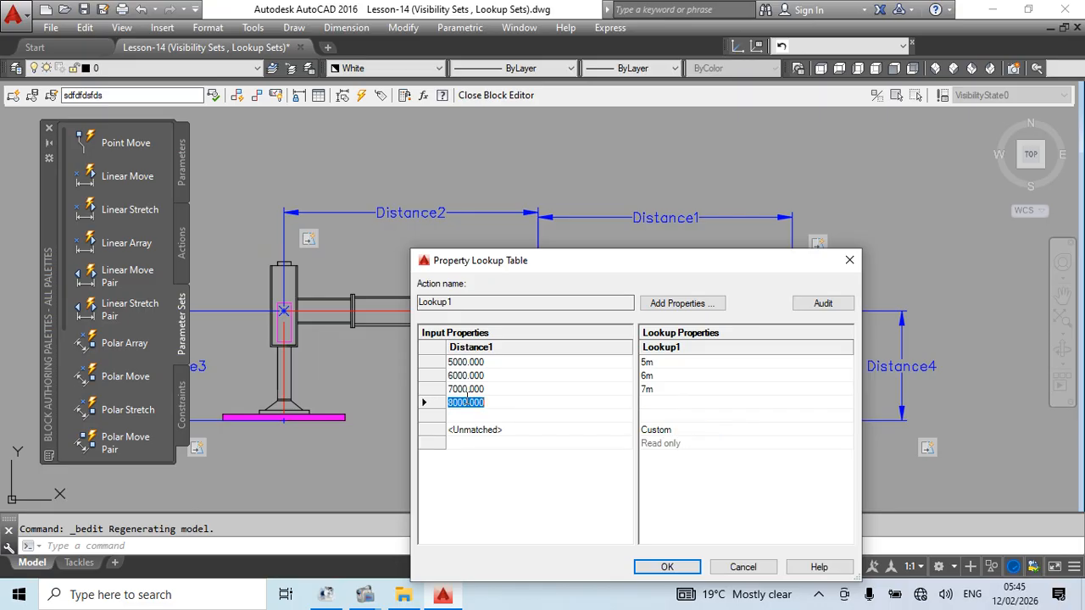
left_click(465, 416)
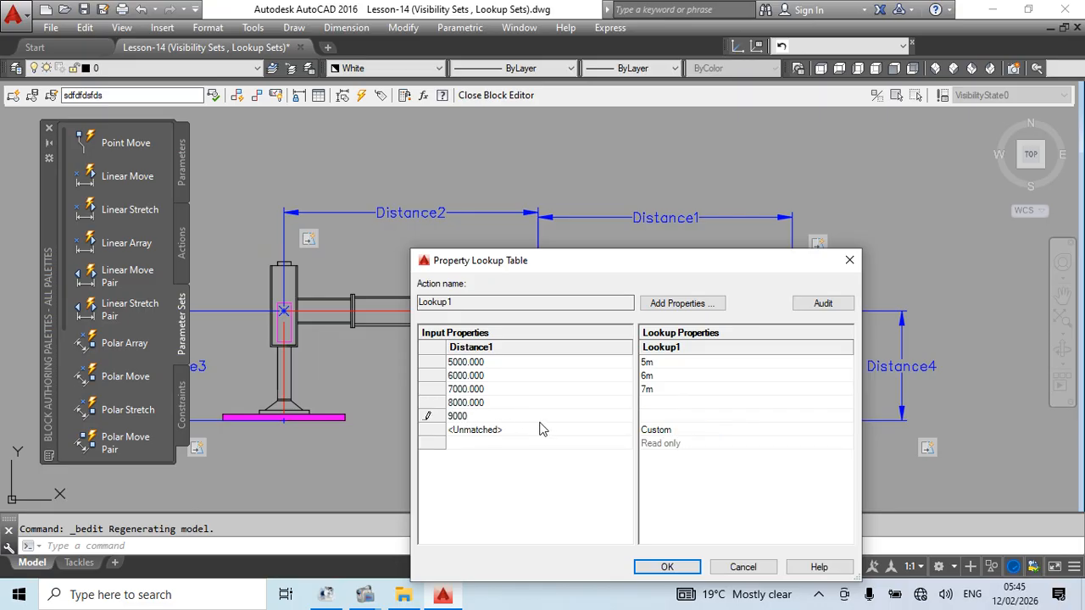
type("9000")
key("Return")
left_click(469, 430)
type("10000")
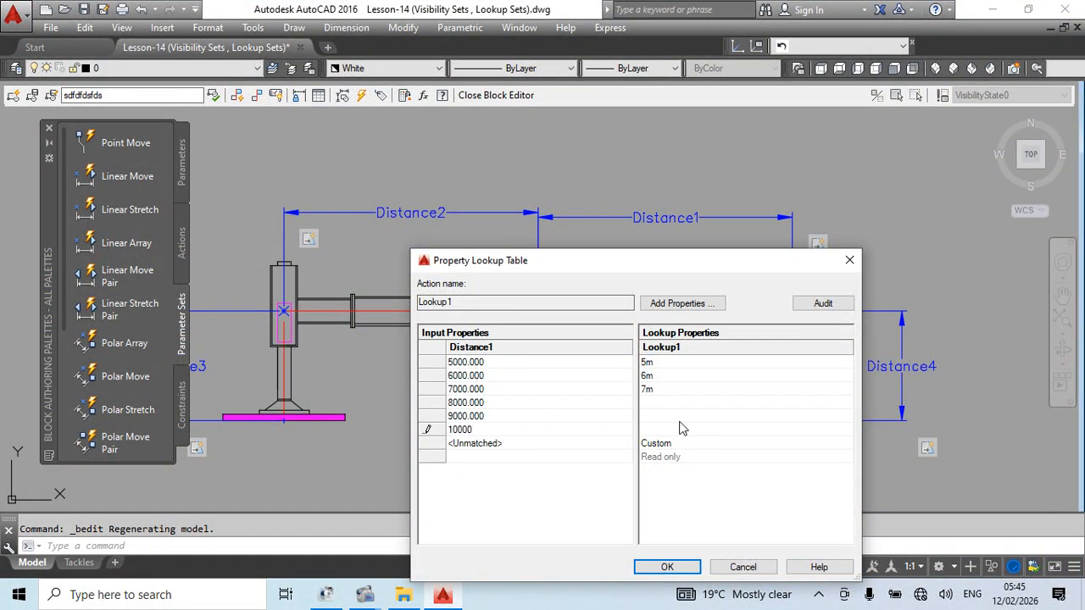
Step: Label the 8000 and 9000 rows of the Lookup1 table as 8m and 9m, and accept the table
left_click(662, 402)
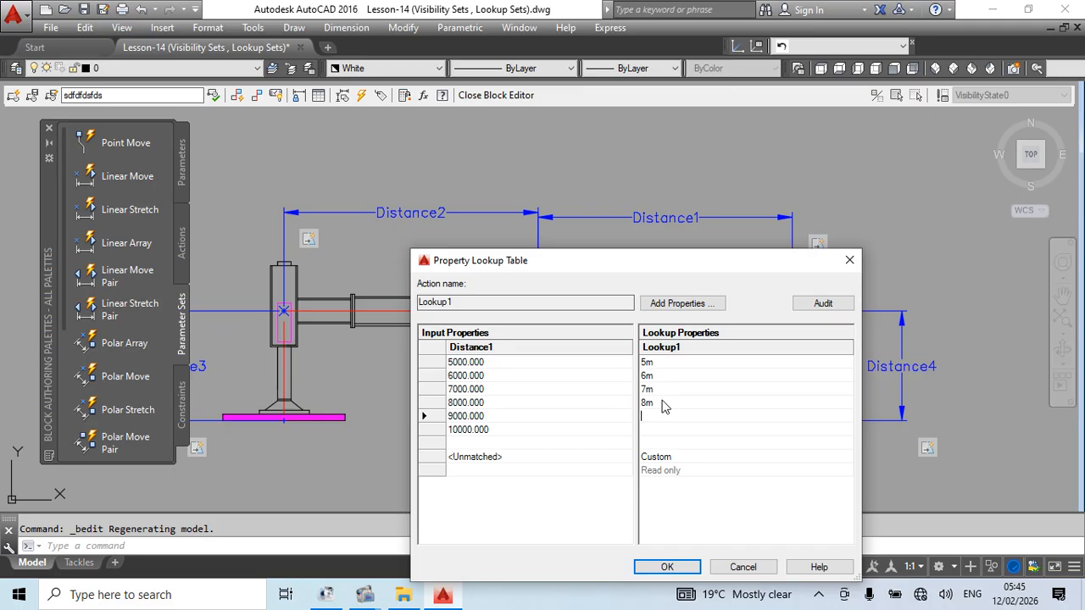
type("9m")
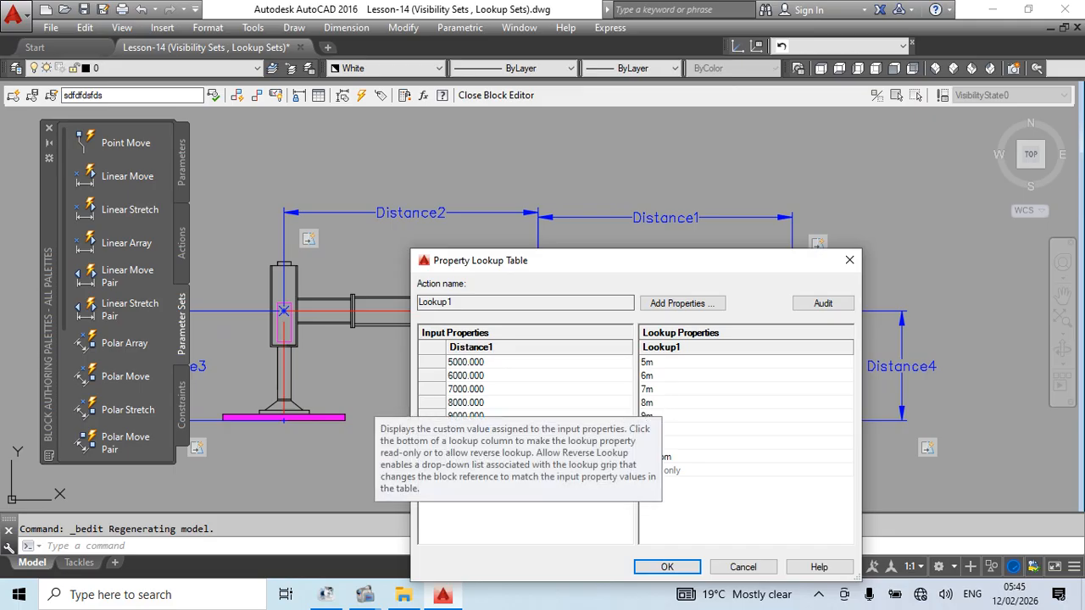
left_click(667, 567)
Step: Place a second Lookup Set below the left outrigger beam, beside the left wheel
middle_click_drag(676, 207, 709, 207)
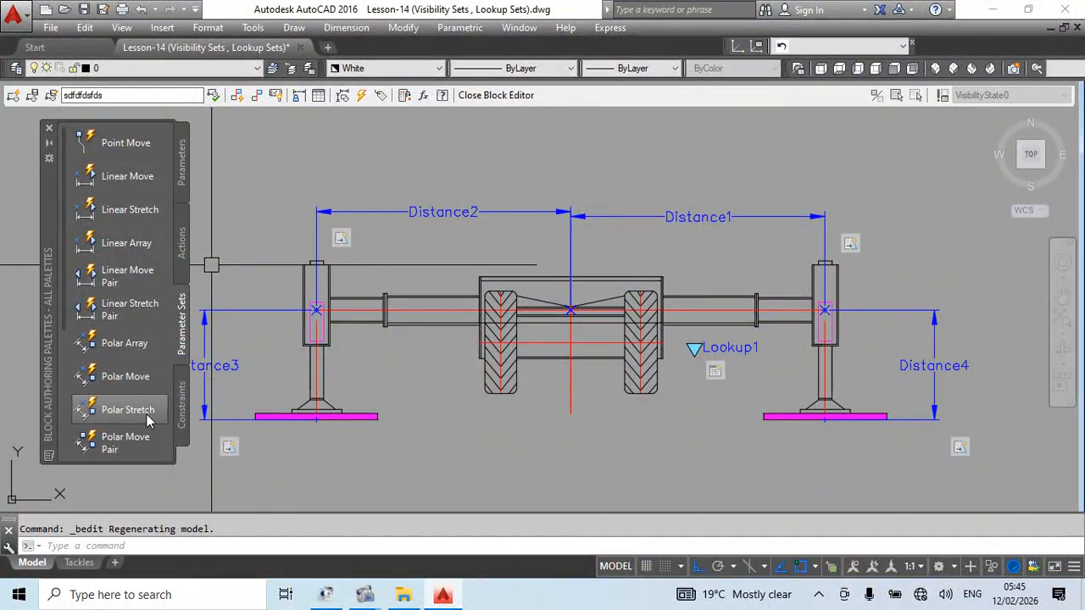
scroll(157, 378, "down", 3)
left_click(124, 441)
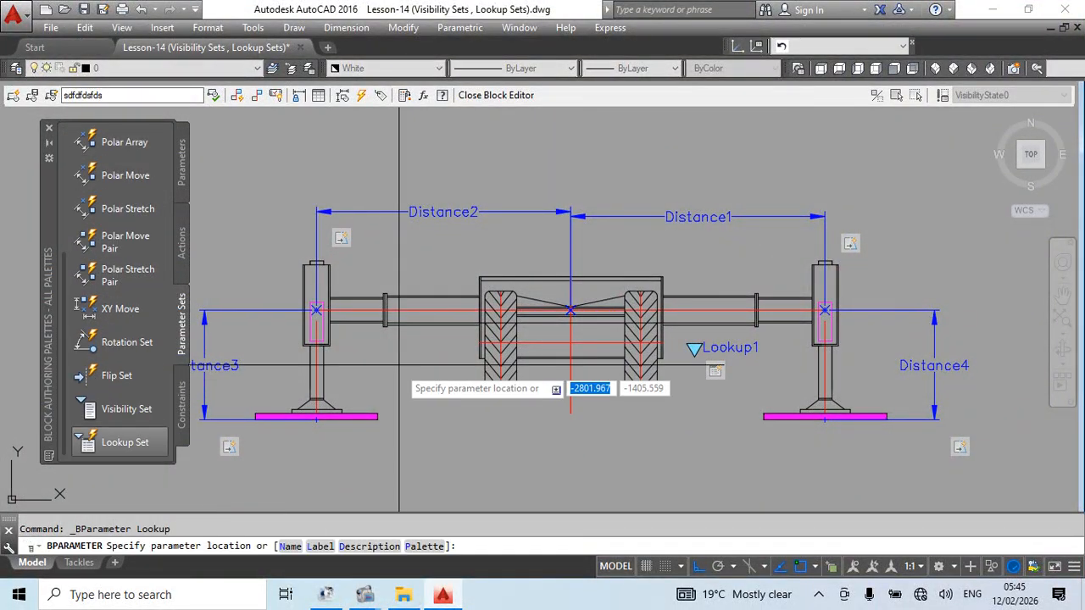
left_click(442, 347)
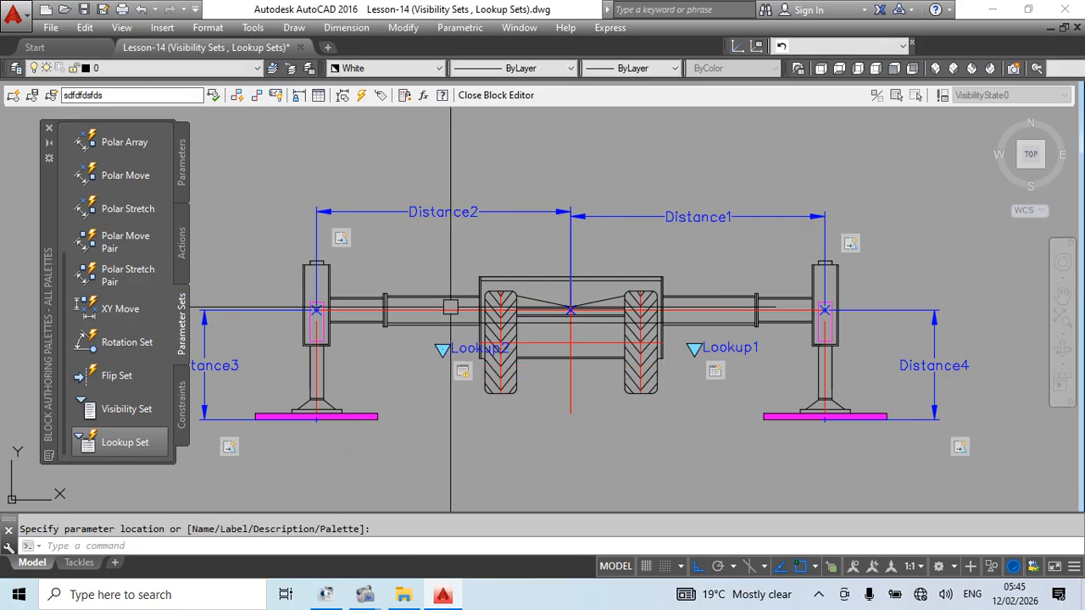
Step: Display the new lookup's property table and add Distance2 as its input property
right_click(460, 370)
left_click(511, 429)
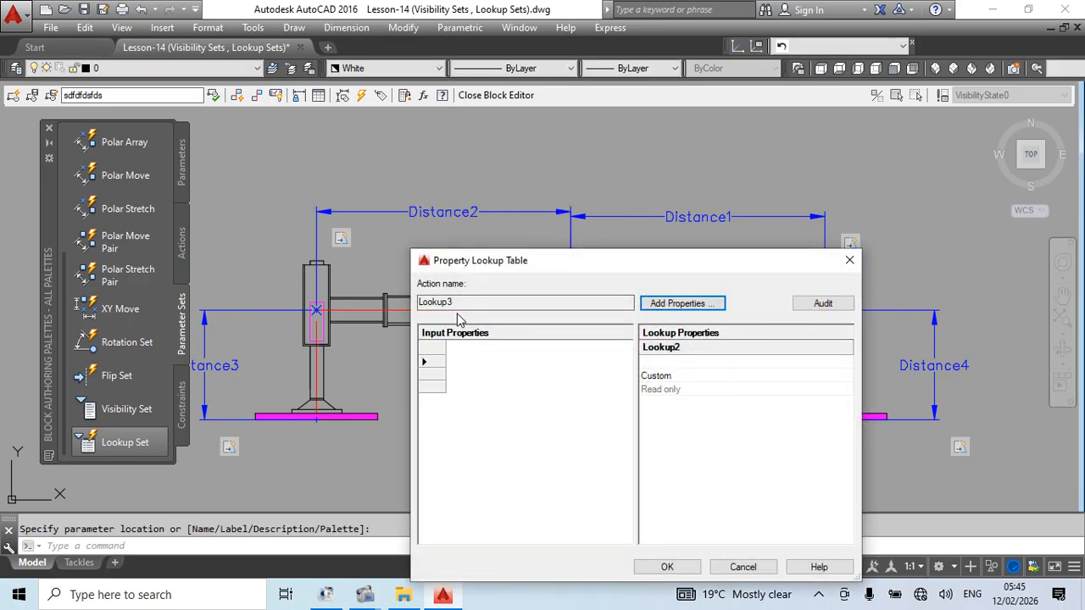
left_click(682, 303)
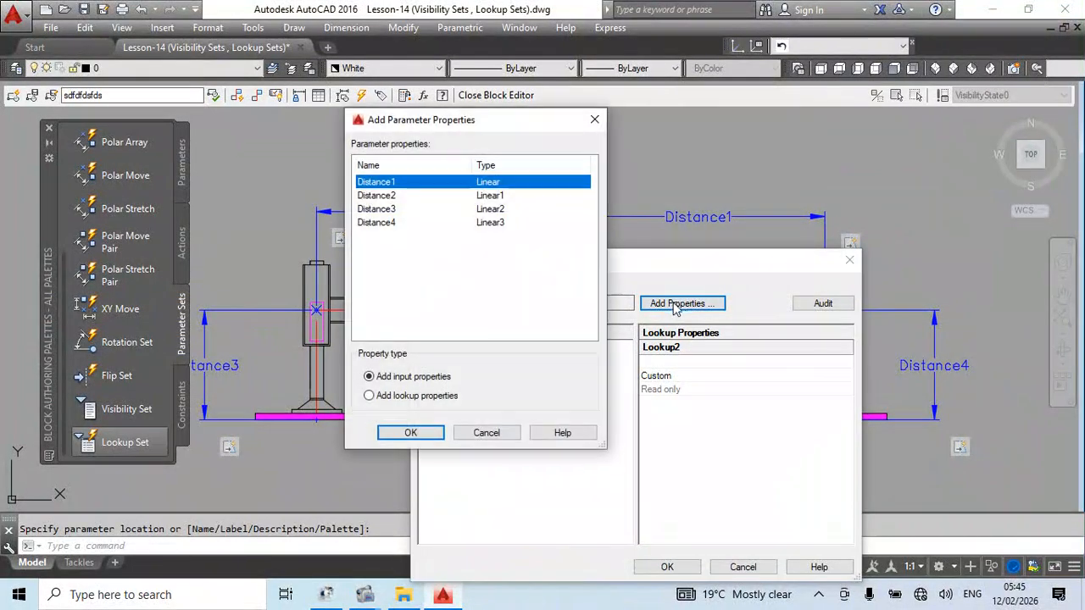
left_click_drag(477, 125, 905, 170)
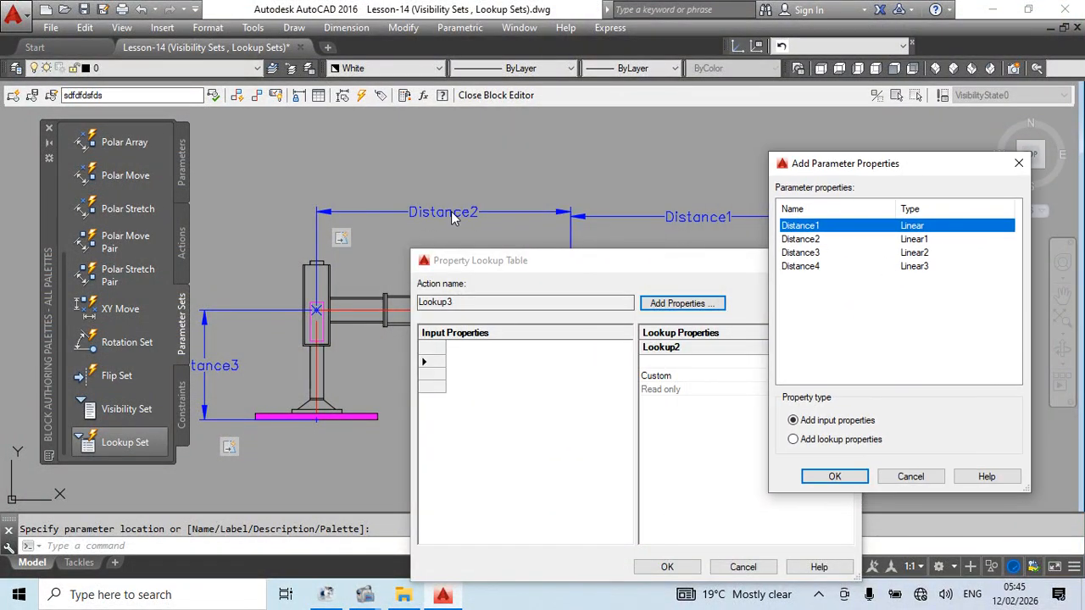
left_click(808, 240)
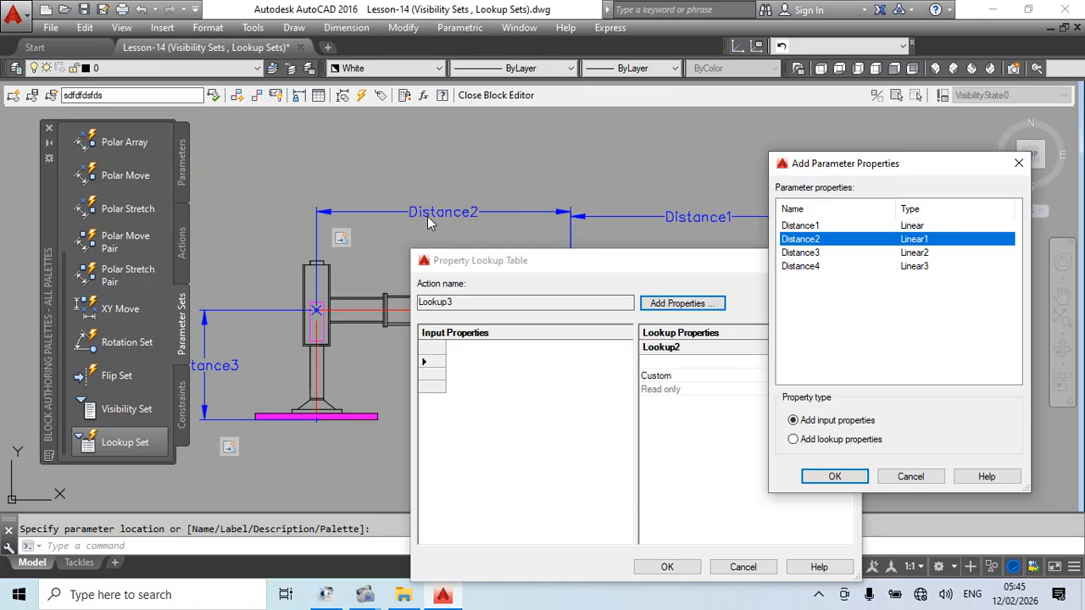
left_click(826, 477)
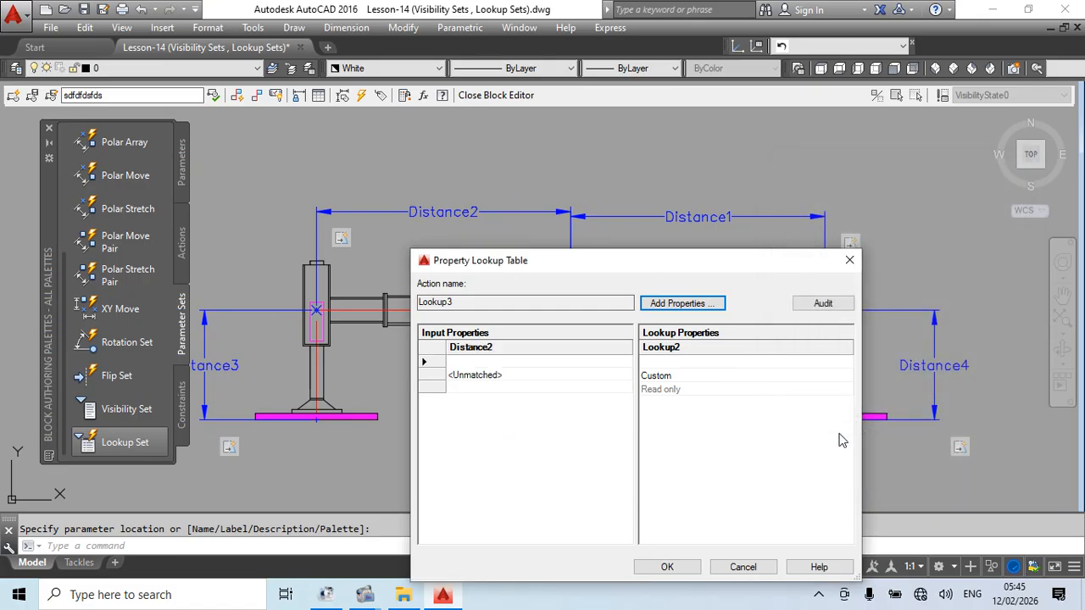
Step: Enter 1000 and 2000 as the first two Distance2 values in the new lookup table
left_click(495, 361)
type("1000")
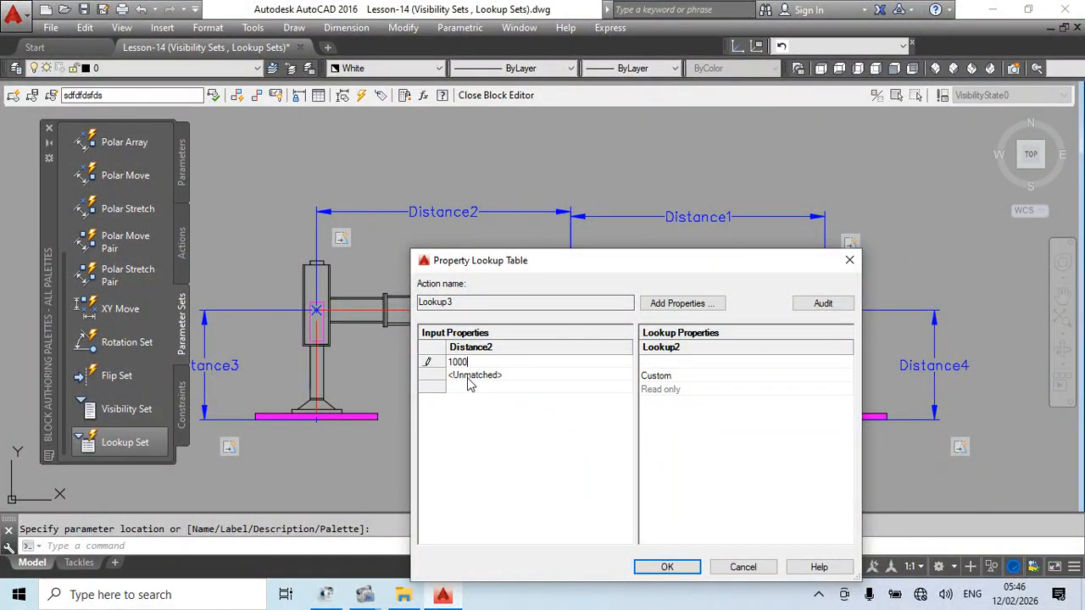
key("Return")
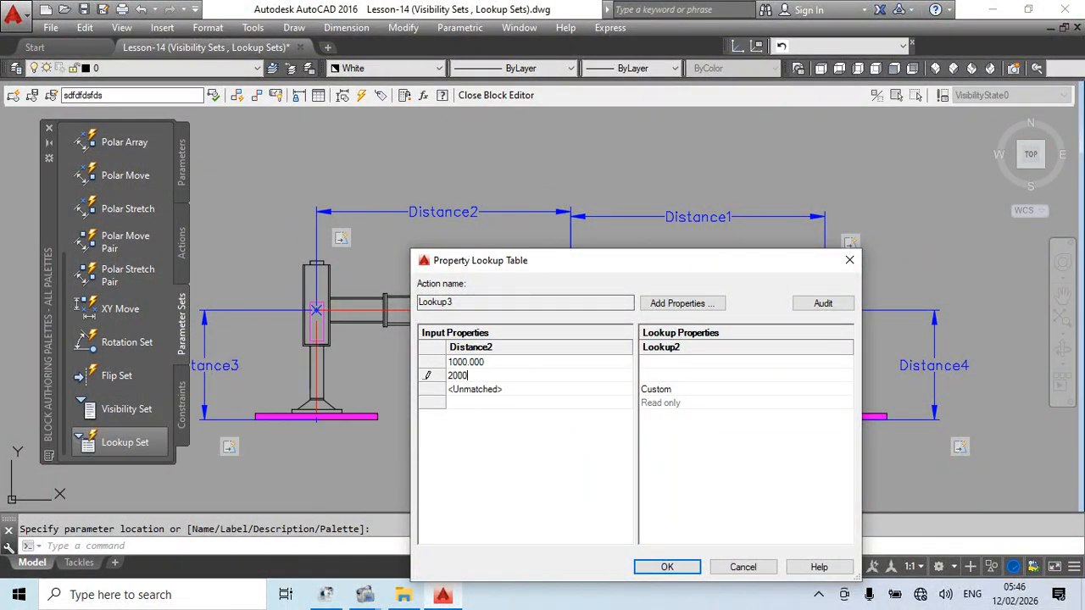
key("Return")
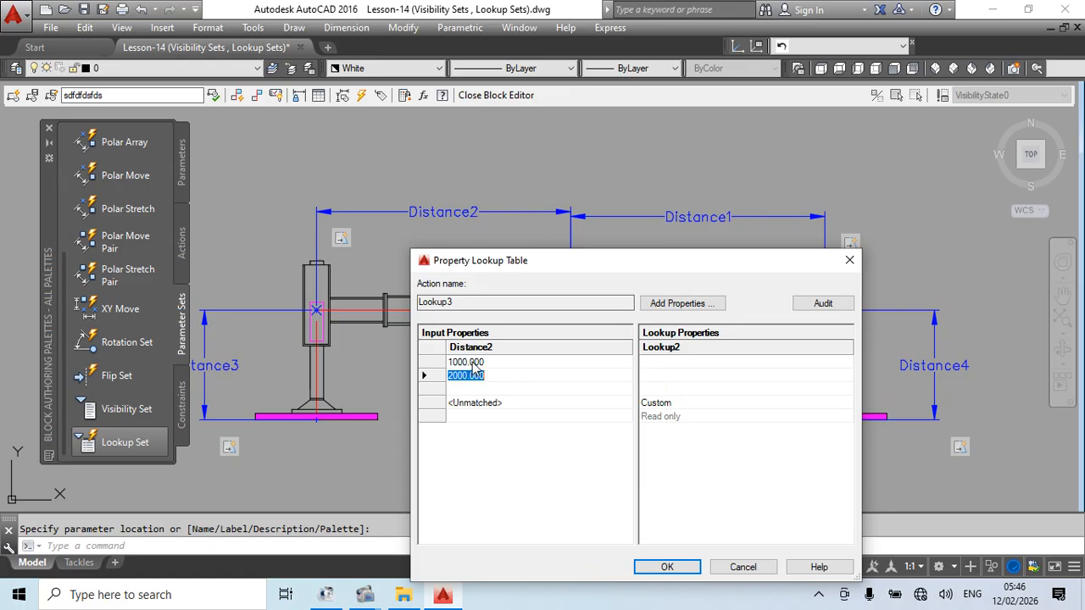
Step: Set the Distance2 input values in the new lookup table to 5000, 6000 and 7000
left_click(467, 362)
type("5000")
left_click(471, 375)
type("6000")
key("Return")
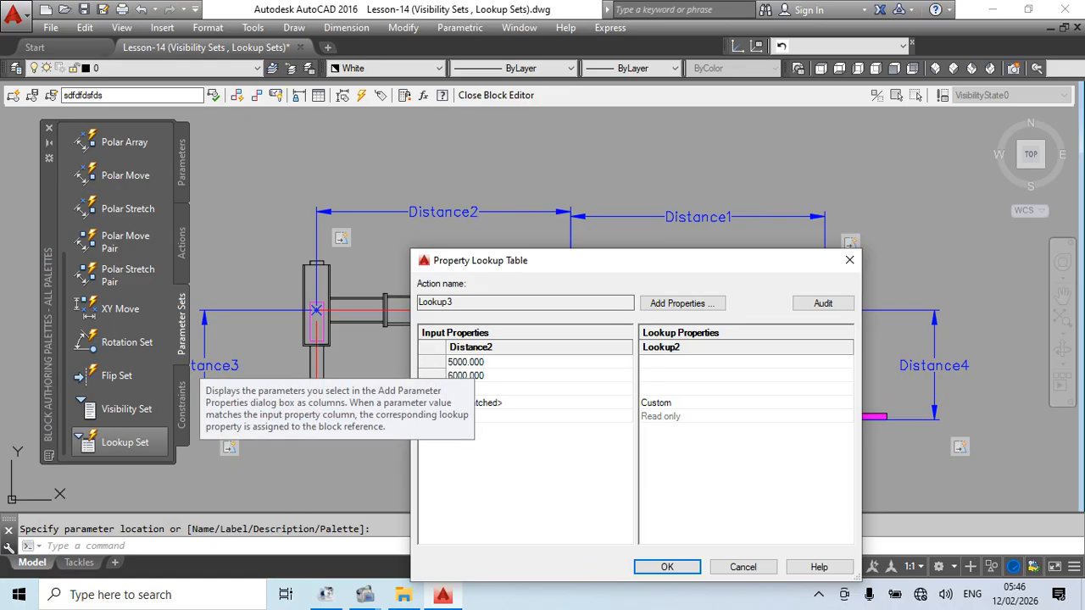
type("7000")
key("Return")
key("Return")
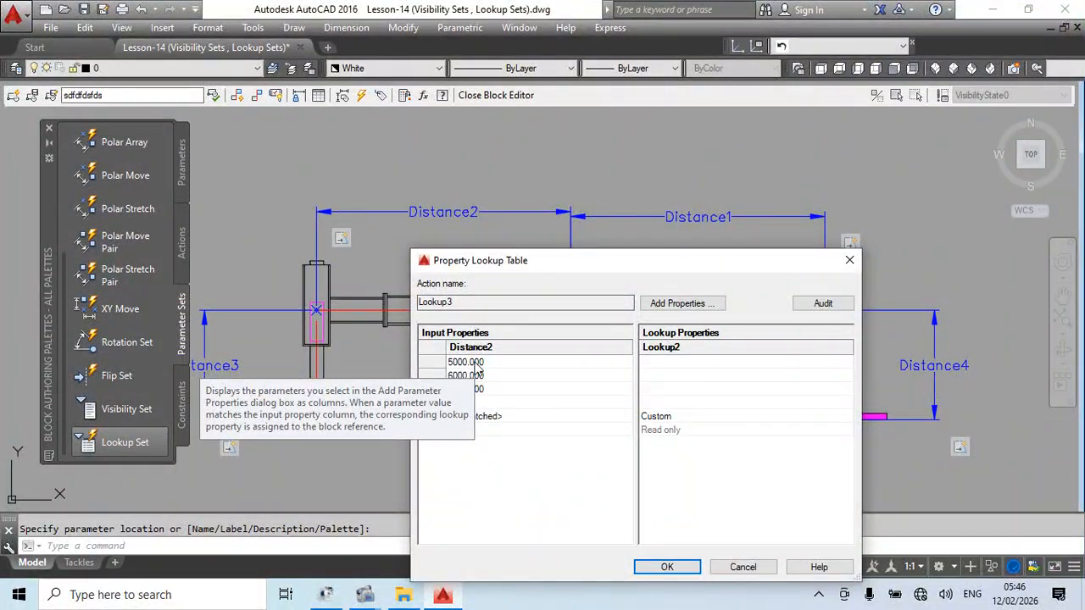
left_click(441, 391)
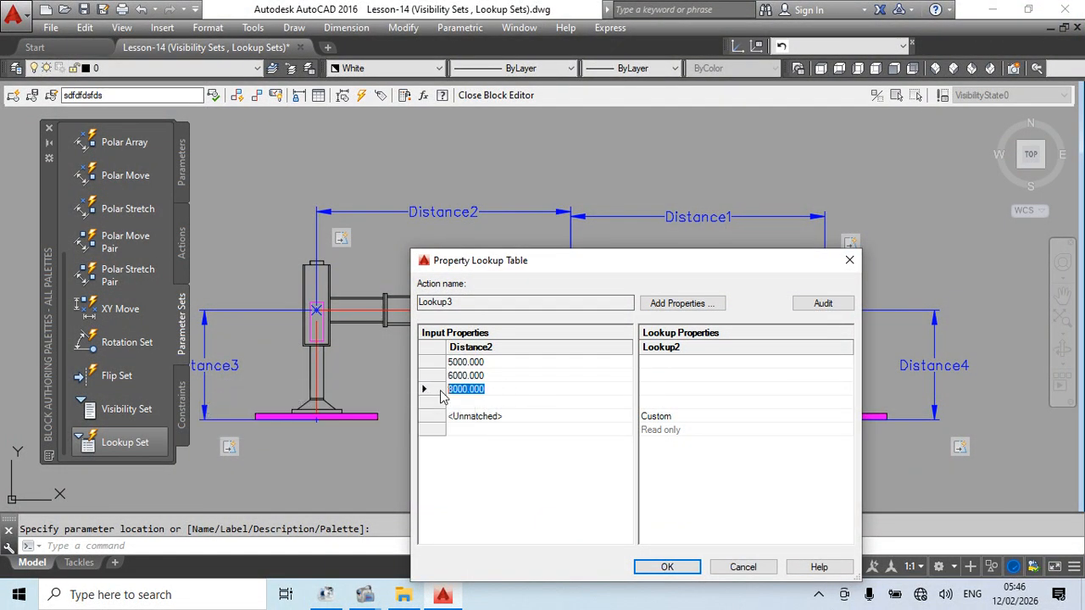
type("7000")
key("Return")
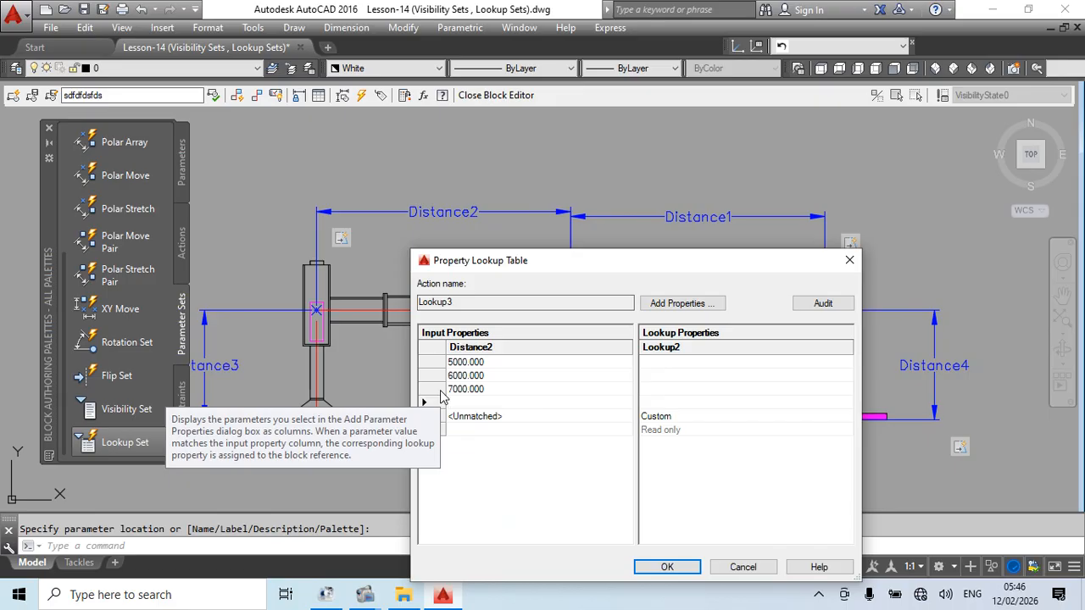
Step: Add 8000 and 9000 as the last two Distance2 input values in the lookup table
type("8000")
key("Return")
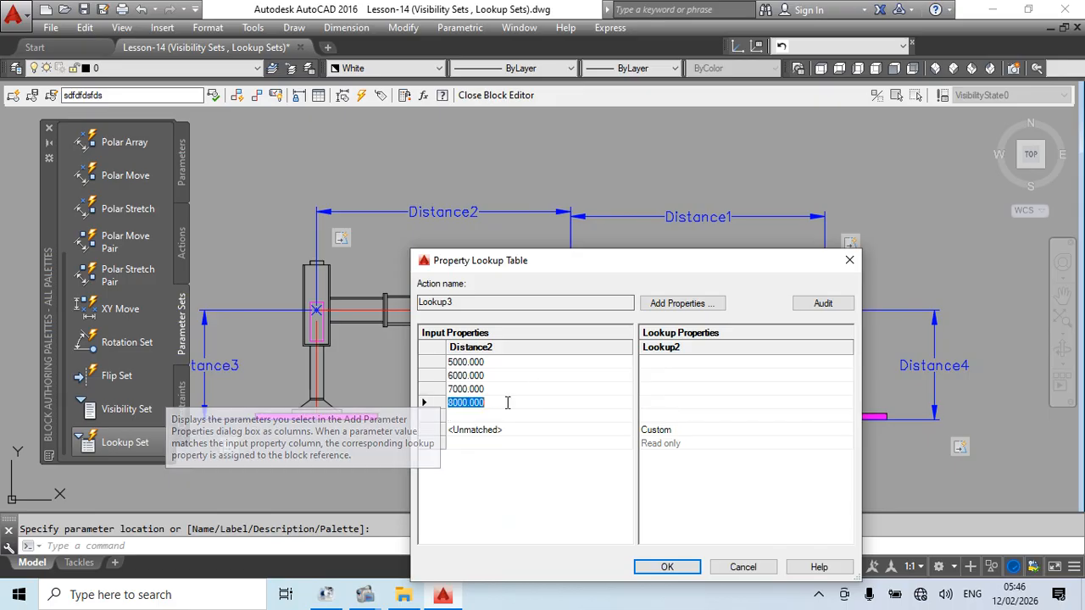
left_click(476, 416)
type("9000")
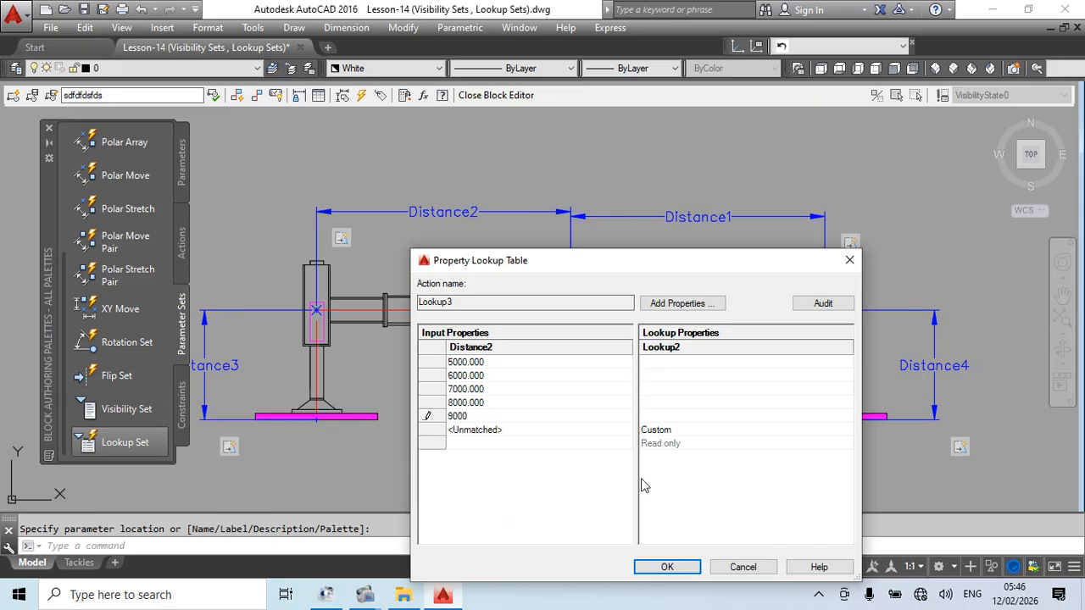
key("Return")
Step: Label the Lookup2 rows 5m, 6m, 7m and 8m to match their Distance2 values and accept the table
left_click(671, 358)
left_click(662, 362)
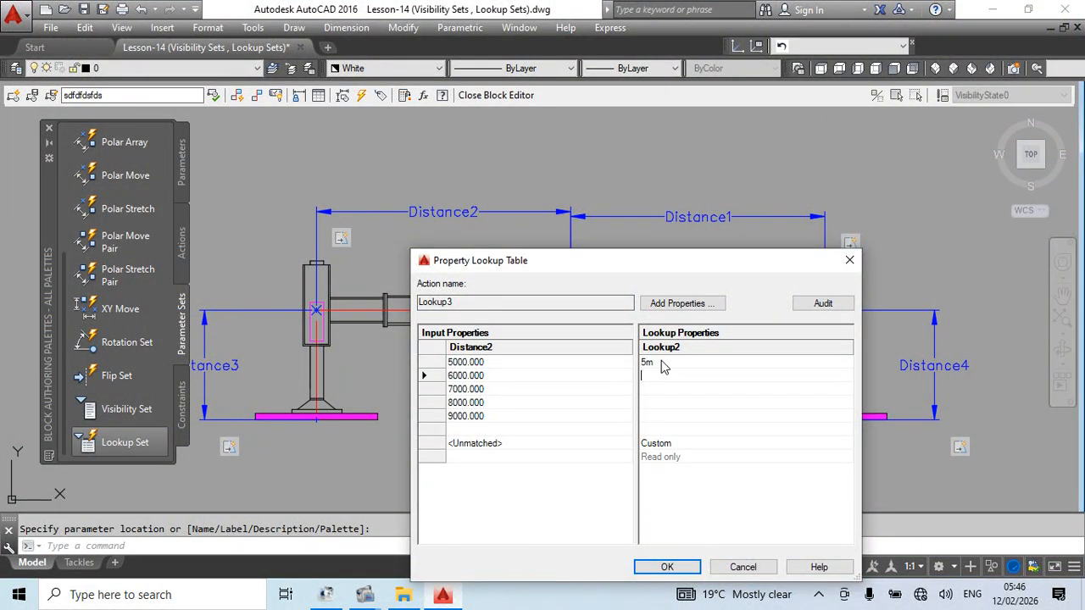
type("6m")
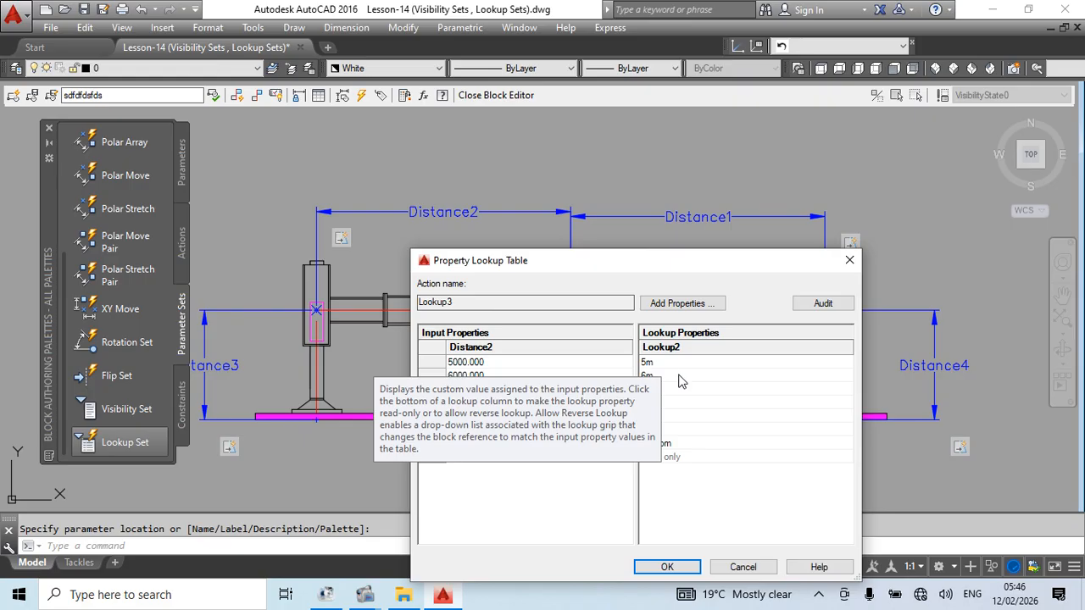
left_click(647, 416)
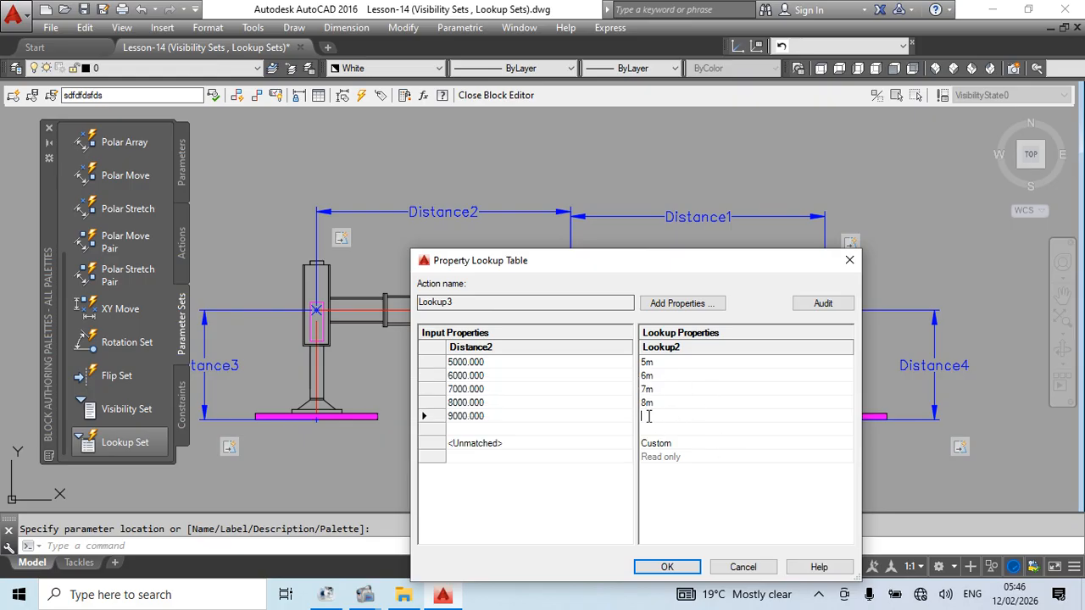
left_click(669, 567)
Step: Measure the vertical distance from the right outrigger beam's axis to the bottom of the right wheel with a linear dimension
middle_click_drag(470, 391, 506, 414)
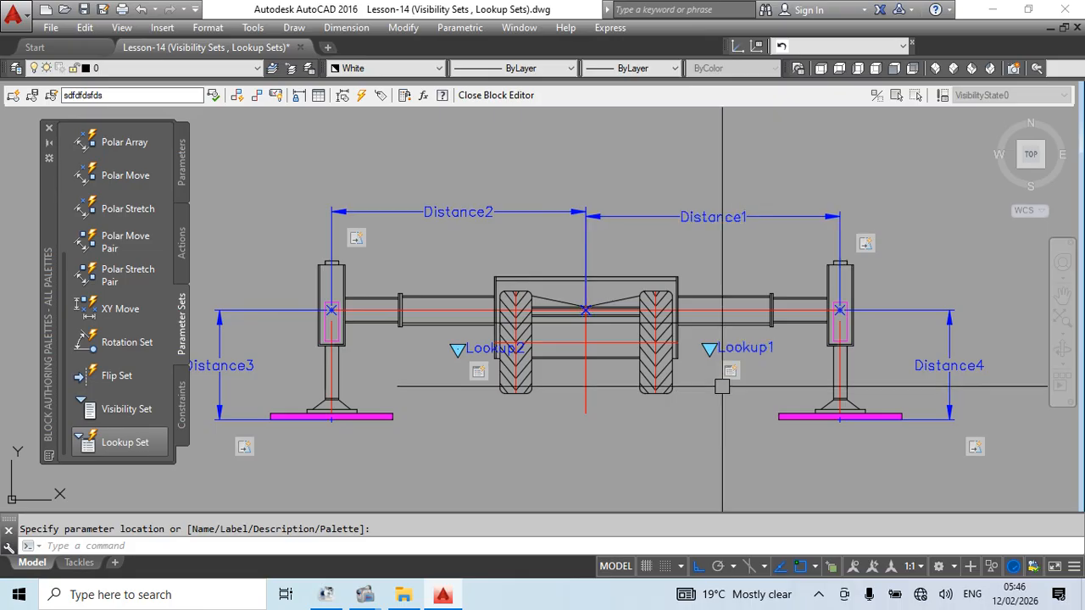
middle_click_drag(687, 393, 667, 327)
mouse_move(842, 363)
middle_mouse_down()
mouse_move(794, 364)
mouse_move(790, 385)
middle_mouse_up()
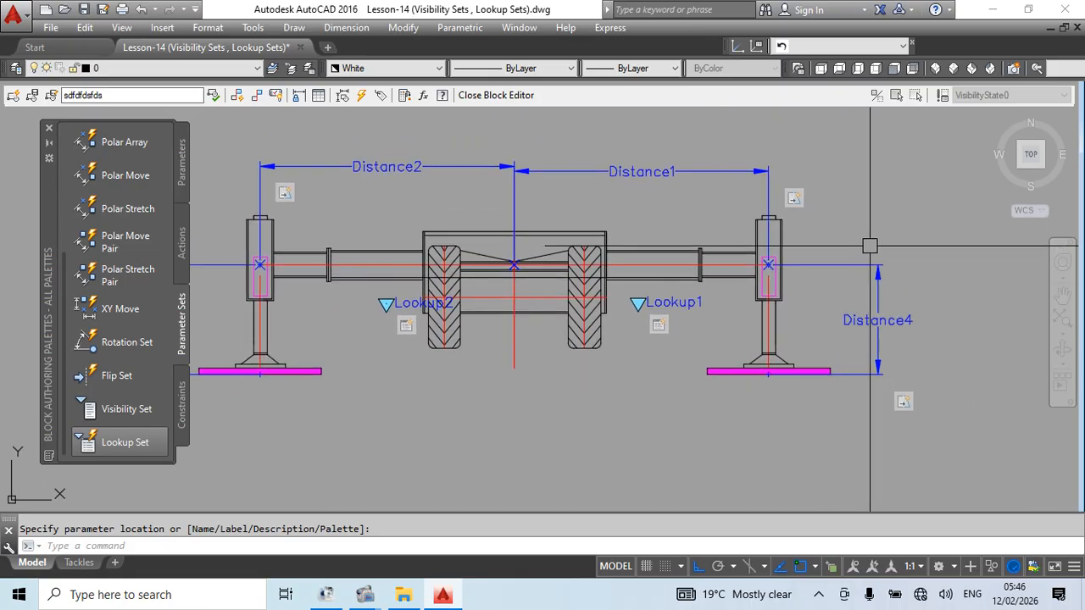
middle_click_drag(914, 396, 801, 388)
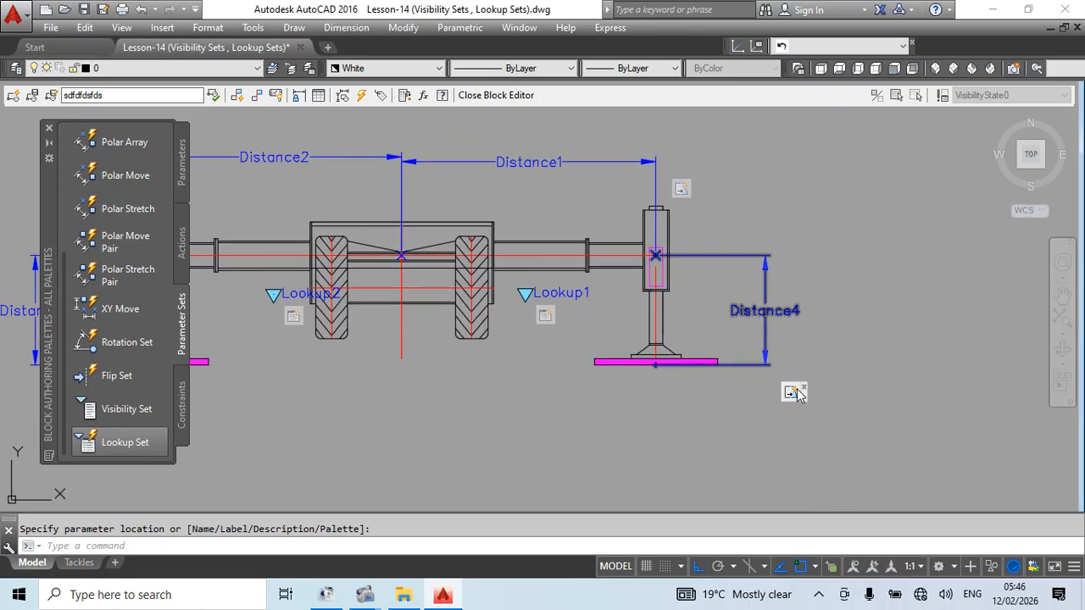
type("dli")
key("Return")
left_click(690, 257)
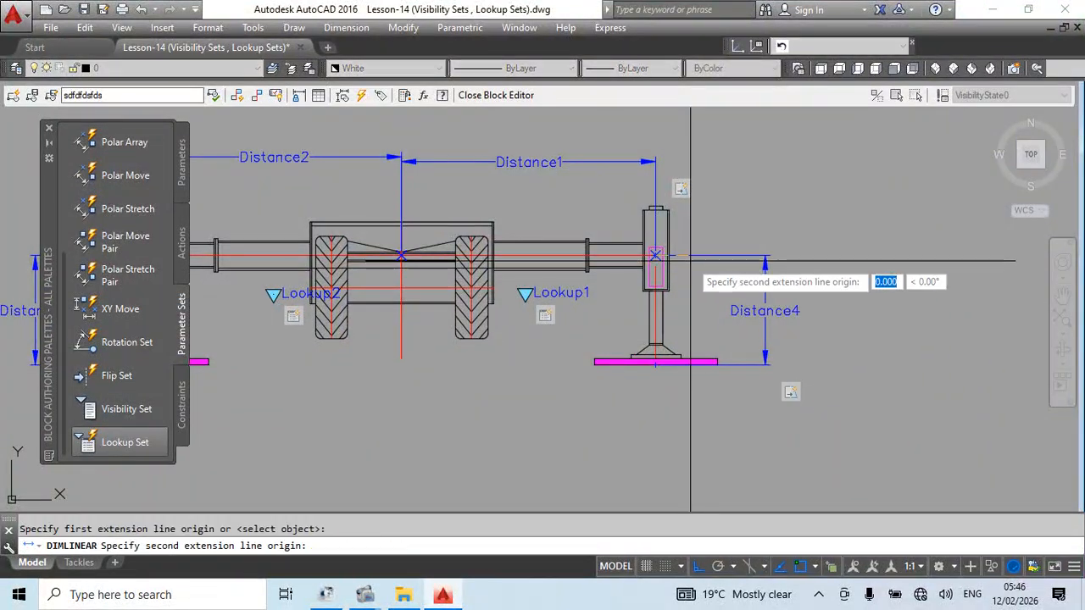
left_click(461, 336)
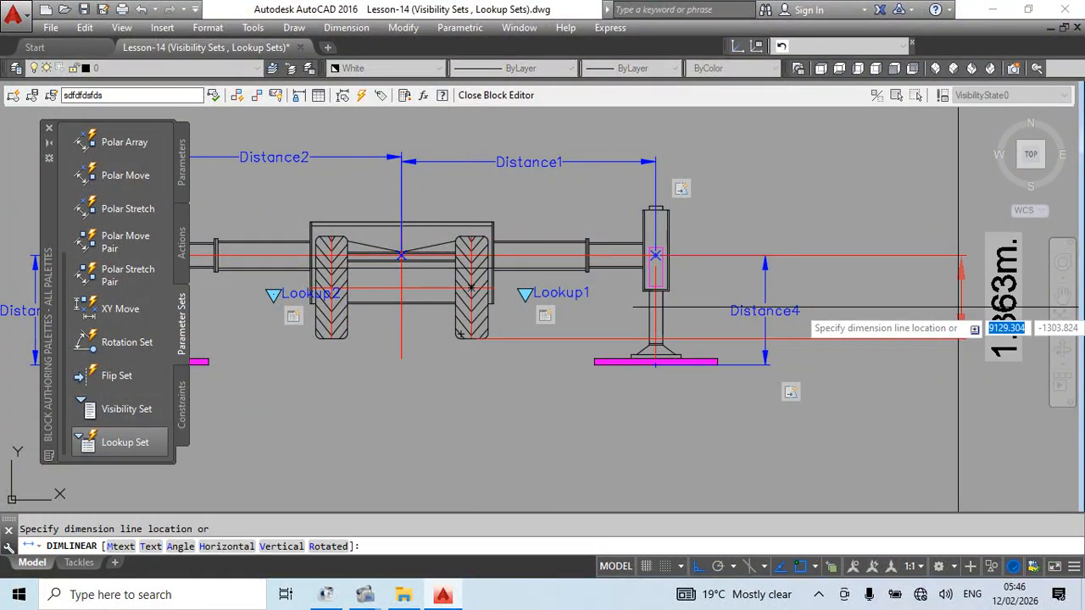
key("Escape")
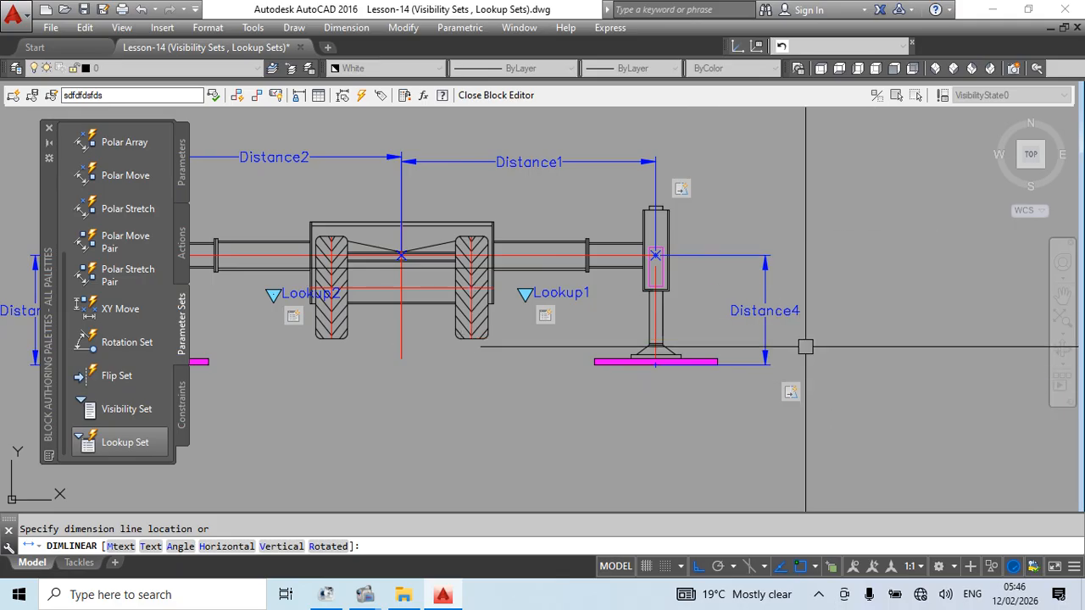
Step: Place a Lookup Set beside the right outrigger's vertical leg and display its property table
middle_click_drag(803, 370, 849, 355)
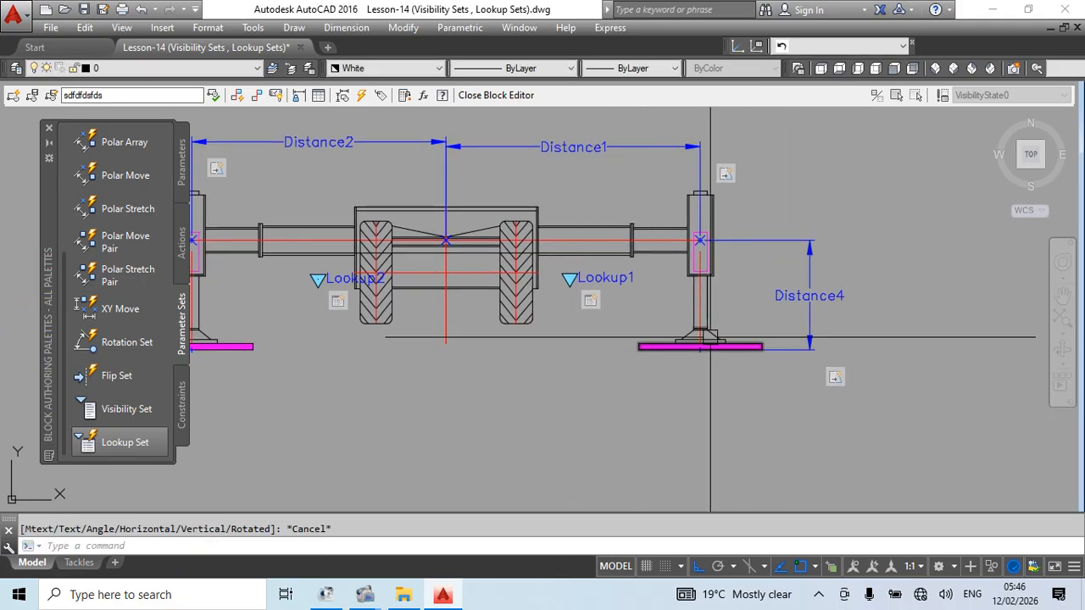
middle_click_drag(613, 399, 706, 405)
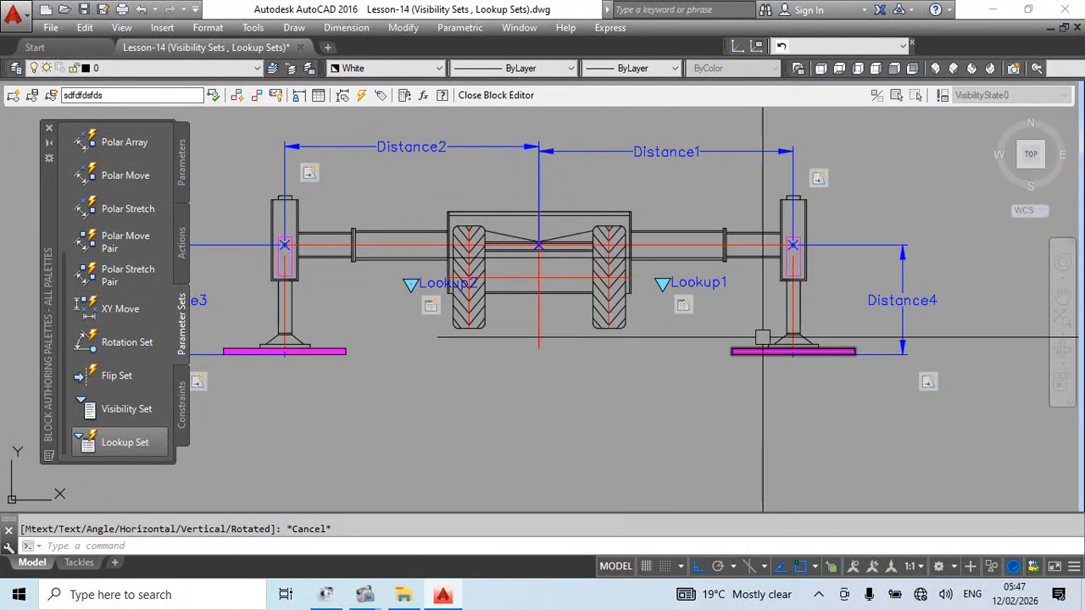
left_click(125, 443)
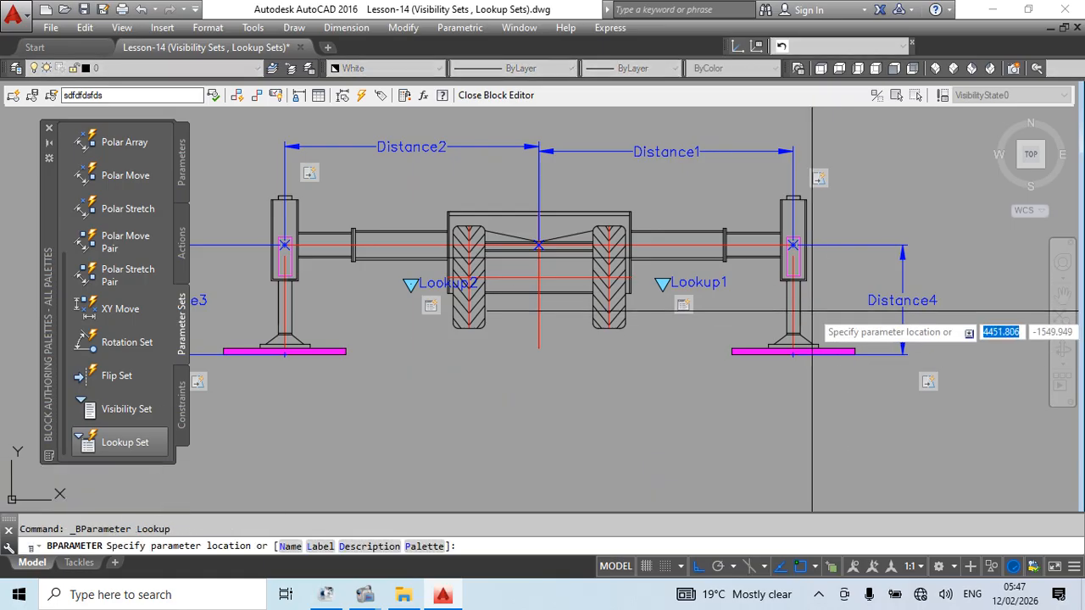
left_click(766, 313)
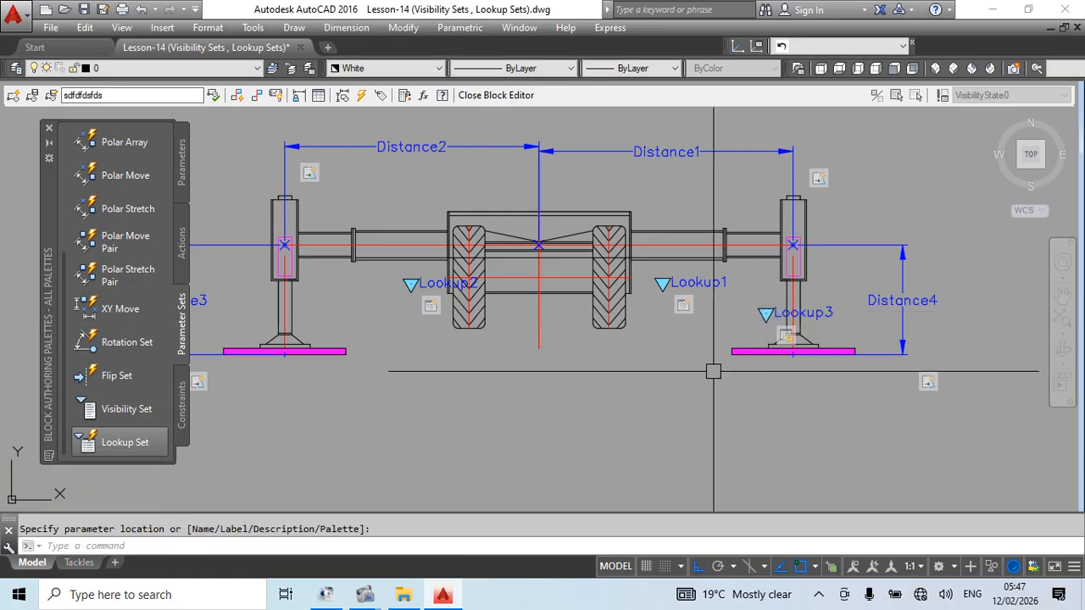
right_click(785, 334)
left_click(851, 393)
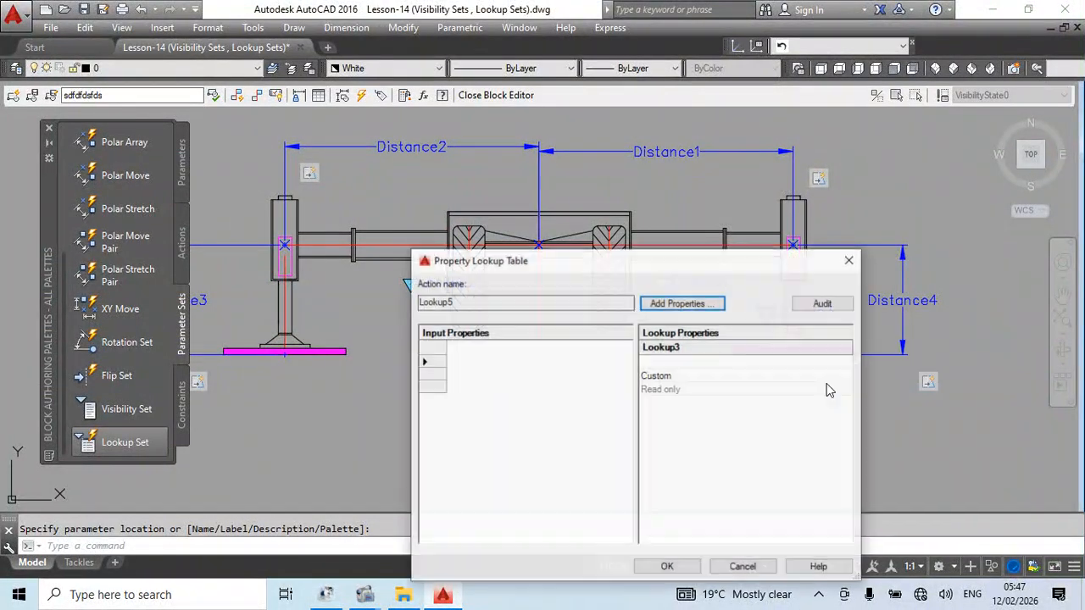
left_click(669, 307)
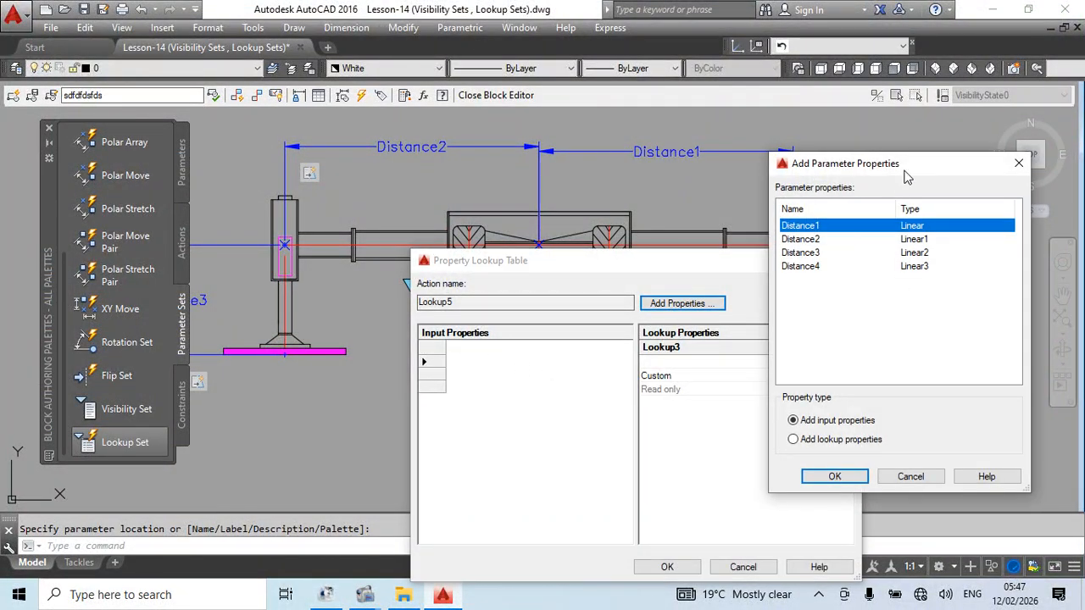
left_click_drag(881, 175, 785, 176)
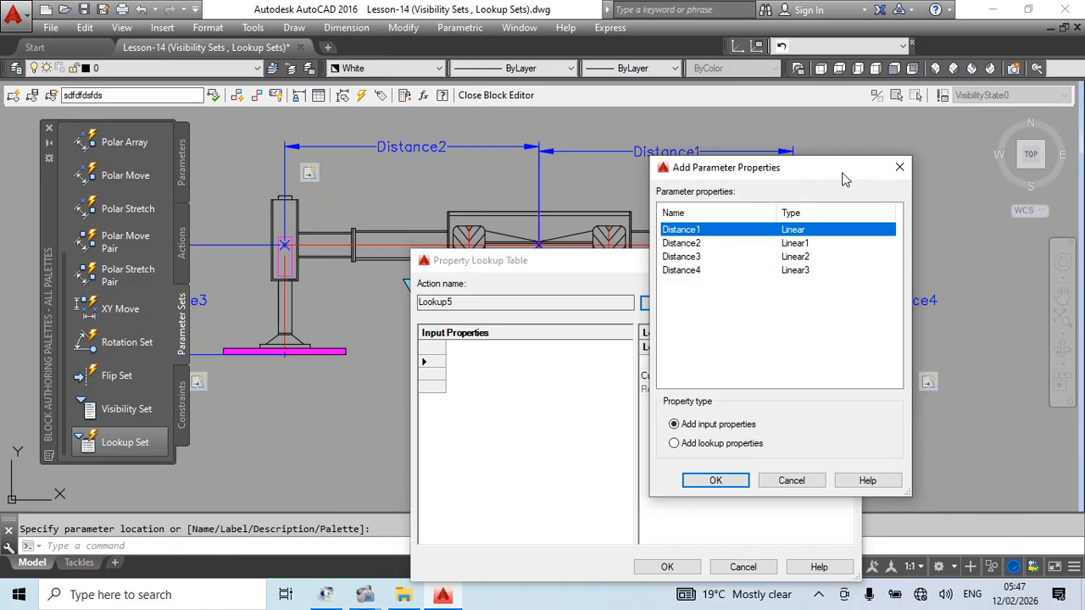
left_click(697, 271)
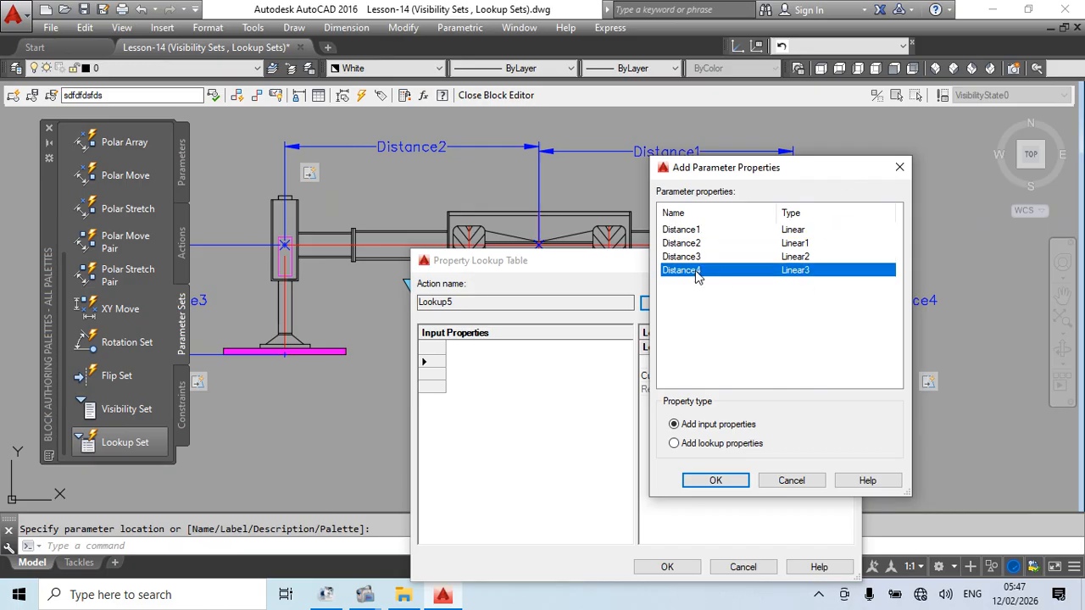
left_click(899, 168)
left_click_drag(749, 262, 762, 283)
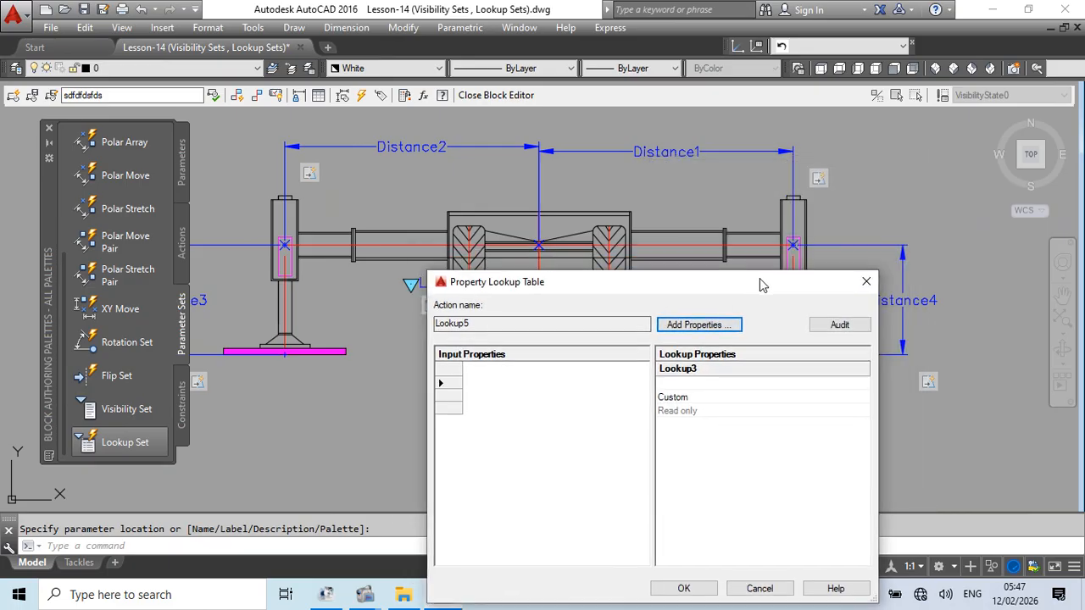
left_click(866, 283)
Step: Delete the lookup parameter and its action beside the right outrigger's vertical leg
left_click(765, 312)
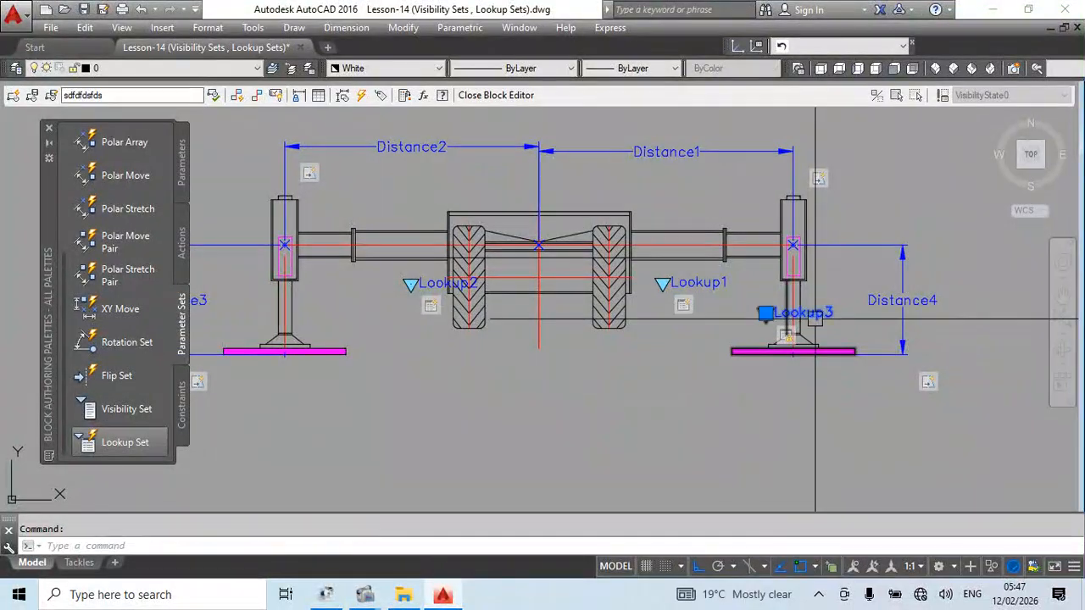
right_click(788, 341)
left_click(799, 348)
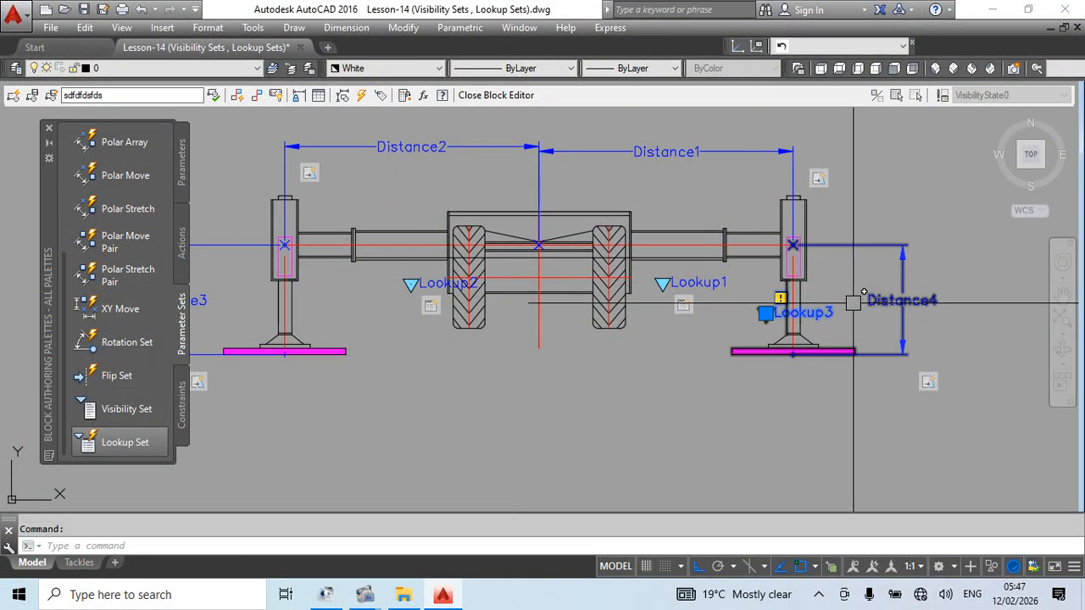
right_click(811, 317)
left_click(848, 288)
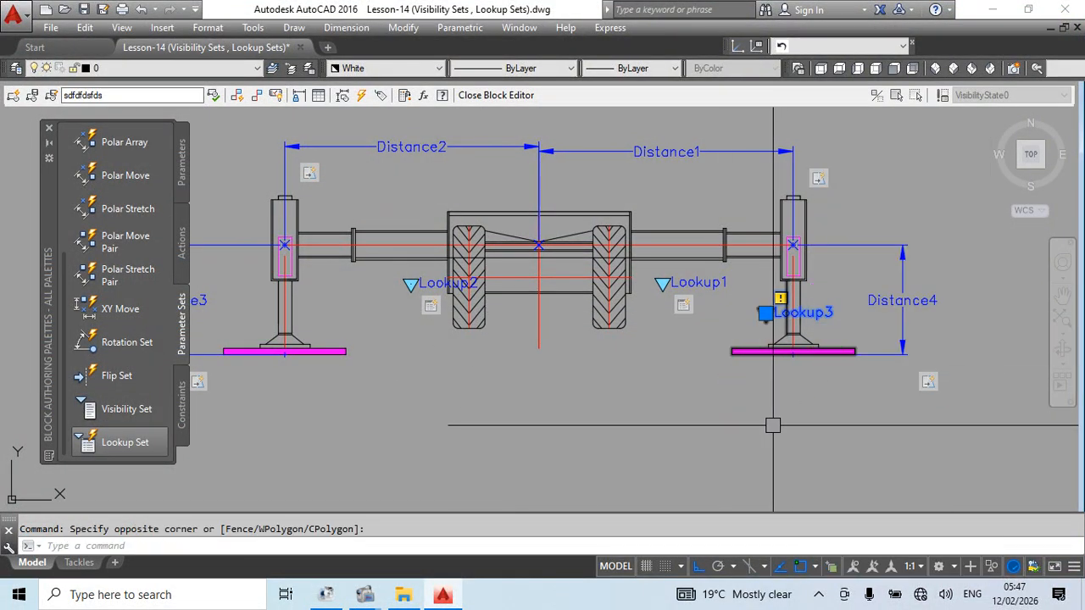
Step: Place a Lookup Set at the lower end of the vertical centerline between the wheels and display its property table
left_click(136, 442)
left_click(539, 350)
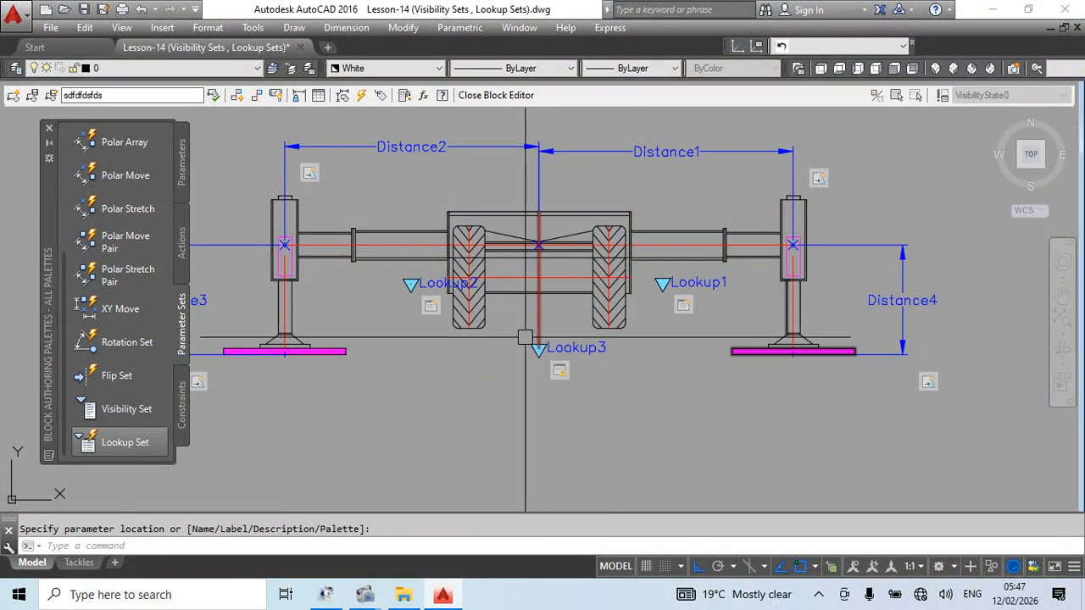
right_click(559, 370)
left_click(598, 427)
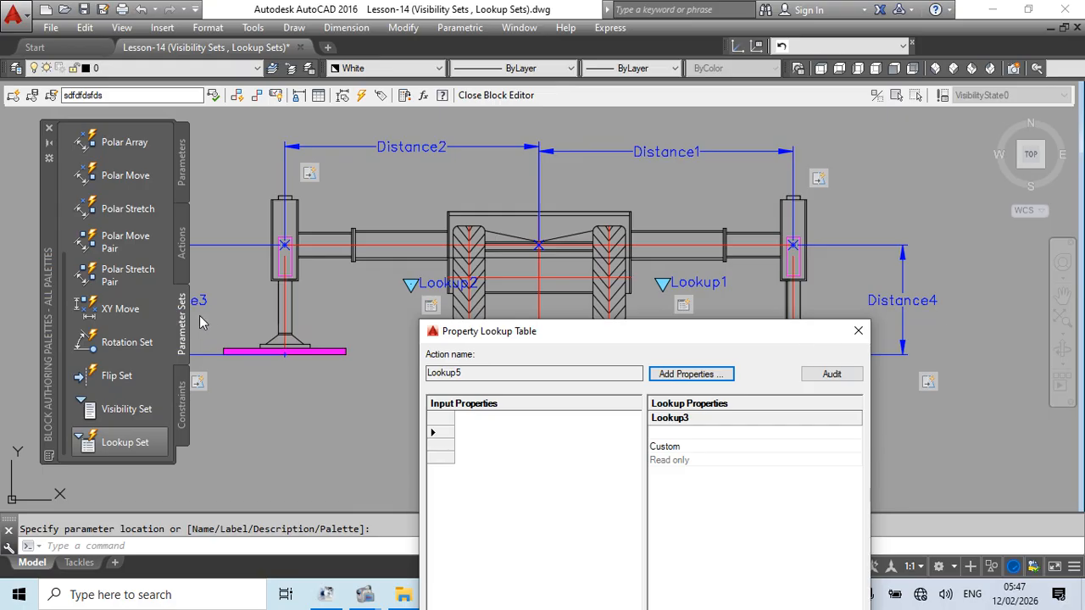
Step: Add Distance3 and Distance4 together as input properties of the central lookup table
left_click_drag(612, 343, 666, 252)
left_click(743, 282)
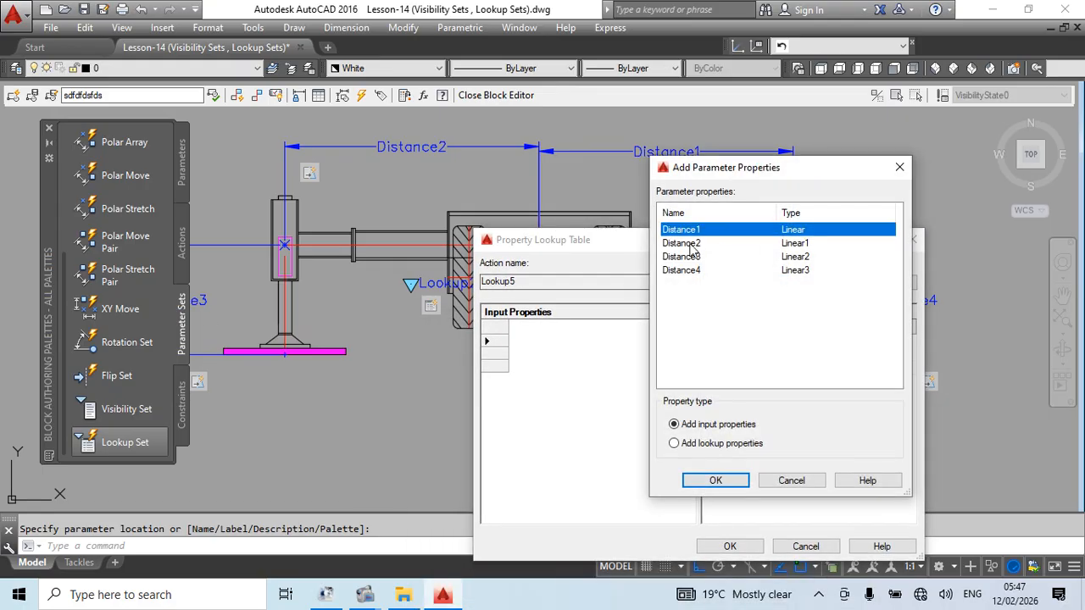
left_click(690, 257)
left_click(693, 271, "shift")
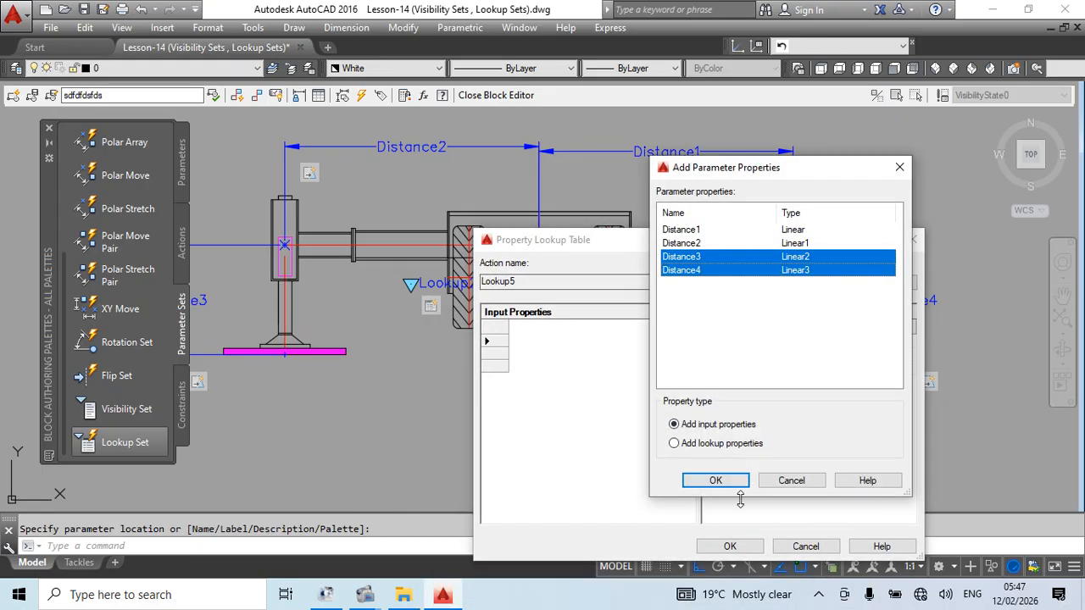
left_click(716, 481)
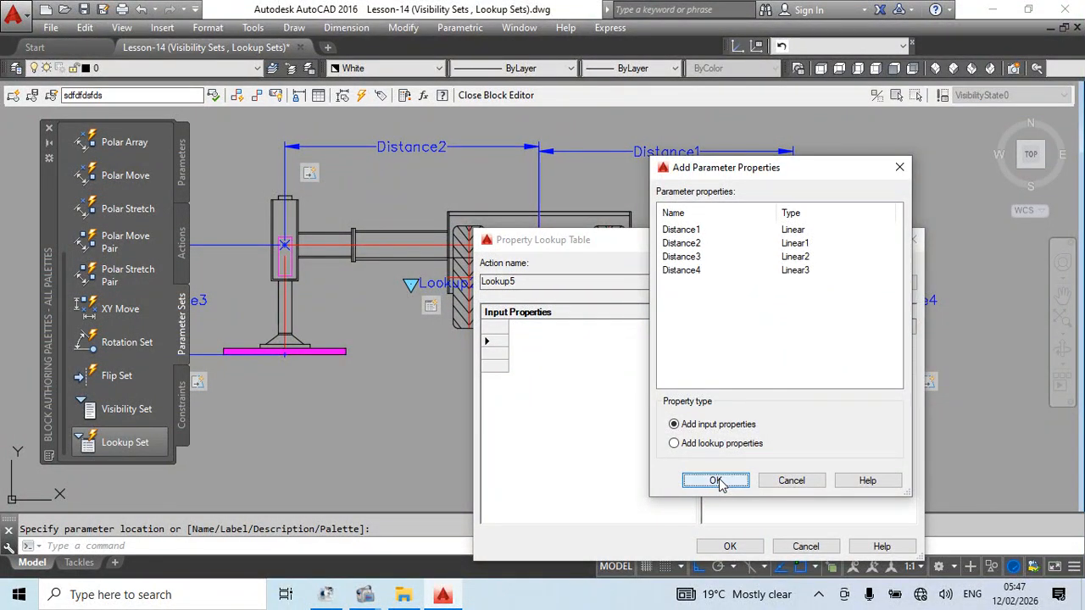
Step: Enter 1000, 1200, 1300, 1400 and 1500 as the Distance3 input values in the central lookup table
left_click(551, 341)
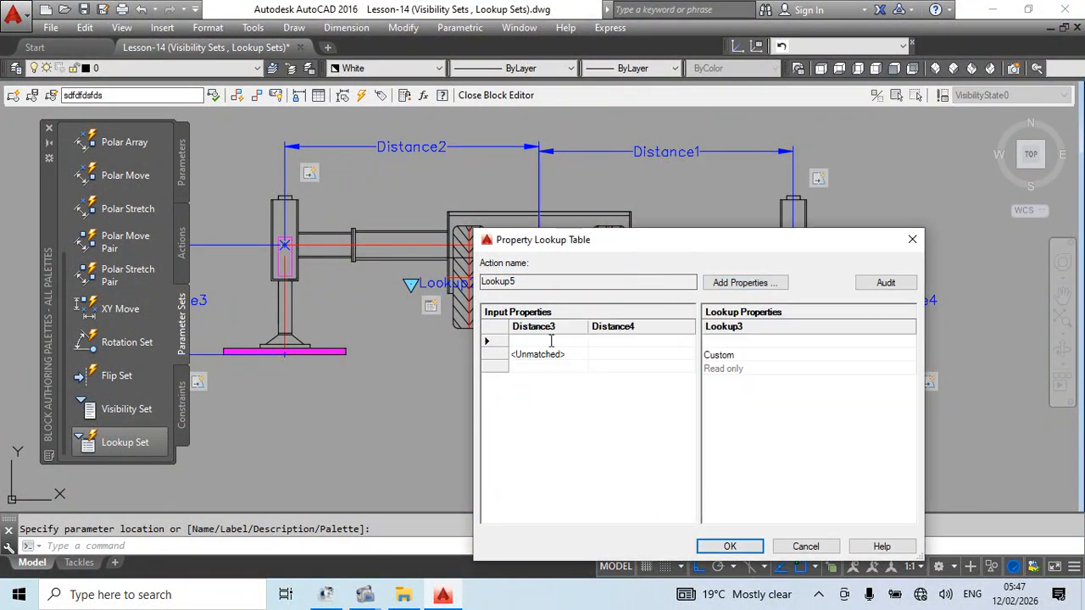
type("1000")
key("Return")
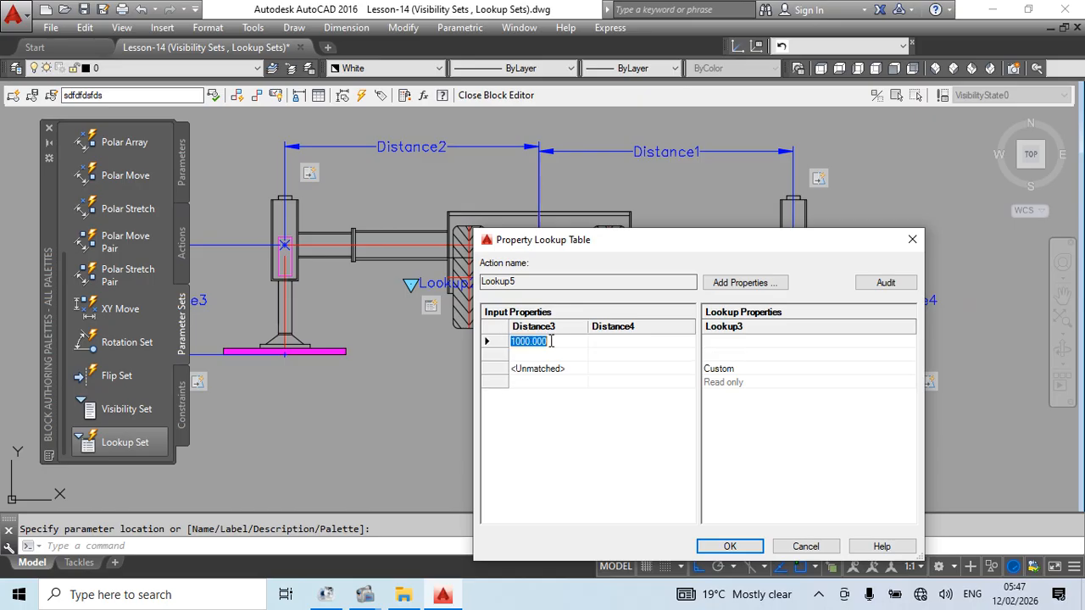
left_click(535, 355)
type("1200")
key("Return")
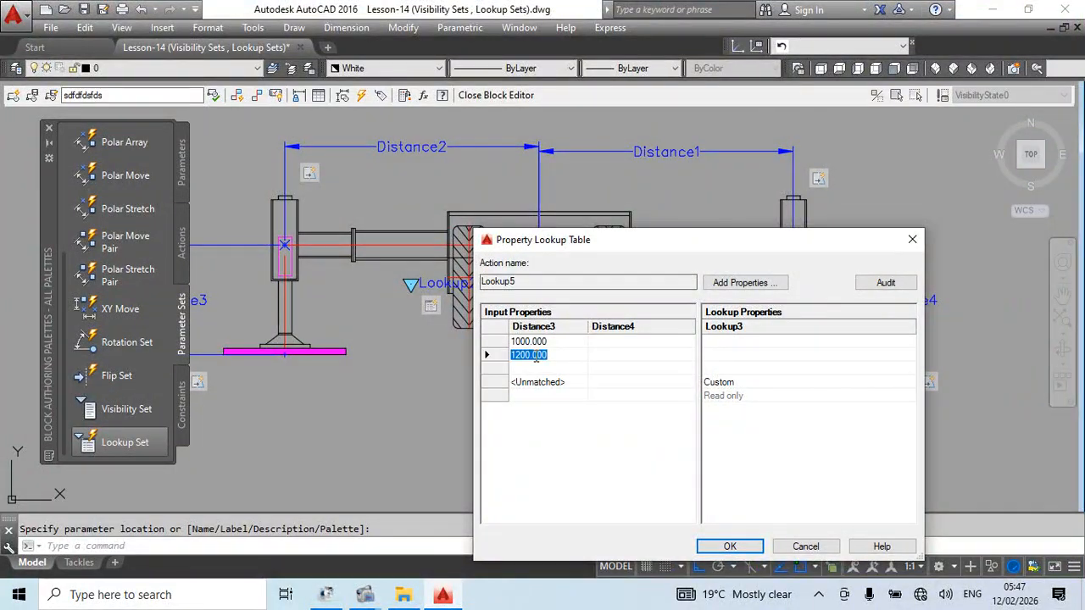
left_click(544, 368)
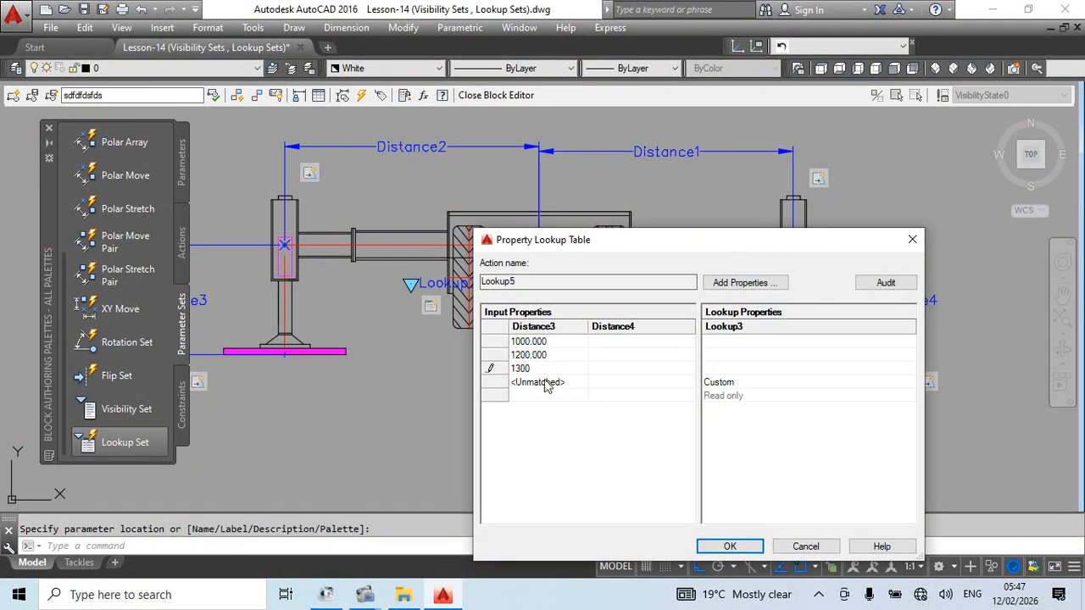
left_click(529, 382)
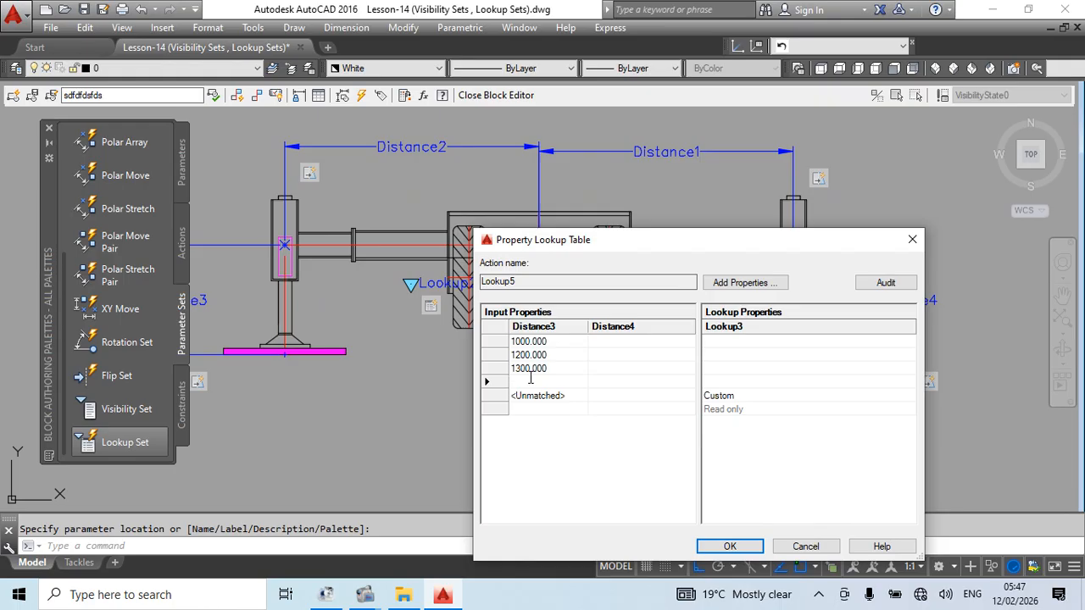
type("1400")
key("Return")
left_click(525, 395)
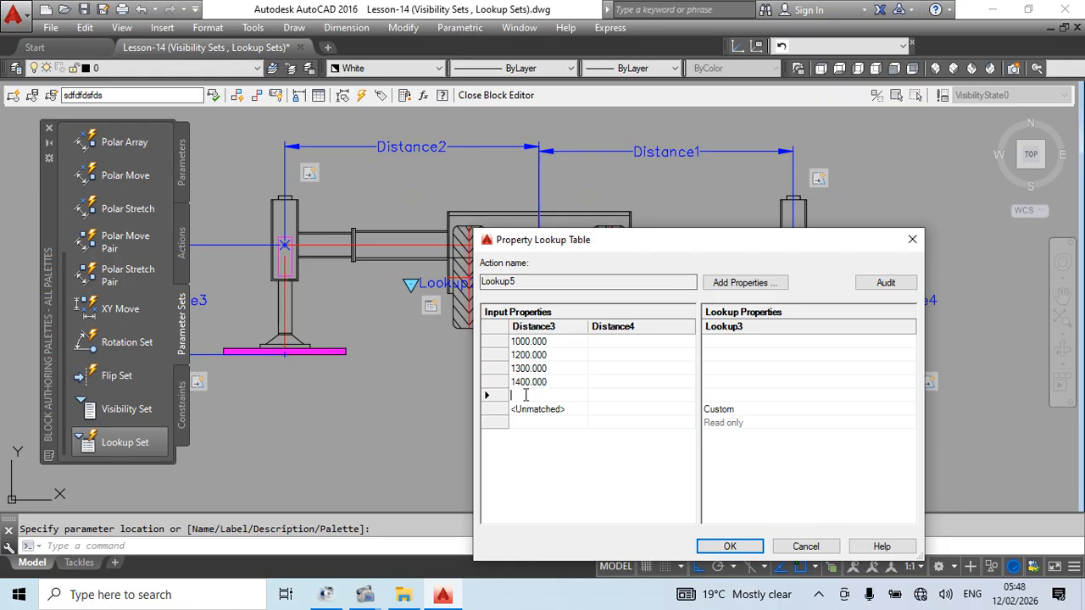
key("Return")
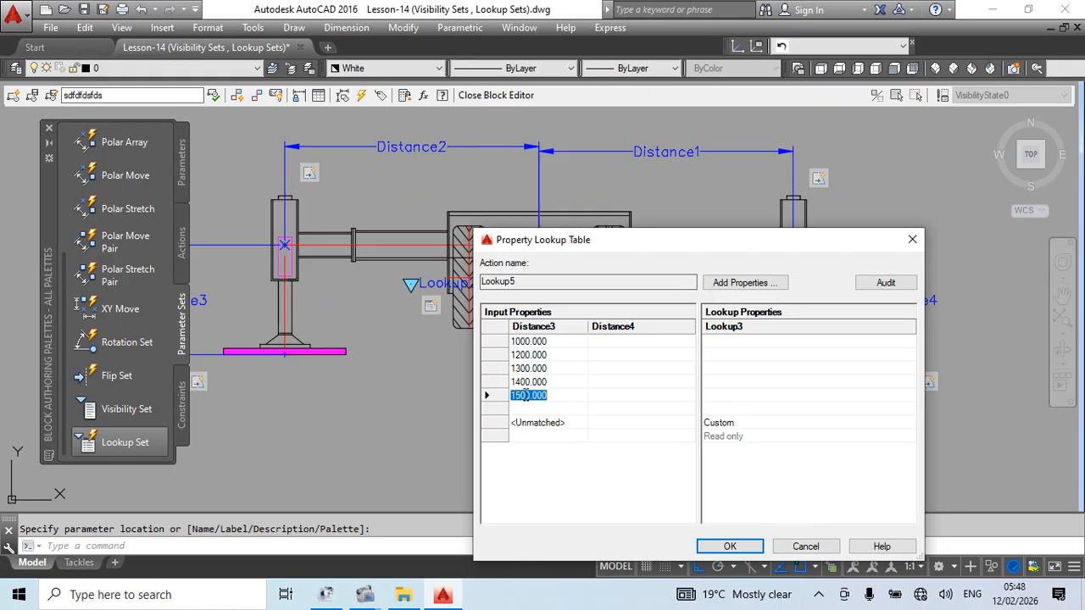
Step: Enter 1000, 1200, 1300, 1350 and 1500 as the Distance4 input values in the central lookup table
left_click(591, 395)
left_click(605, 342)
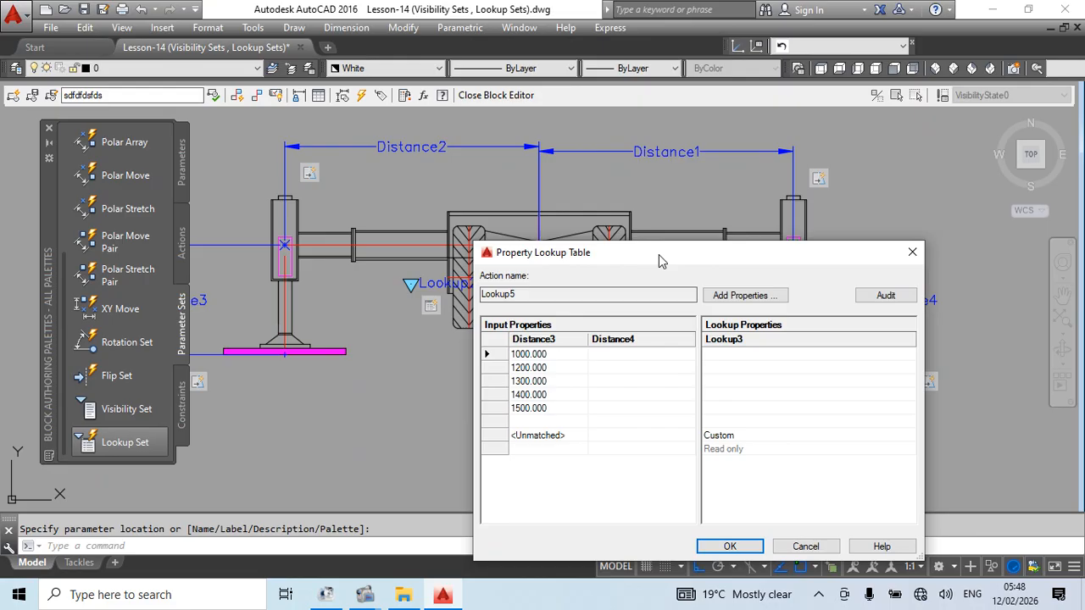
left_click_drag(659, 254, 627, 330)
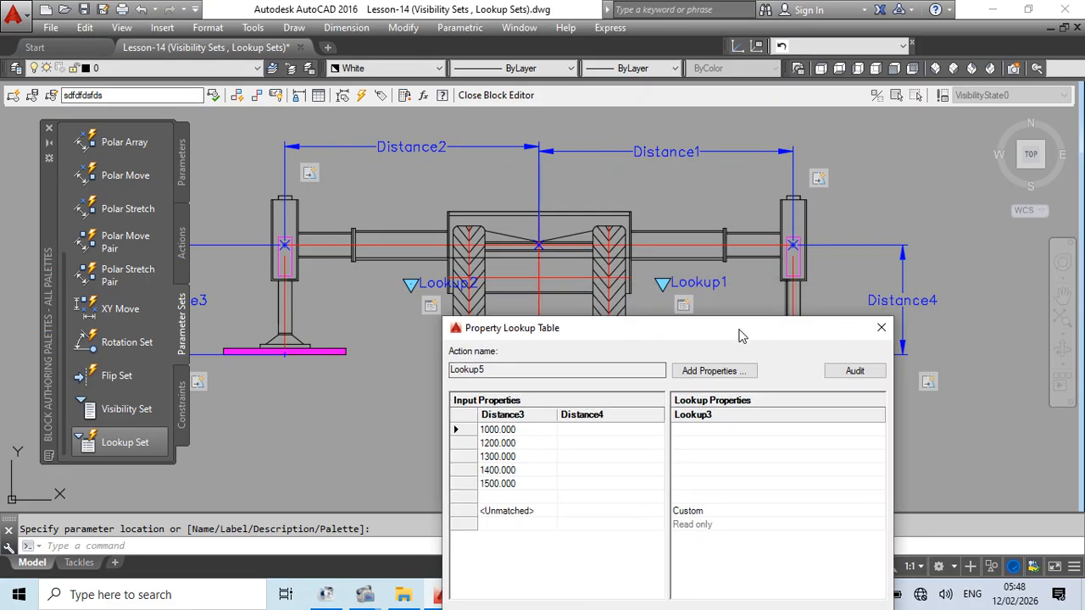
left_click_drag(738, 337, 733, 266)
left_click(550, 327)
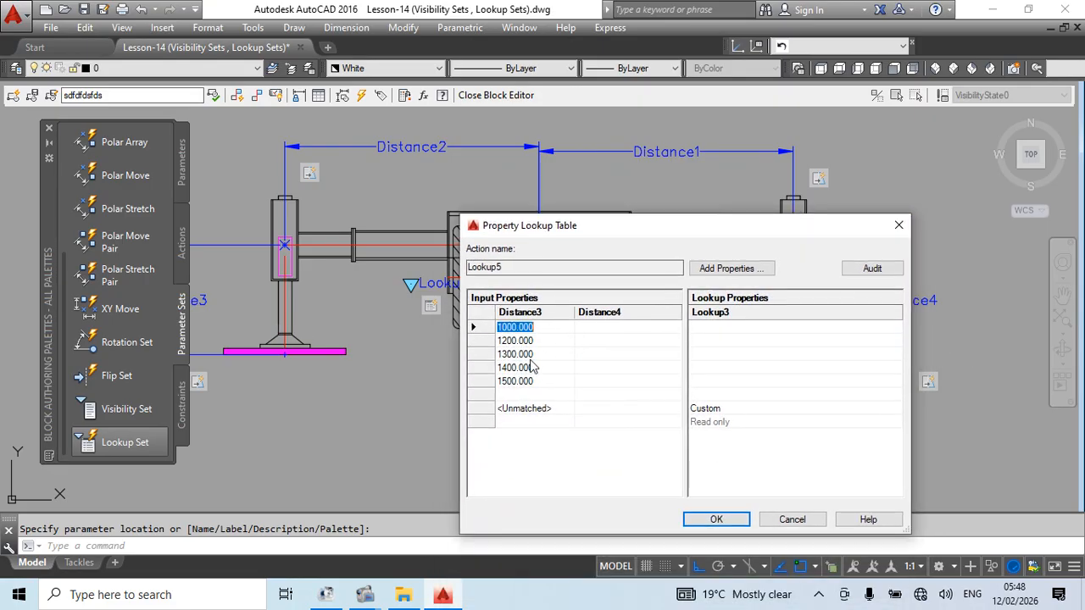
left_click(605, 327)
type("1000")
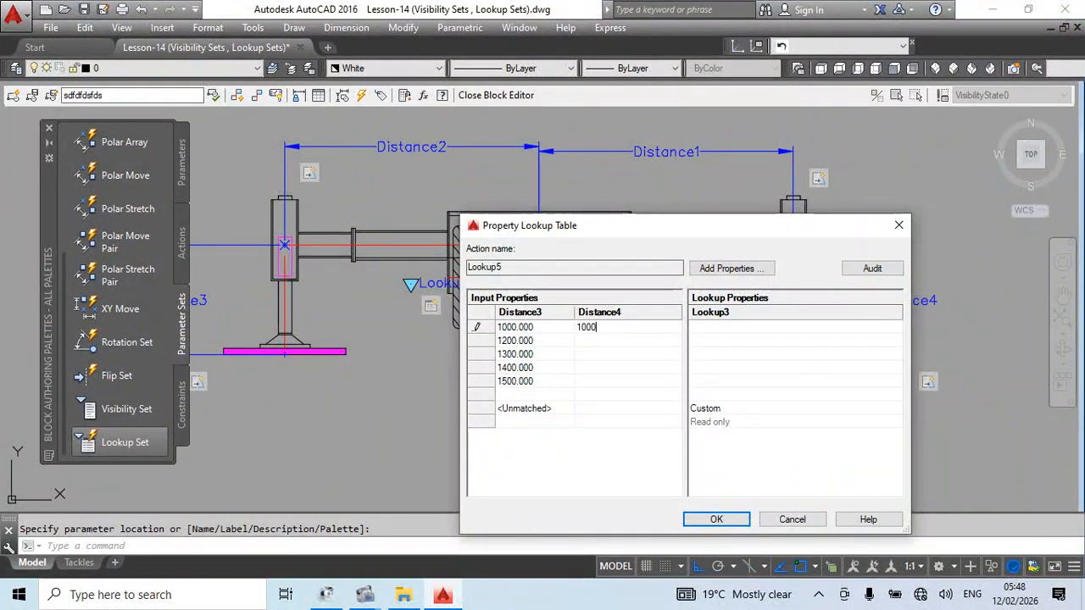
key("Return")
type("1200")
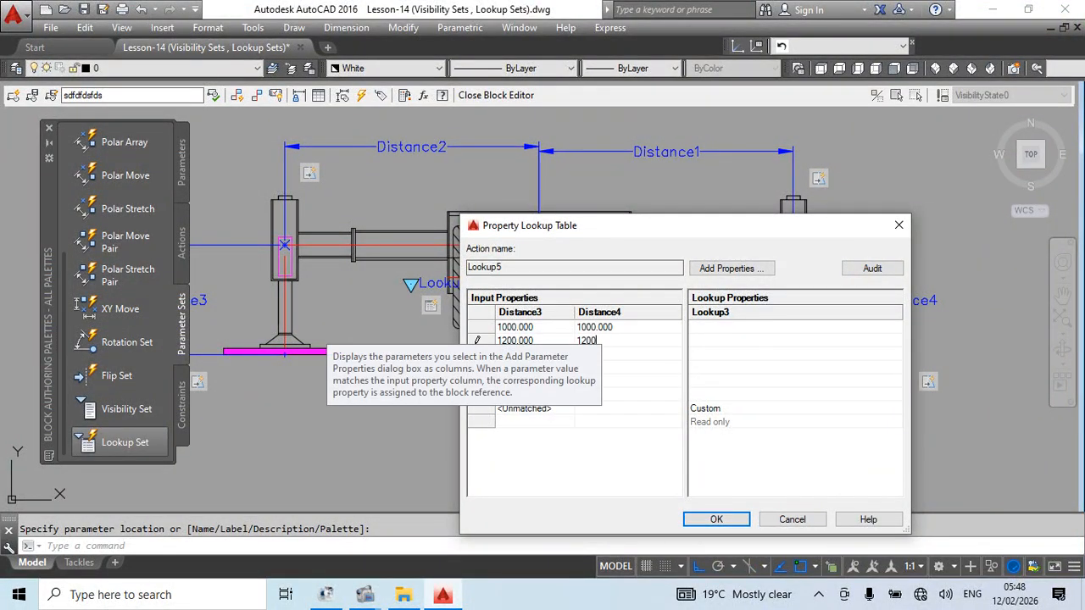
key("Return")
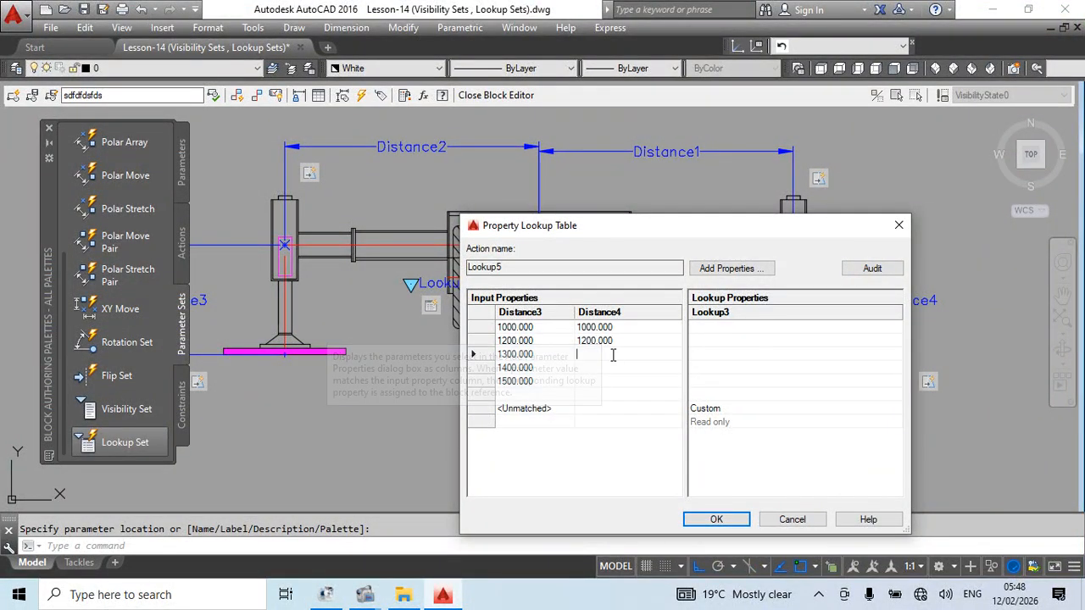
type("1300")
key("Return")
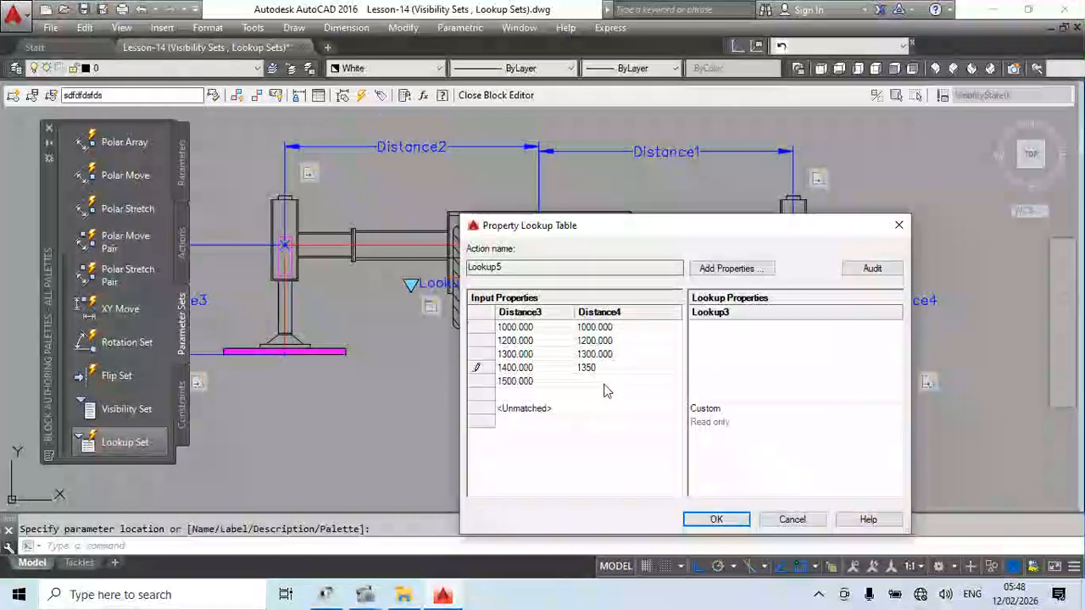
key("Return")
type("1500")
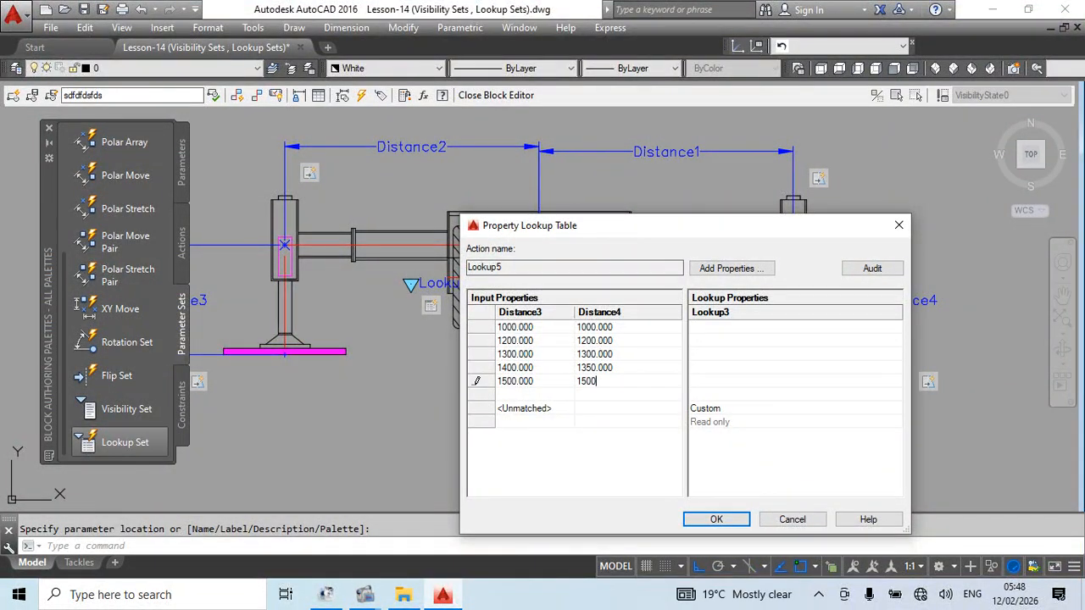
key("Return")
Step: Label the central lookup table's rows 1m, 1.2m, 1.3m, 1.4m and 1.5m and accept the table
left_click(745, 327)
key("Return")
left_click(728, 367)
type("1.4")
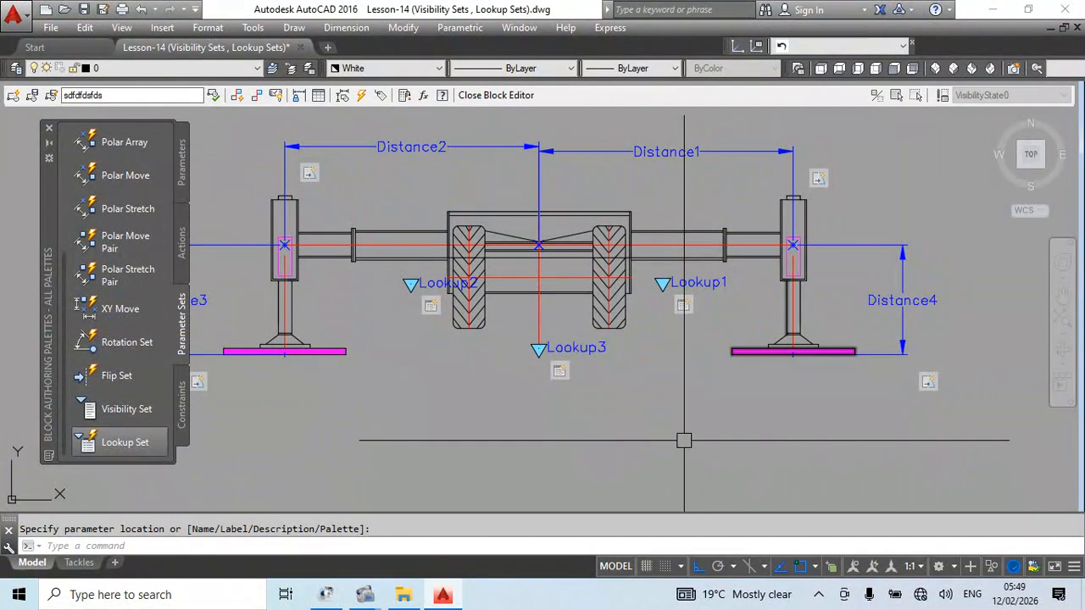
Step: Close the block editor with the changes saved, and reset the outrigger block in the drawing
type("bc")
key("Return")
key("Return")
key("Return")
left_click(669, 337)
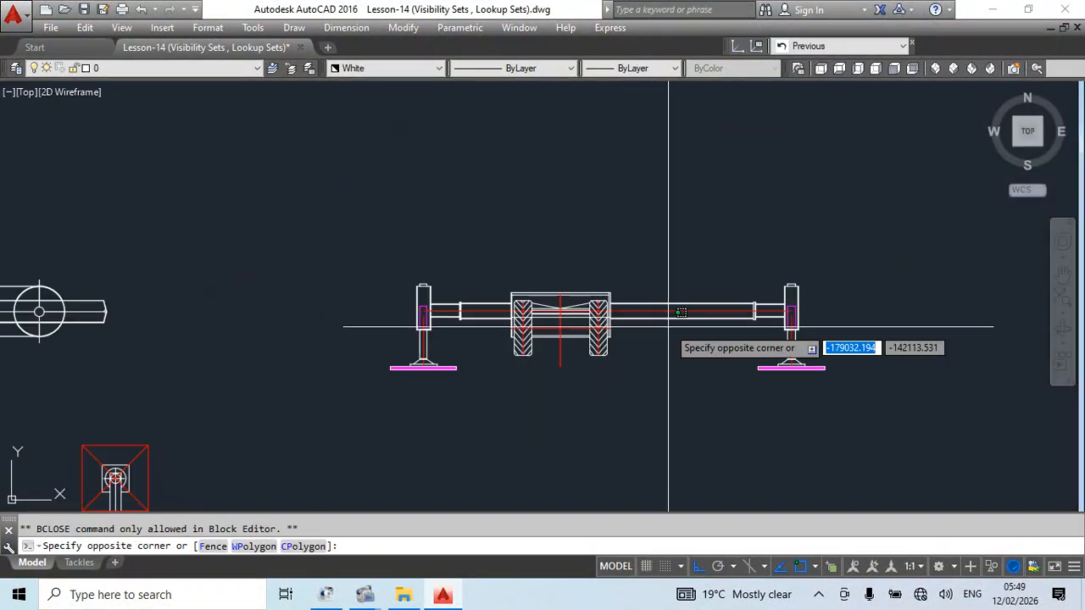
left_click(667, 312)
right_click(598, 311)
left_click(631, 167)
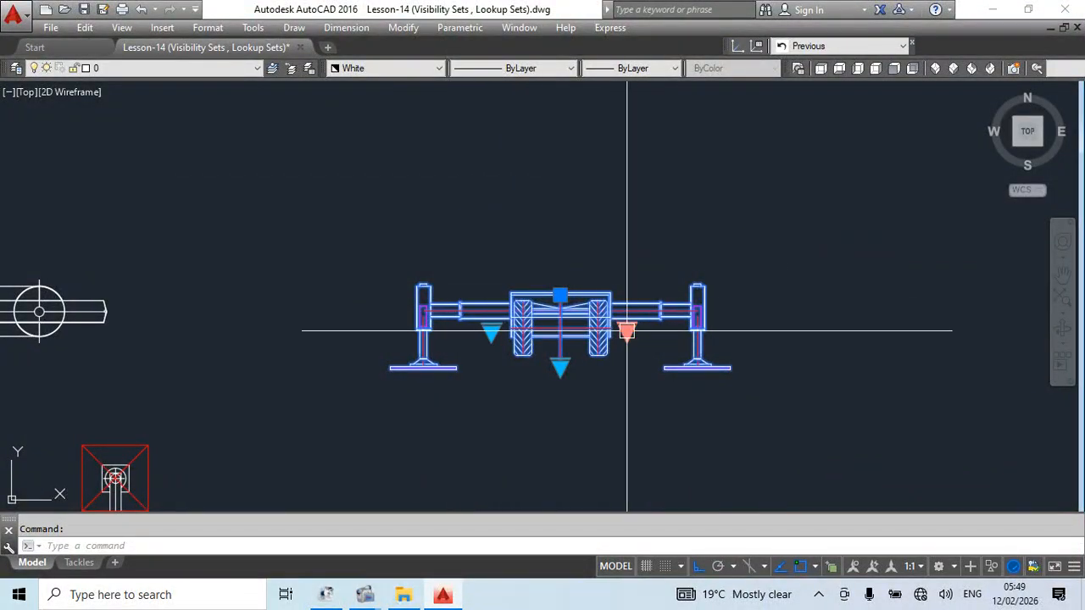
Step: Test the beam lookups by setting both the right and left beams to 7m, and reset the block
middle_click_drag(647, 309, 696, 299)
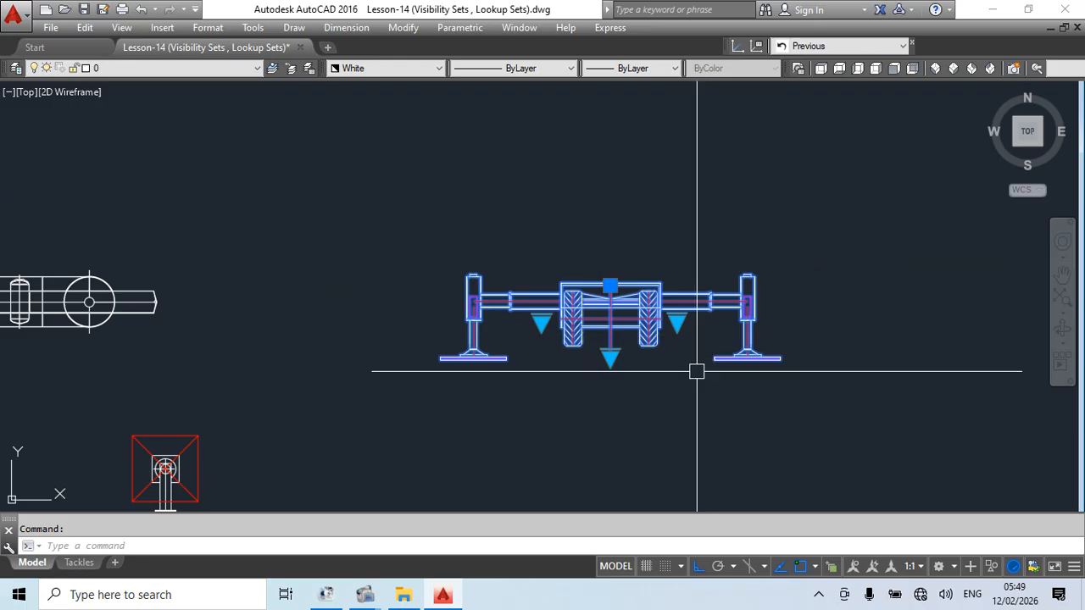
left_click(677, 322)
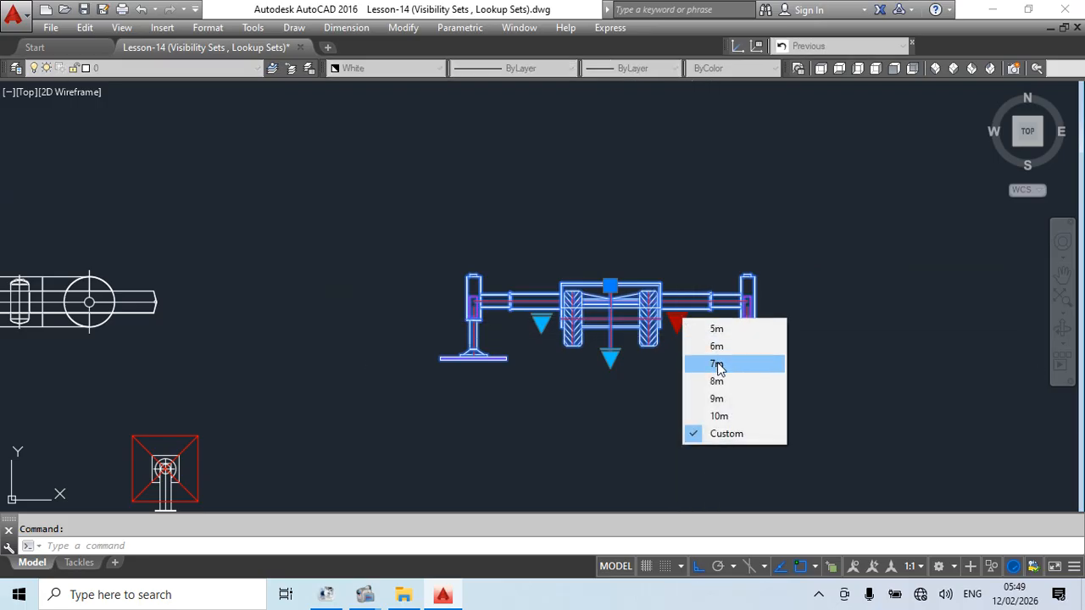
left_click(717, 366)
left_click(540, 321)
left_click(574, 373)
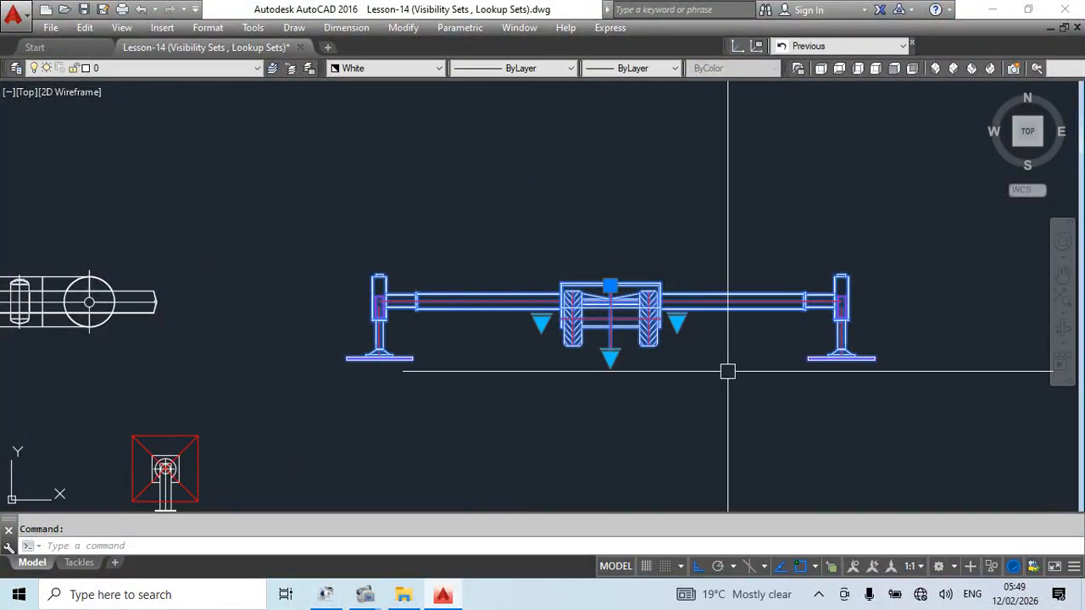
right_click(651, 300)
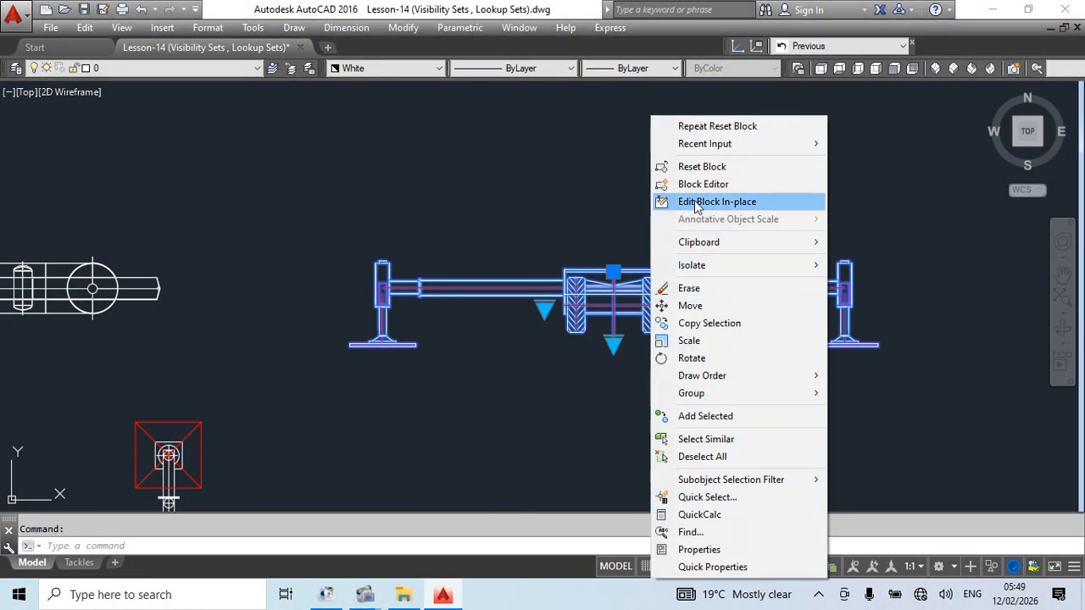
left_click(678, 164)
Step: Test the central leg lookup by setting both outrigger legs to 1m, 1.2m, 1.3m and 1.4m in turn
left_click(613, 342)
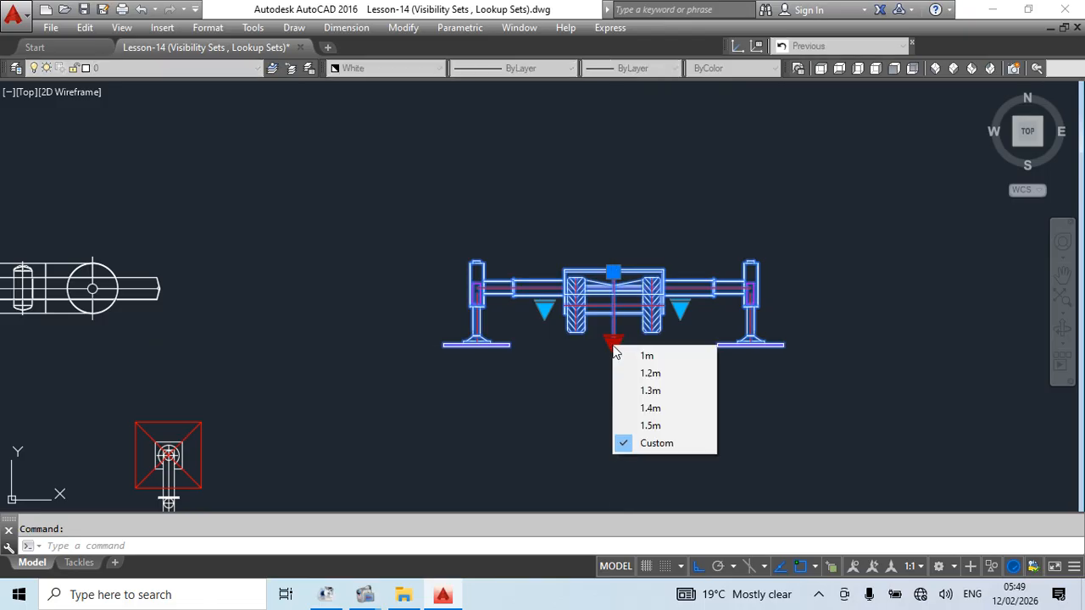
left_click(646, 356)
scroll(610, 339, "up", 3)
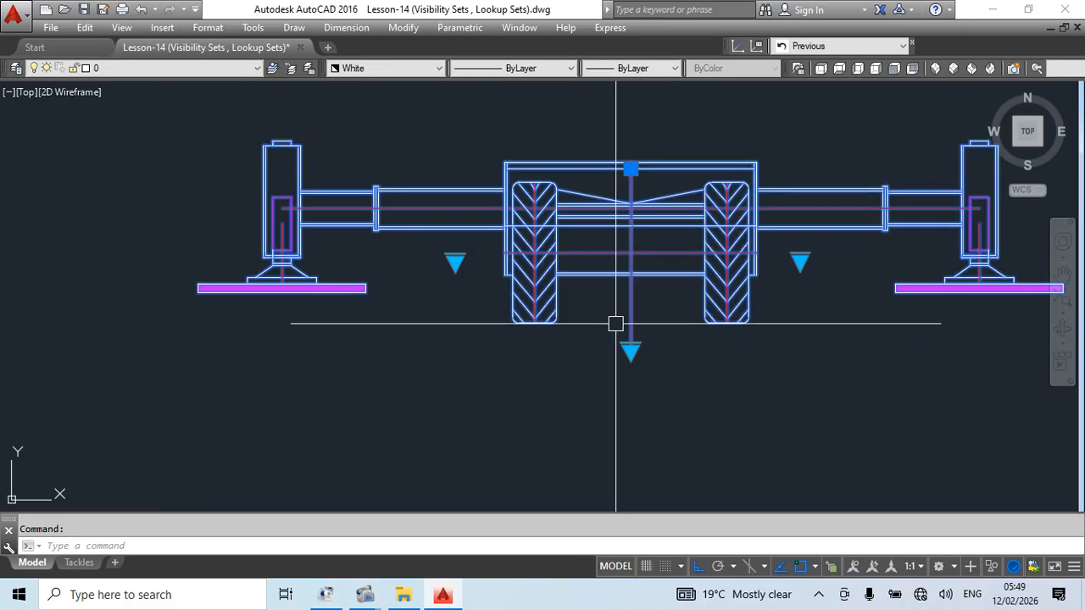
scroll(615, 323, "down", 3)
left_click(611, 327)
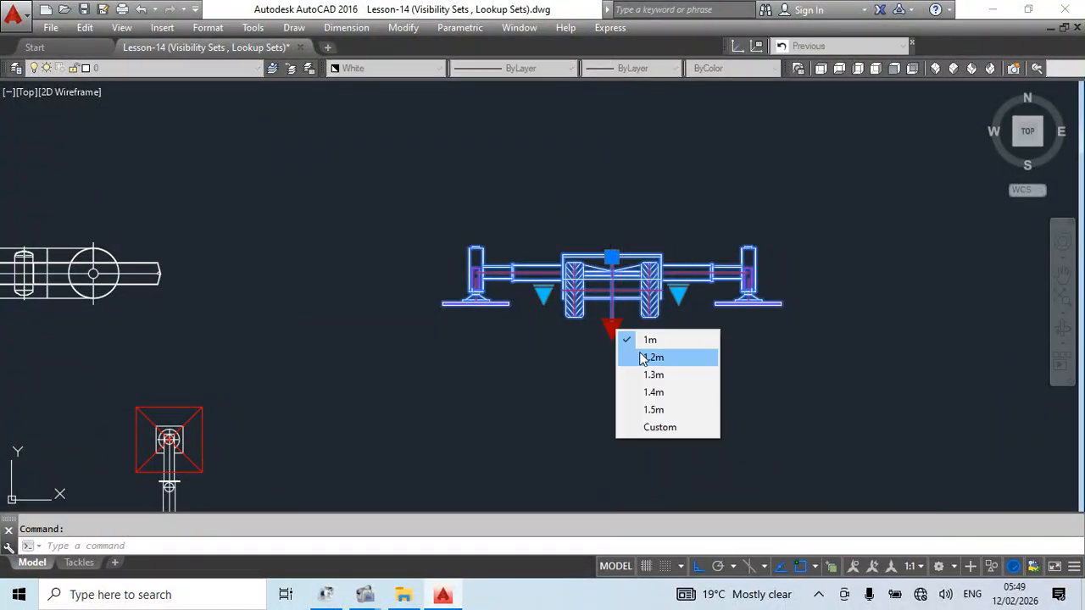
left_click(643, 357)
left_click(612, 329)
left_click(644, 373)
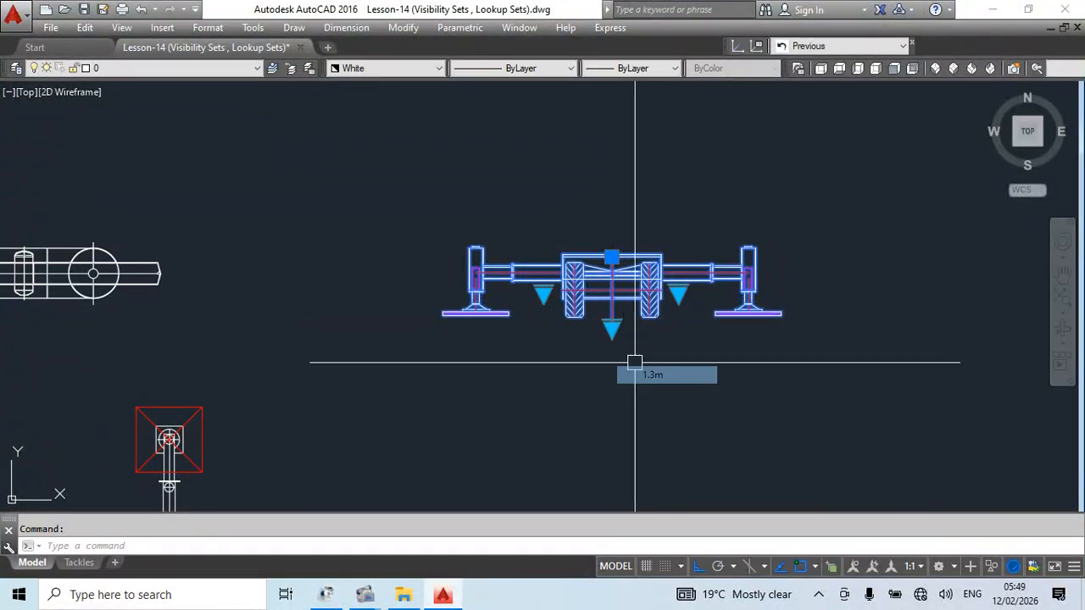
left_click(614, 331)
left_click(658, 392)
middle_click_drag(739, 393, 694, 425)
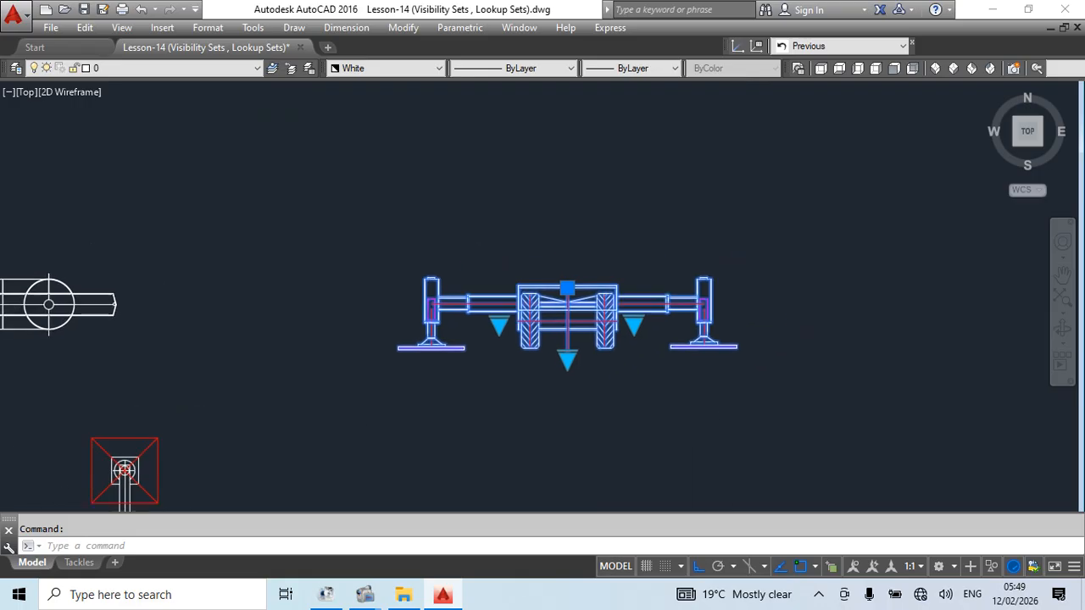
Step: Draw a horizontal reference line from the left footplate's lower right corner past the right outrigger
type("l")
key("Return")
left_click(463, 358)
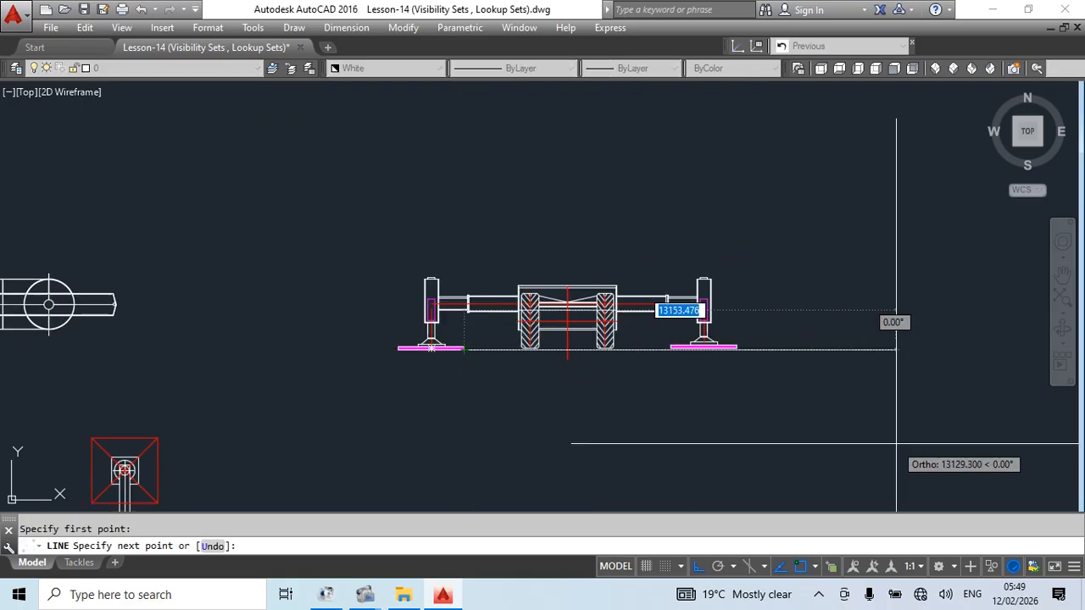
scroll(737, 356, "up", 5)
key("Escape")
Step: Add a linear dimension for the vertical gap between the right footplate's underside and the reference line
scroll(733, 363, "up", 2)
type("di")
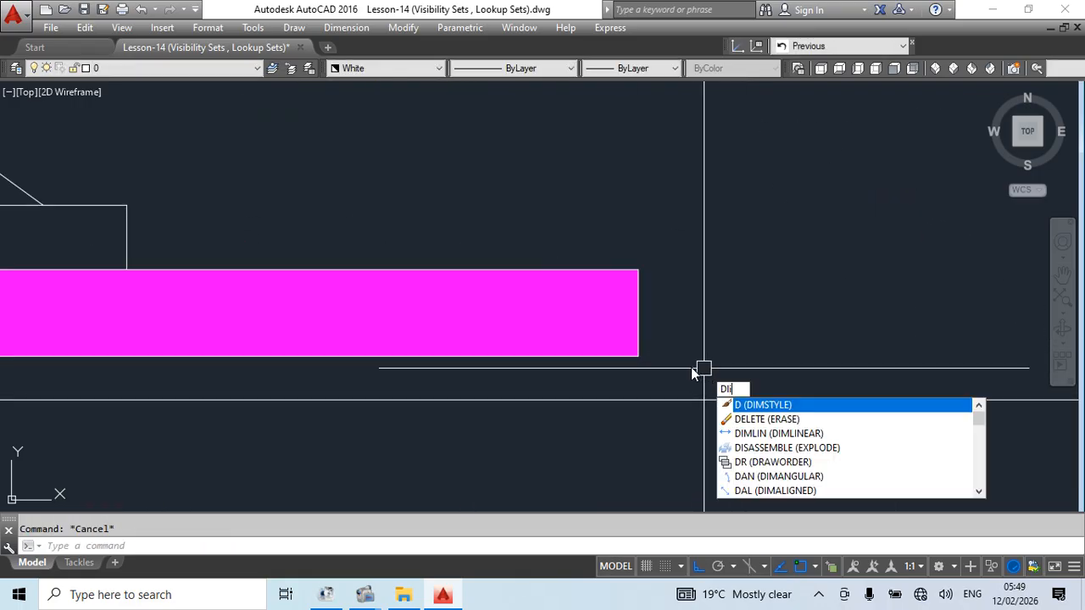
key("Return")
left_click(637, 356)
left_click(637, 399)
scroll(644, 346, "down", 8)
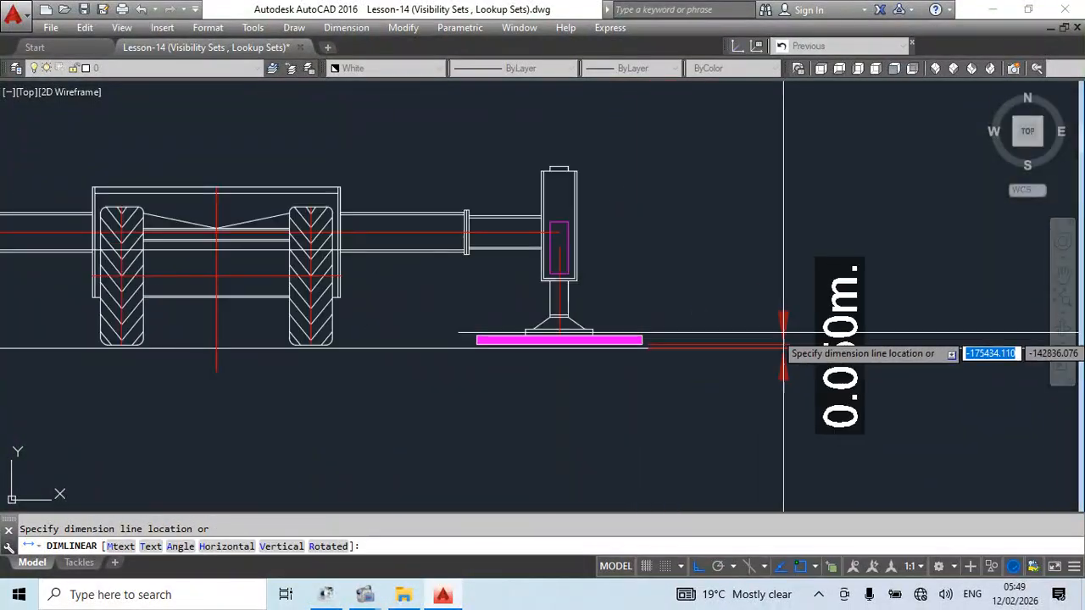
left_click(733, 318)
scroll(734, 317, "up", 2)
mouse_move(969, 458)
middle_mouse_down()
mouse_move(918, 355)
mouse_move(839, 324)
middle_mouse_up()
scroll(839, 324, "down", 2)
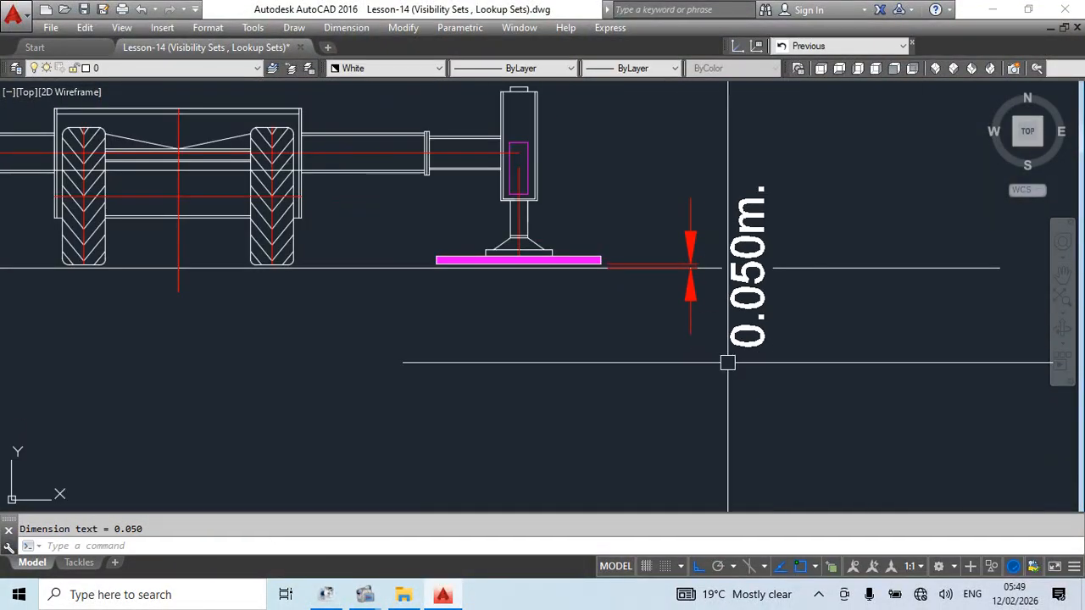
mouse_move(726, 361)
middle_mouse_down()
mouse_move(761, 388)
mouse_move(763, 417)
middle_mouse_up()
scroll(762, 416, "down", 2)
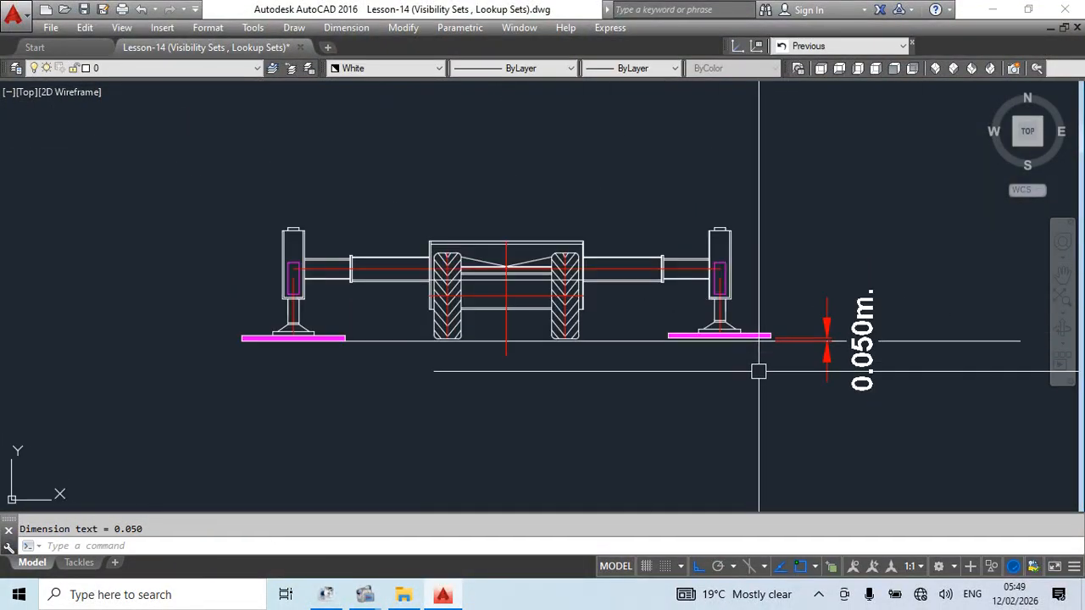
Step: Delete the reference line and the gap dimension beside the right outrigger
left_click(891, 402)
left_click(826, 260)
key("Delete")
Step: Set the central leg lookup to 1.5m and check the footplates' alignment with a temporary horizontal line
left_click(709, 345)
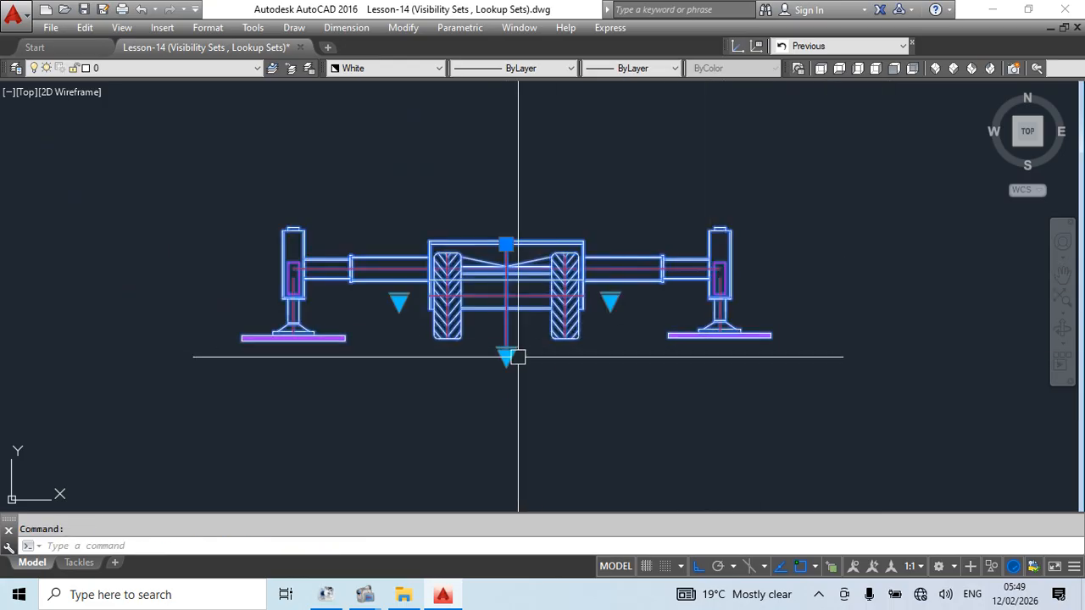
left_click(506, 356)
left_click(546, 438)
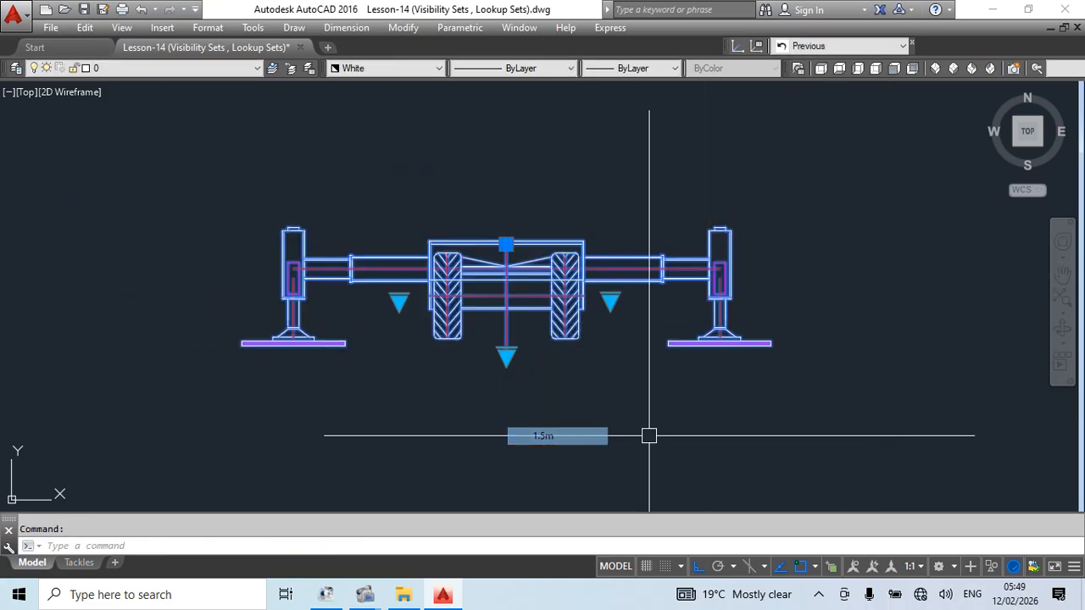
type("l")
key("Return")
left_click(770, 346)
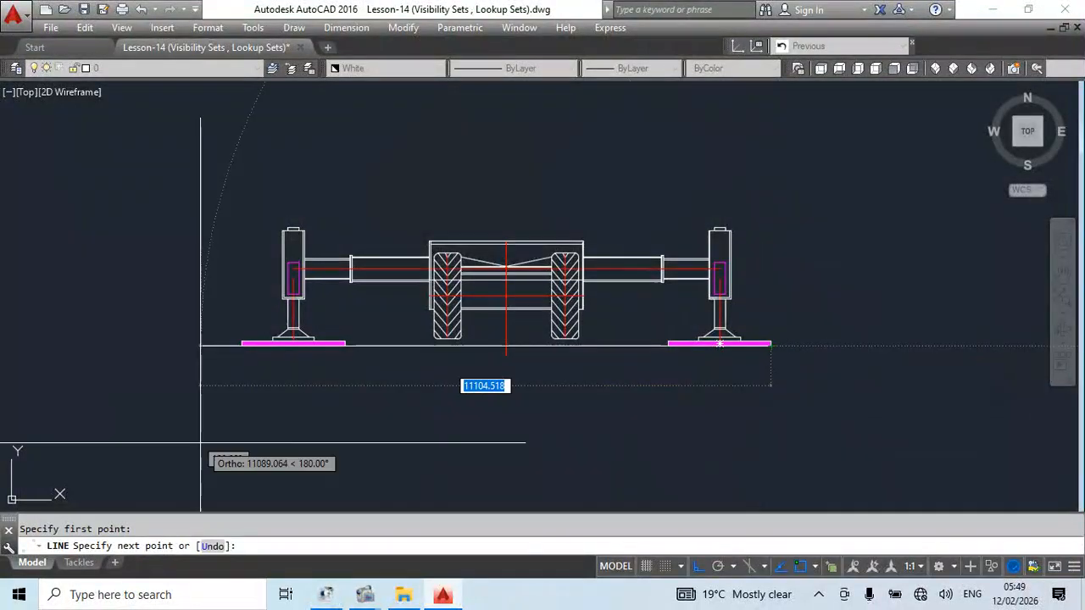
key("Escape")
Step: Reopen the outrigger block, change the 1.4m row's Distance4 value to match its 1400 Distance3 value, and save the block
double_click(562, 286)
left_click(530, 404)
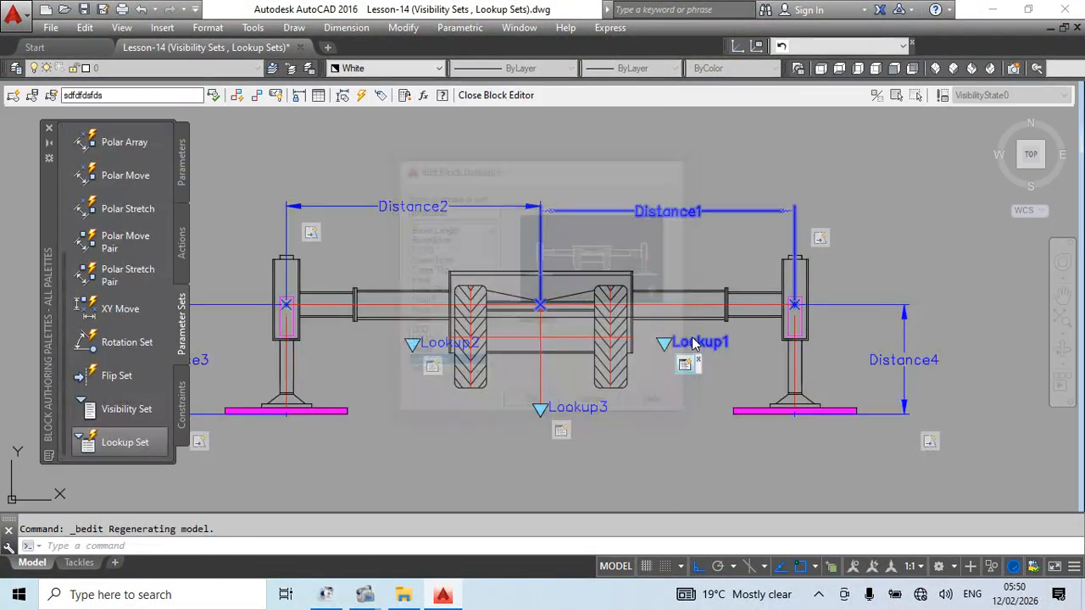
right_click(565, 429)
left_click(612, 485)
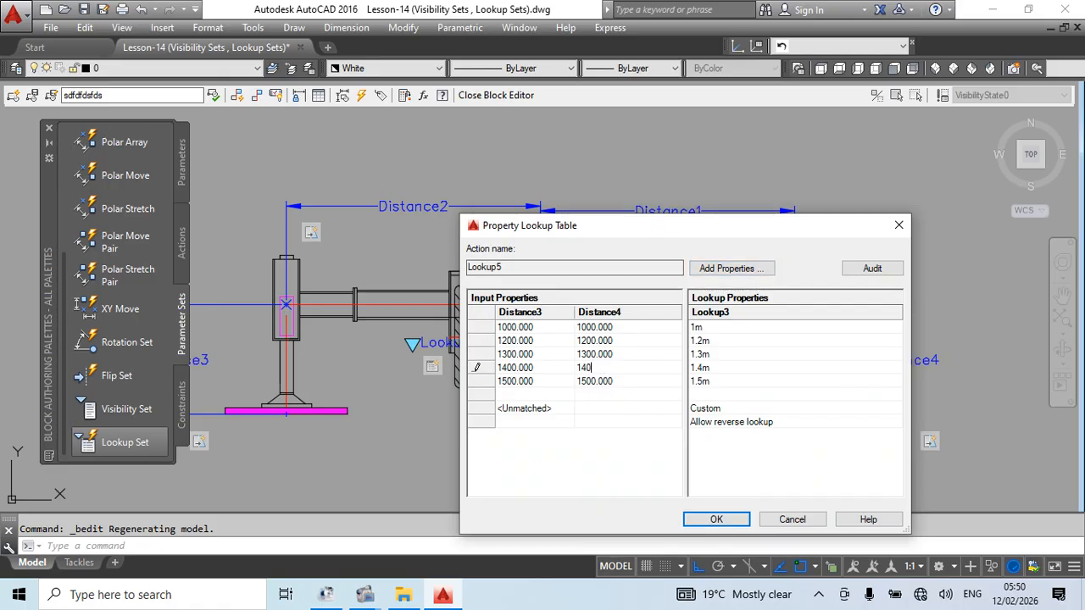
left_click(730, 526)
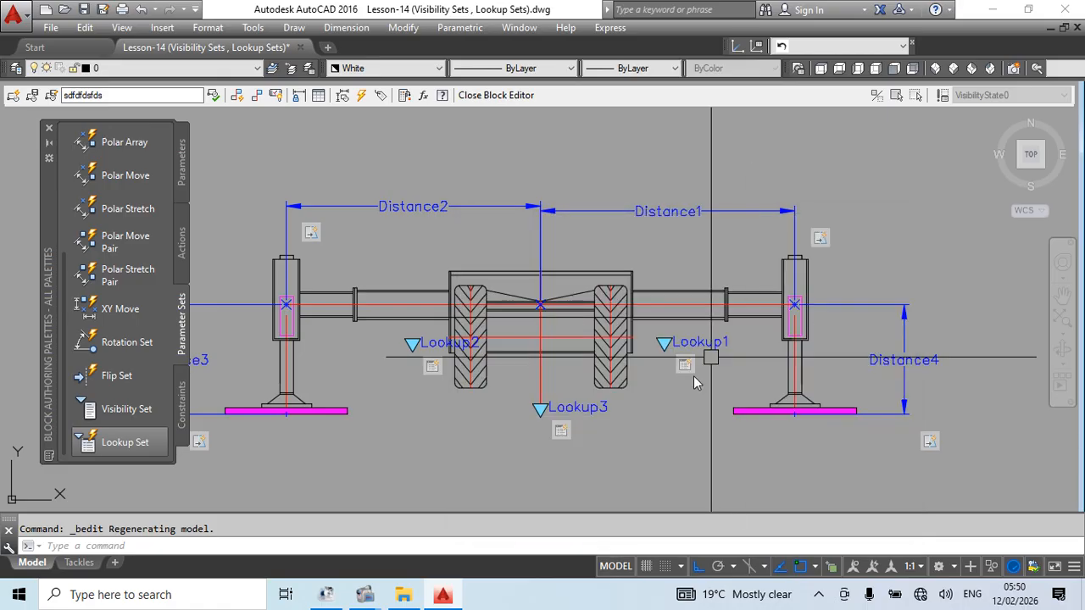
key("Return")
key("Return")
Step: Reset the outrigger block and set its central leg lookup to 1.4m
left_click(533, 286)
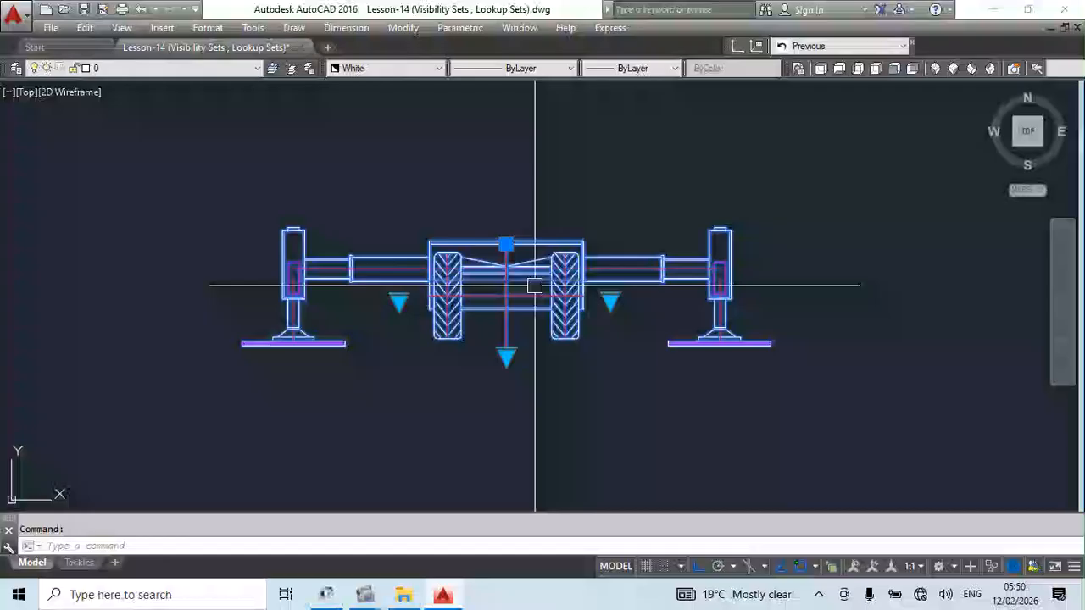
right_click(559, 230)
right_click(513, 241)
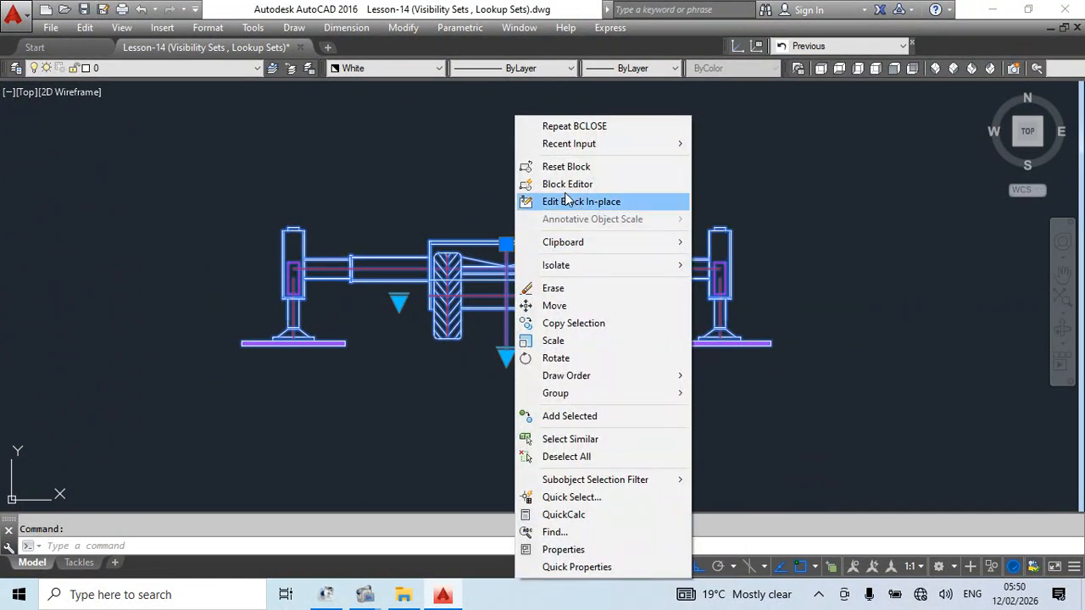
left_click(547, 165)
left_click(506, 357)
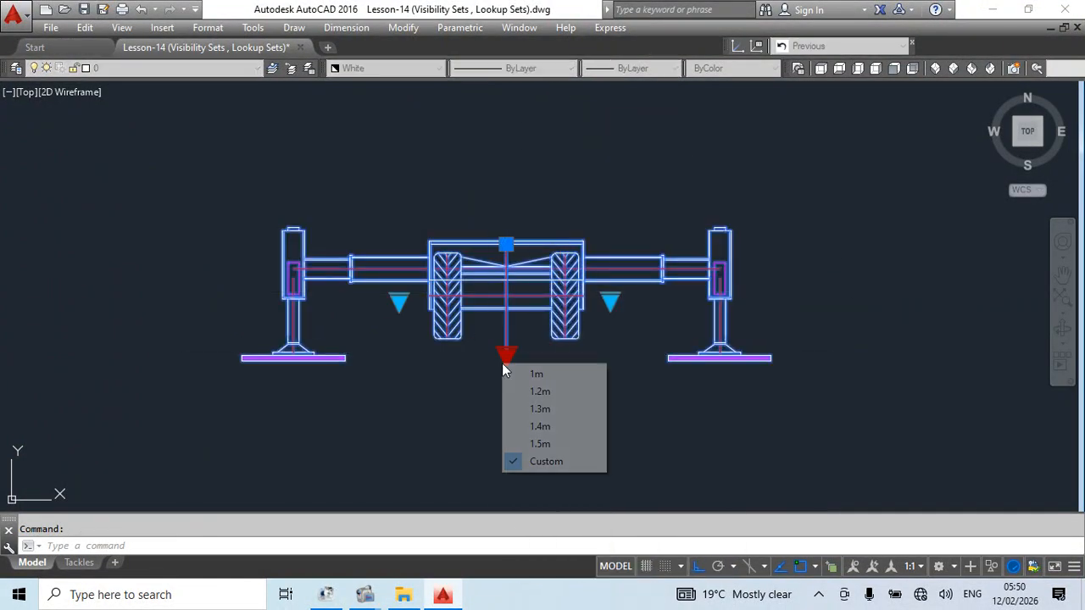
left_click(562, 426)
Step: Check the alignment of both footplates with a temporary horizontal line from the right footplate's lower left corner
key("Return")
left_click(716, 340)
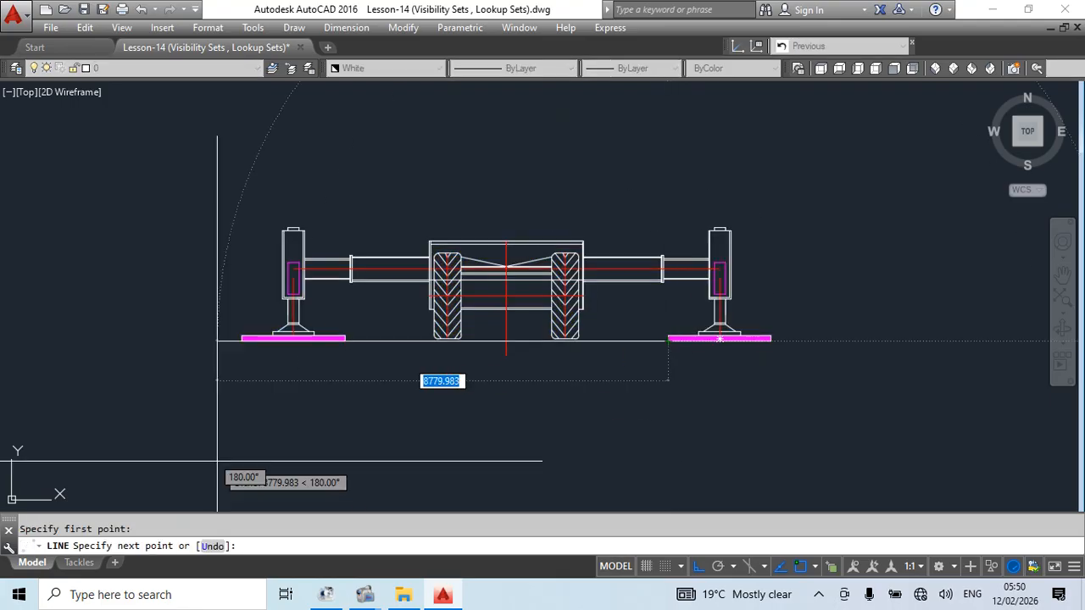
key("Escape")
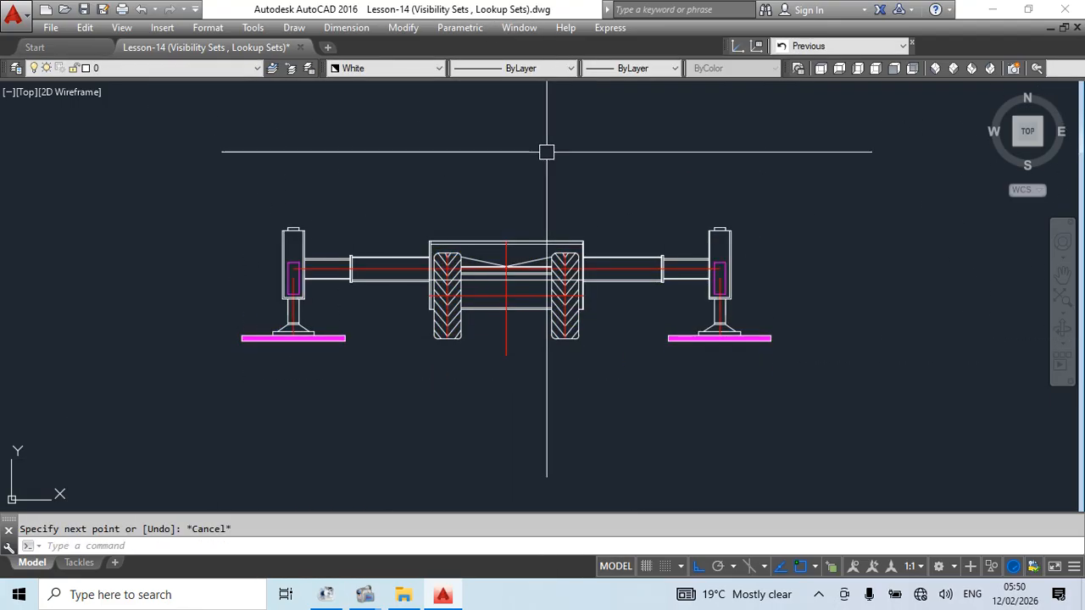
mouse_move(547, 187)
middle_mouse_down()
mouse_move(630, 336)
mouse_move(618, 348)
mouse_move(453, 156)
middle_mouse_up()
scroll(618, 348, "up", 1)
middle_click_drag(437, 294, 583, 322)
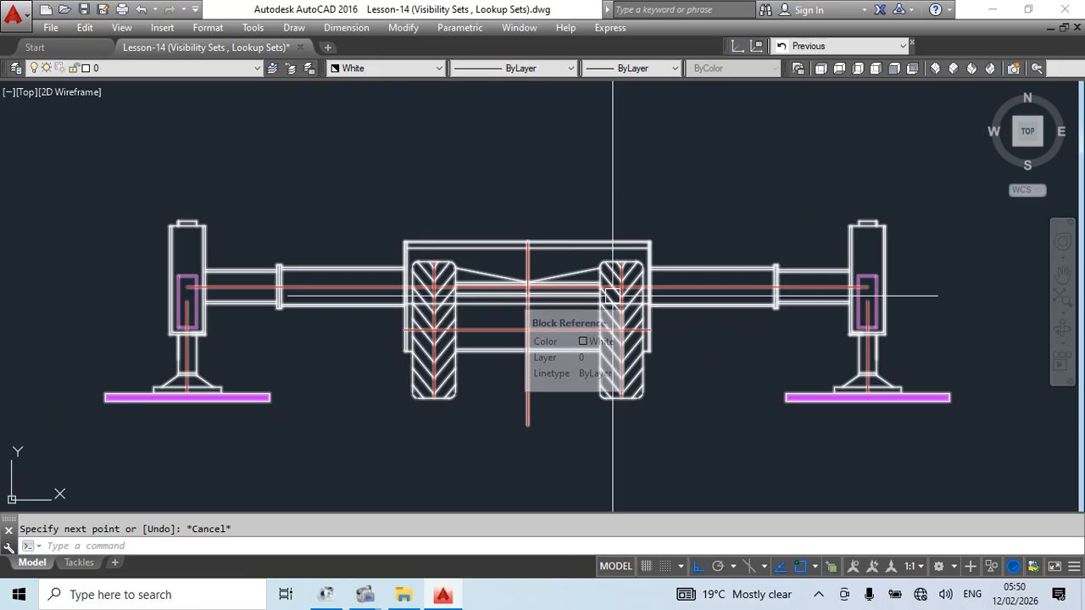